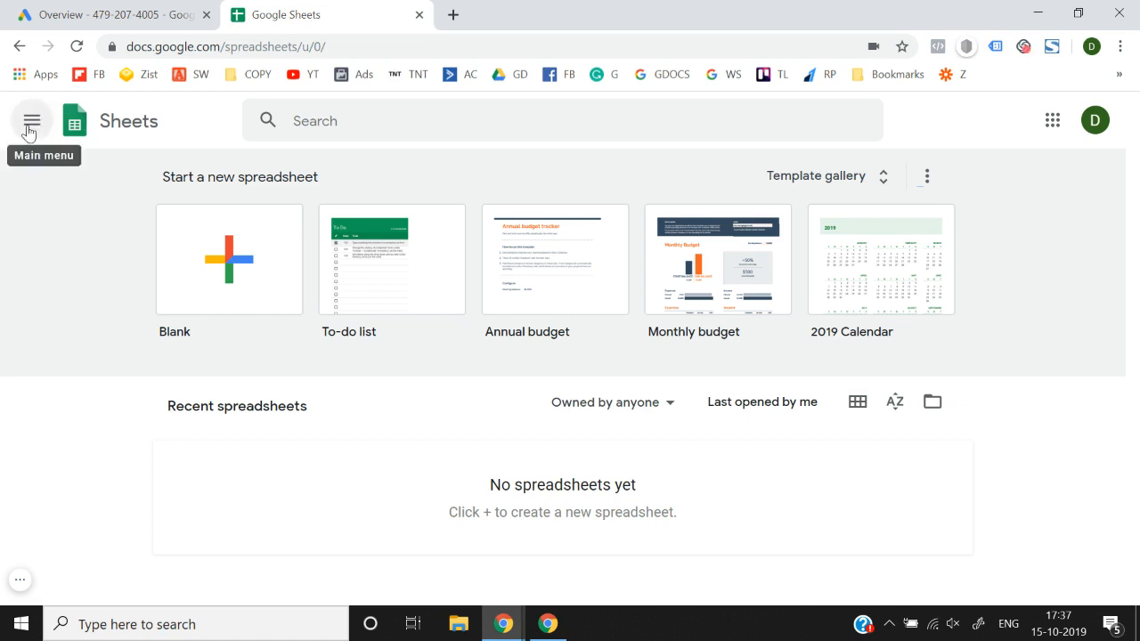
Create a blank spreadsheet and name it Keywords
left_click(243, 285)
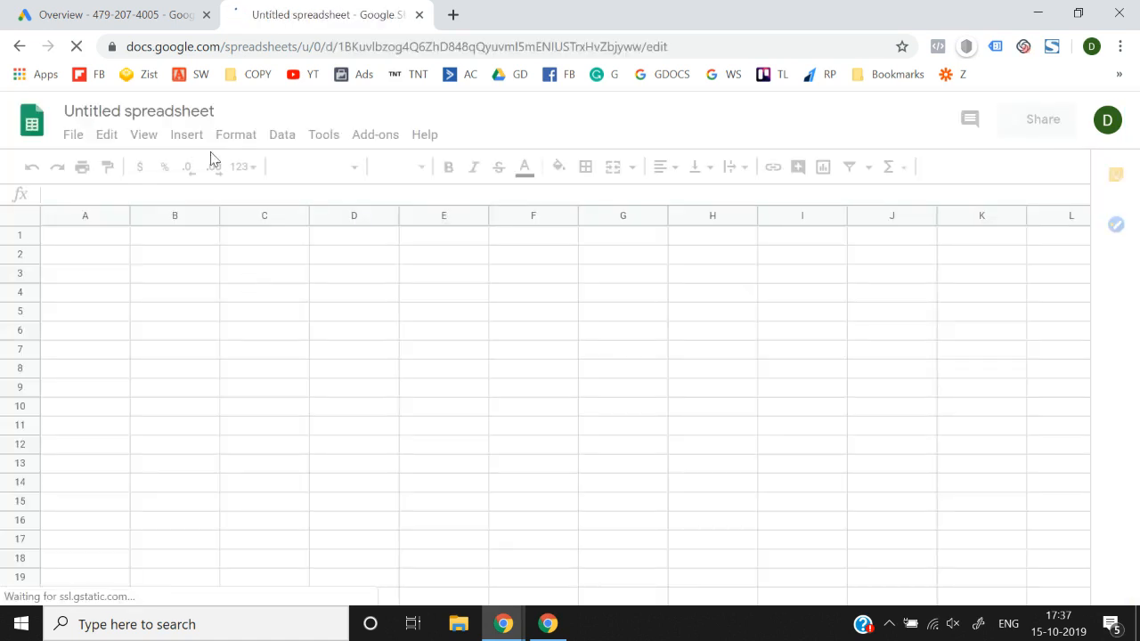
left_click(177, 114)
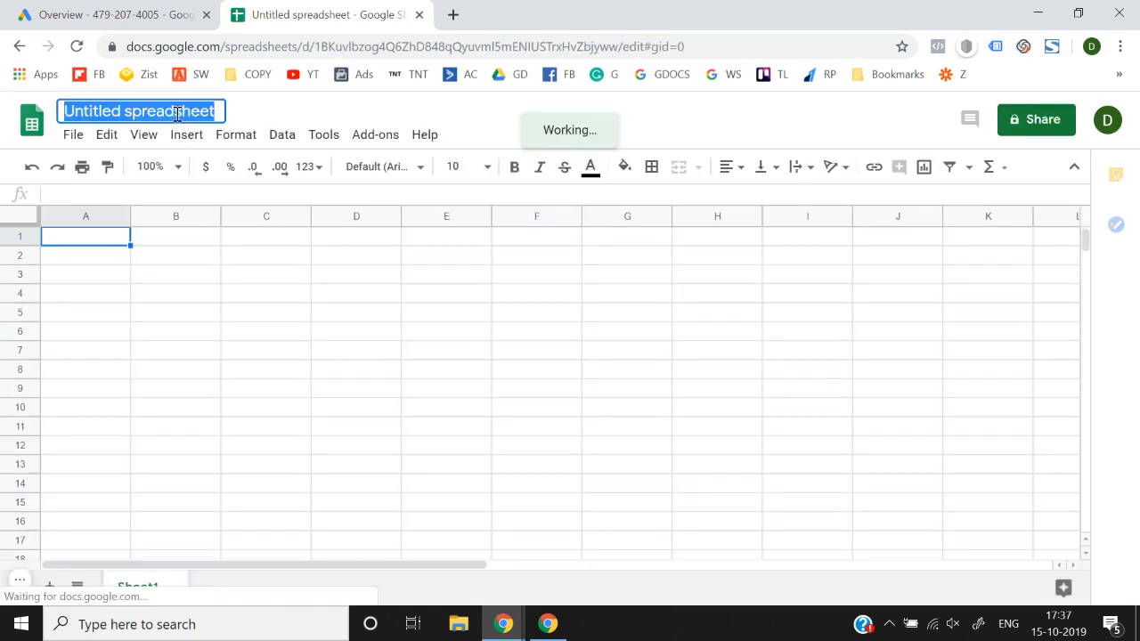
type("Keywords")
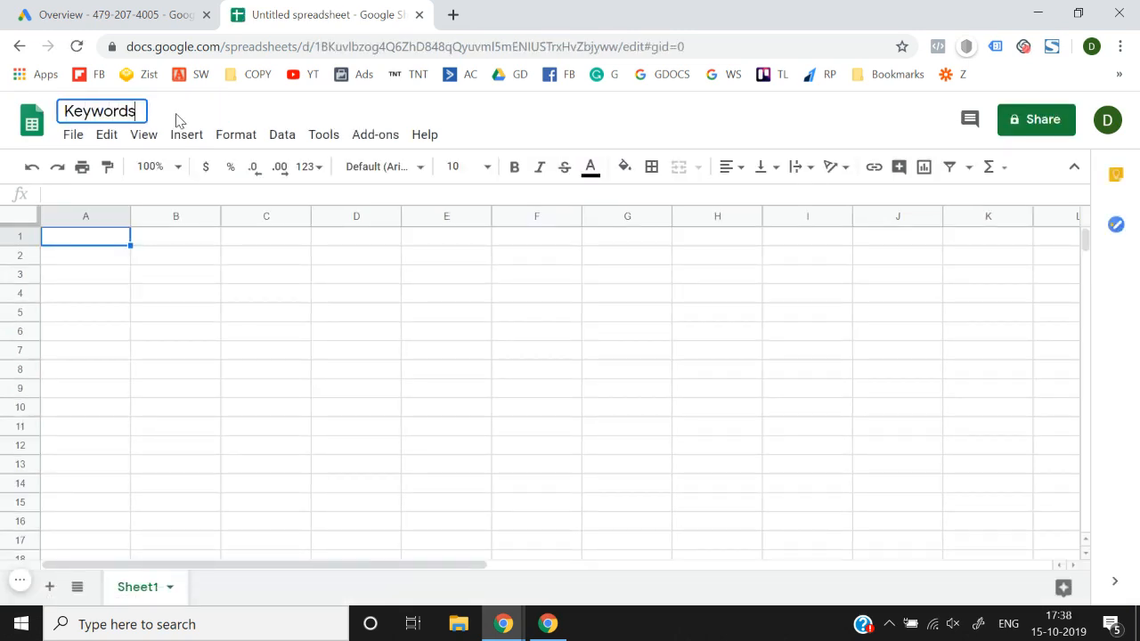
key("Return")
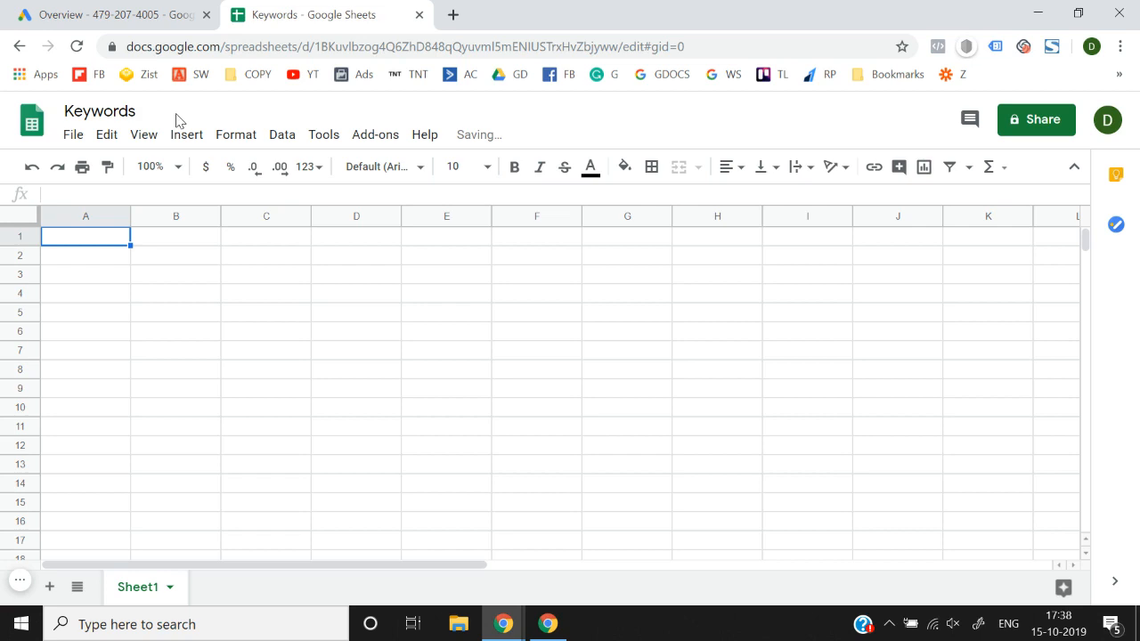
left_click(80, 301)
key("Up")
key("Up")
key("Up")
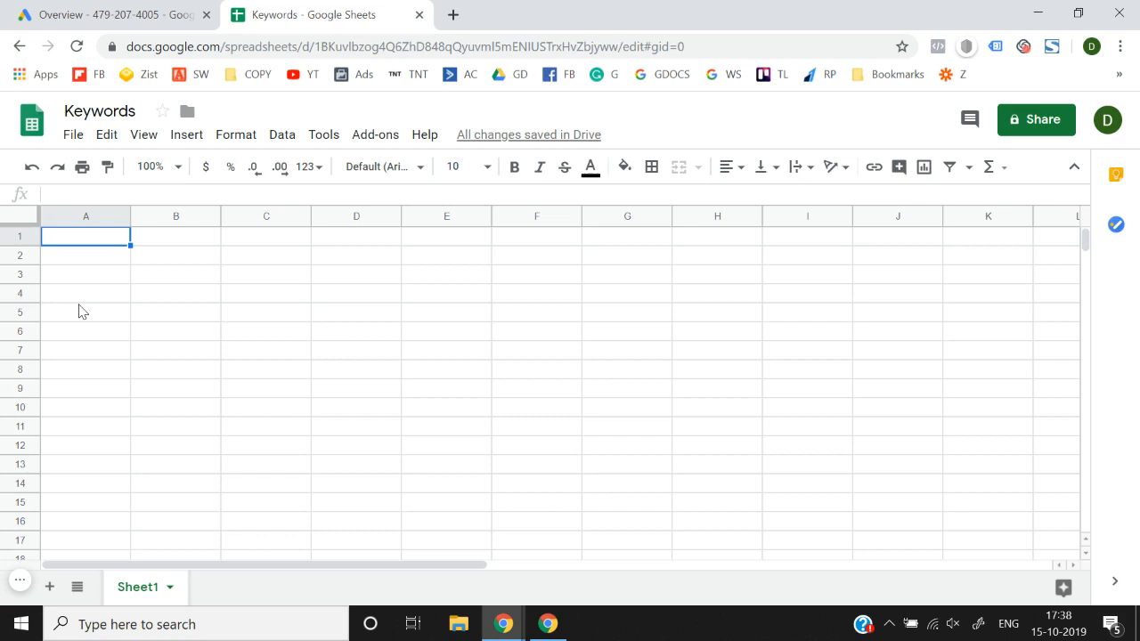
key("XF86AudioMute")
type("pro")
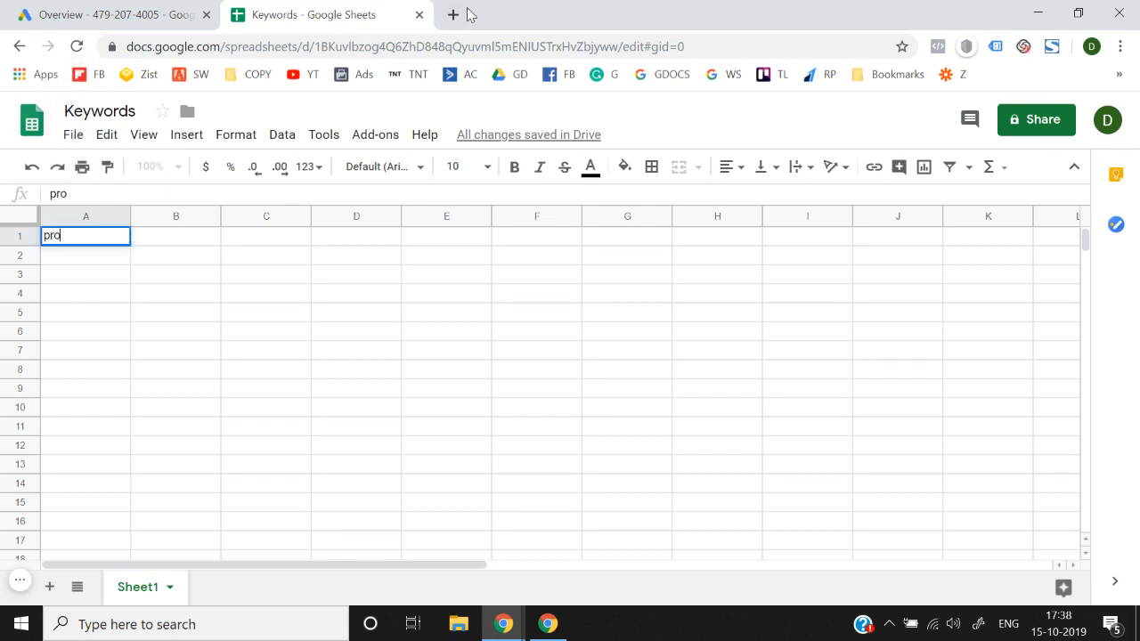
key("Escape")
Search Google for "protein" in a new browser tab
left_click(451, 15)
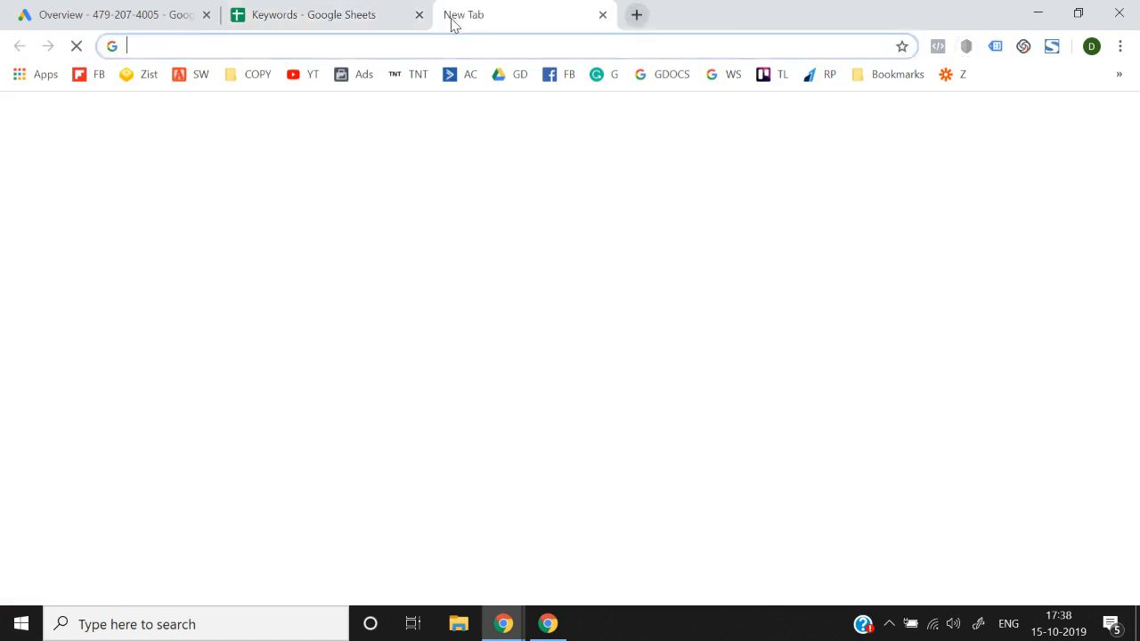
type("protein")
key("Return")
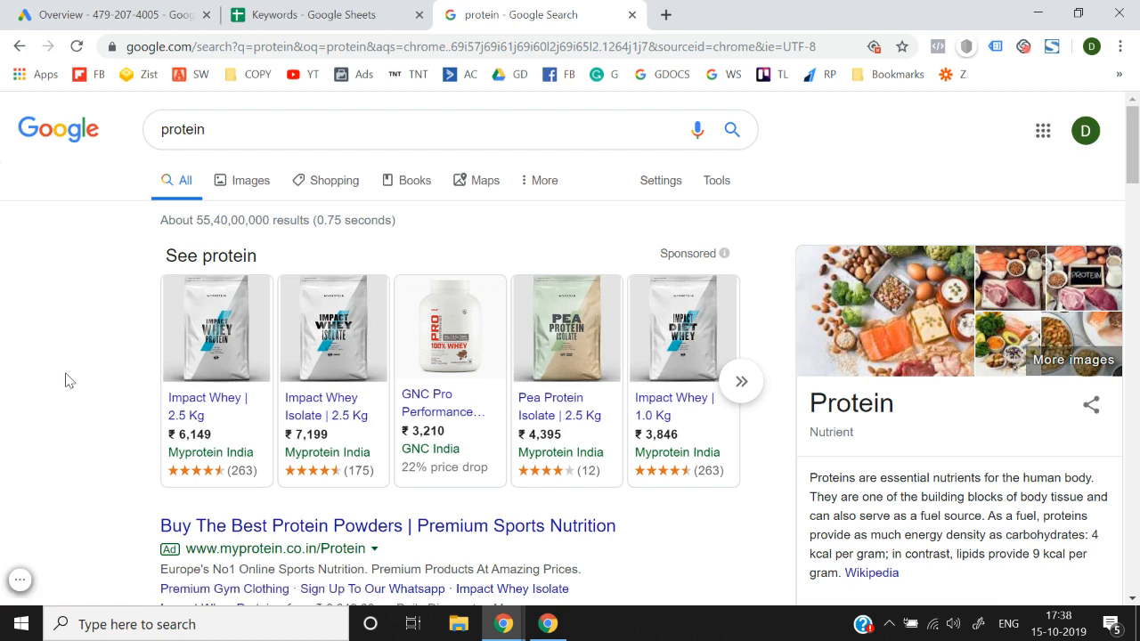
Copy all the suggestions under "Searches related to protein" at the end of the results page
scroll(69, 381, "down", 3)
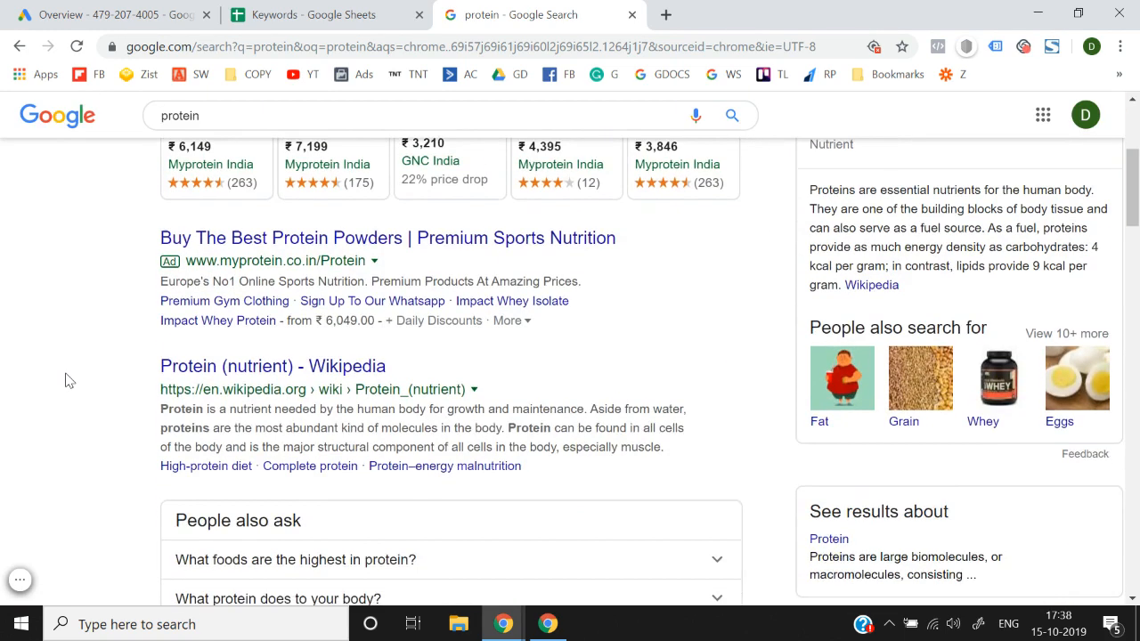
scroll(70, 381, "up", 3)
scroll(70, 382, "down", 15)
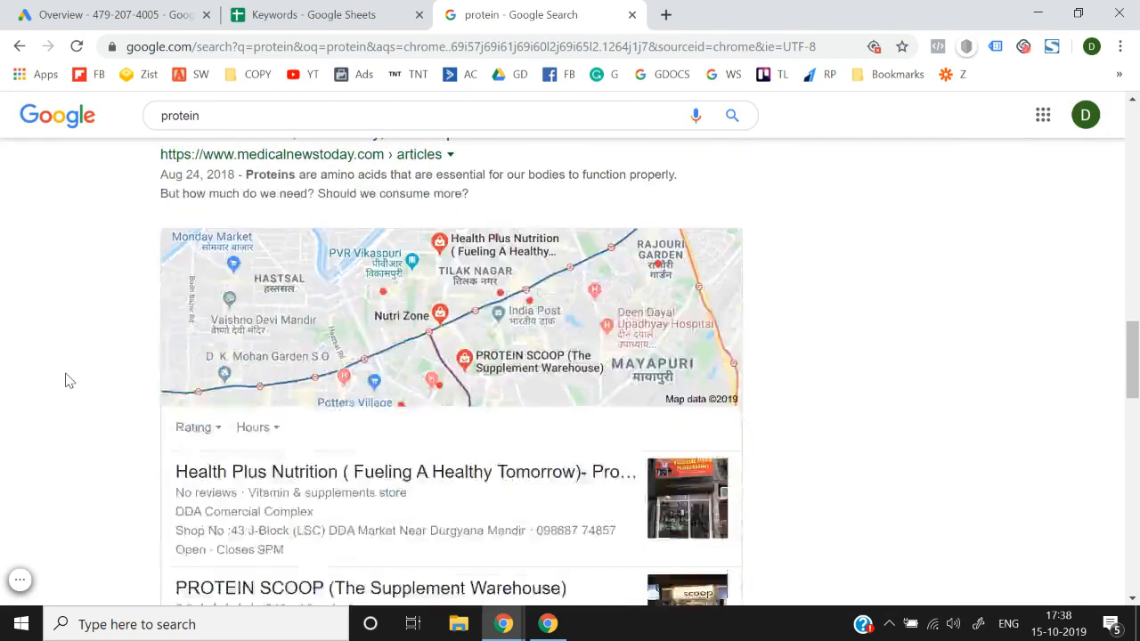
scroll(70, 381, "up", 3)
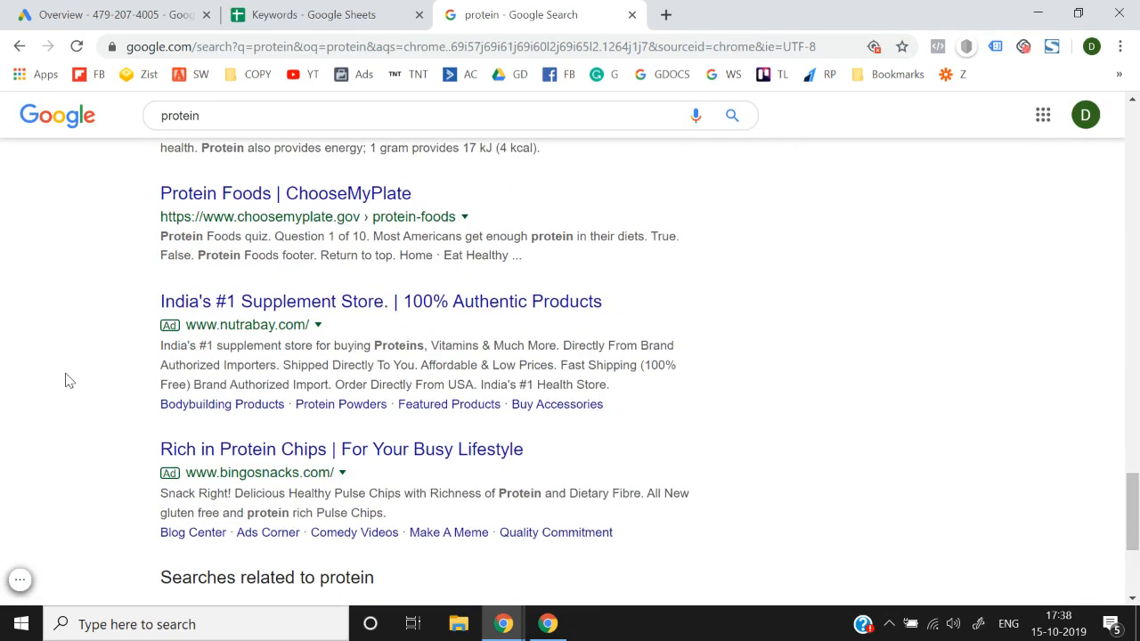
scroll(69, 381, "down", 3)
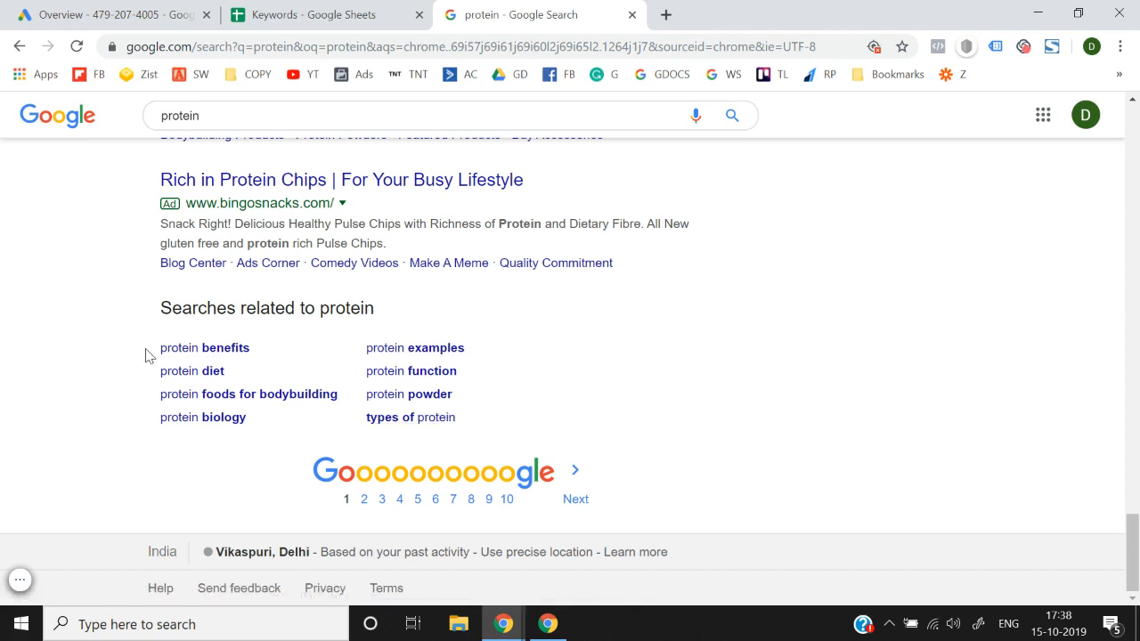
left_click_drag(148, 356, 479, 421)
key("ctrl+c")
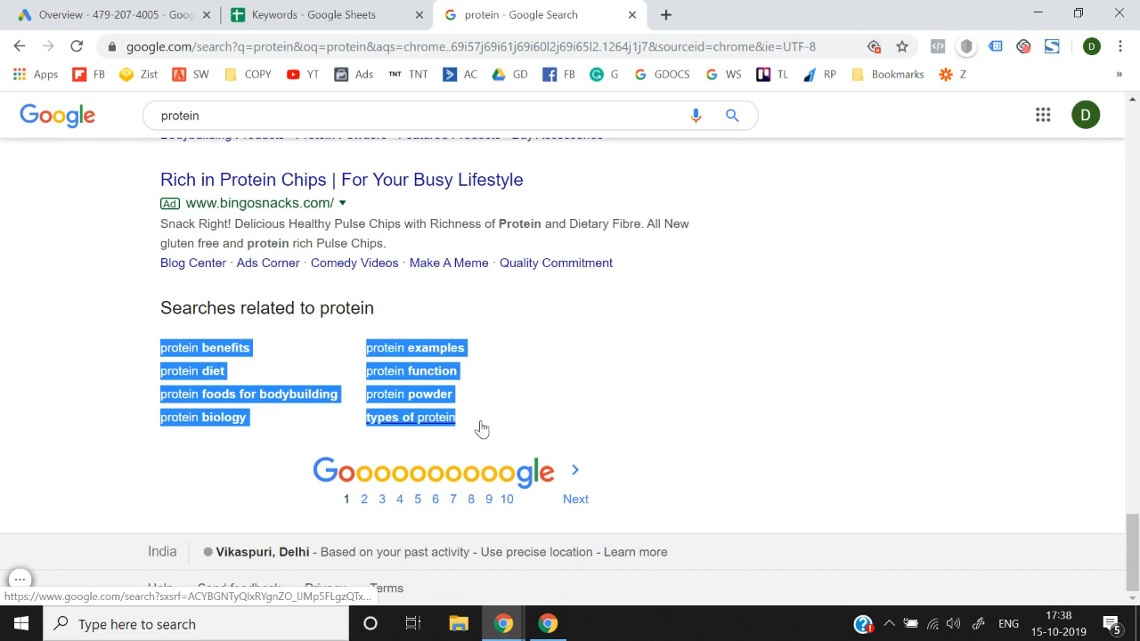
Paste the copied protein searches as values only into the Keywords sheet from cell A1, and dismiss the shortcuts tip
left_click(294, 14)
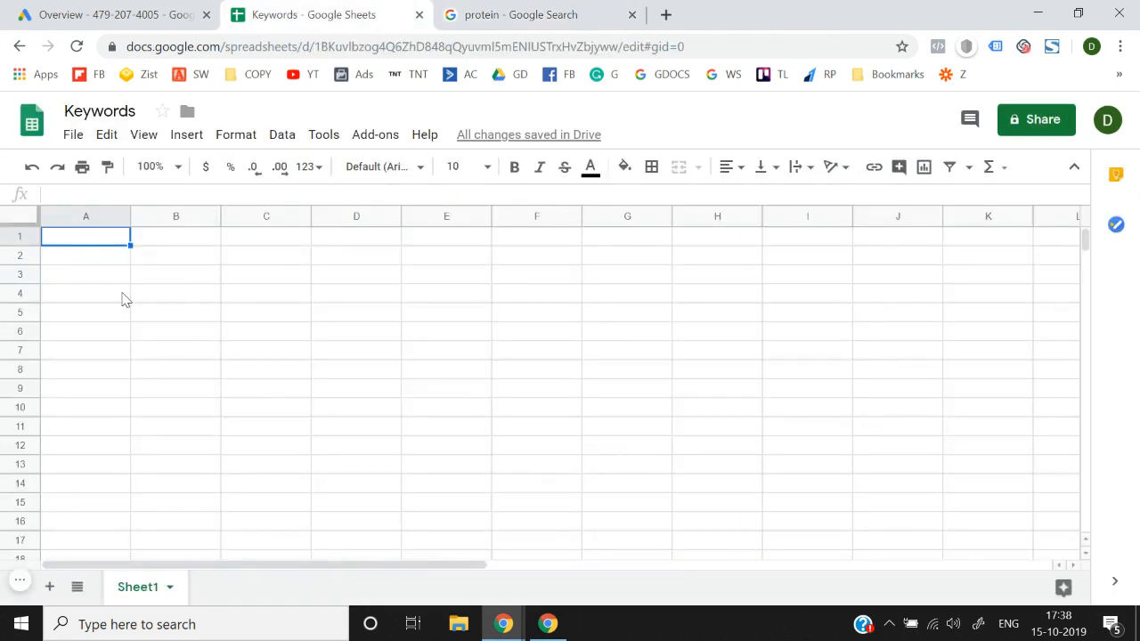
key("alt+e")
key("s")
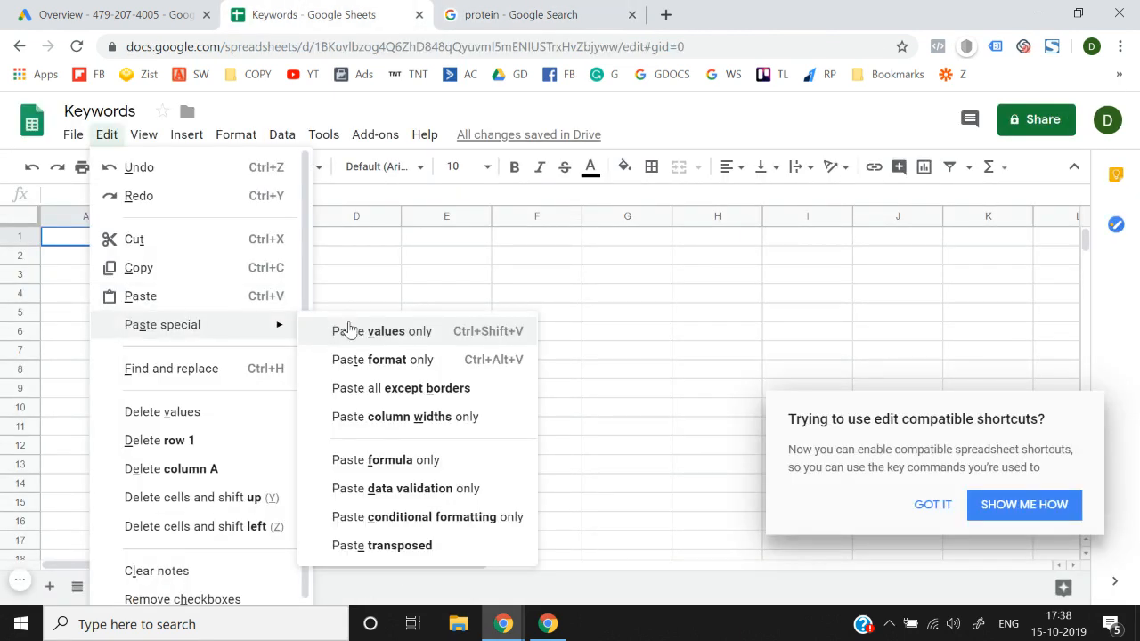
left_click(378, 334)
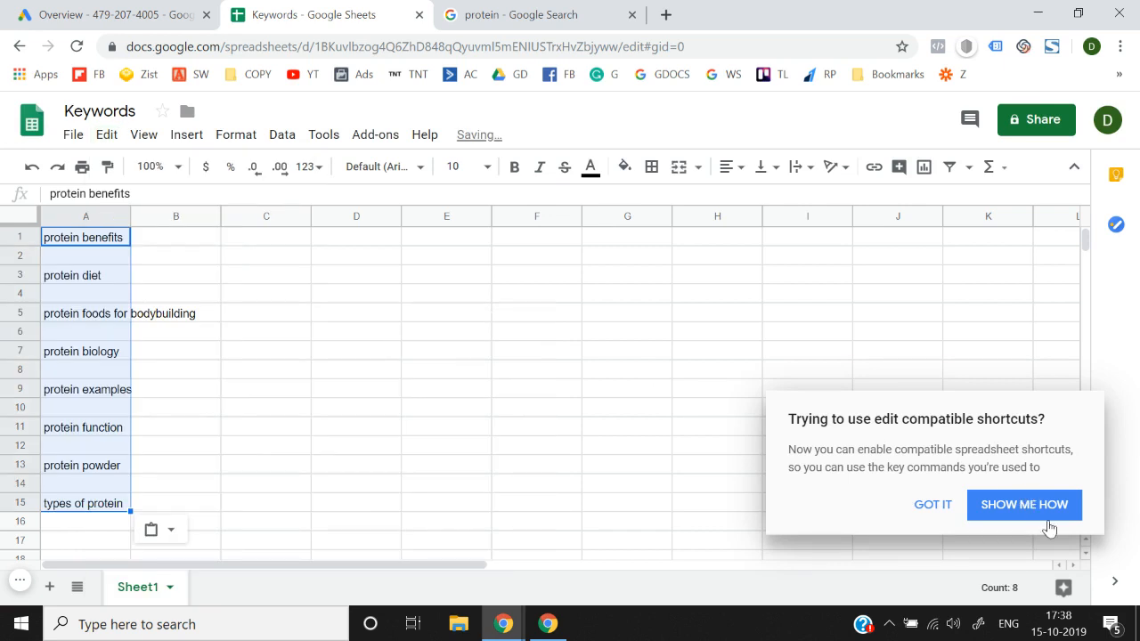
left_click(915, 510)
Select cell A16, directly below the pasted protein keywords
left_click(254, 415)
key("Left")
key("Left")
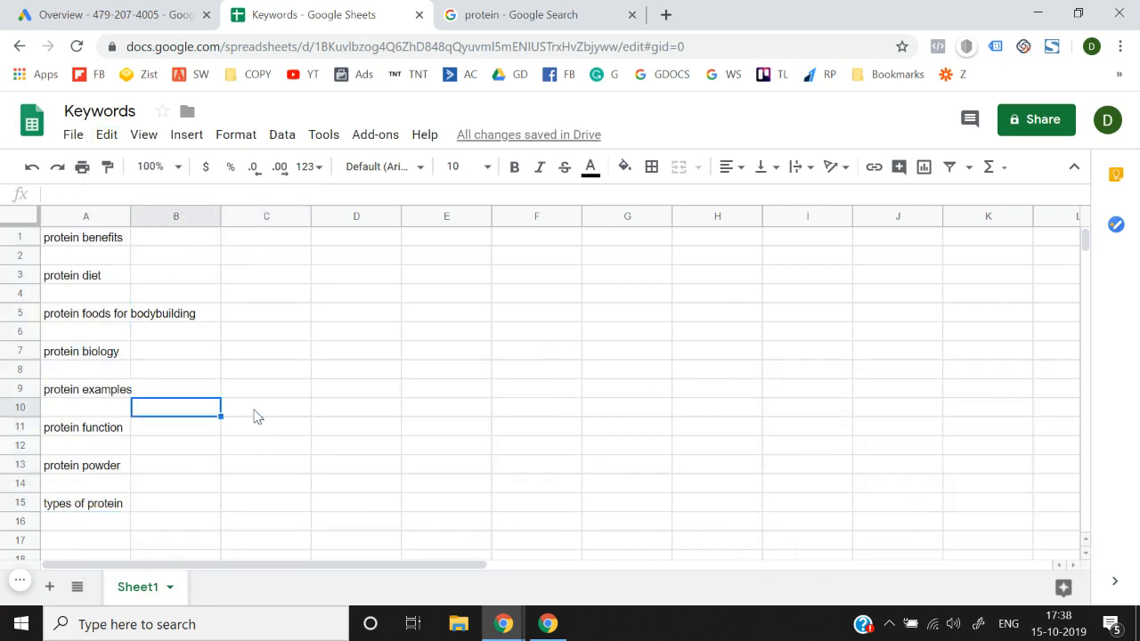
key("Down")
key("Down")
key("Down")
key("Down")
key("Down")
key("Down")
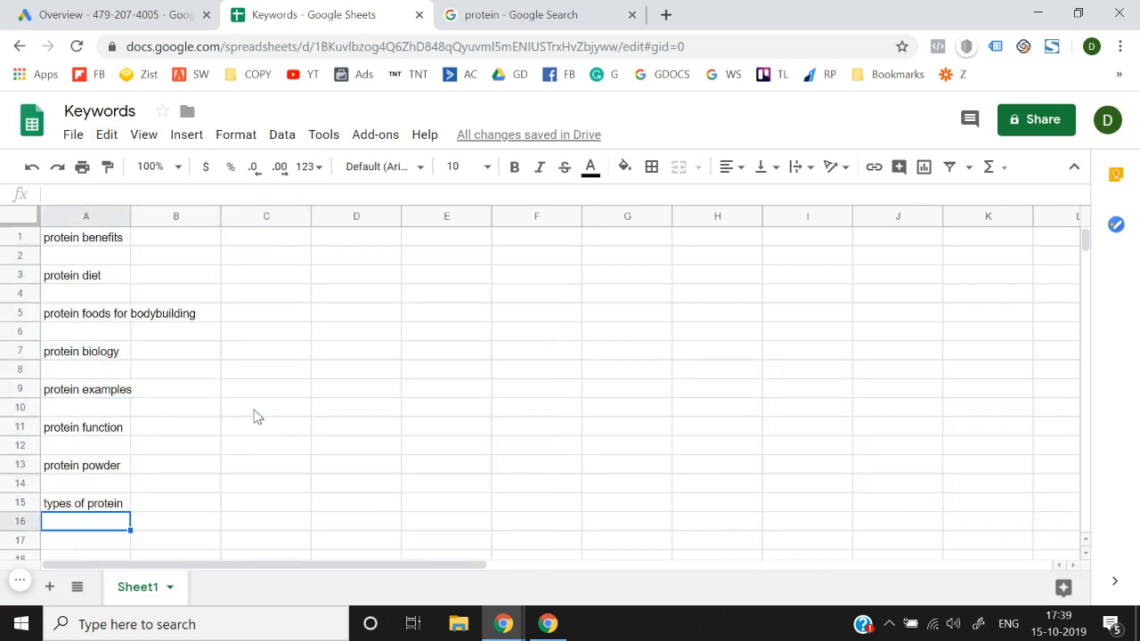
Open the related Google search "protein powder" and copy all of its related searches
left_click(526, 14)
left_click(638, 439)
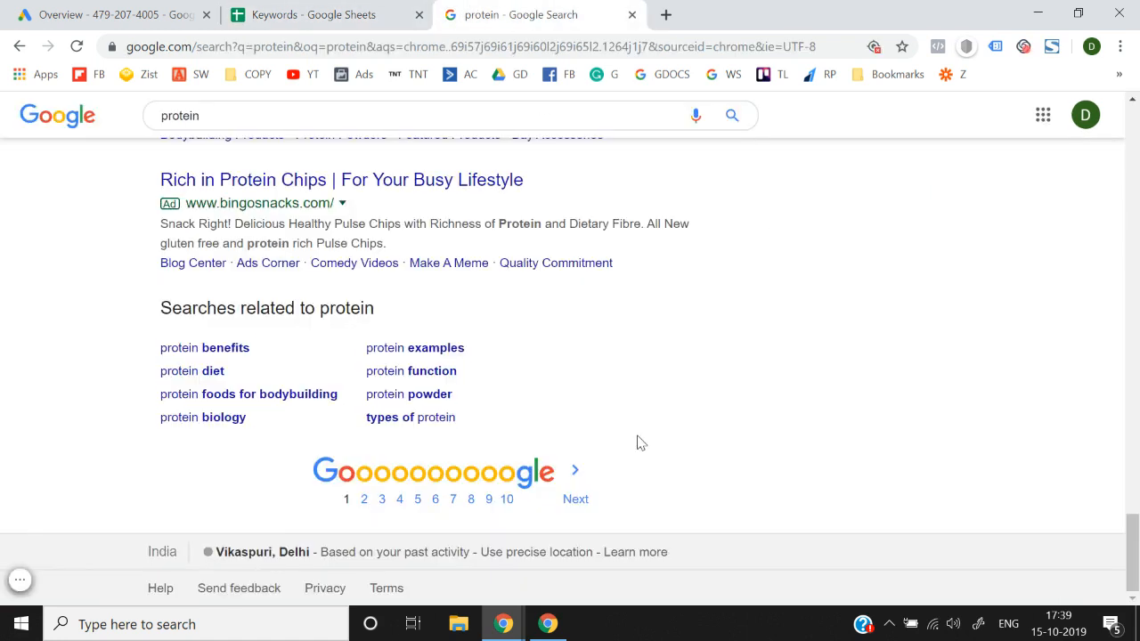
left_click(405, 397)
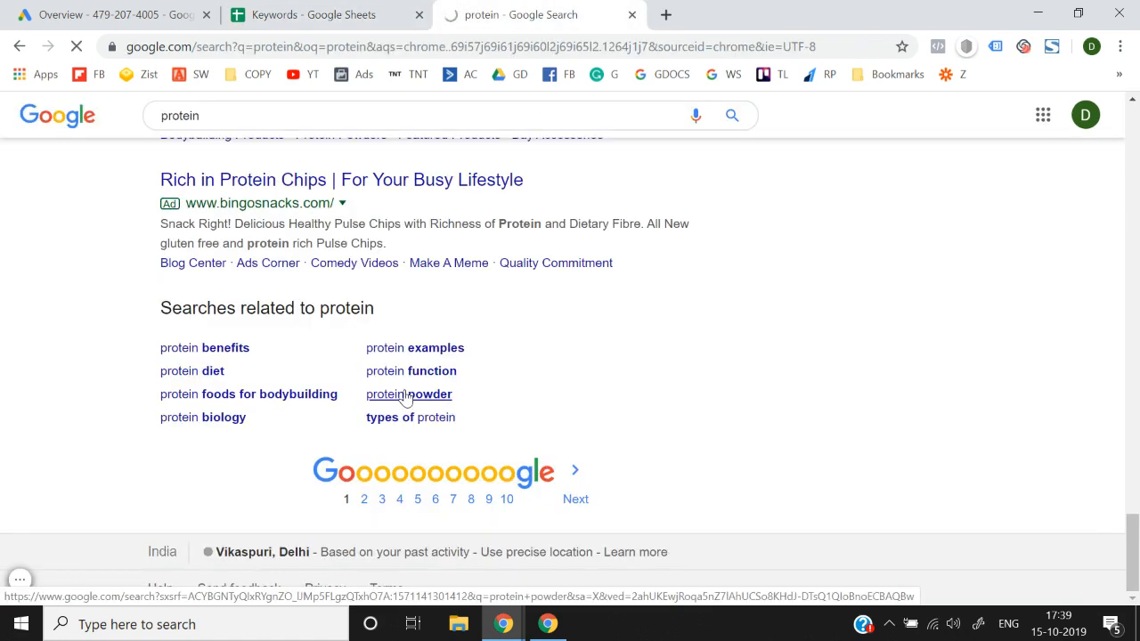
scroll(75, 383, "down", 15)
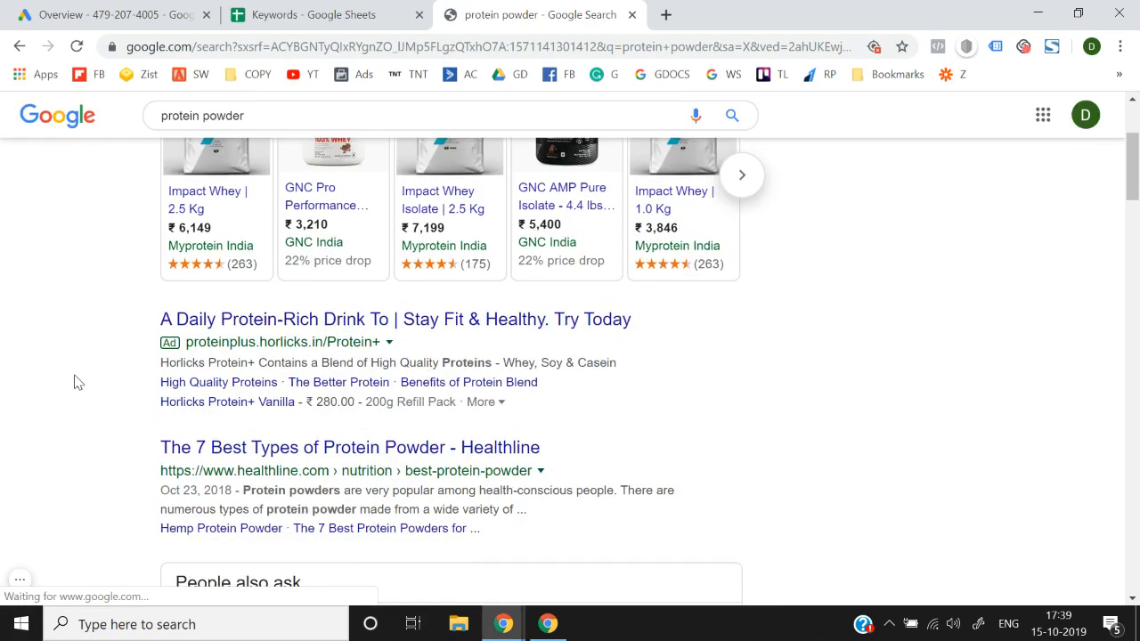
scroll(75, 382, "down", 15)
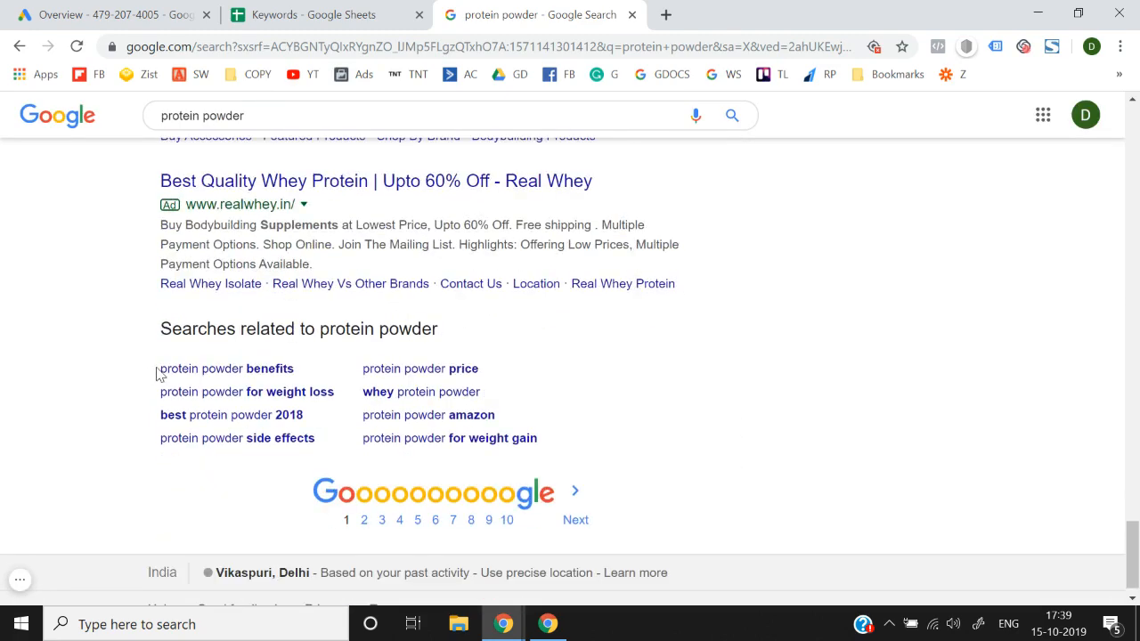
left_click_drag(148, 374, 560, 428)
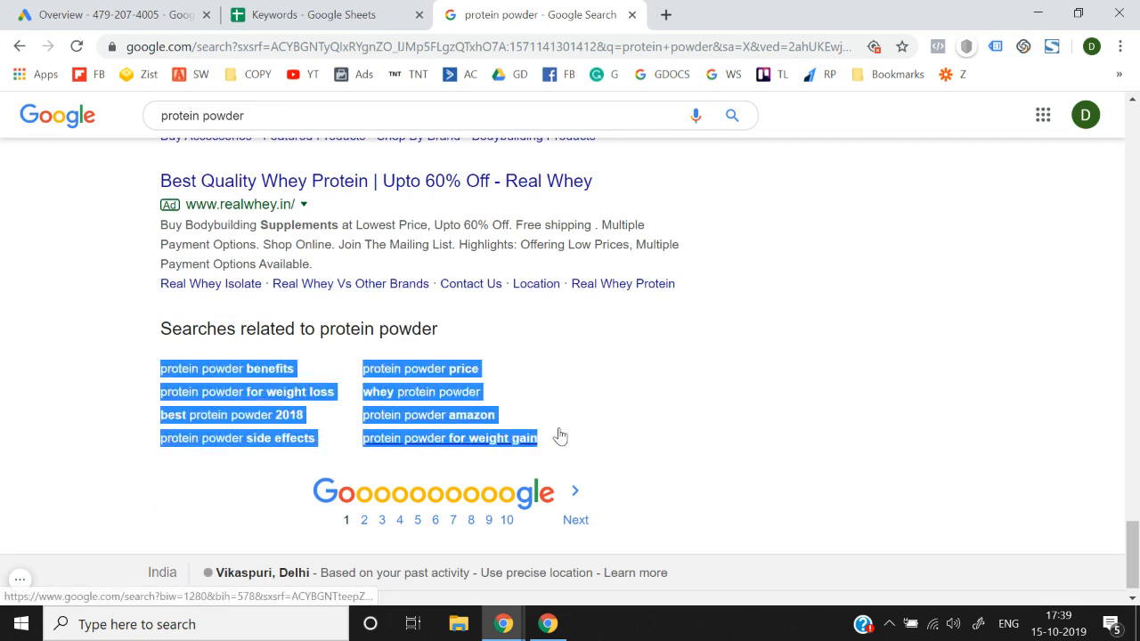
Paste the protein powder searches as values only into the Keywords sheet from cell A16
left_click(361, 11)
key("alt+e")
key("s")
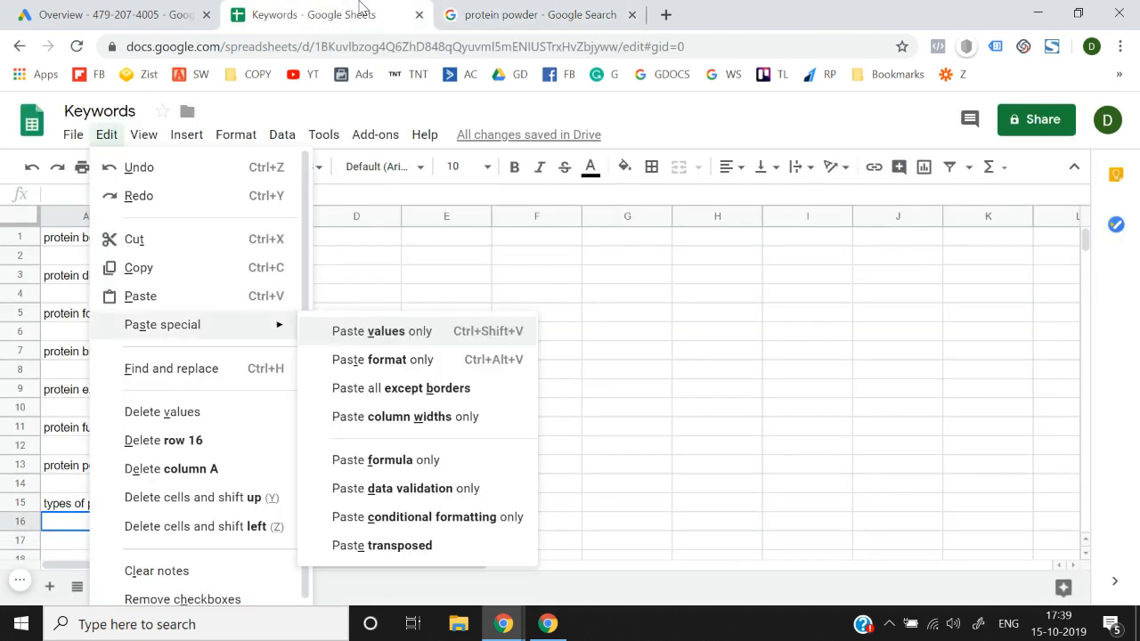
key("Down")
key("Up")
key("Return")
Select cell A32, below the pasted protein powder keywords
key("Down")
key("Down")
key("Down")
key("Down")
key("Down")
key("Down")
key("Down")
key("Down")
key("Down")
key("Down")
key("Down")
key("Down")
key("Down")
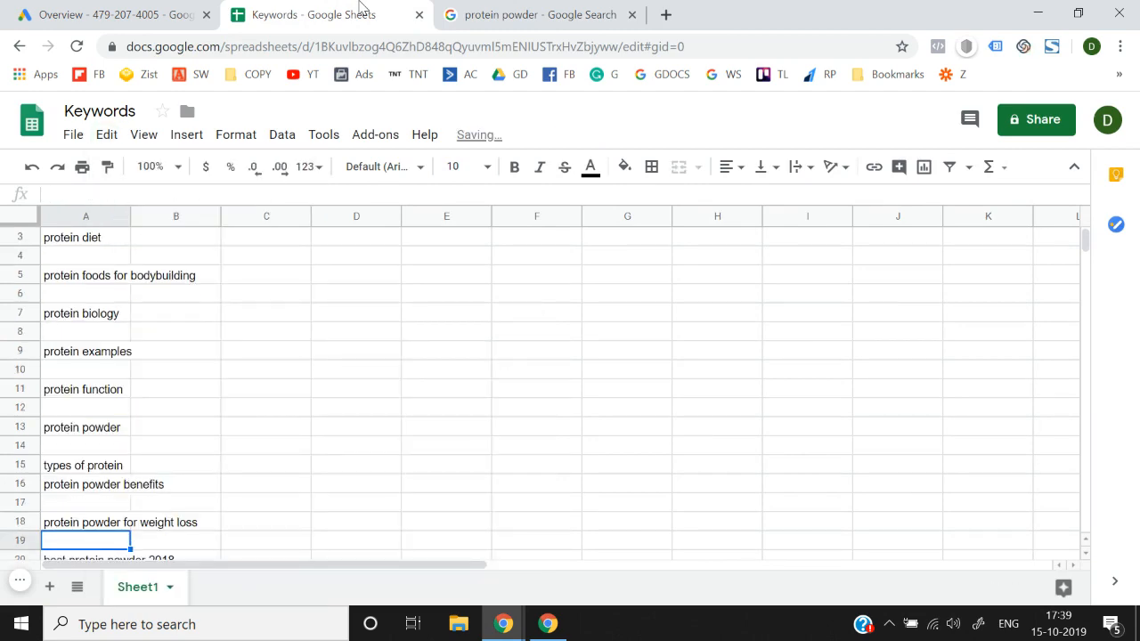
key("Down")
key("Down")
key("Down")
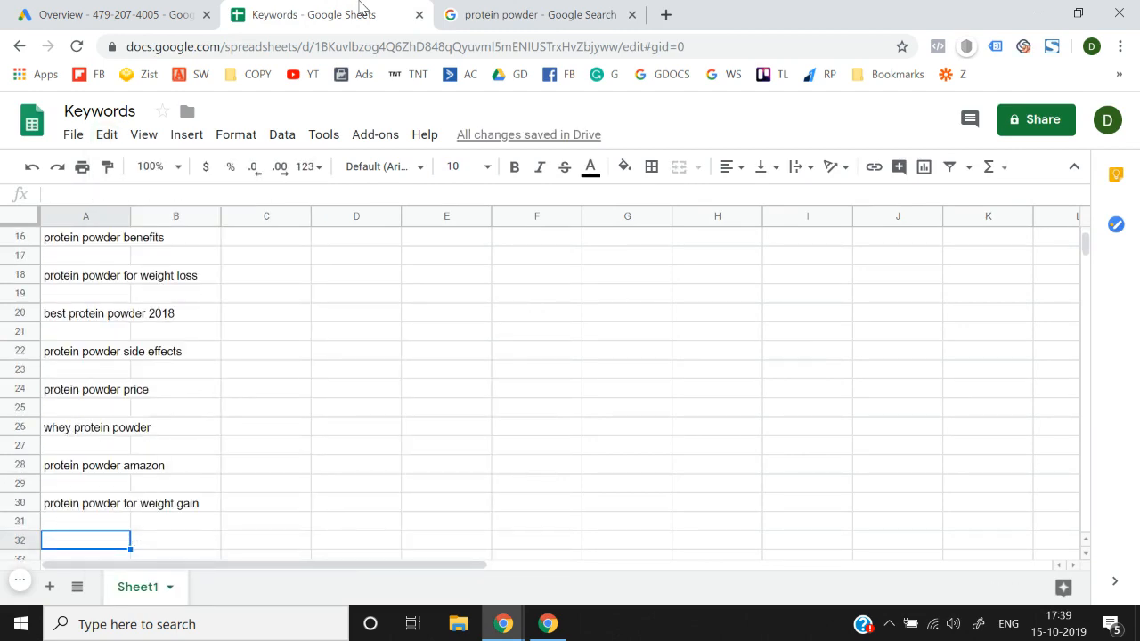
key("Up")
Open the related Google search "protein powder price" and copy all of its related searches
left_click(565, 10)
left_click(693, 319)
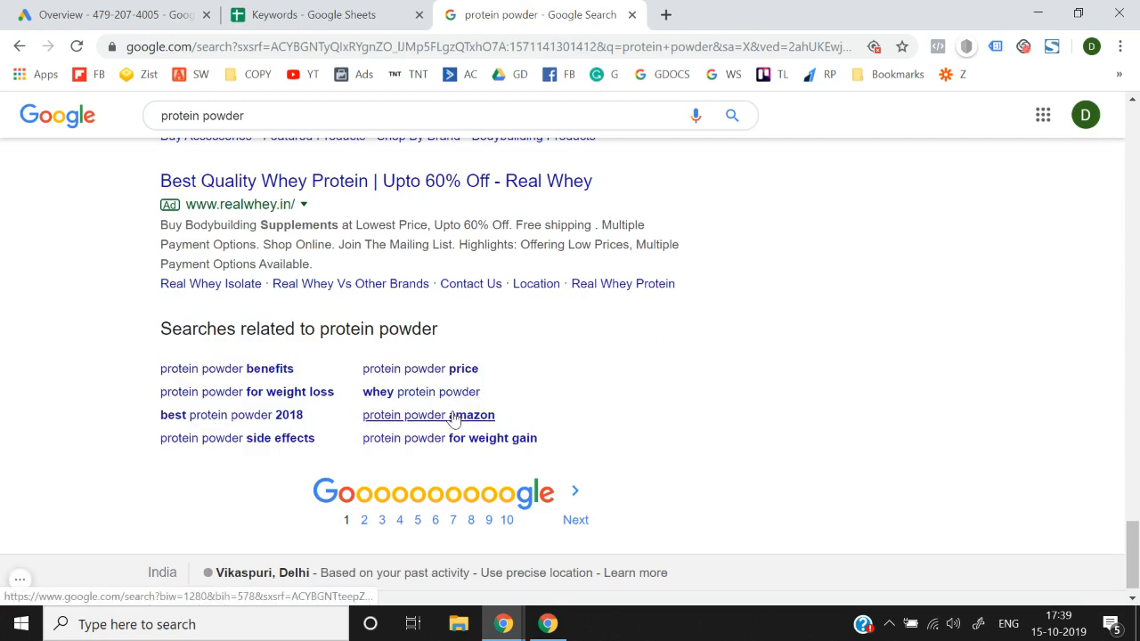
left_click(417, 381)
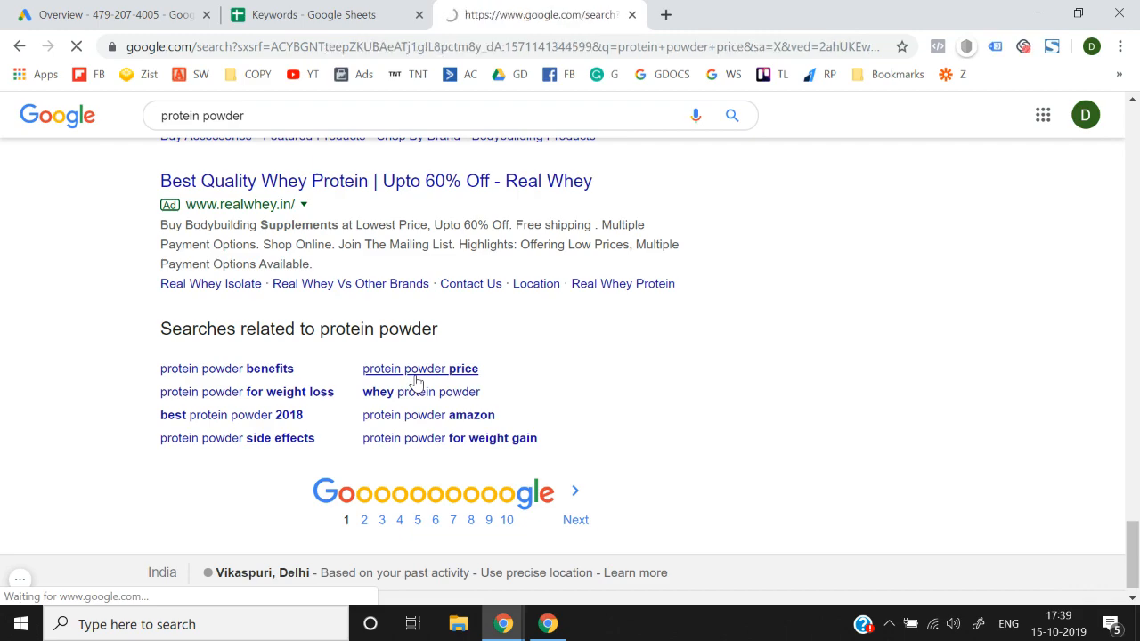
scroll(51, 396, "down", 4)
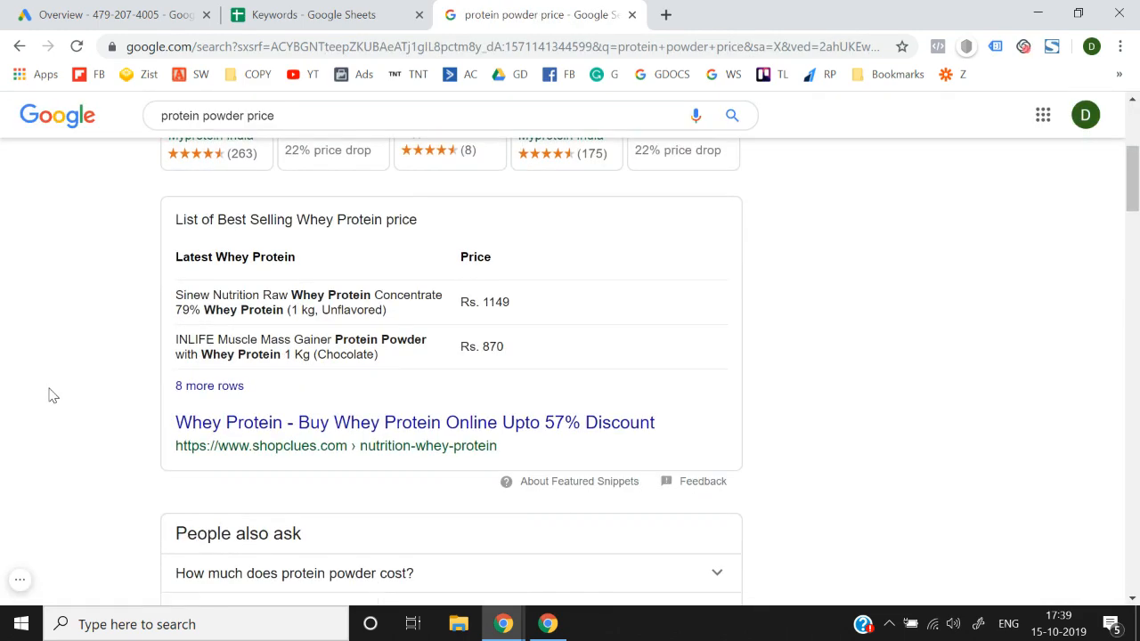
scroll(50, 396, "down", 15)
scroll(51, 396, "down", 1)
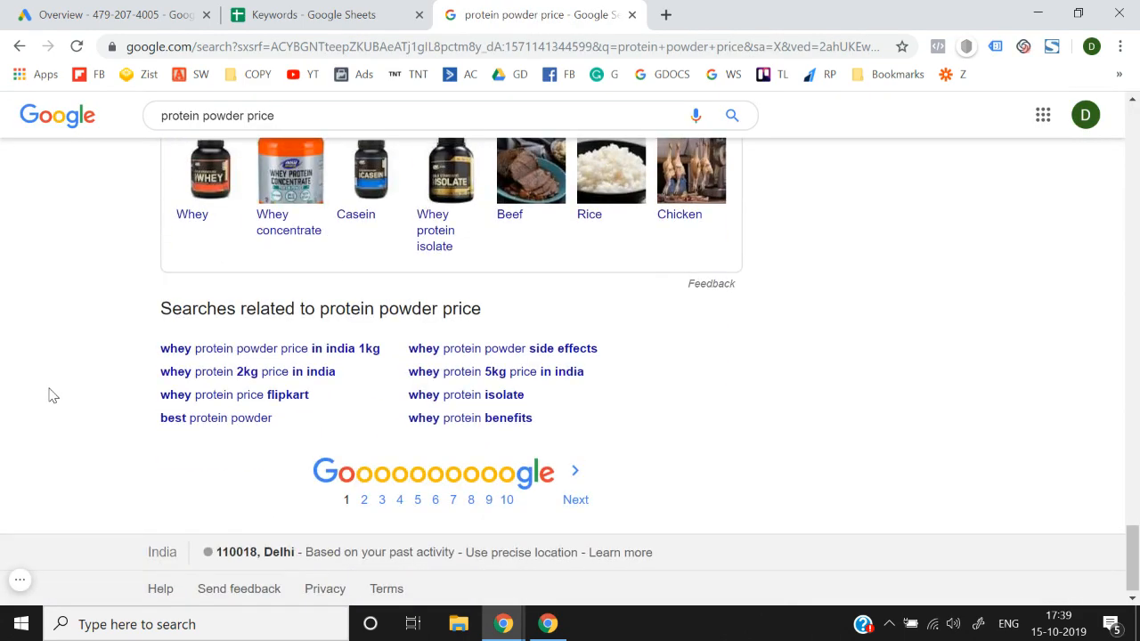
left_click_drag(143, 353, 570, 424)
left_click(613, 460)
left_click_drag(159, 357, 554, 422)
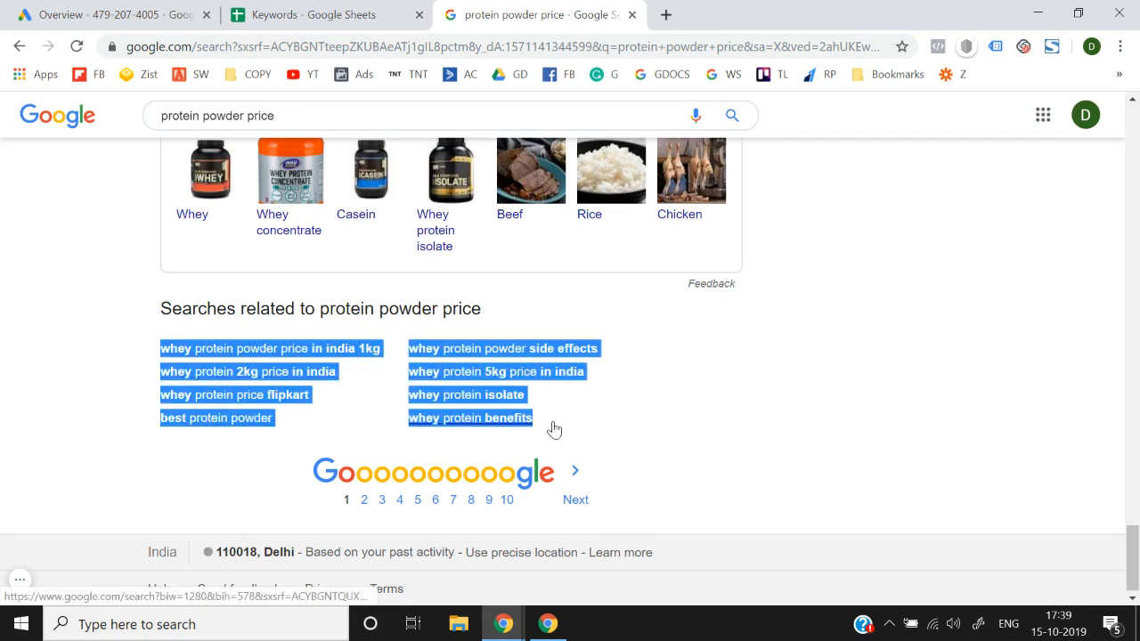
Paste the protein powder price searches as values only into the Keywords sheet from cell A32
left_click(339, 11)
key("alt+e")
key("s")
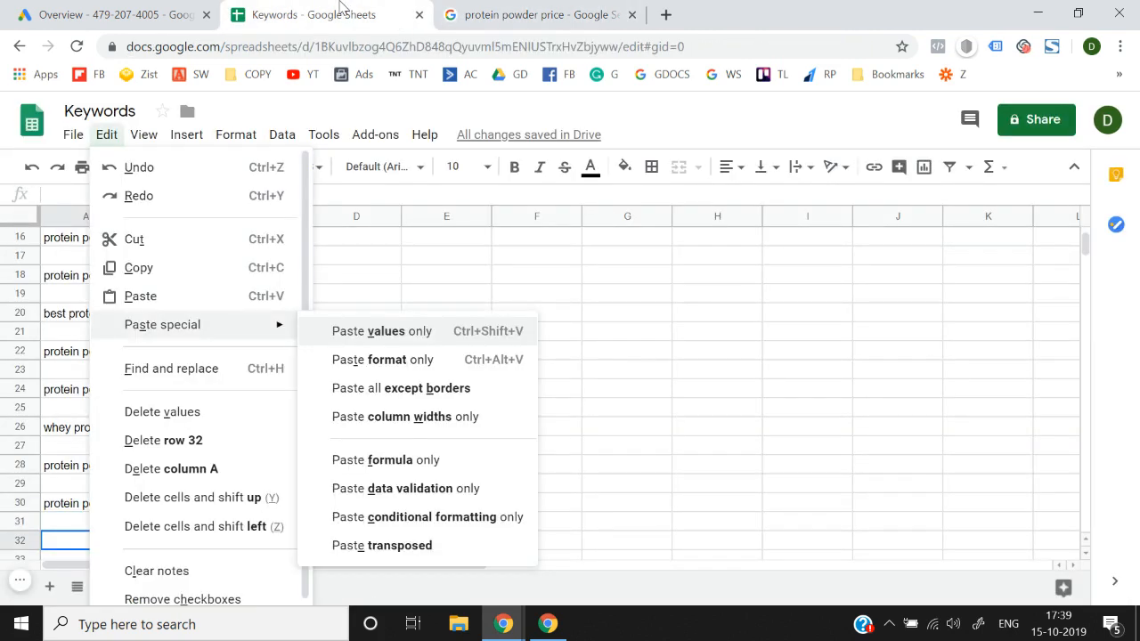
key("v")
Look through the pasted keywords in column A down to the end of the list and back up to cell A1
key("Down")
key("Down")
key("Down")
key("Down")
key("Down")
key("Down")
key("Down")
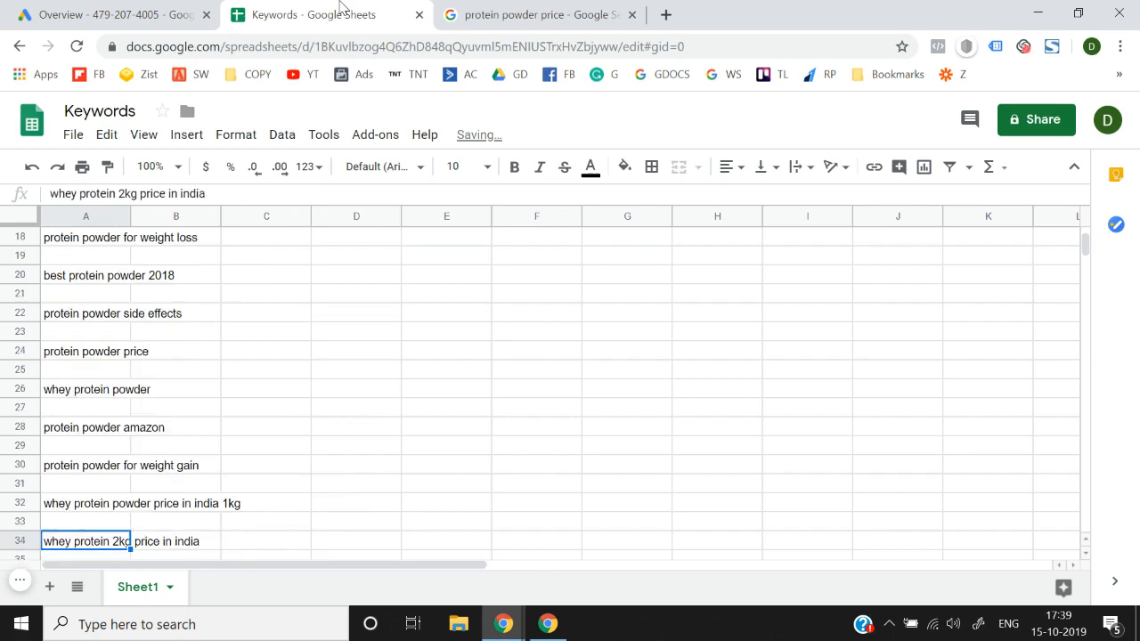
key("Down")
key("Down")
key("Down")
key("Down")
key("Down")
key("Down")
key("Down")
key("Down")
key("Down")
key("Down")
key("Down")
key("Down")
key("Down")
key("Down")
key("Down")
key("Down")
key("Up")
key("Up")
key("Up")
key("Up")
key("Up")
key("Up")
key("Up")
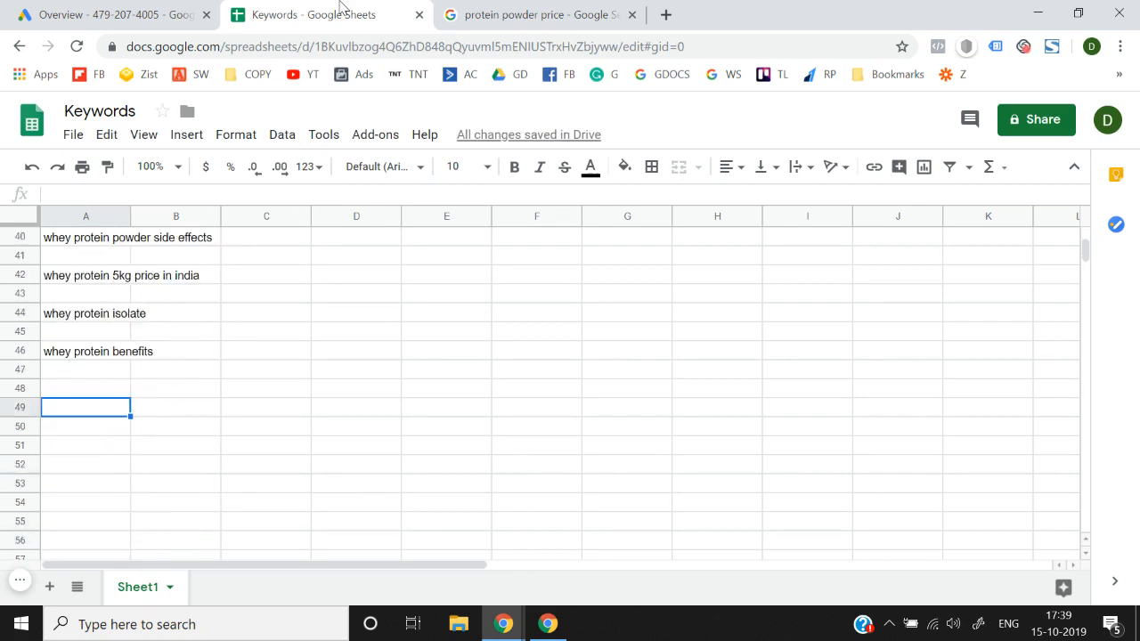
key("Up")
key("Up")
key("Up")
key("Up")
key("Up")
key("Up")
key("Up")
key("Up")
key("Up")
key("Up")
key("Up")
key("Up")
key("Up")
key("Up")
key("Up")
key("Up")
key("Up")
key("Up")
key("Up")
key("Up")
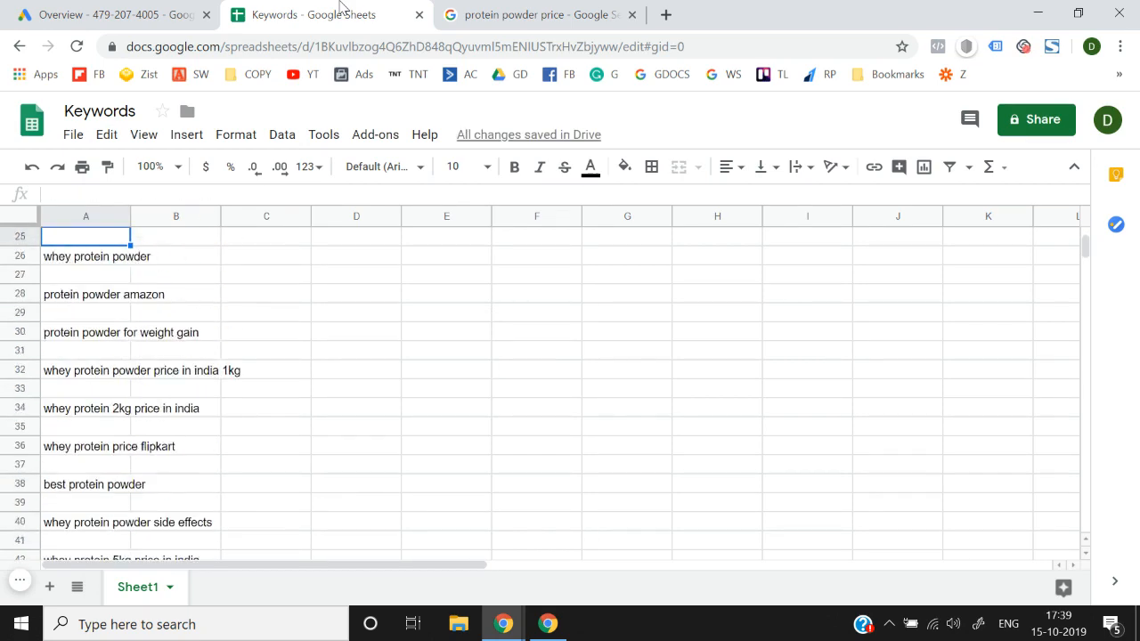
key("Up")
key("Up")
key("Up")
key("Up")
key("Up")
key("Up")
key("Up")
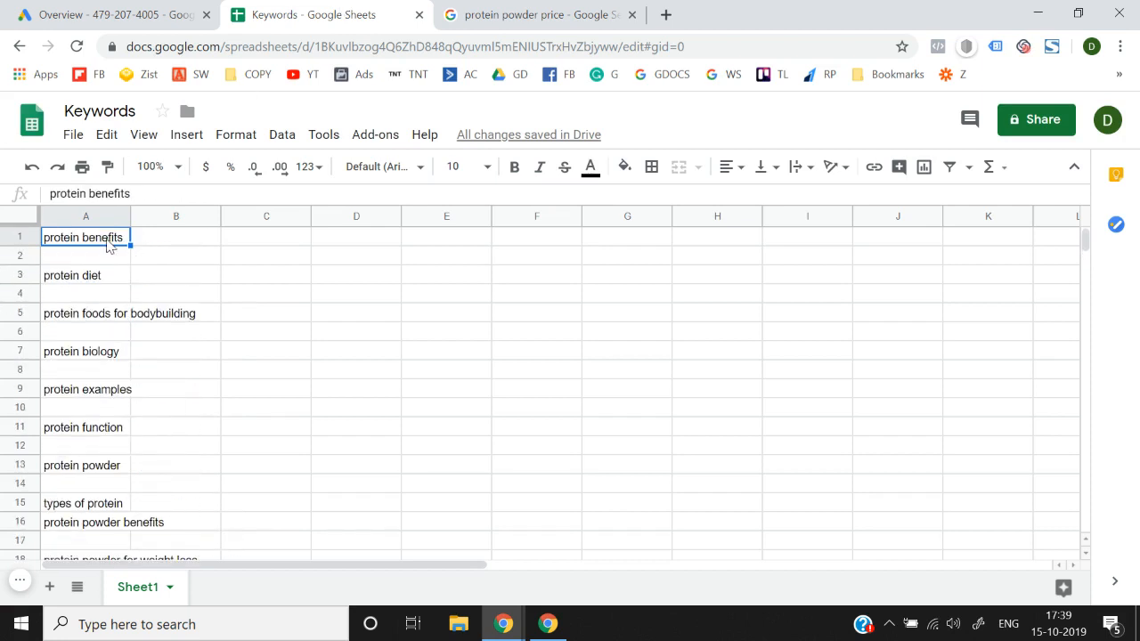
Fit column A's width to its longest keyword and select cell A47, directly below the last keyword
double_click(130, 217)
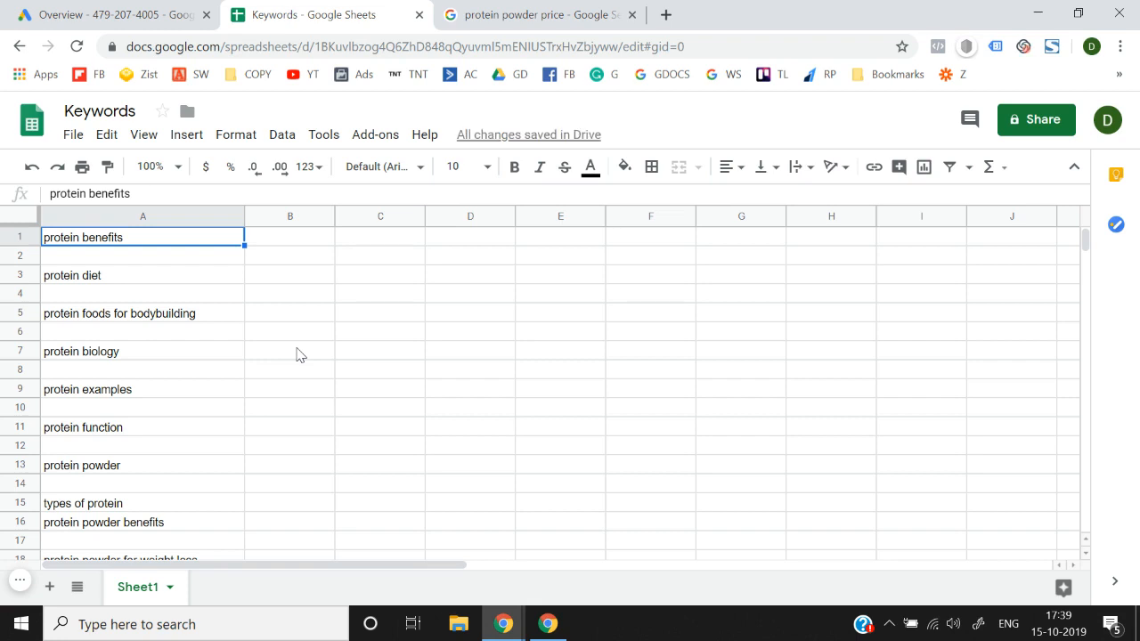
key("Right")
key("Down")
key("Down")
key("Down")
key("Down")
key("Down")
key("Down")
key("Down")
key("Down")
key("Down")
key("Down")
key("Down")
key("Down")
key("Down")
key("Down")
key("Down")
key("Down")
key("Down")
key("Down")
key("Down")
key("Down")
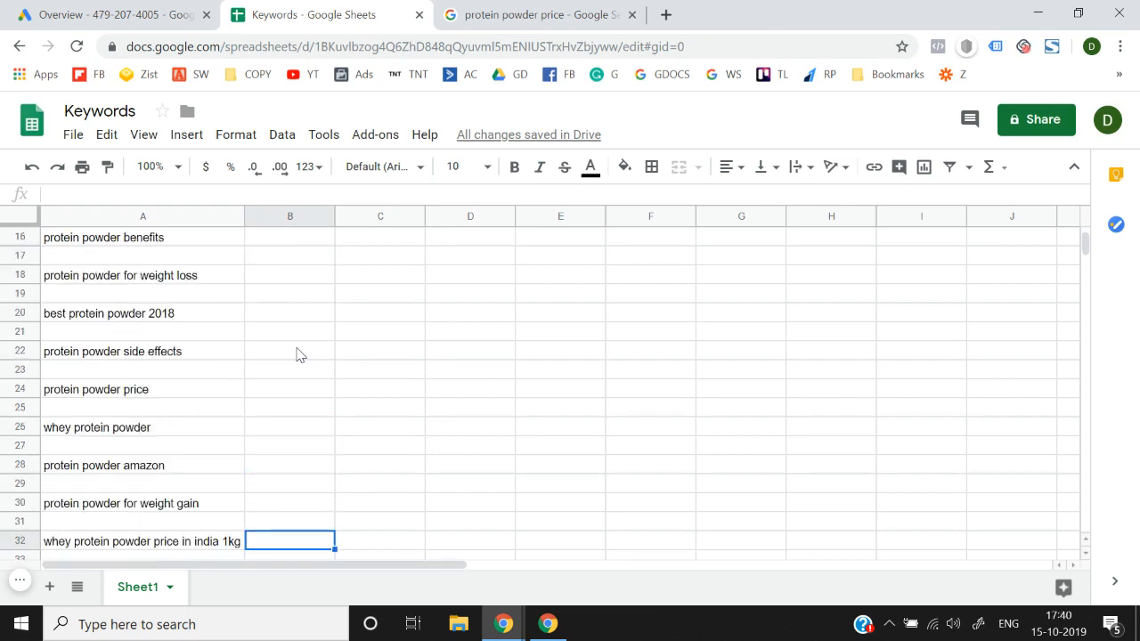
key("Down")
key("Down")
key("Down")
key("Down")
key("Down")
key("Down")
key("Down")
key("Down")
key("Down")
key("Down")
key("Down")
key("Down")
key("Down")
key("Down")
key("Down")
key("Down")
key("Down")
key("Down")
key("Down")
key("Down")
key("Left")
key("ctrl+Up")
key("Down")
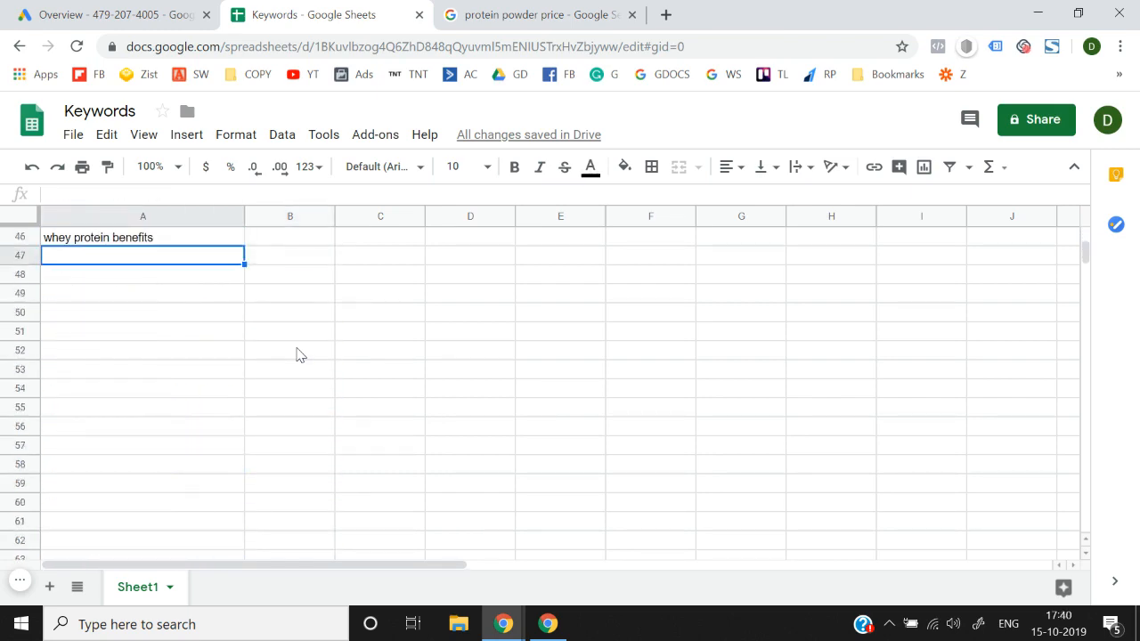
Open the related Google search "whey protein 2kg price in india" and copy all of its related searches
left_click(447, 9)
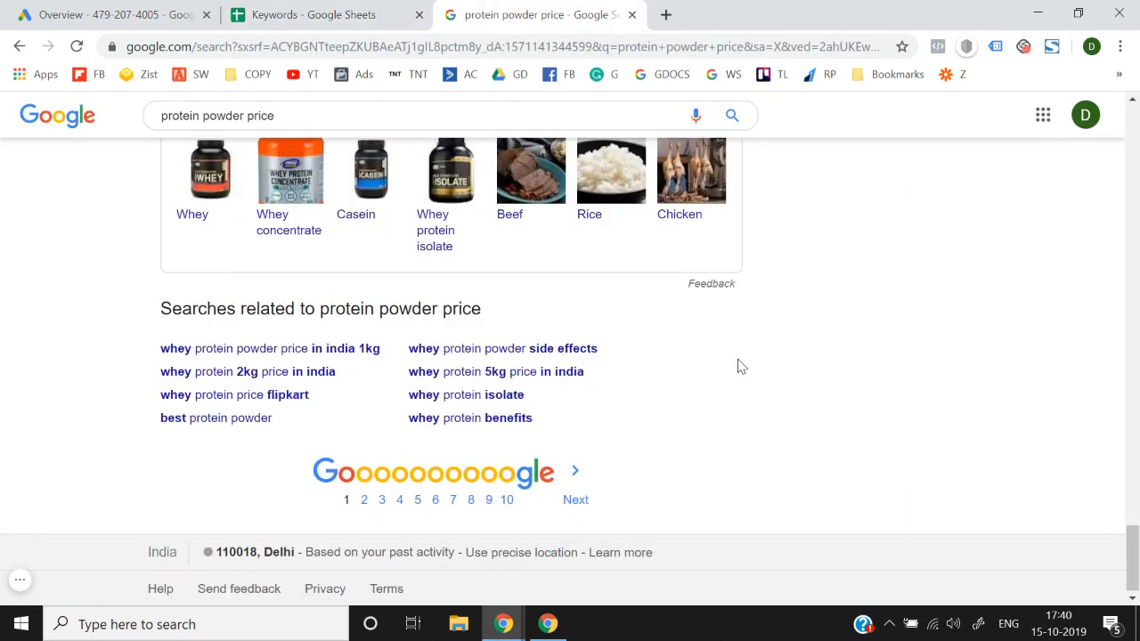
left_click(264, 380)
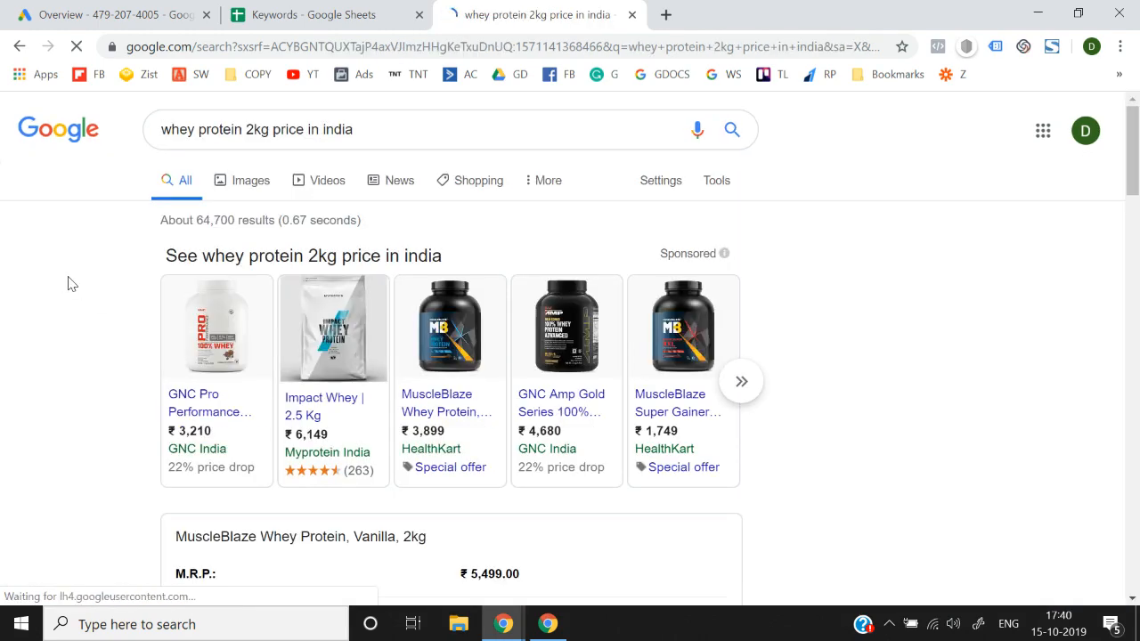
scroll(71, 284, "down", 20)
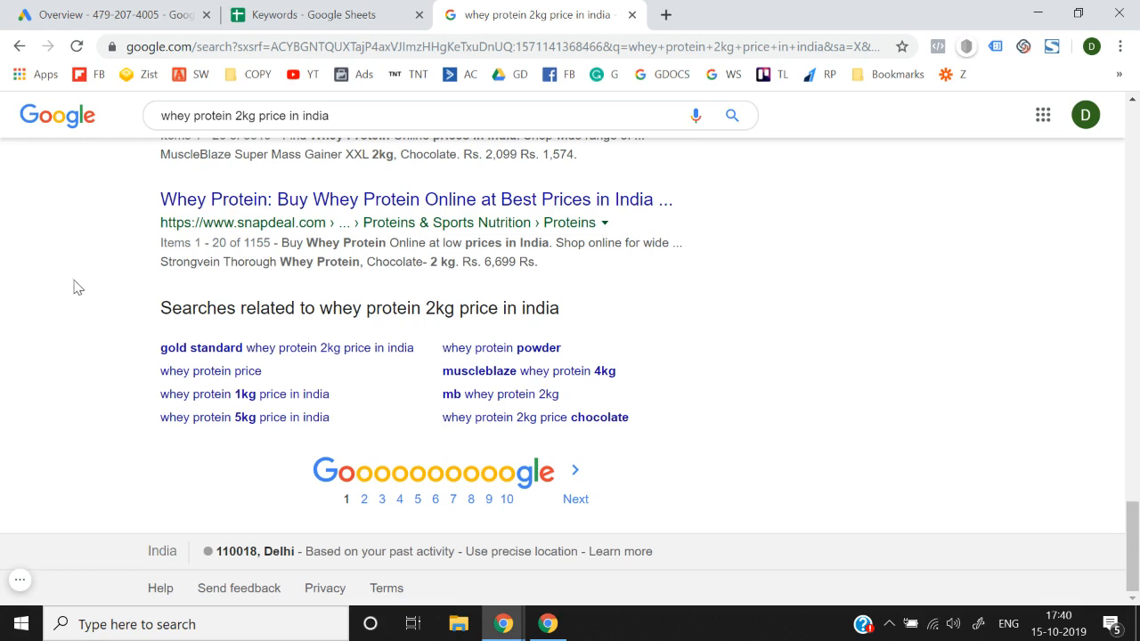
left_click_drag(137, 346, 666, 417)
key("ctrl+c")
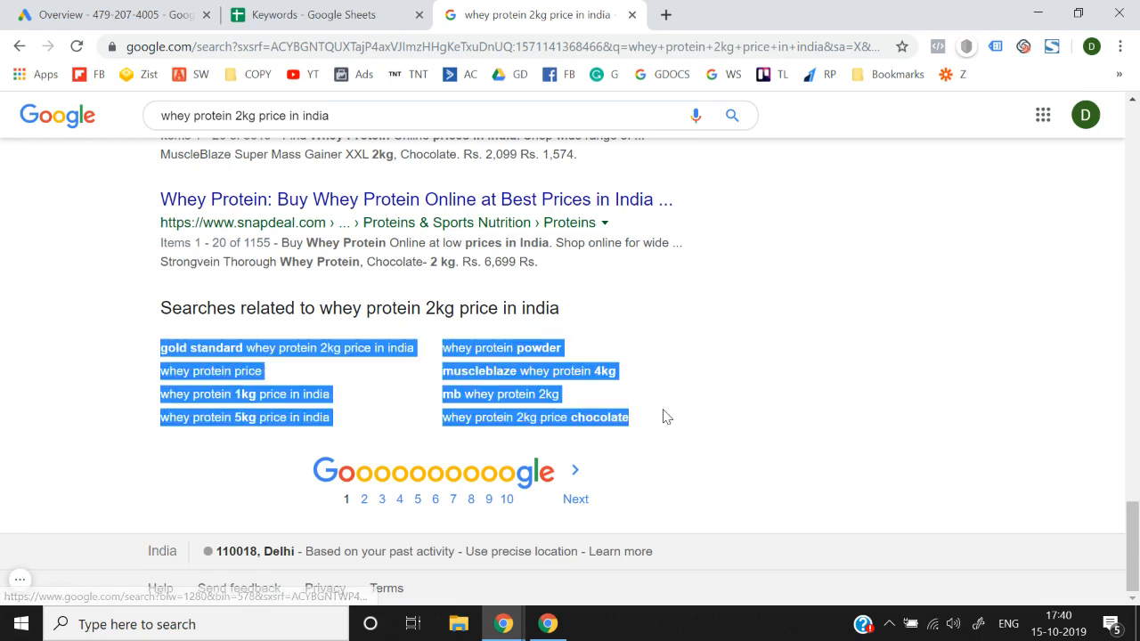
Paste the whey protein 2kg price searches as values only into the Keywords sheet from cell A47, and return to cell A1
left_click(268, 13)
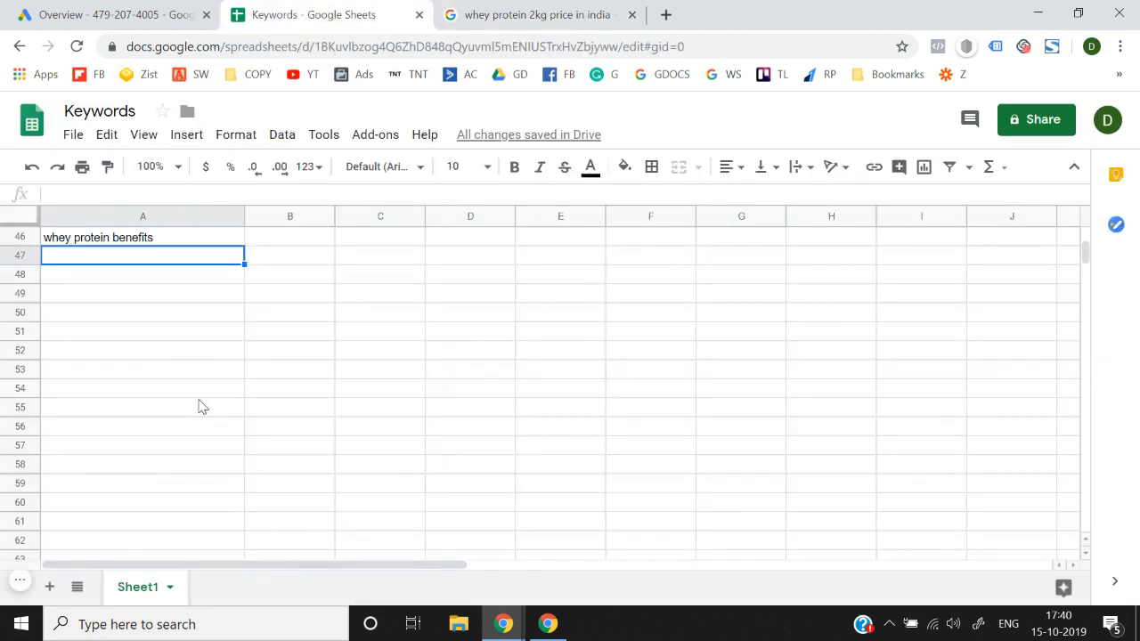
key("alt+e")
key("s")
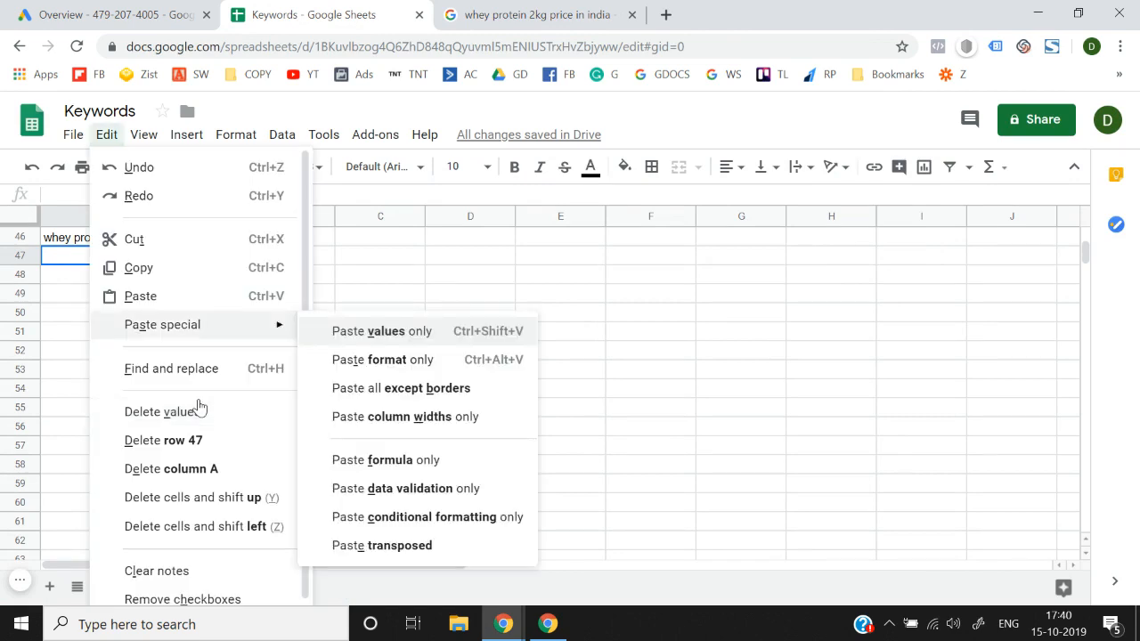
left_click(396, 333)
key("Up")
key("Up")
key("Up")
key("Up")
key("Up")
key("Up")
key("Up")
key("Up")
key("Up")
key("Up")
key("Up")
key("Up")
key("Up")
key("Up")
key("Up")
key("Up")
key("Up")
key("Up")
key("Up")
key("Up")
key("Up")
key("Up")
key("Up")
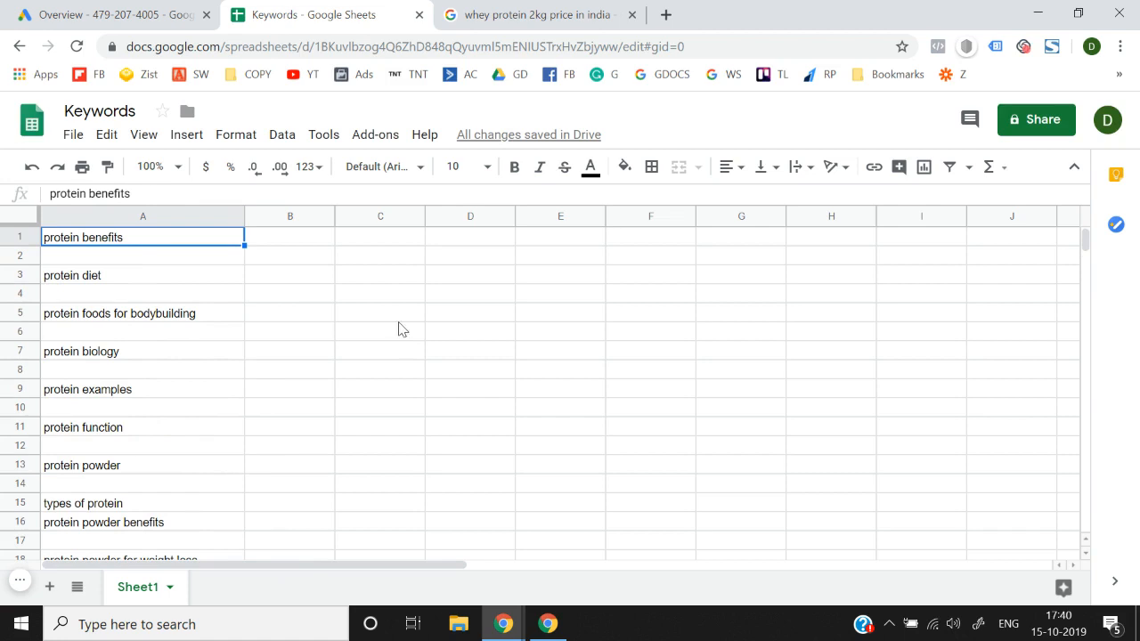
left_click(324, 135)
mouse_move(278, 139)
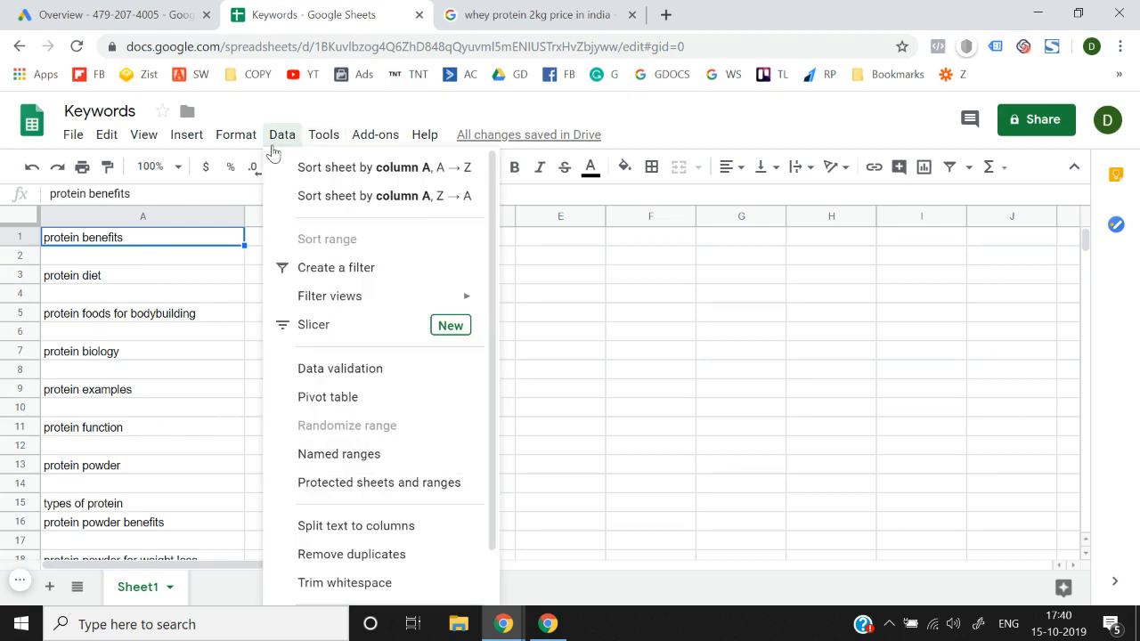
scroll(387, 479, "down", 2)
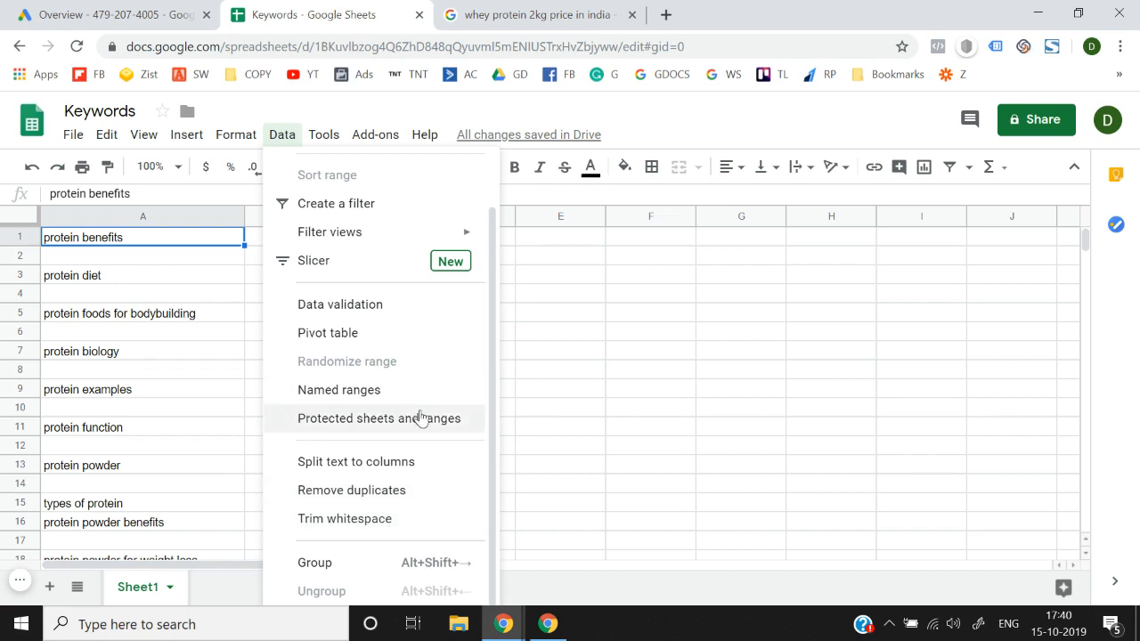
scroll(421, 419, "up", 2)
left_click(562, 413)
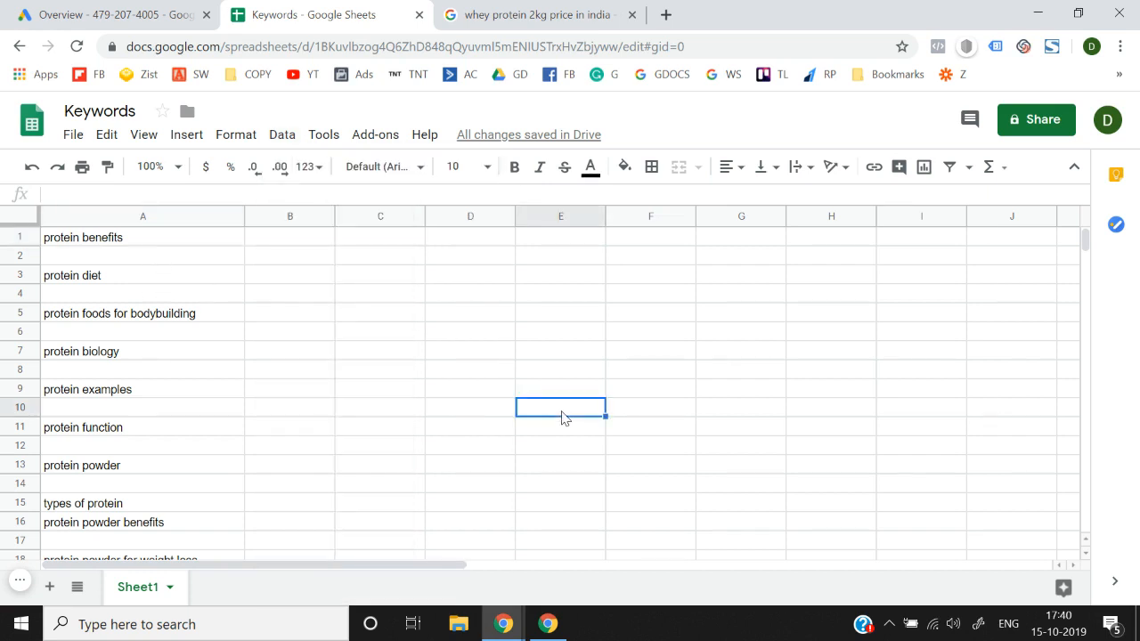
Insert a row above the first keyword and enter the header "Keyword" in cell A1
key("Left")
key("Home")
key("Up")
key("Up")
key("Up")
key("Up")
key("Up")
key("Up")
key("Up")
key("Up")
key("Up")
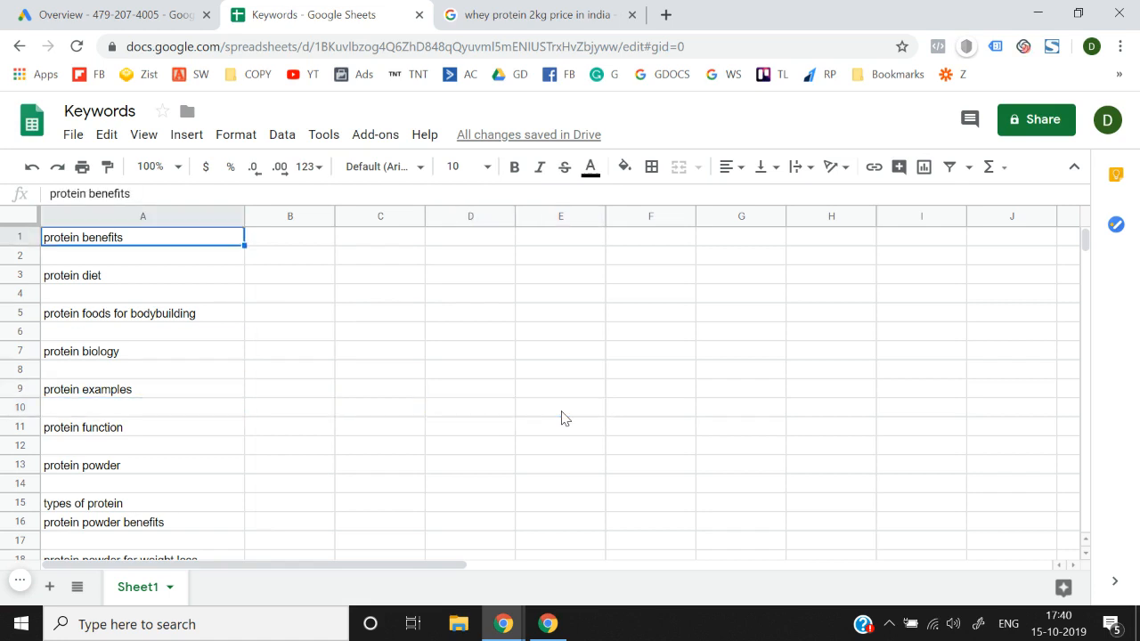
key("shift+space")
right_click(31, 237)
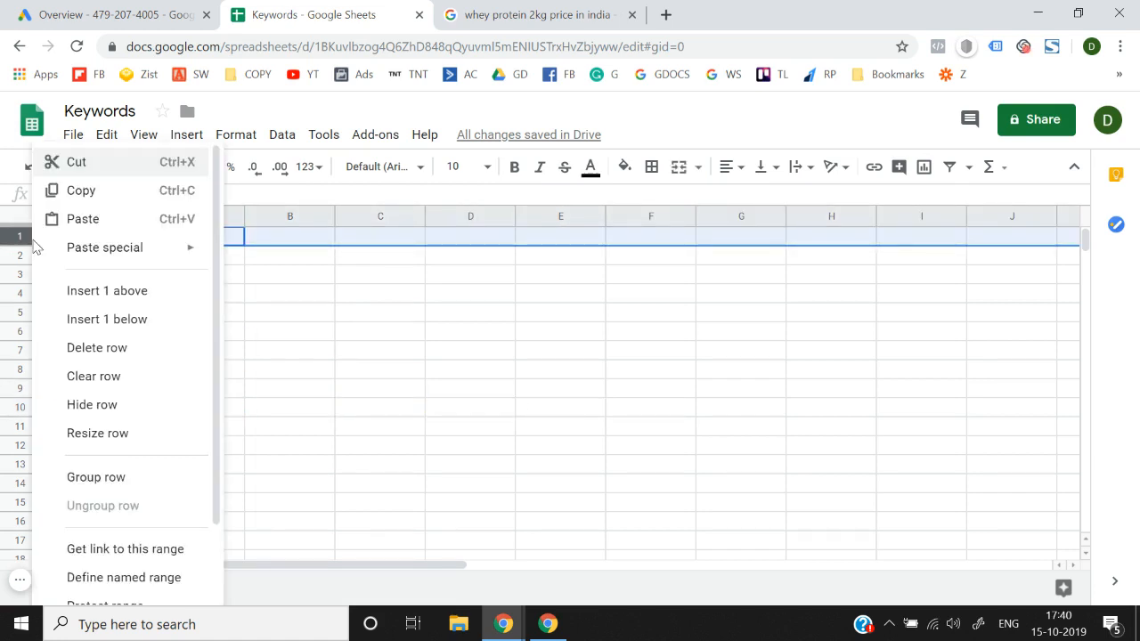
left_click(104, 291)
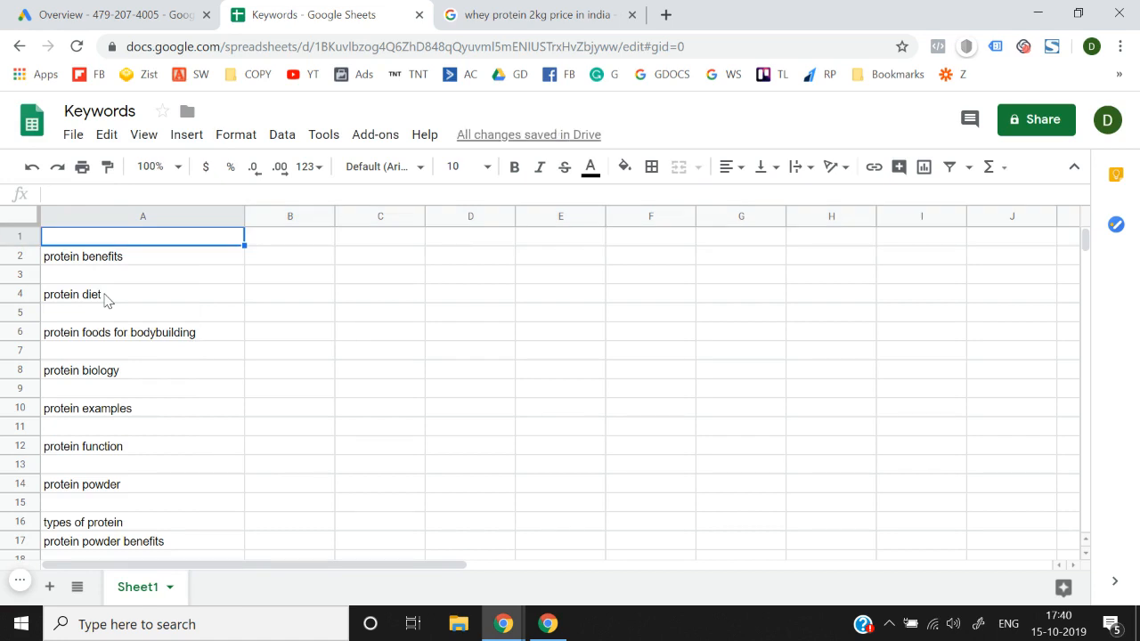
type("Keyword")
key("Return")
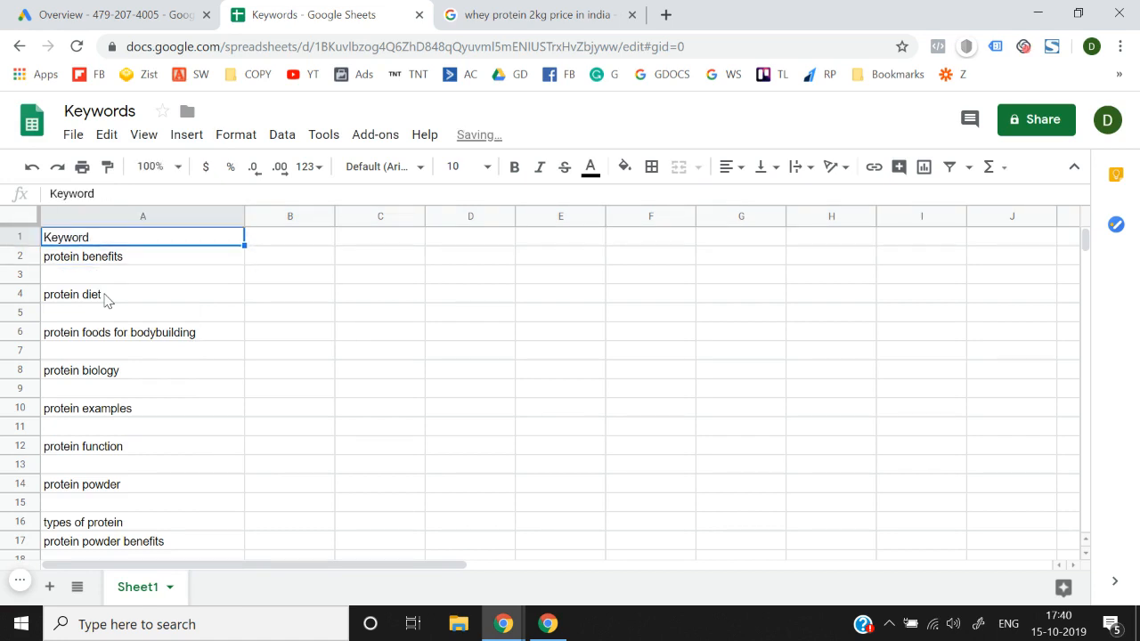
Select the keyword range A1:A62, including the header, and create a filter on it
key("shift+Down")
key("shift+Down")
key("shift+Down")
key("shift+Down")
key("shift+Down")
key("shift+Down")
key("shift+Down")
key("shift+Down")
key("shift+Down")
key("shift+Down")
key("shift+Down")
key("shift+Down")
key("shift+Down")
key("shift+Down")
key("shift+Down")
key("shift+Down")
key("shift+Down")
key("shift+Down")
key("shift+Down")
key("shift+Down")
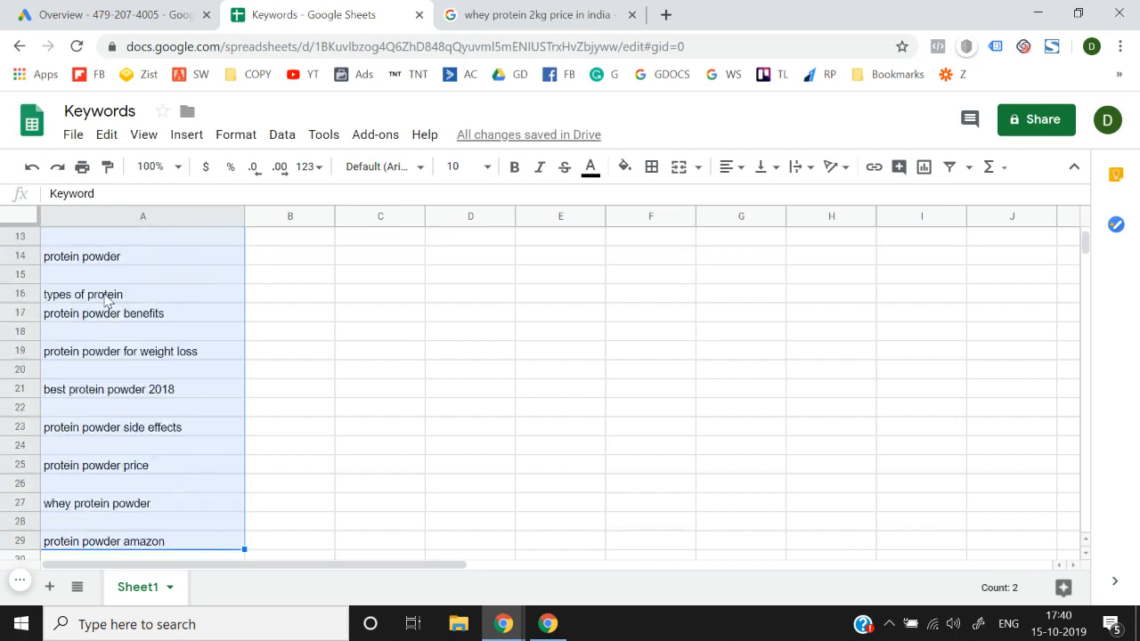
key("shift+Down")
key("shift+Down")
key("shift+Down")
key("shift+Down")
key("shift+Down")
key("shift+Down")
key("shift+Down")
key("shift+Down")
key("shift+Down")
key("shift+Down")
key("shift+Down")
key("shift+Down")
key("shift+Down")
key("shift+Down")
key("shift+Down")
key("shift+Down")
key("shift+Down")
key("shift+Down")
key("shift+Up")
key("shift+Up")
key("shift+Up")
key("shift+Up")
key("shift+Up")
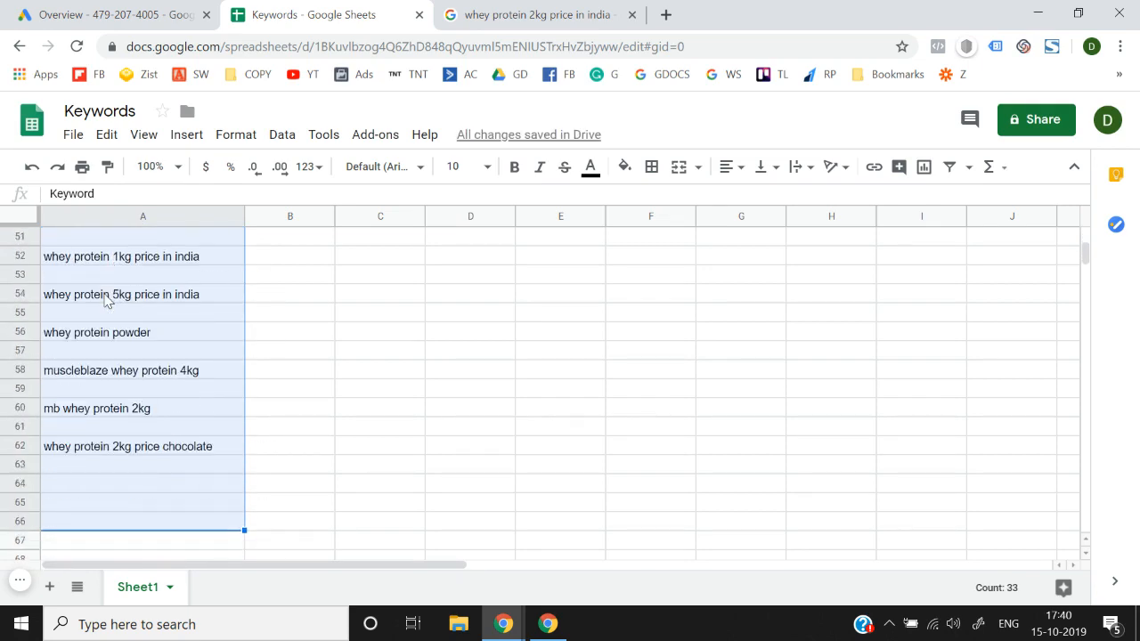
left_click(282, 135)
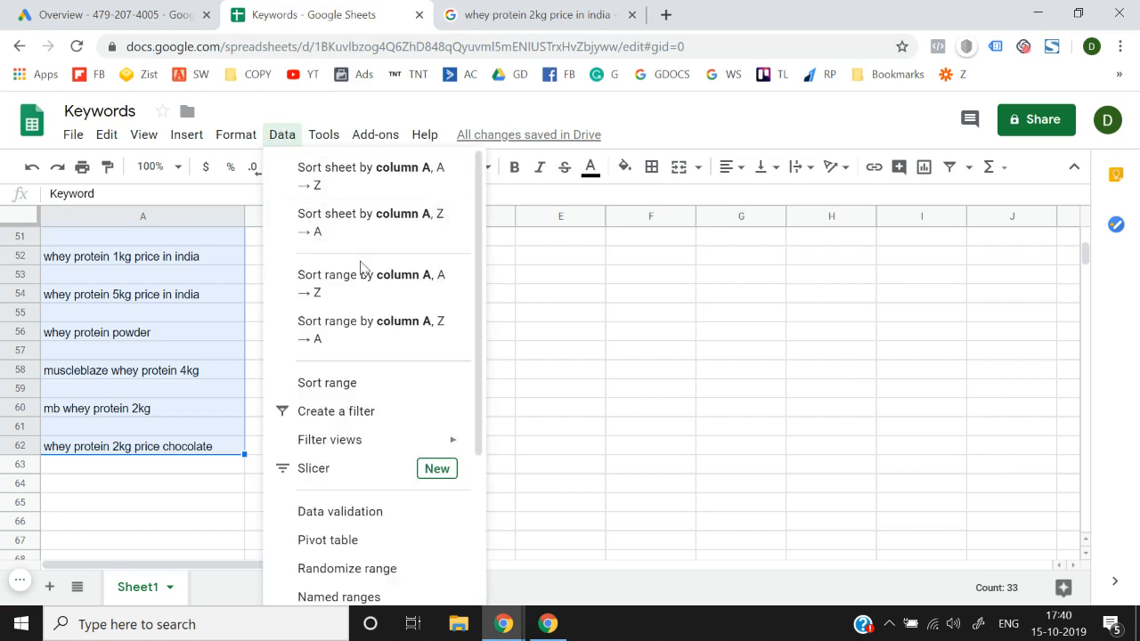
left_click(365, 411)
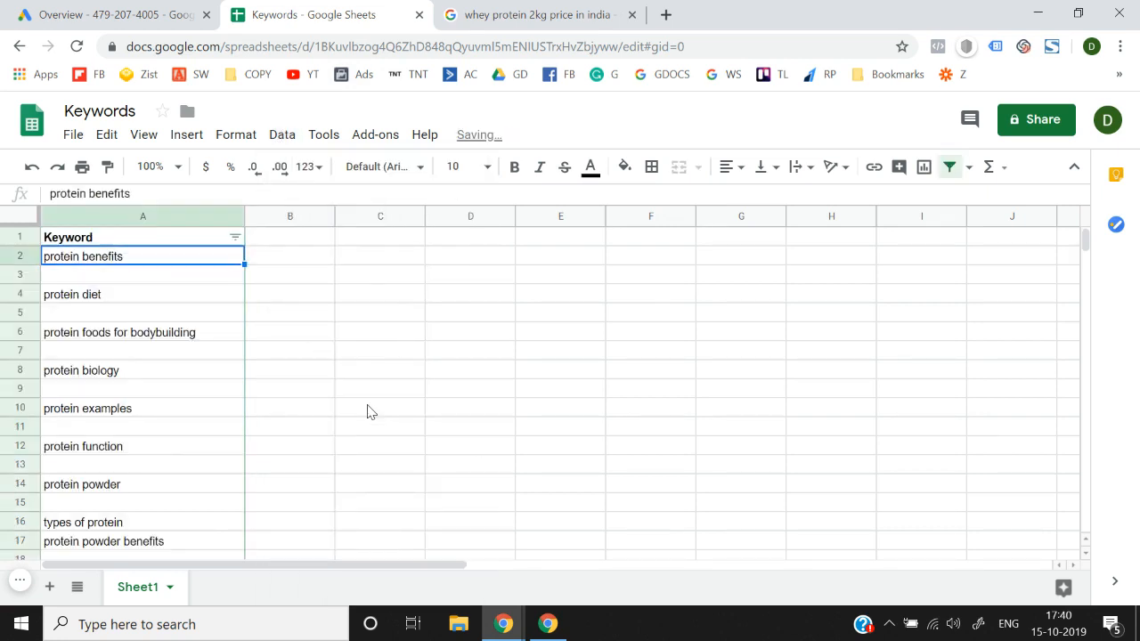
Filter the Keyword column by values to exclude the blanks
left_click(237, 243)
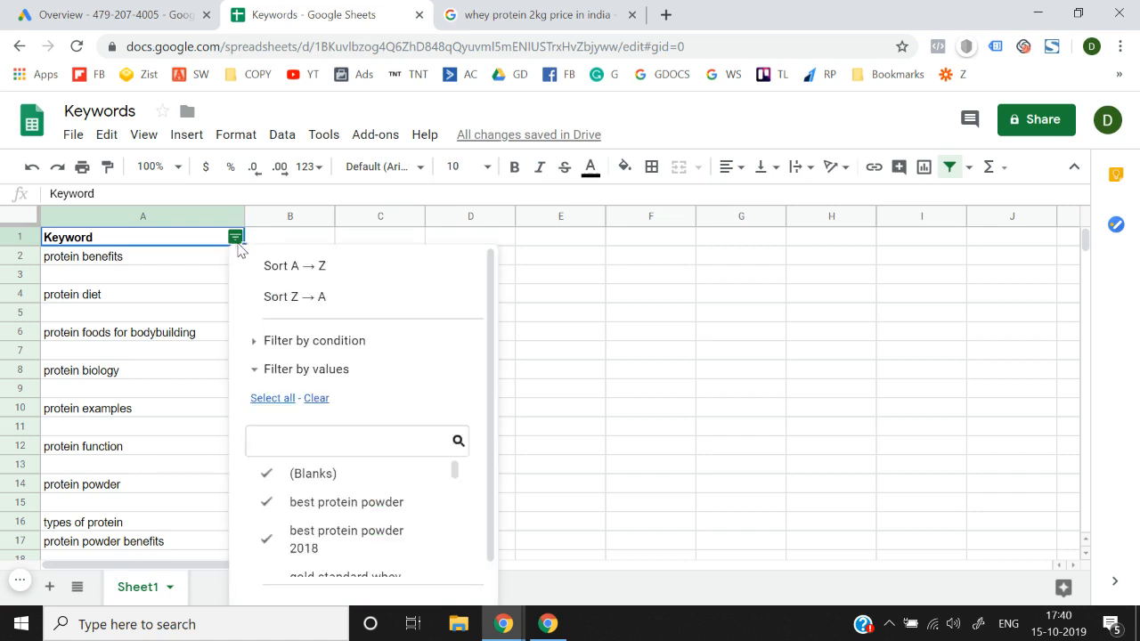
scroll(412, 402, "down", 1)
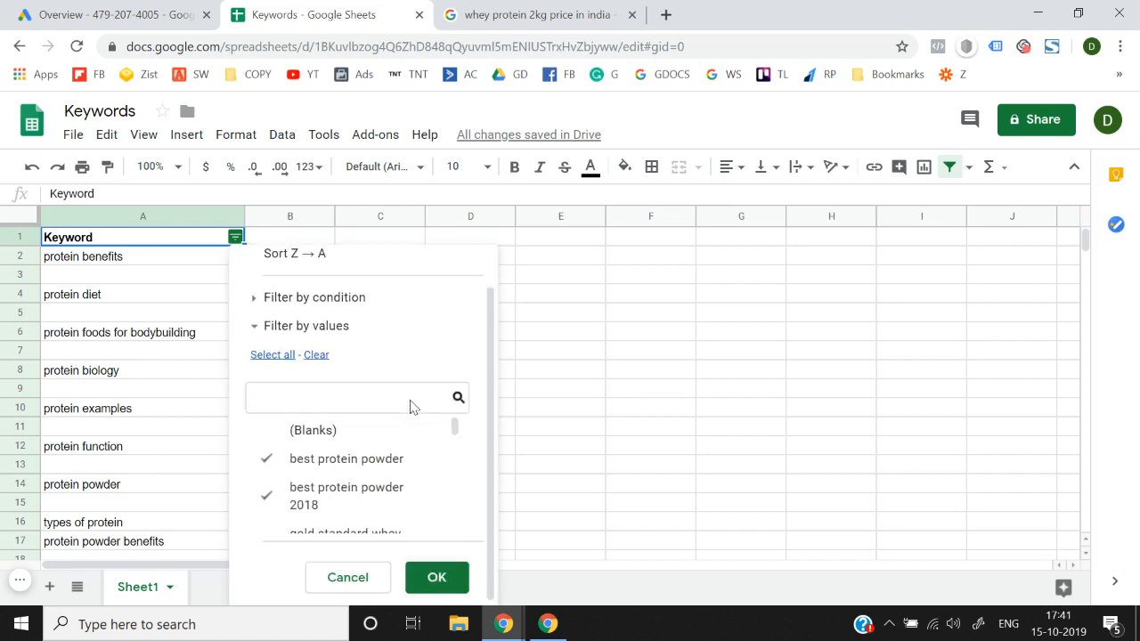
left_click(441, 579)
Widen column A to fit its longest keyword and return to cell A2
key("ctrl+Down")
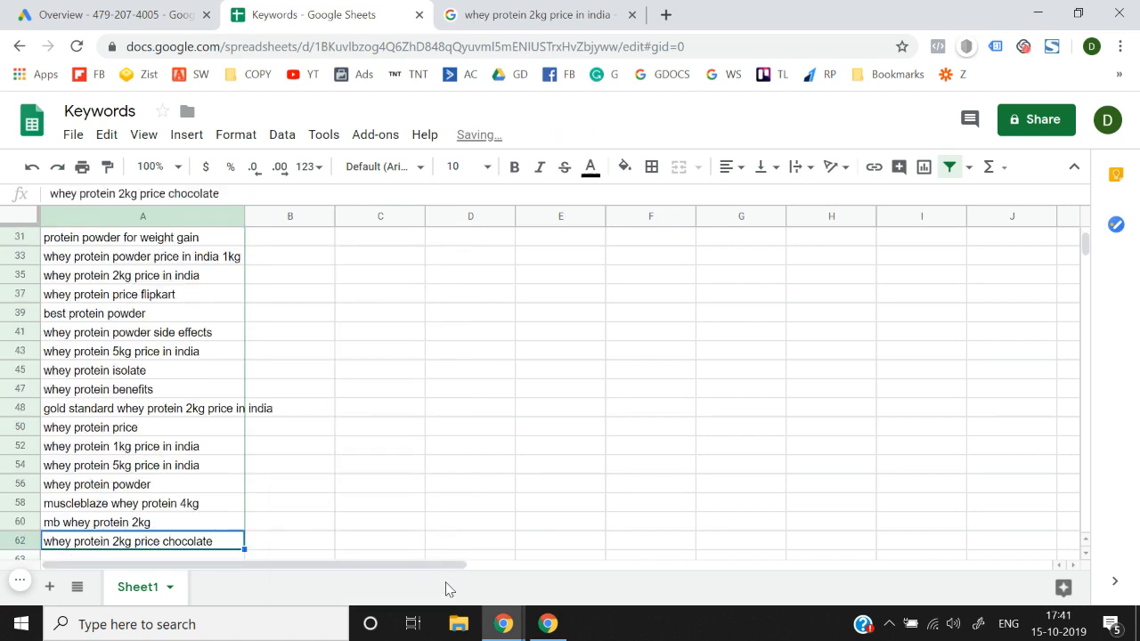
key("Down")
key("Down")
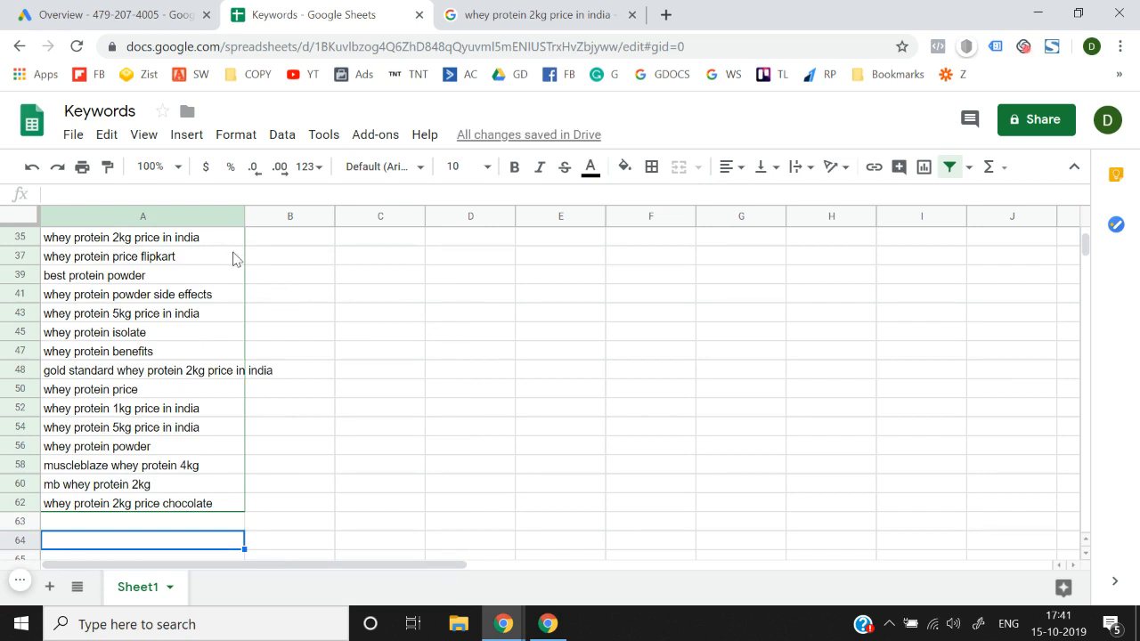
left_click_drag(243, 215, 277, 207)
key("Up")
key("Up")
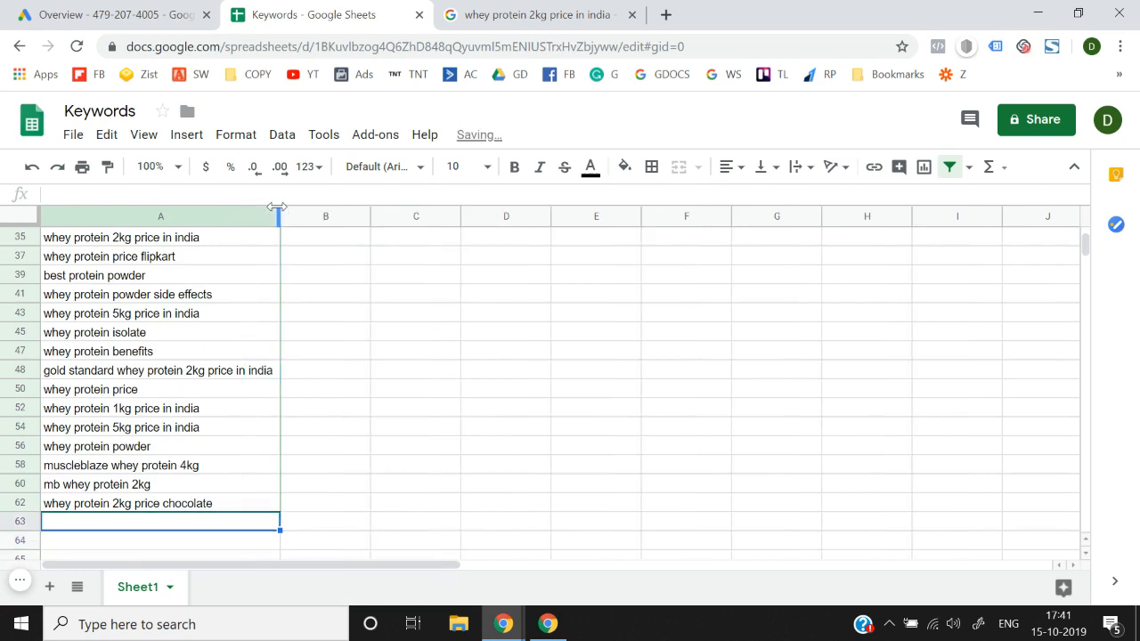
key("ctrl+Up")
key("Down")
Open the related Google search "whey protein price" and copy all of its related searches
left_click(538, 14)
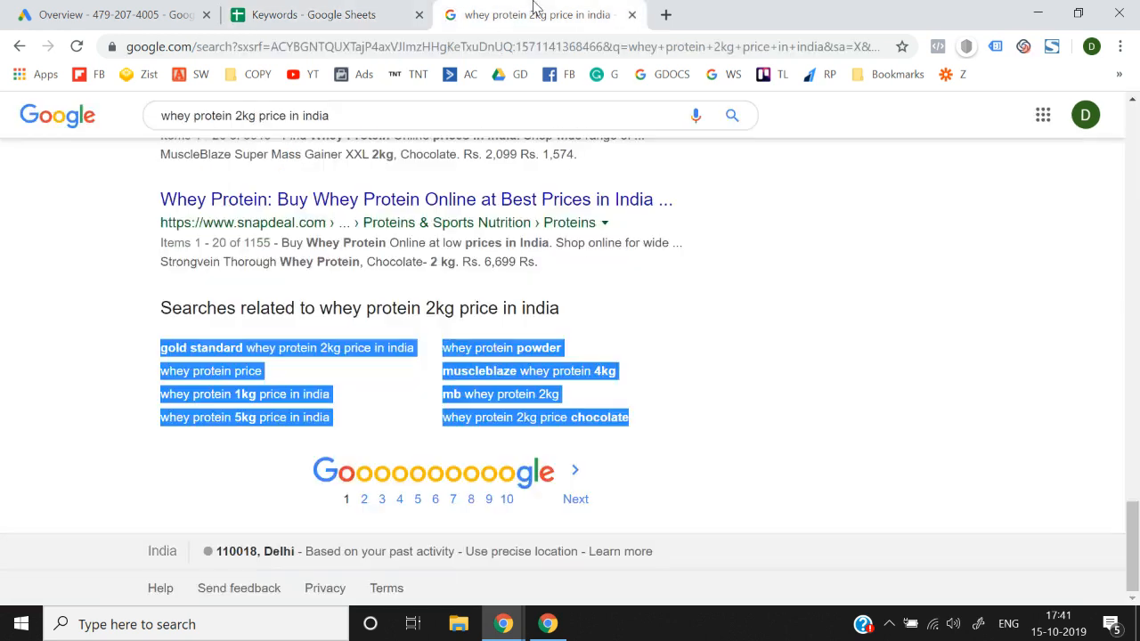
left_click(52, 367)
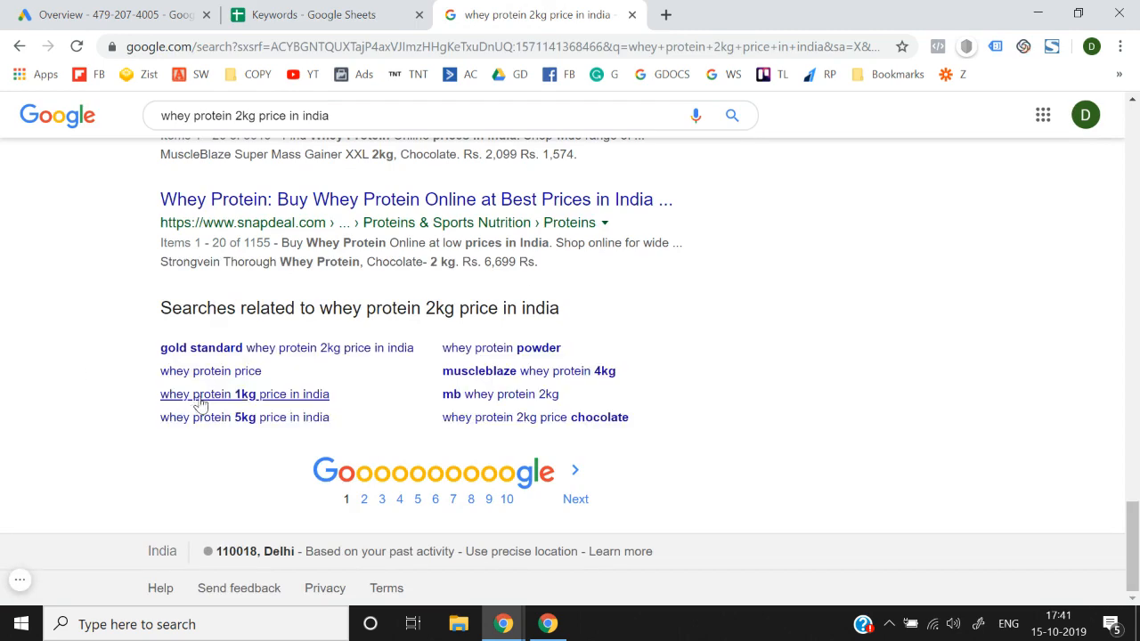
left_click(230, 376)
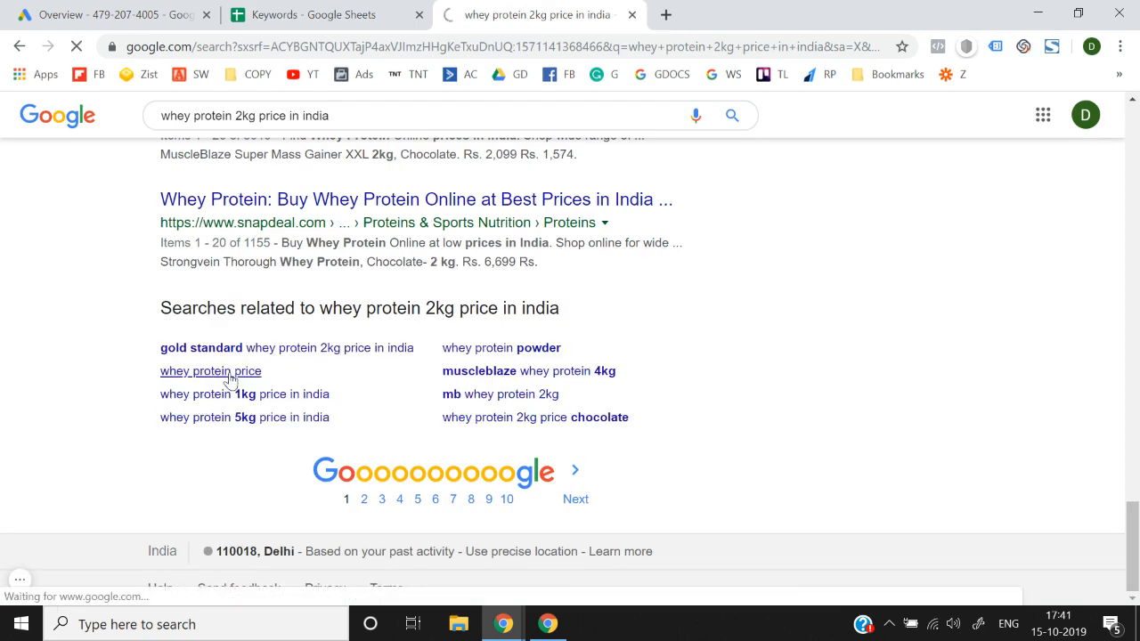
scroll(236, 356, "down", 8)
scroll(243, 325, "down", 10)
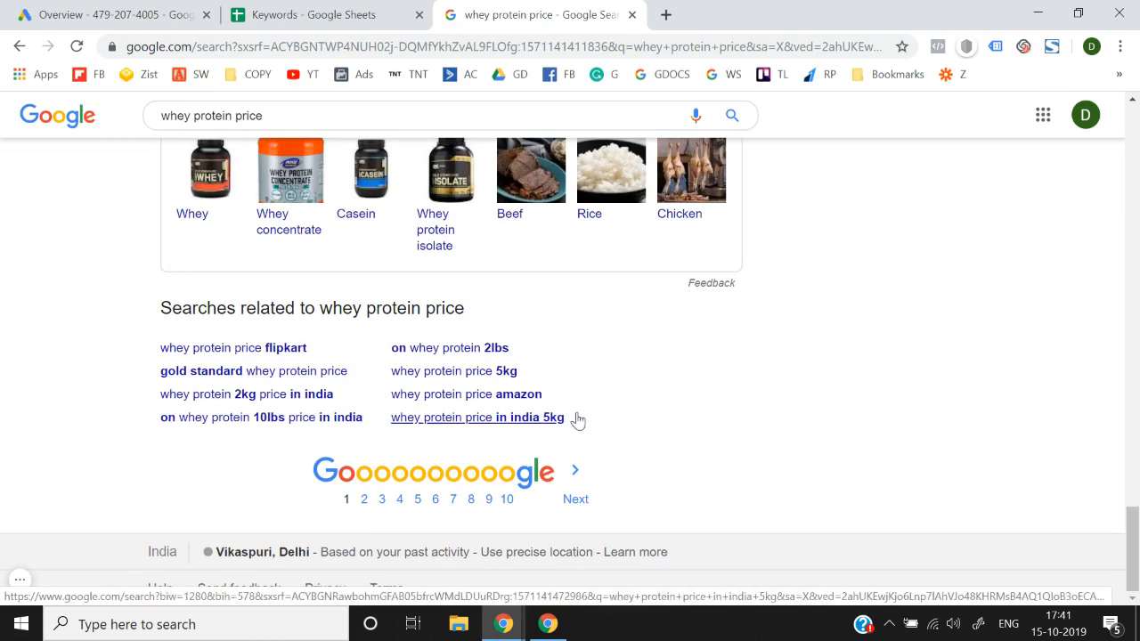
left_click_drag(147, 355, 600, 415)
Paste the whey protein price searches as values only into the Keywords sheet from cell A63
left_click(376, 7)
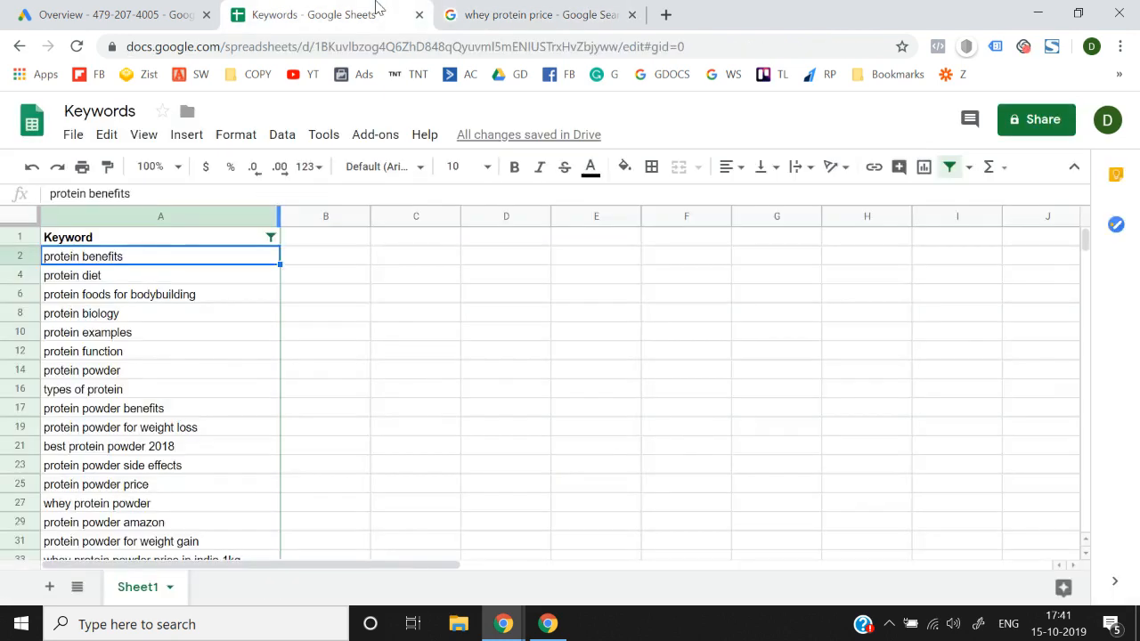
key("Down")
key("ctrl+Down")
key("Down")
key("alt+e")
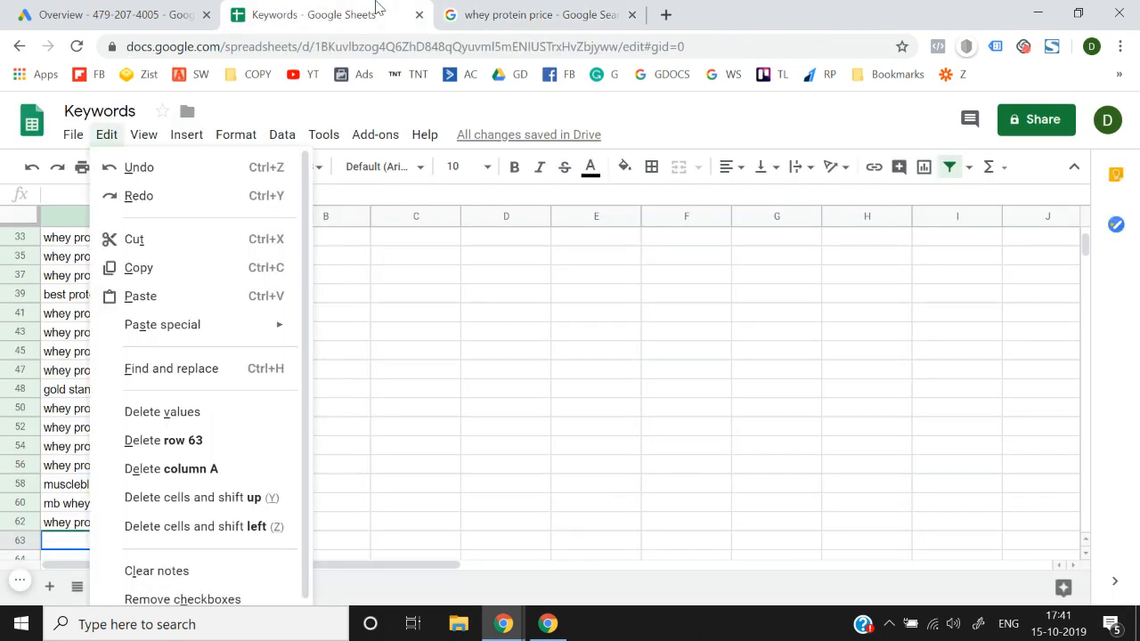
key("s")
key("Down")
key("Up")
key("Return")
Check the newly pasted keywords from cell A63 to the last one, and return to cell A2
key("ctrl+Down")
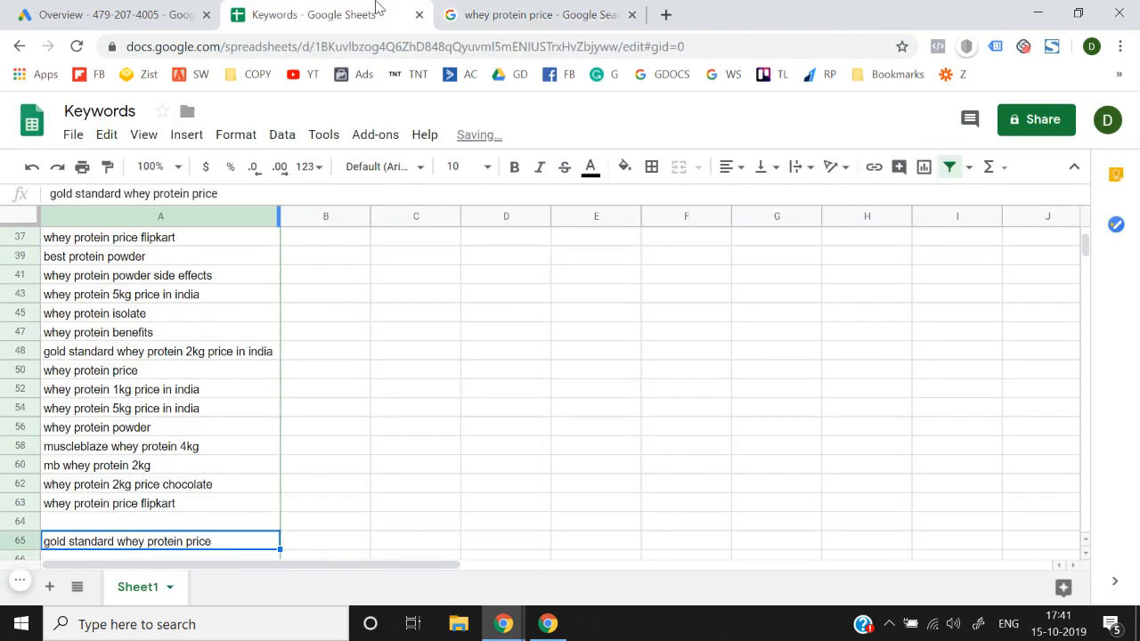
key("ctrl+Down")
key("ctrl+Down")
key("ctrl+Down")
key("ctrl+Down")
key("ctrl+Down")
key("ctrl+Down")
key("ctrl+Down")
key("ctrl+Up")
key("ctrl+Up")
key("ctrl+Up")
key("ctrl+Up")
key("ctrl+Up")
key("ctrl+Up")
key("ctrl+Up")
key("ctrl+Up")
key("ctrl+Up")
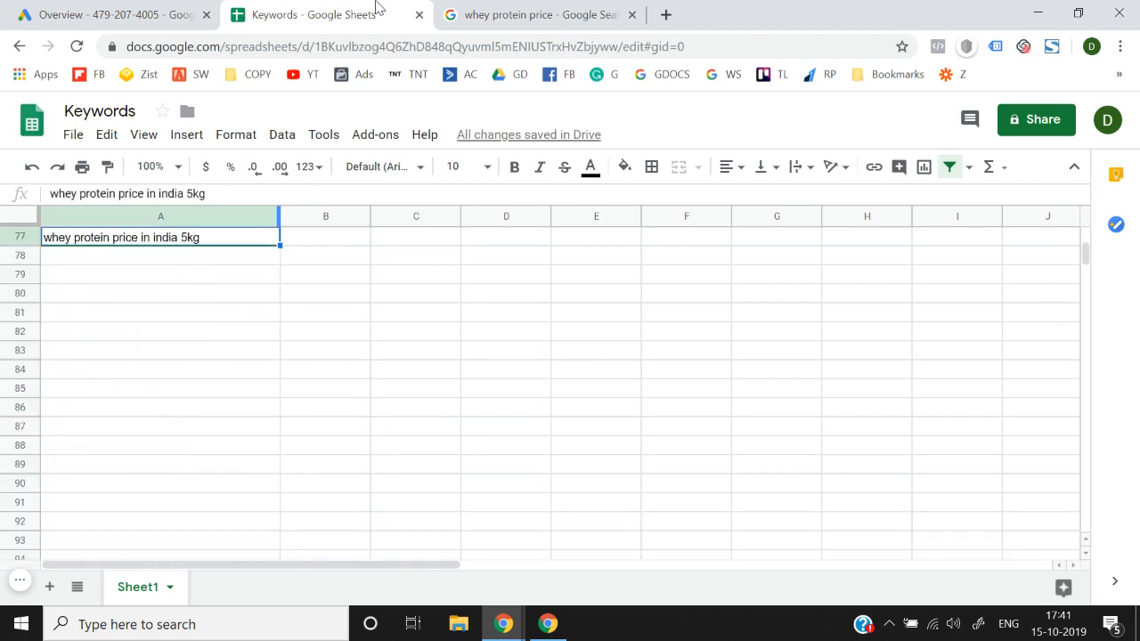
key("Down")
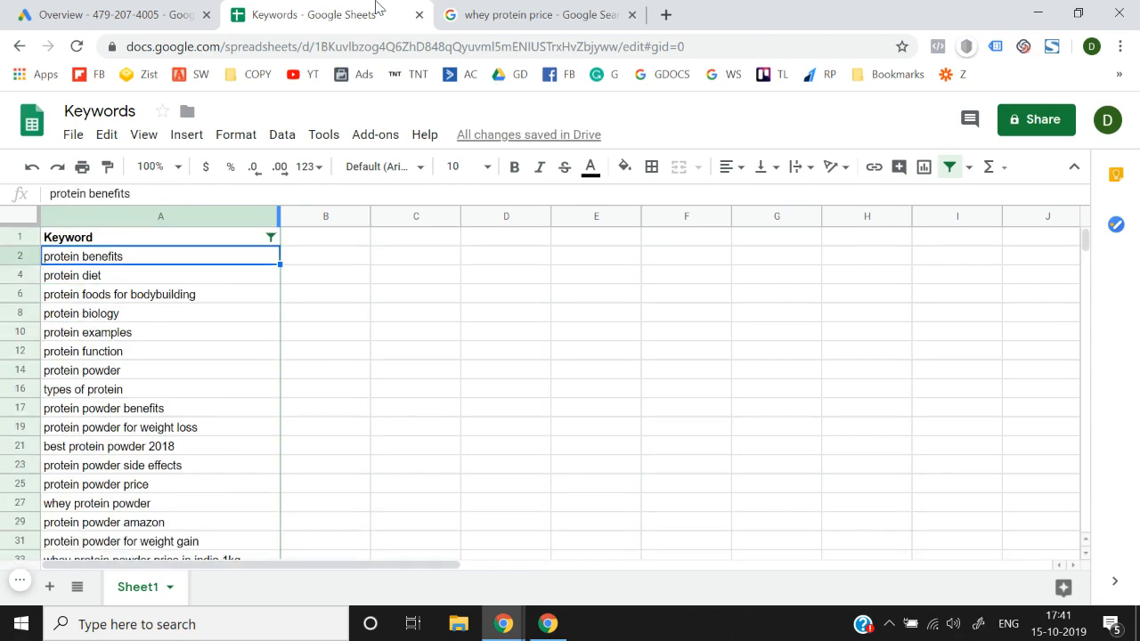
Review the Keyword column from its first keyword down to the last one, and return to cell A2
left_click(501, 10)
left_click(317, 7)
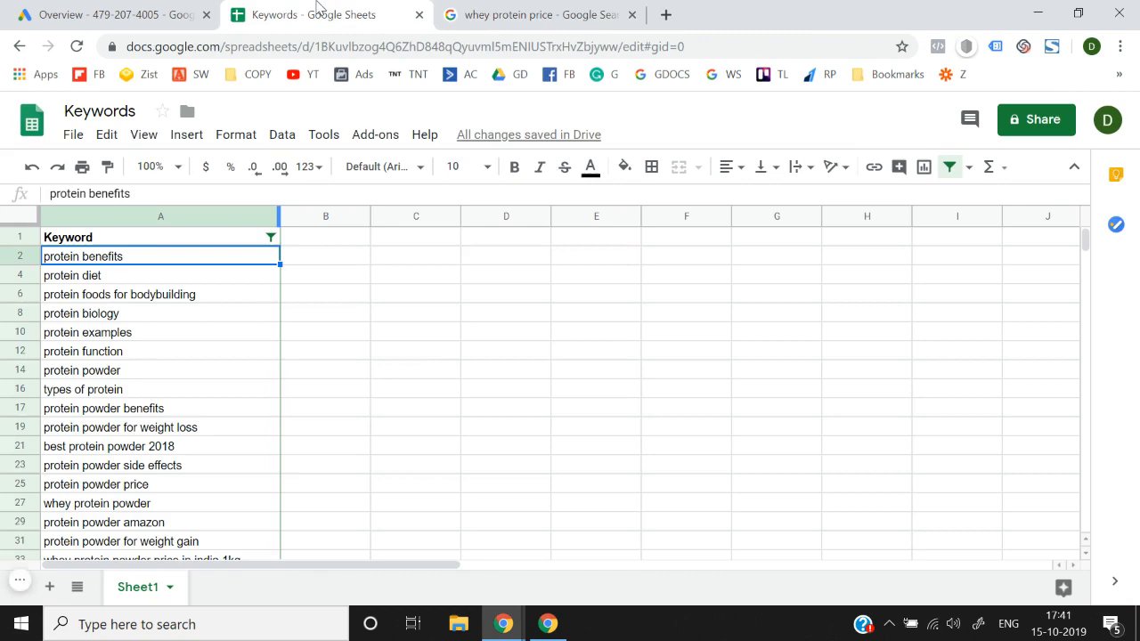
left_click(540, 339)
left_click(204, 377)
key("Down")
key("Down")
key("Down")
key("Down")
key("Down")
key("Down")
key("Down")
key("Down")
key("Down")
key("Down")
key("Down")
key("Down")
key("Down")
key("Down")
key("Down")
key("Down")
key("Down")
key("Down")
key("Down")
key("Down")
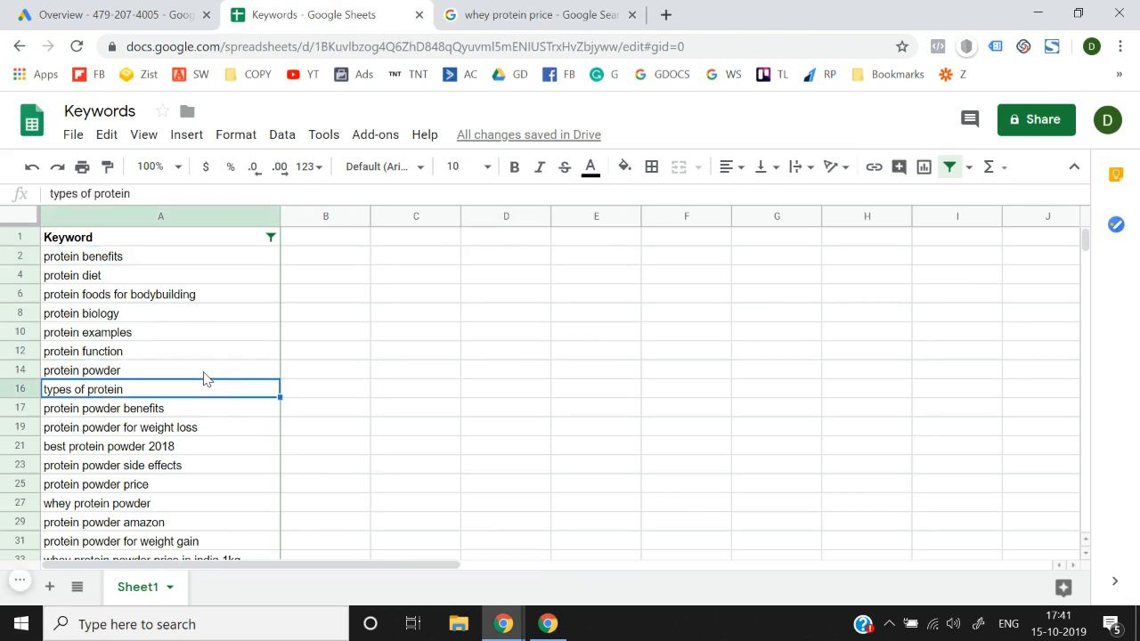
key("Down")
key("Down")
key("Down")
key("Down")
key("Down")
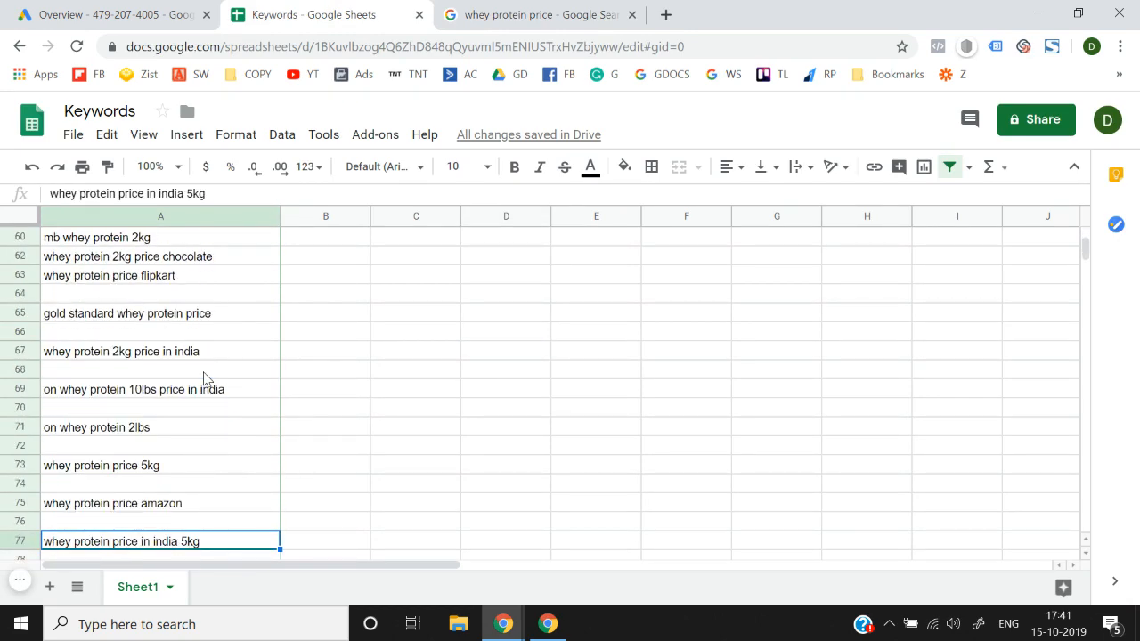
key("ctrl+Down")
key("ctrl+Up")
key("ctrl+Up")
key("ctrl+Up")
key("ctrl+Up")
key("ctrl+Up")
key("ctrl+Up")
key("ctrl+Up")
key("ctrl+Up")
key("ctrl+Up")
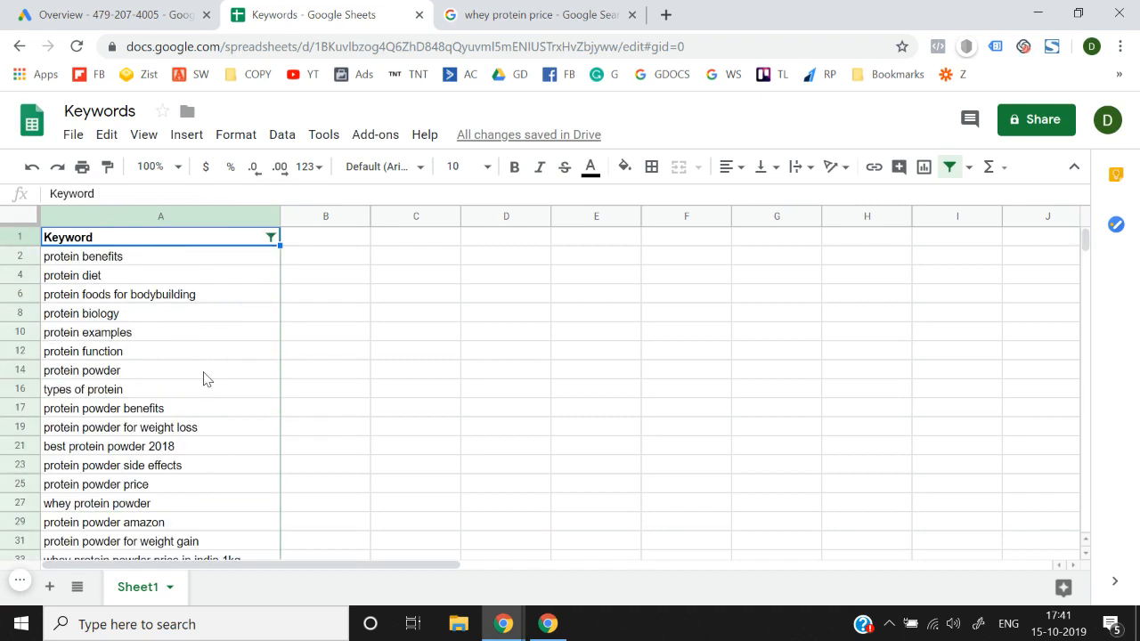
key("Down")
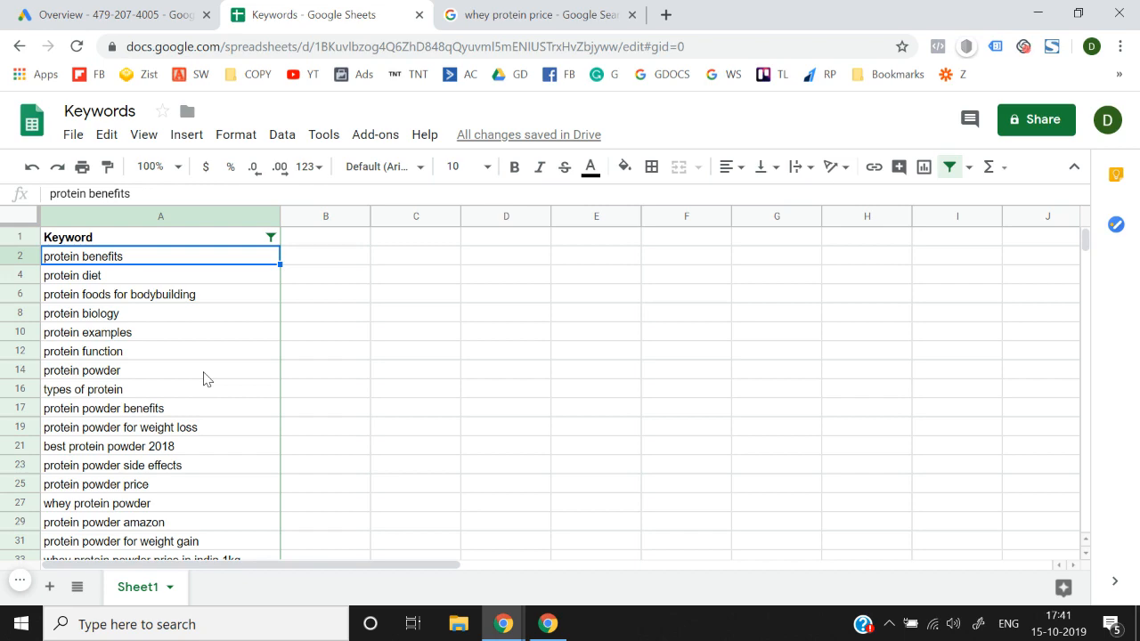
Look through the collected keywords down to row 74 and return to the header in cell A1
key("Down")
key("Down")
key("Down")
key("Down")
key("Down")
key("Down")
key("Down")
key("Down")
key("Down")
key("Down")
key("Down")
key("Down")
key("Down")
key("Down")
key("Down")
key("Down")
key("Down")
key("Down")
key("Down")
key("Down")
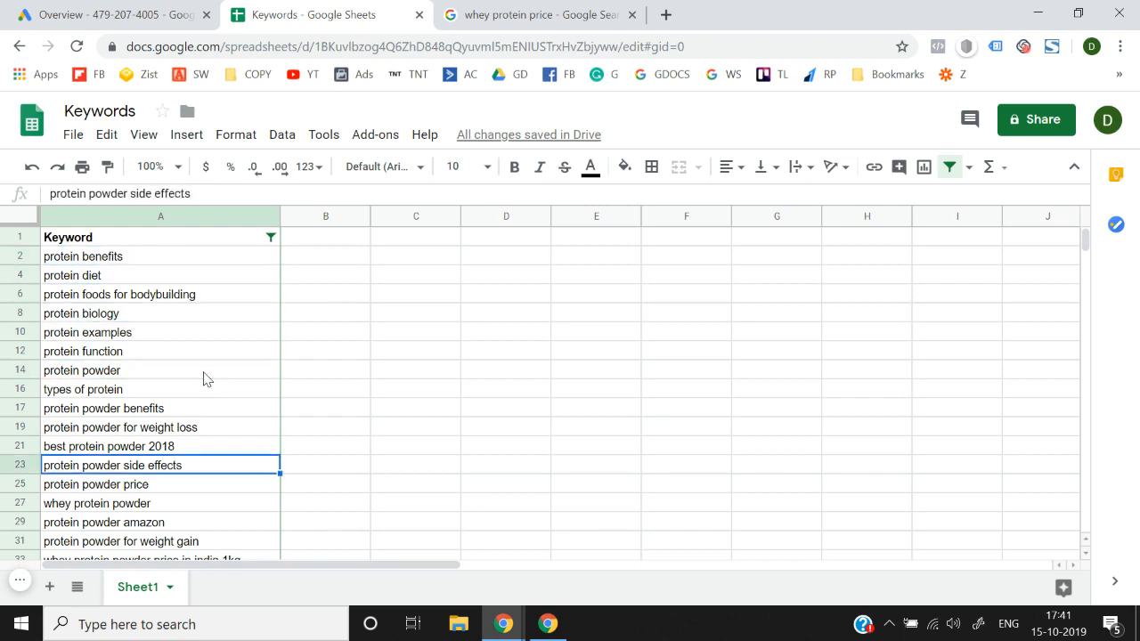
key("Down")
key("Up")
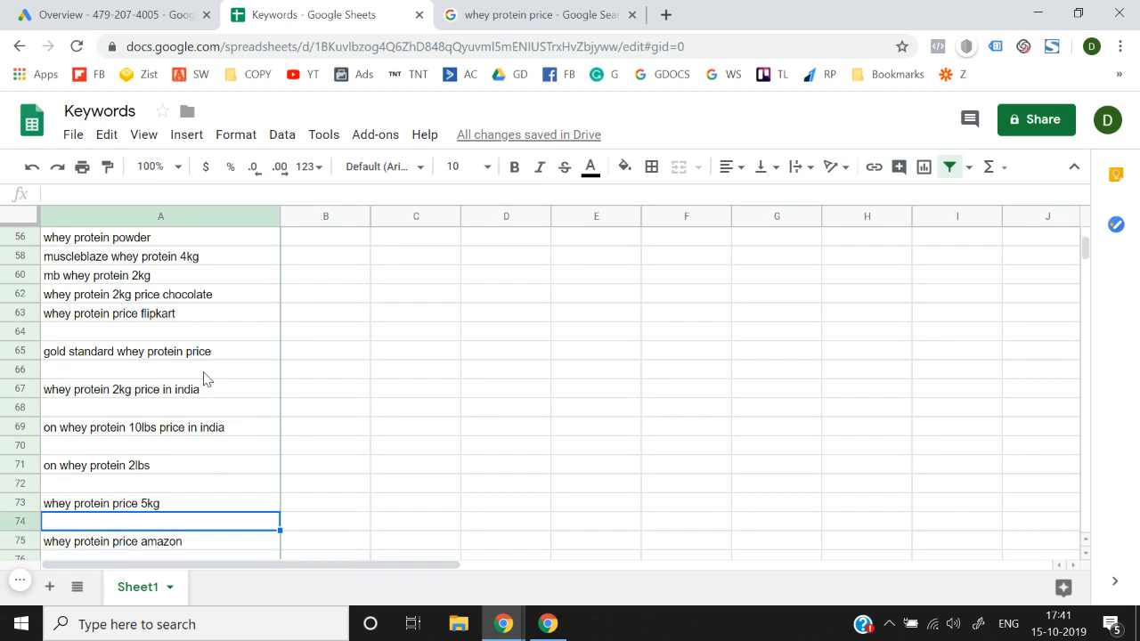
key("Page_Up")
key("Page_Up")
key("Page_Up")
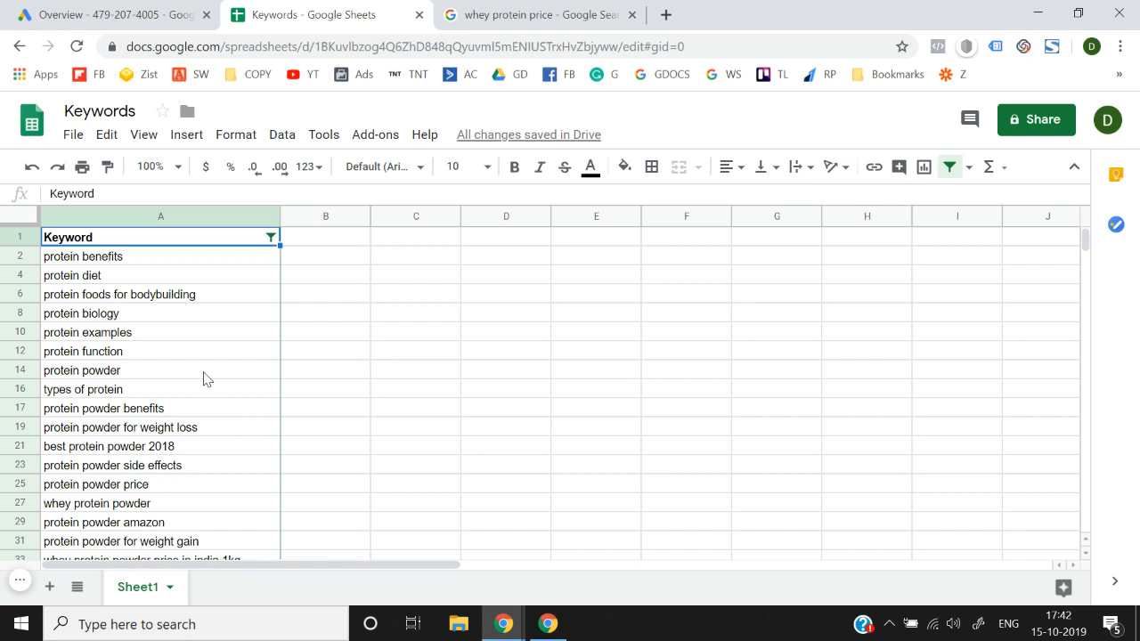
Recheck the whey protein price related searches and select cell A79 below the last keyword in the Keywords sheet
scroll(425, 400, "down", 5)
left_click(512, 14)
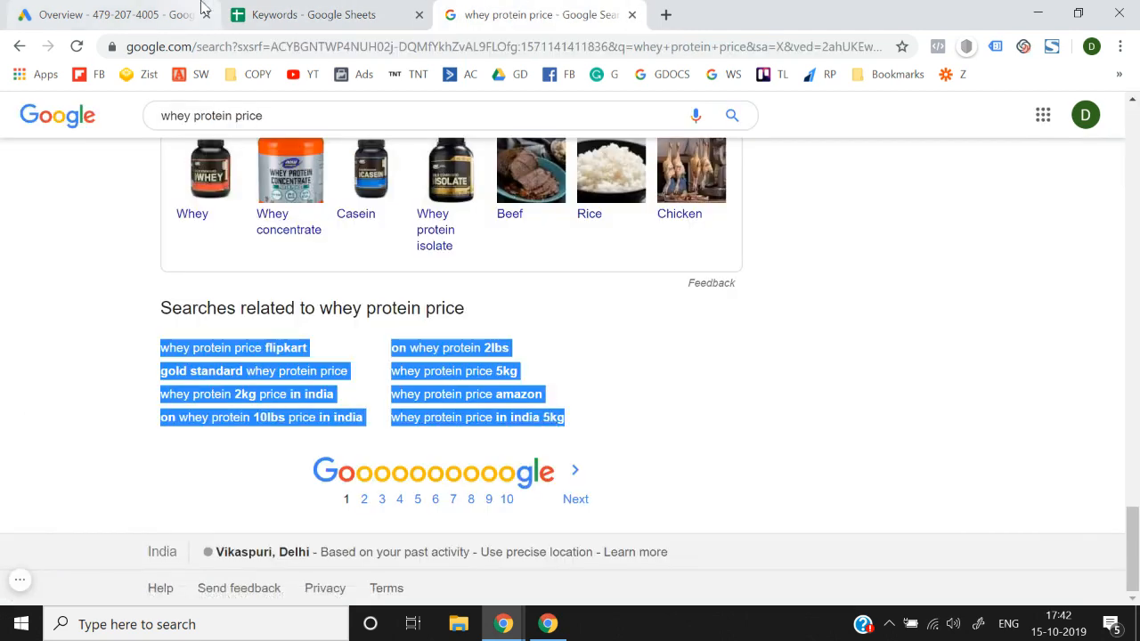
left_click(259, 8)
scroll(379, 404, "down", 6)
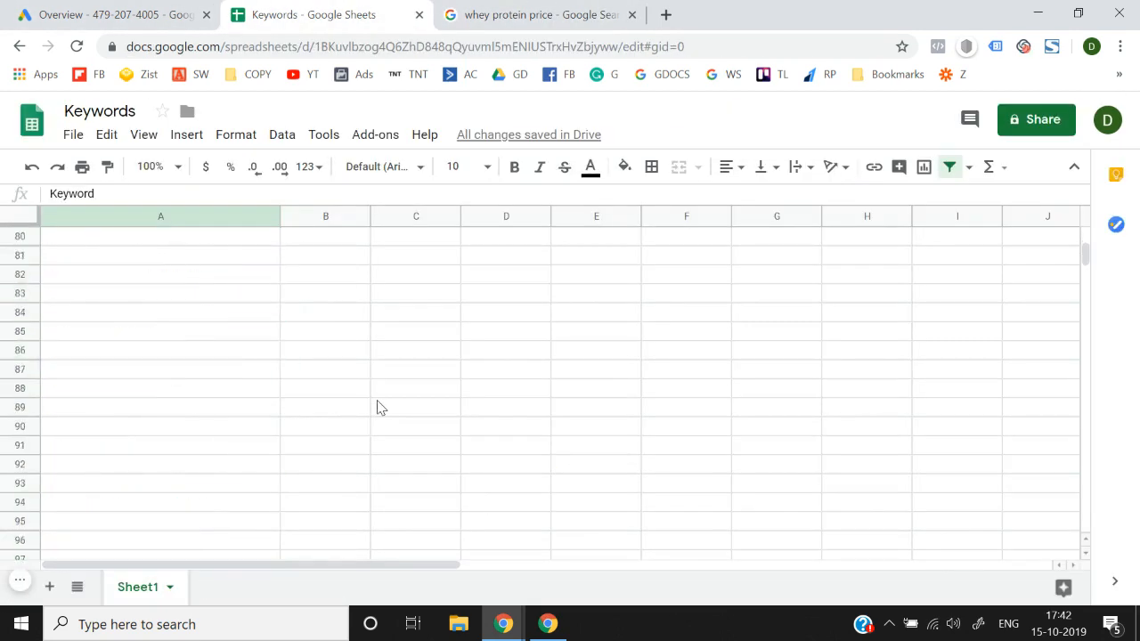
scroll(277, 417, "up", 2)
left_click(176, 351)
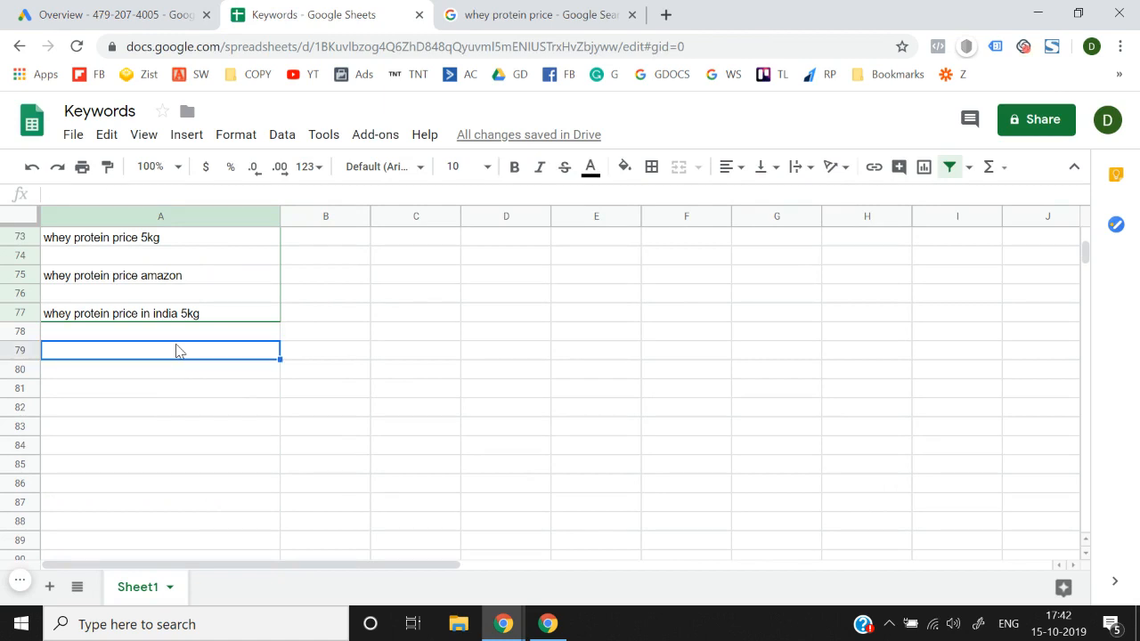
Switch to the Google Ads account's campaign overview
left_click(166, 11)
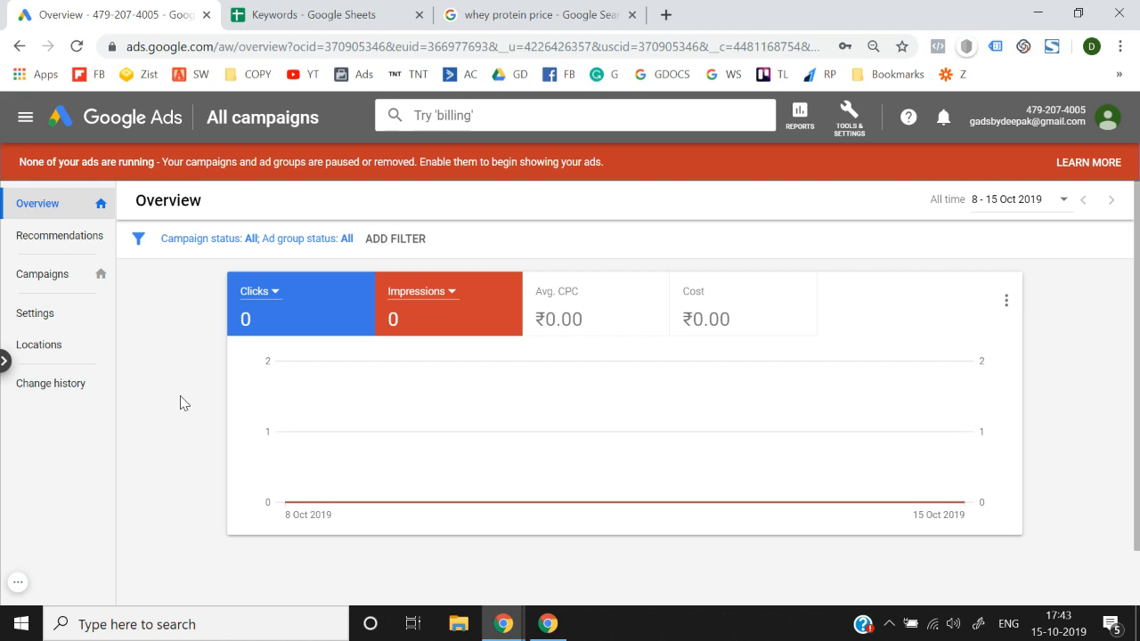
left_click(855, 131)
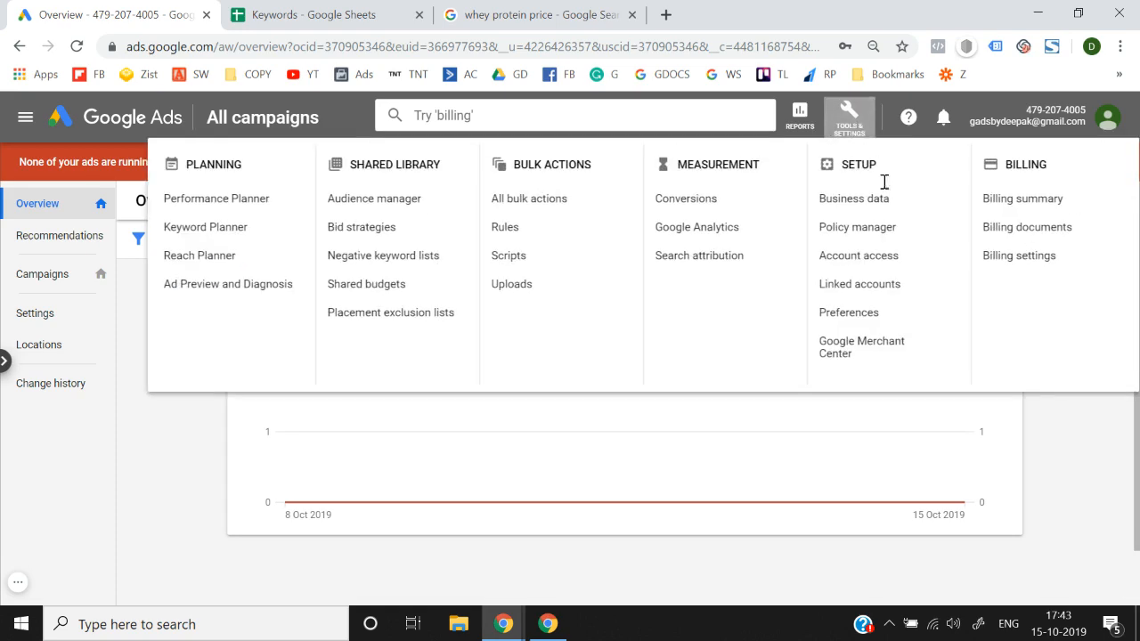
left_click(1044, 476)
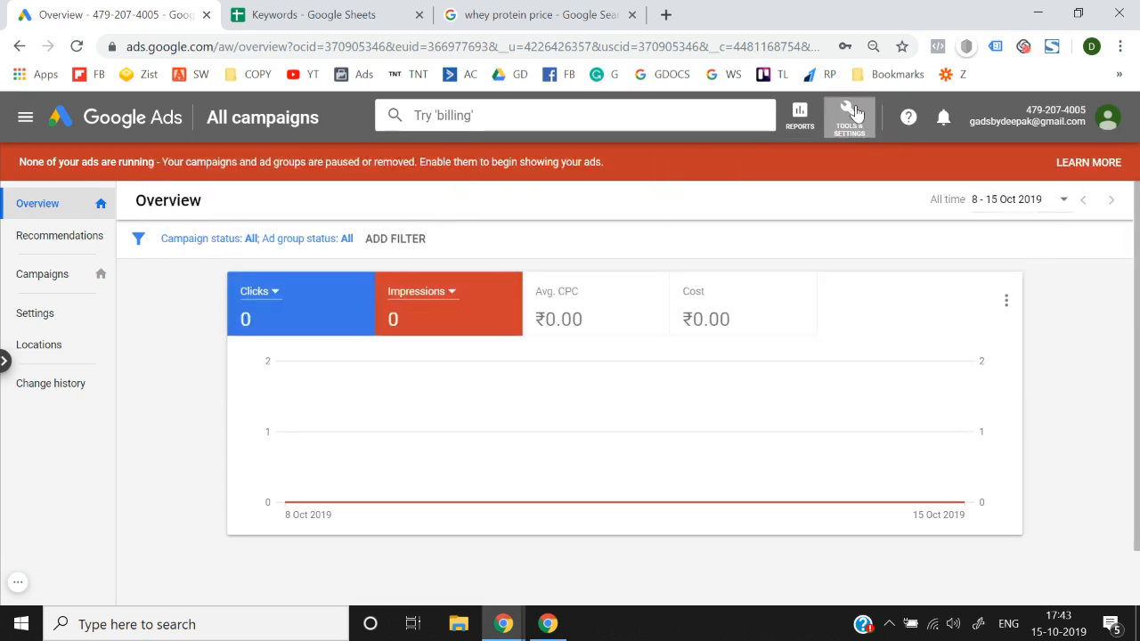
left_click(853, 113)
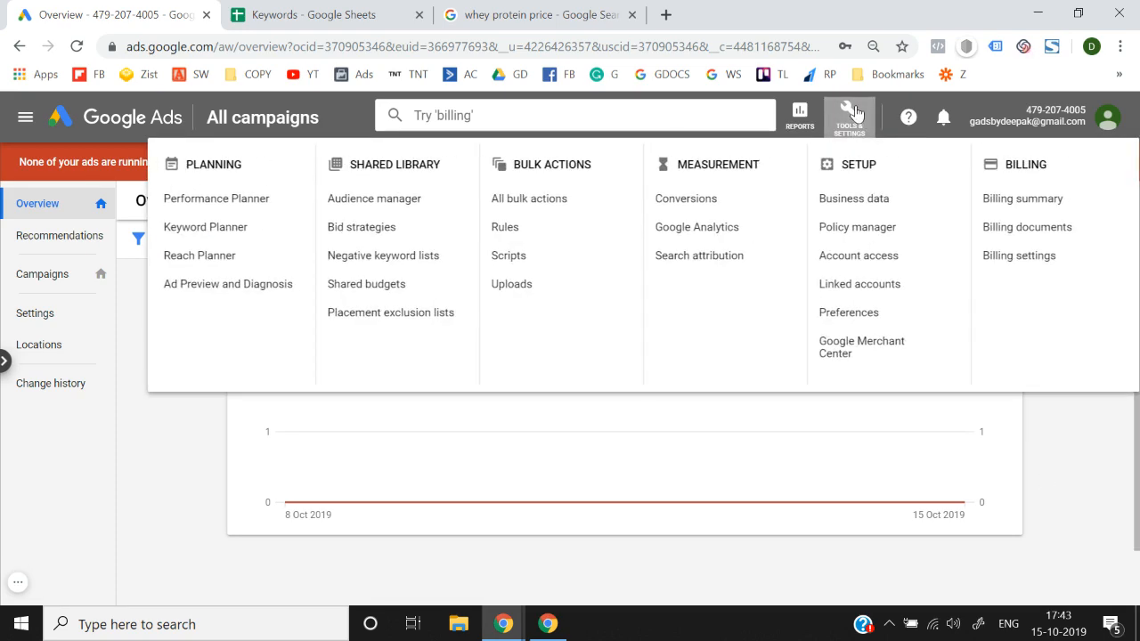
left_click(1069, 469)
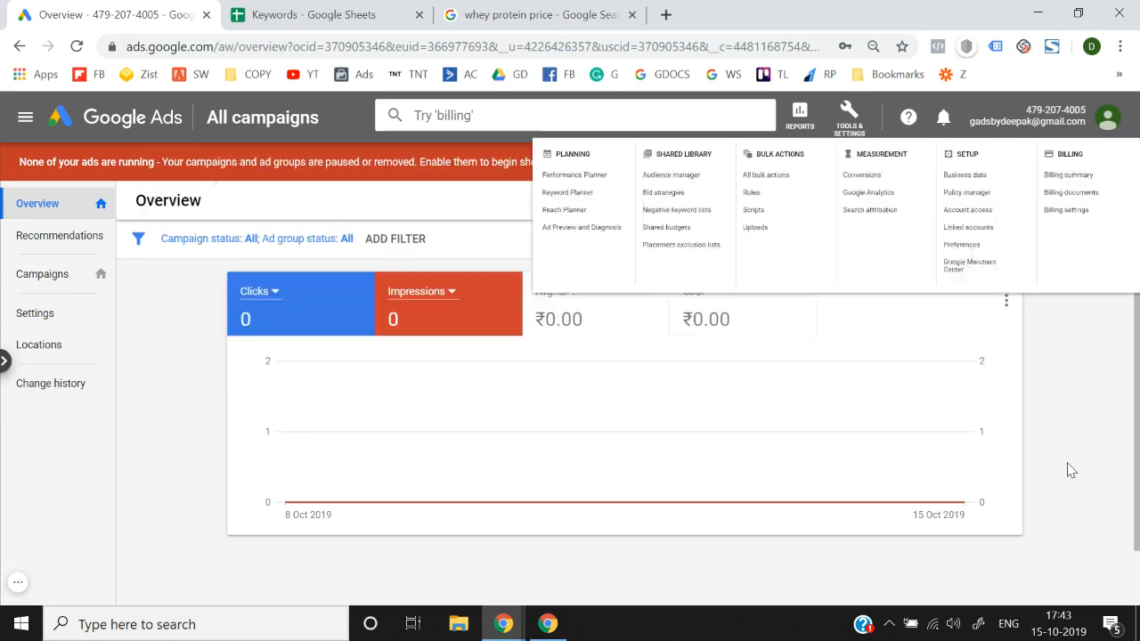
left_click(864, 140)
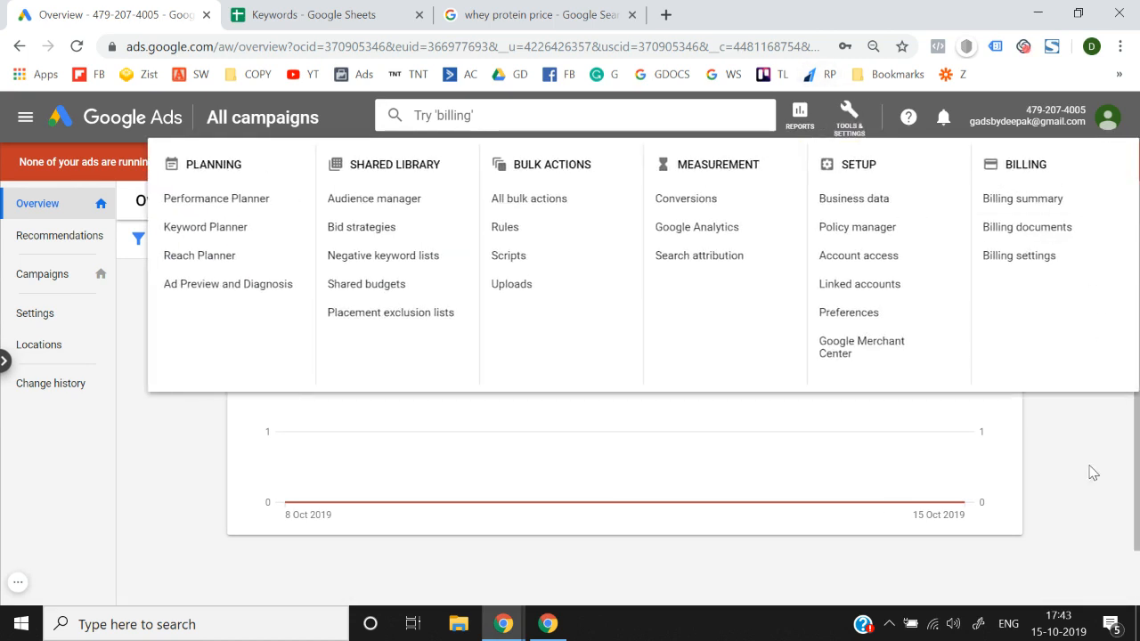
left_click(1095, 471)
Open the Keyword Planner, go through its introduction up to Seasonal Trends, and get started
left_click(851, 112)
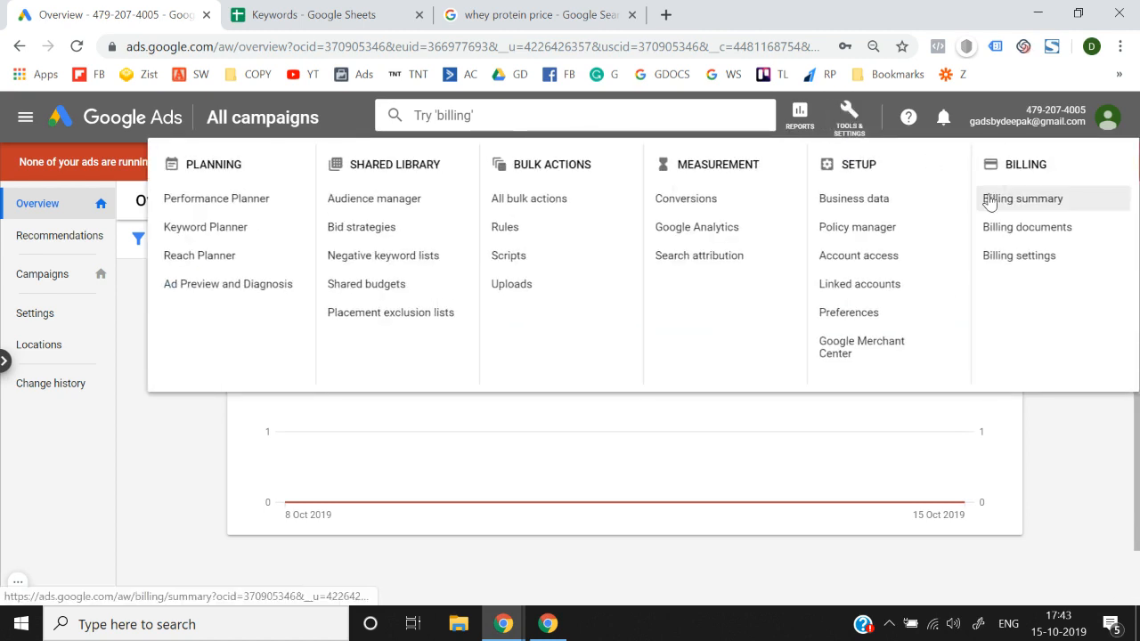
left_click(234, 234)
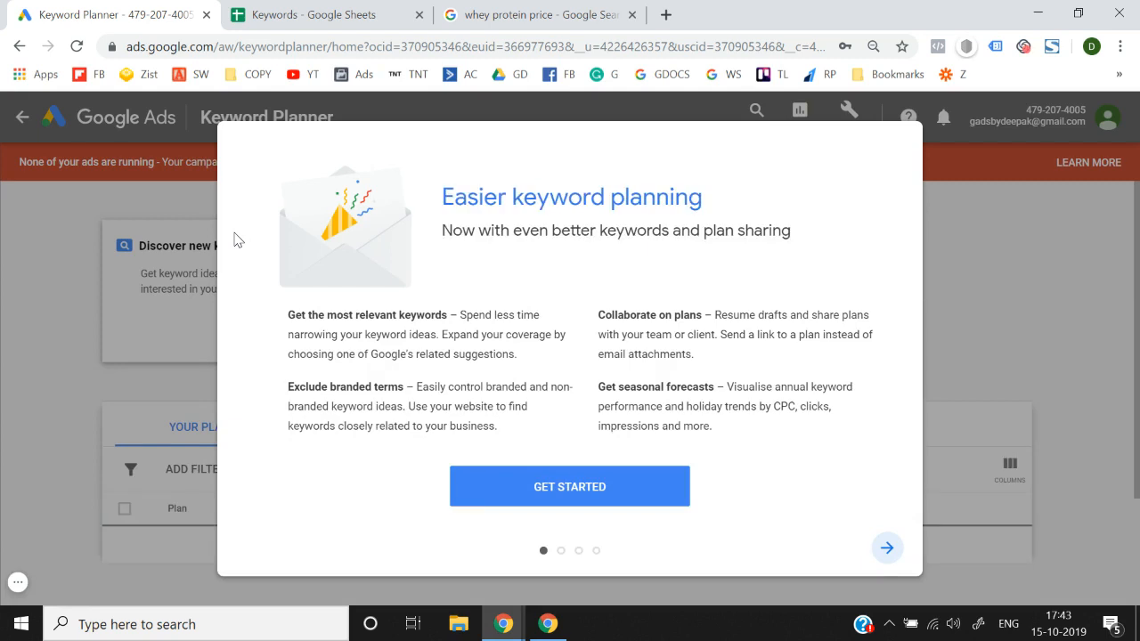
left_click(885, 550)
left_click(884, 554)
left_click(885, 556)
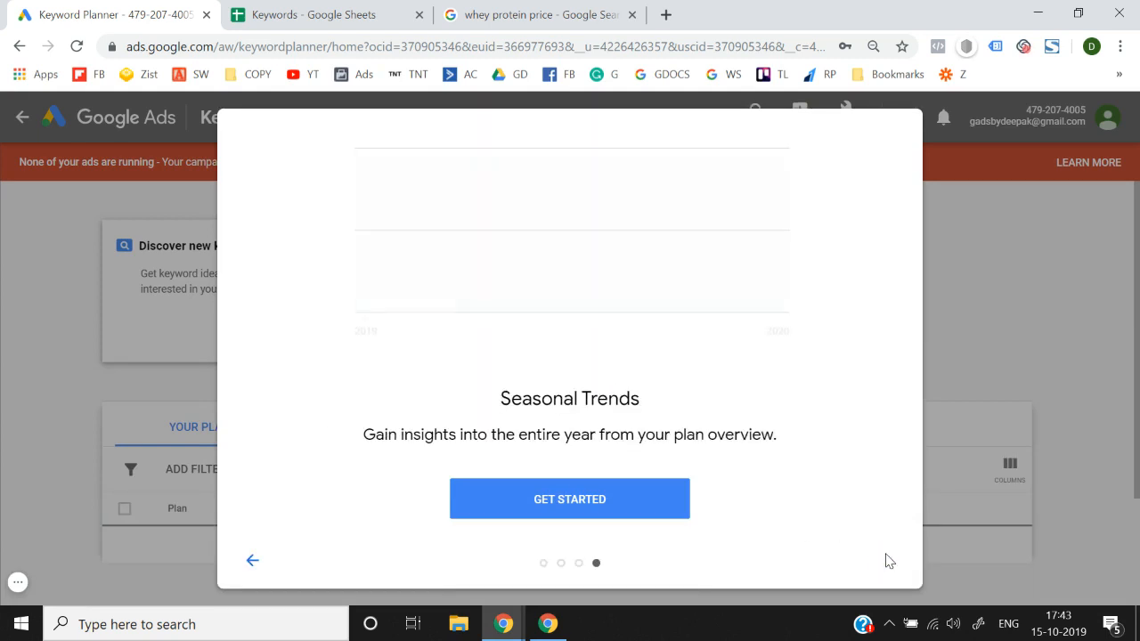
left_click(620, 501)
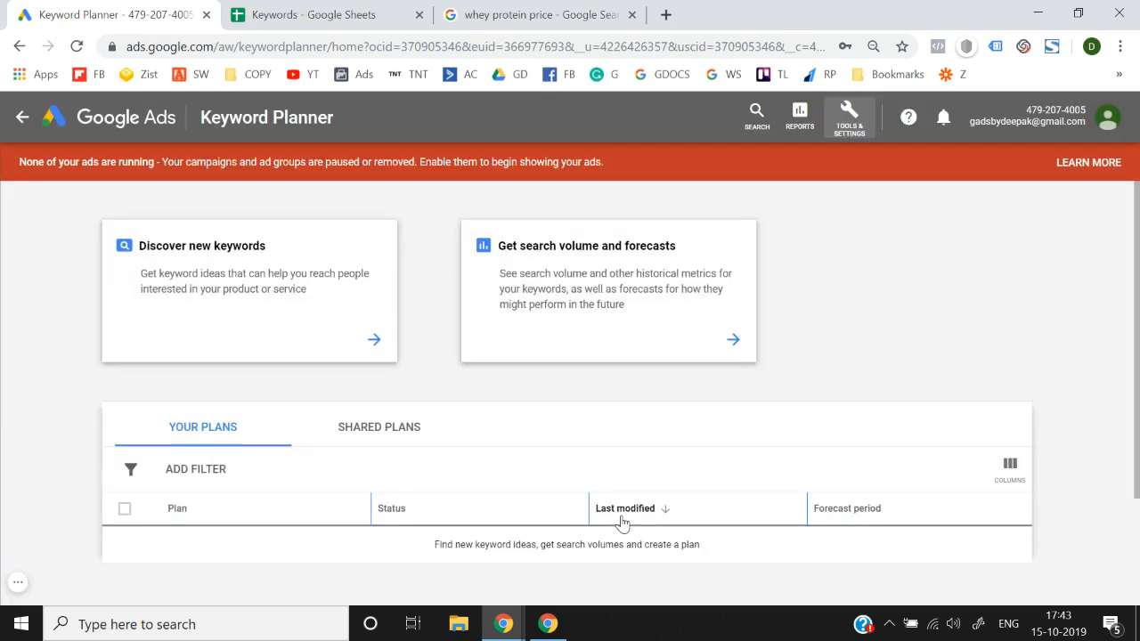
Discover new keywords starting from "protein powder", get the results, and dismiss the tip about adding keywords to the plan
scroll(87, 364, "down", 3)
scroll(89, 367, "up", 3)
left_click(222, 293)
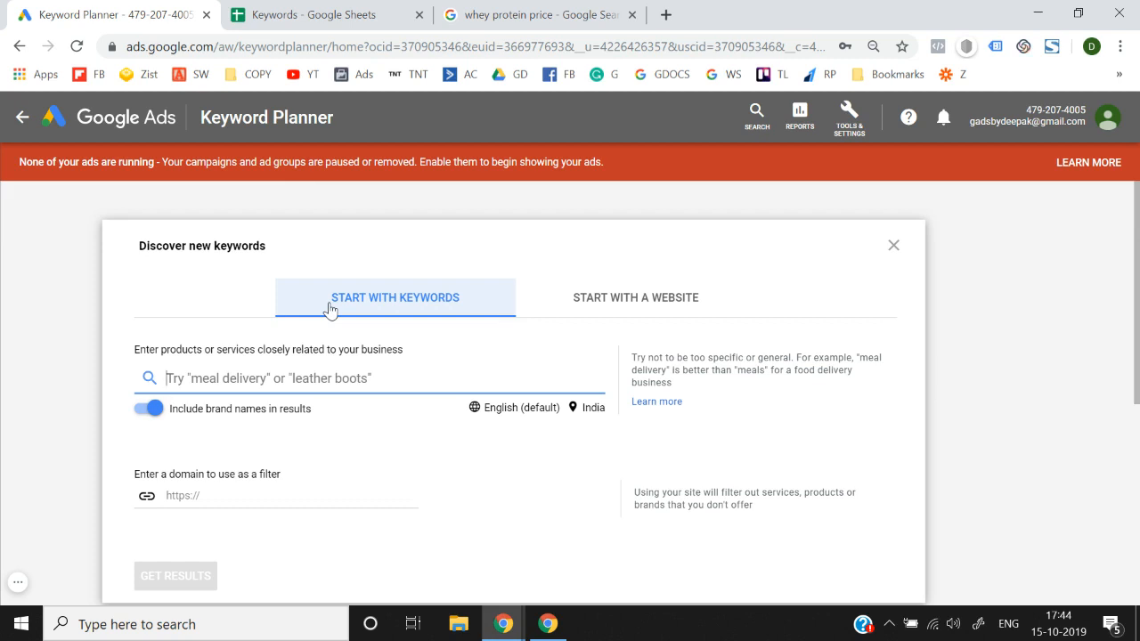
scroll(329, 371, "down", 1)
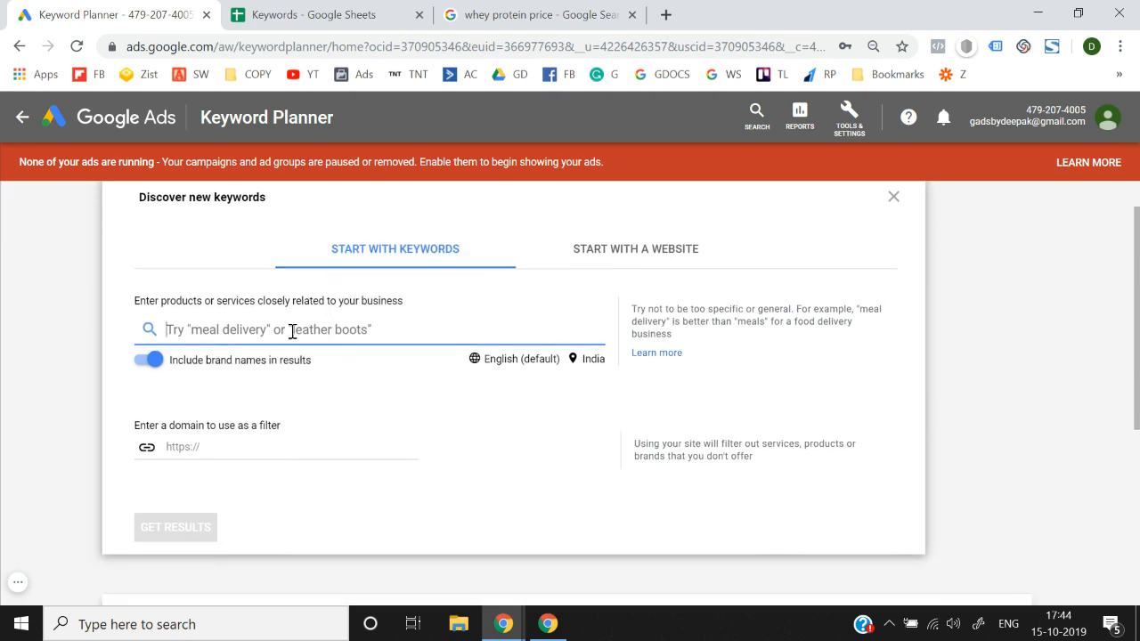
type("ro")
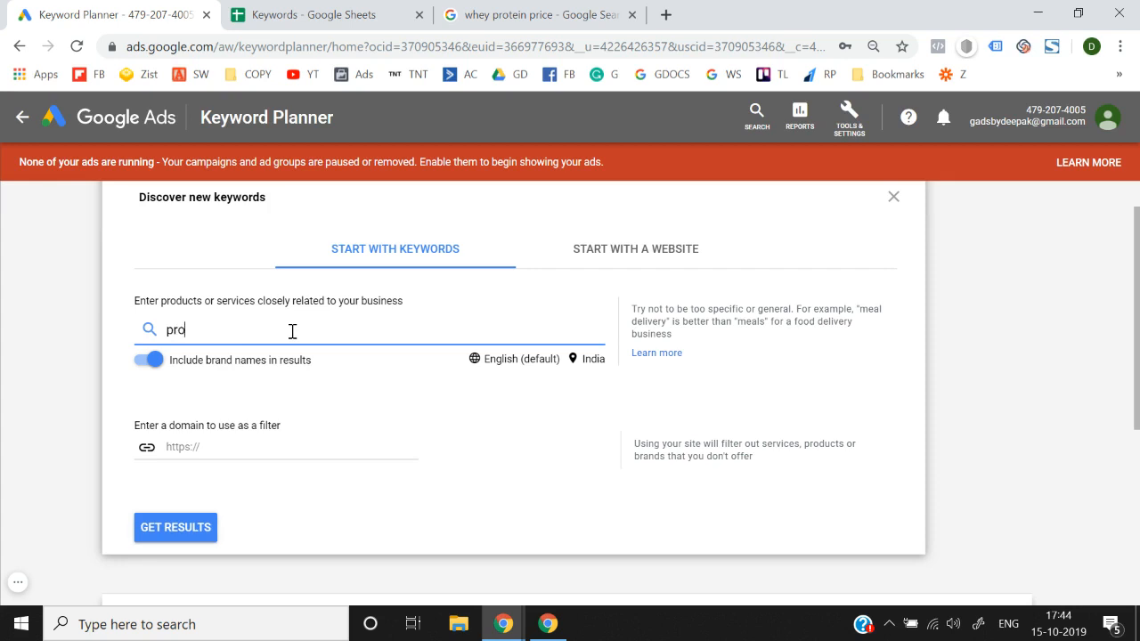
type("tein powder")
key("Return")
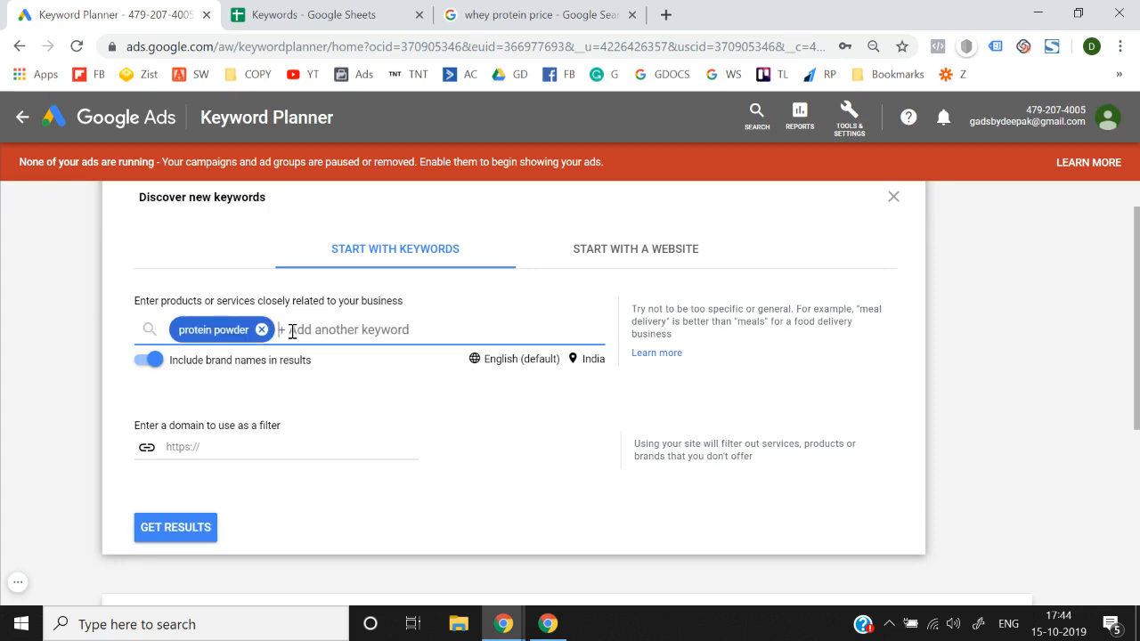
left_click(176, 528)
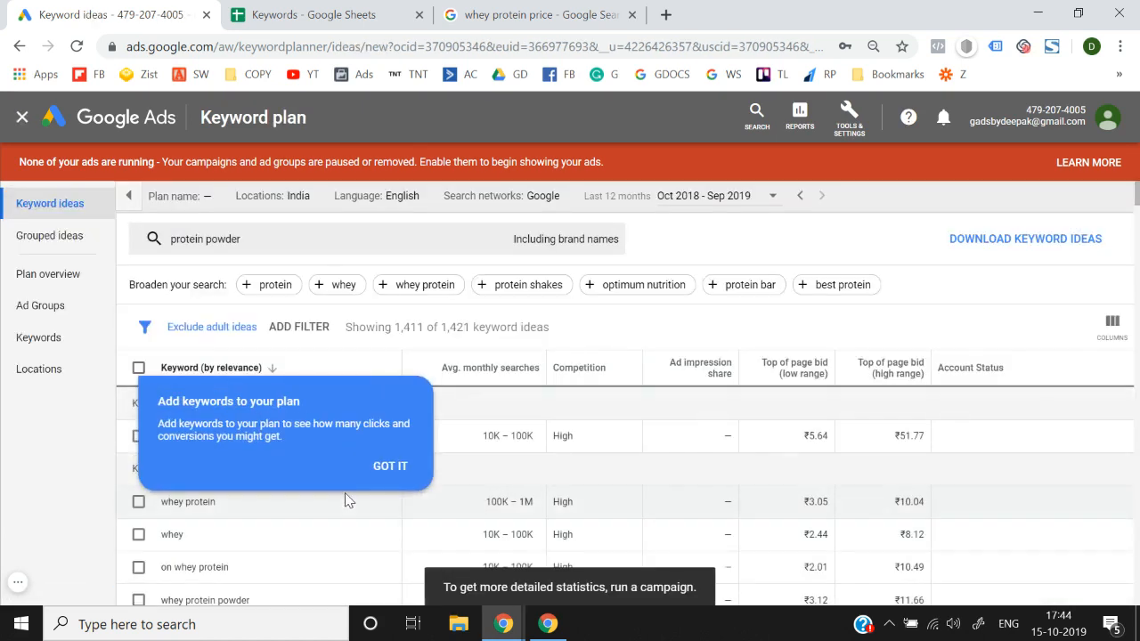
left_click(390, 466)
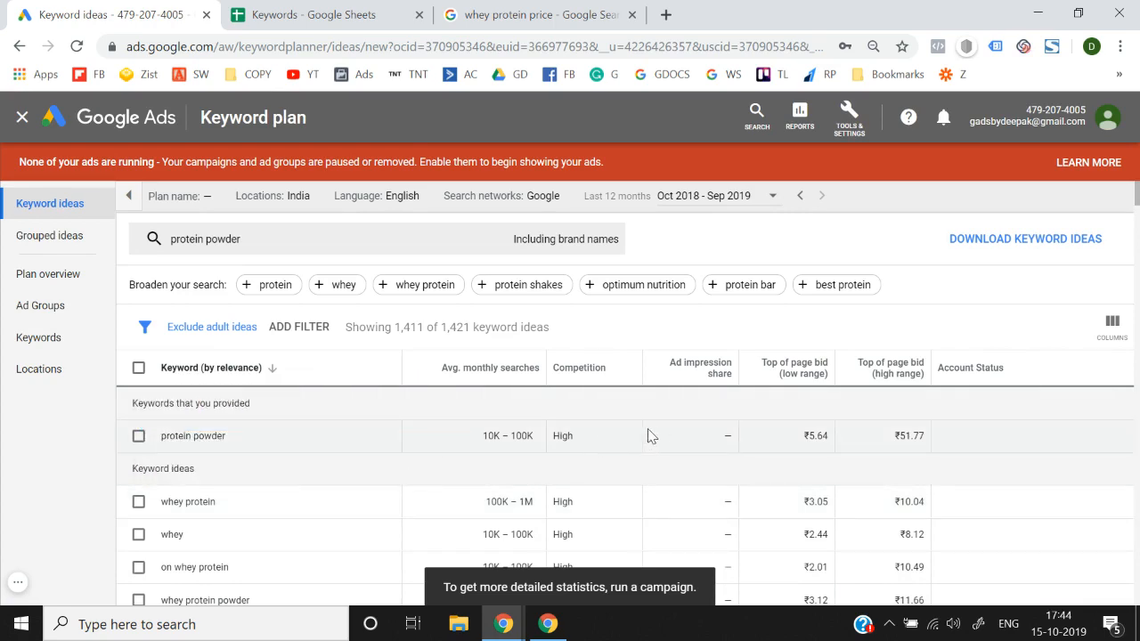
Compare the average monthly searches of protein powder and whey protein with those of the other keyword ideas
scroll(652, 436, "down", 1)
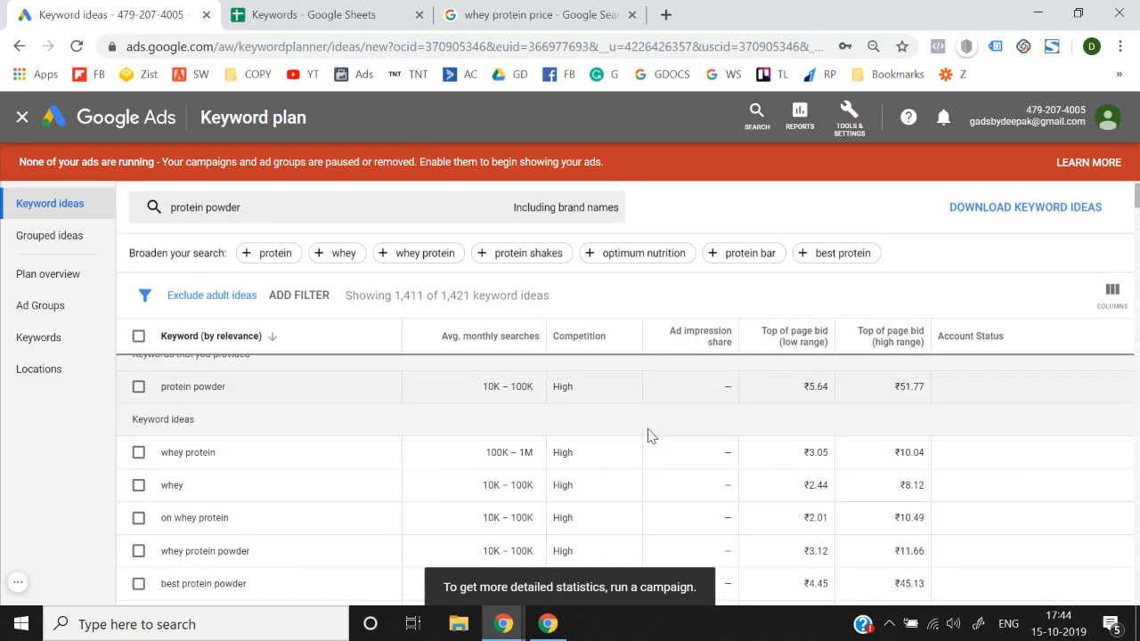
scroll(648, 435, "down", 1)
scroll(649, 436, "up", 2)
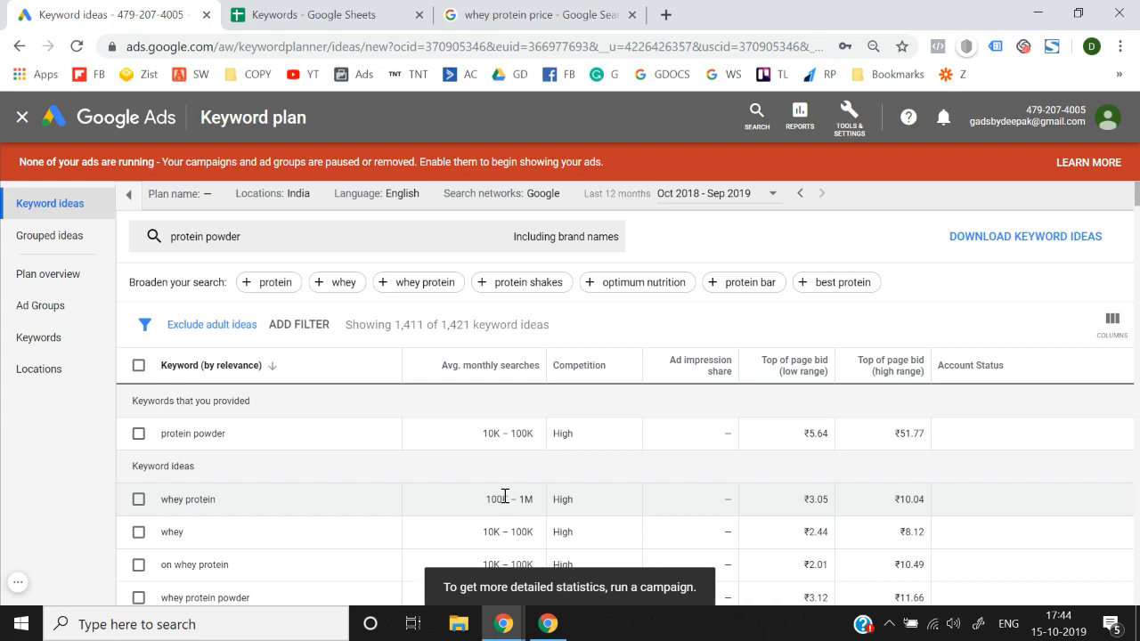
scroll(505, 496, "down", 3)
scroll(512, 454, "up", 2)
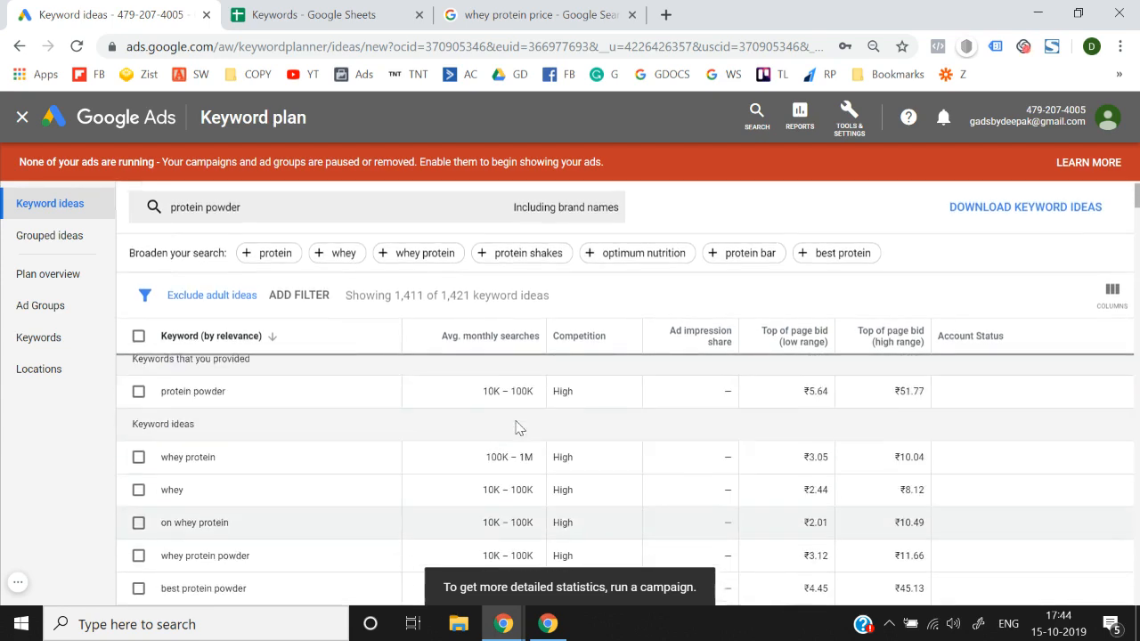
scroll(520, 429, "up", 1)
left_click_drag(482, 436, 540, 448)
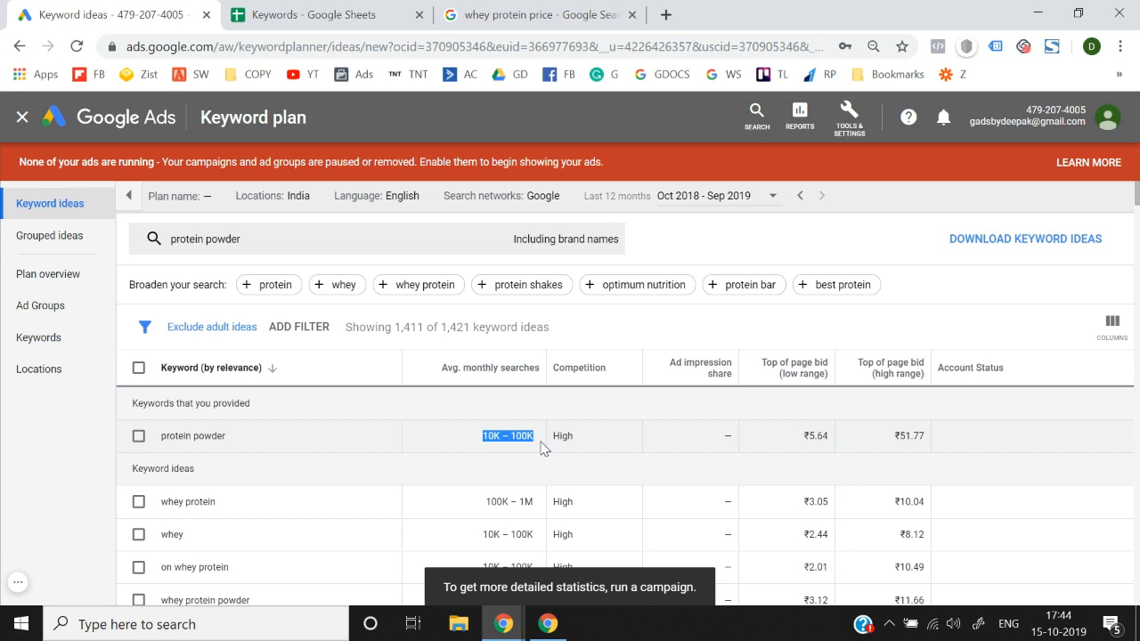
scroll(541, 447, "down", 1)
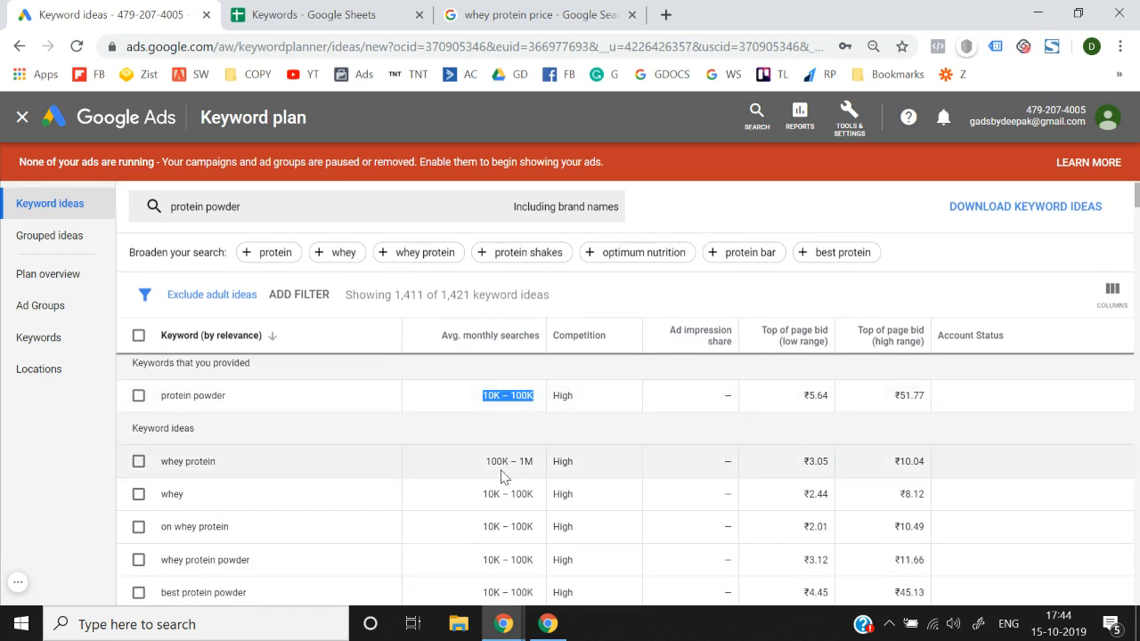
left_click_drag(485, 462, 503, 464)
triple_click(503, 464)
scroll(503, 464, "down", 3)
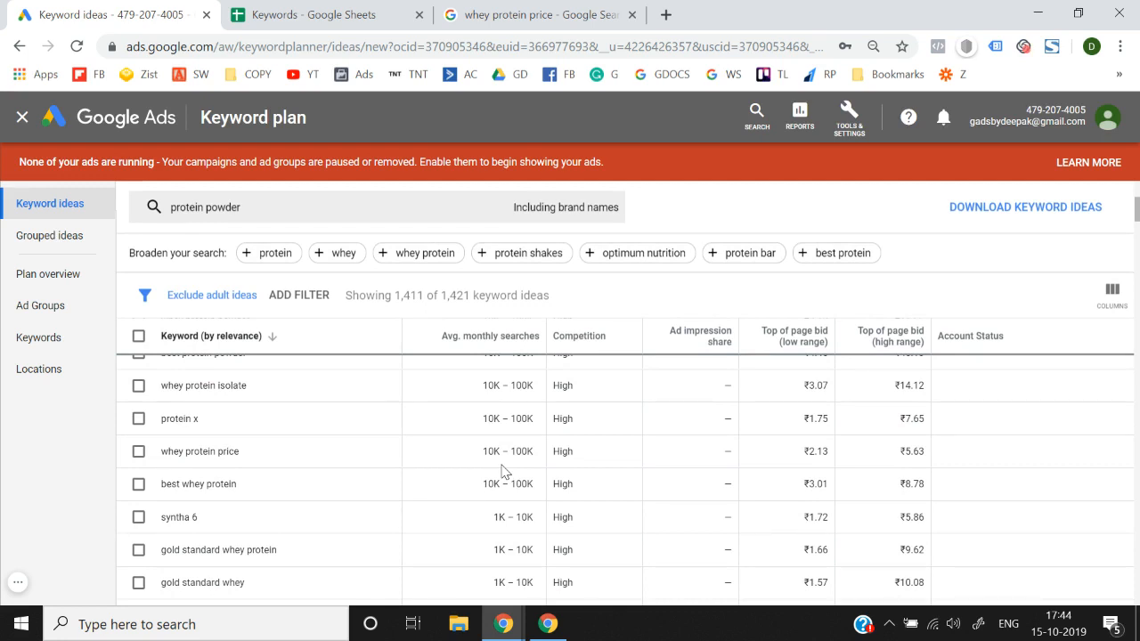
scroll(504, 472, "up", 3)
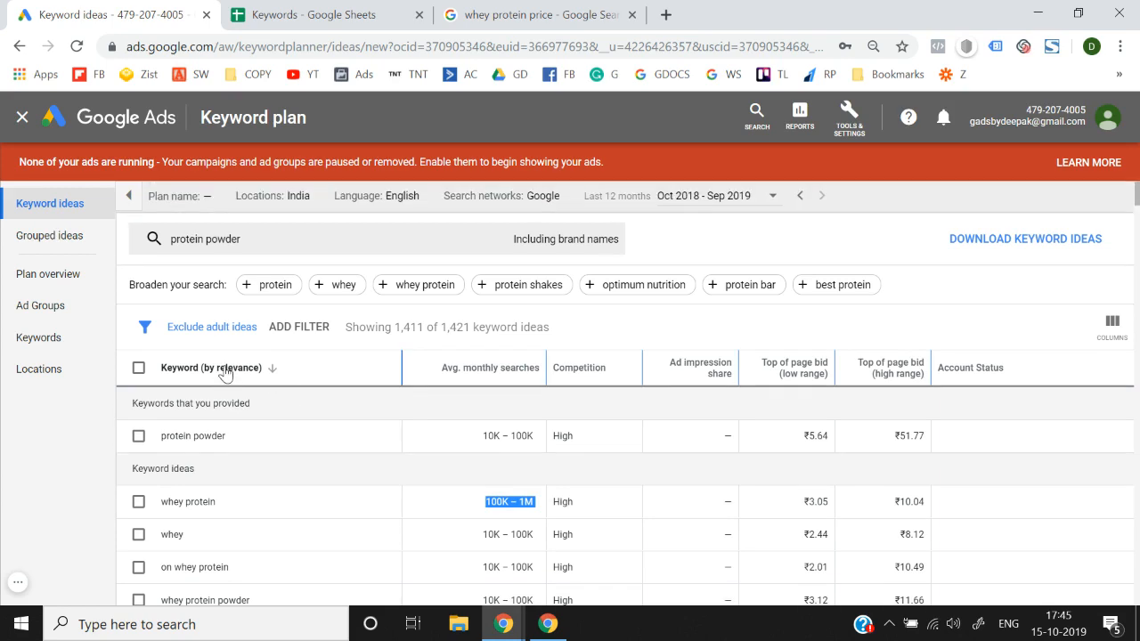
Skim the keyword ideas and return to the first ones, and read the explanations of the low and high range top of page bids
scroll(295, 557, "down", 3)
scroll(299, 558, "down", 5)
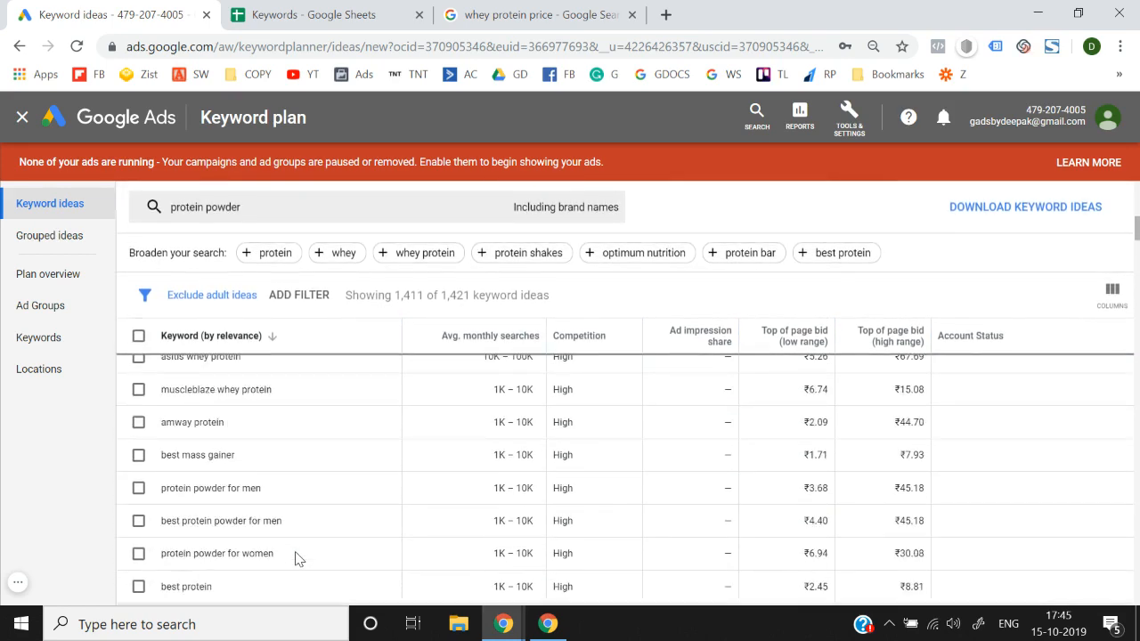
scroll(299, 558, "up", 10)
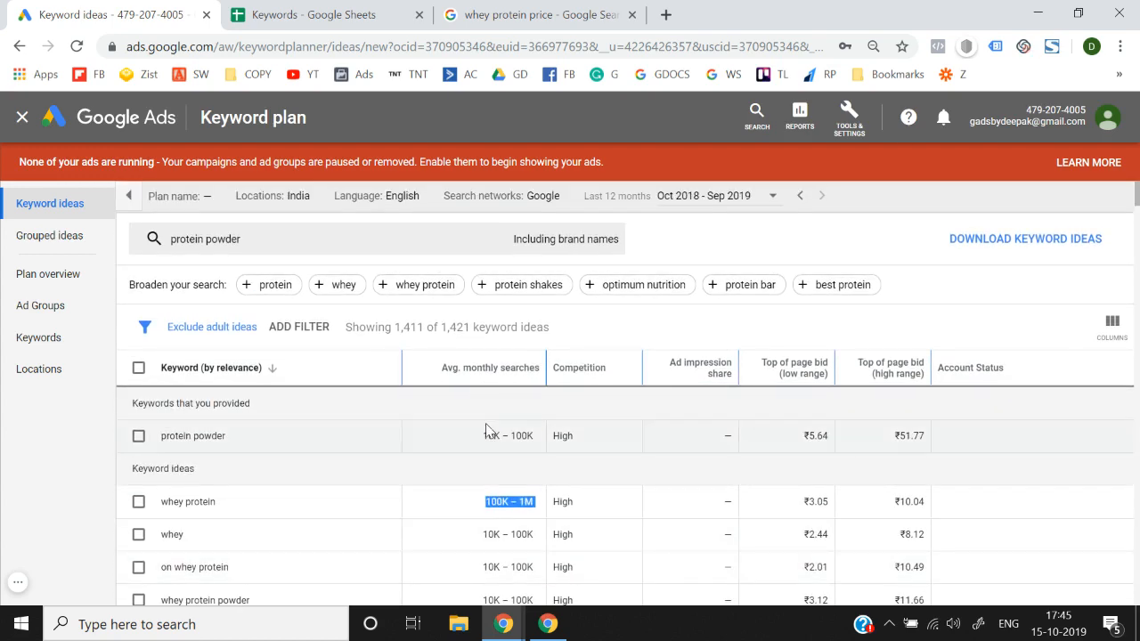
left_click(42, 496)
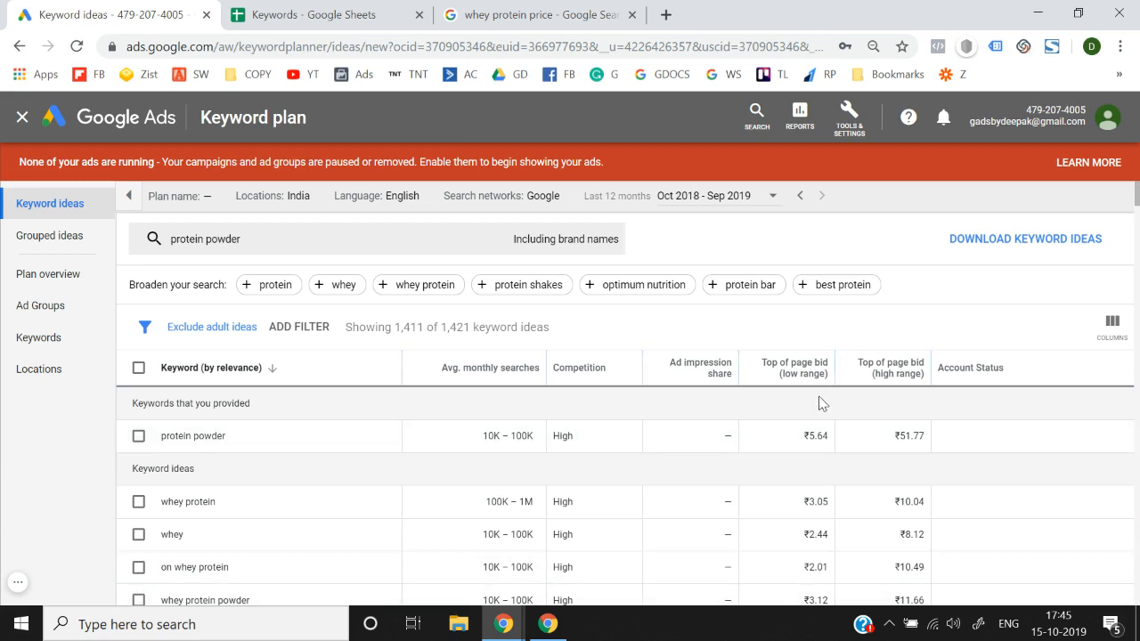
mouse_move(805, 383)
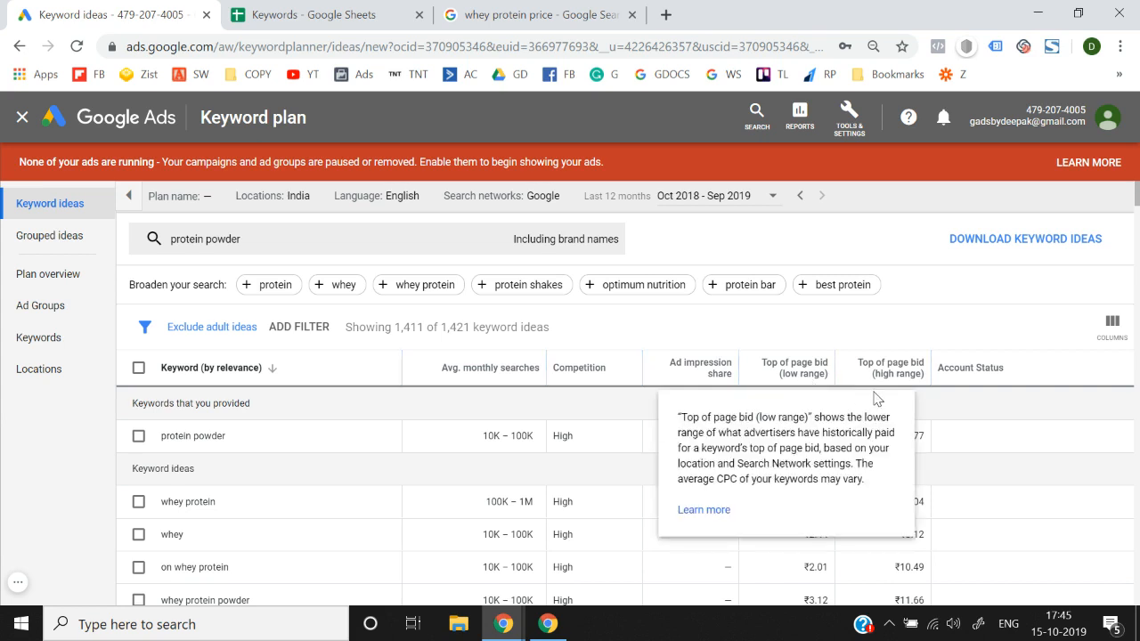
mouse_move(897, 385)
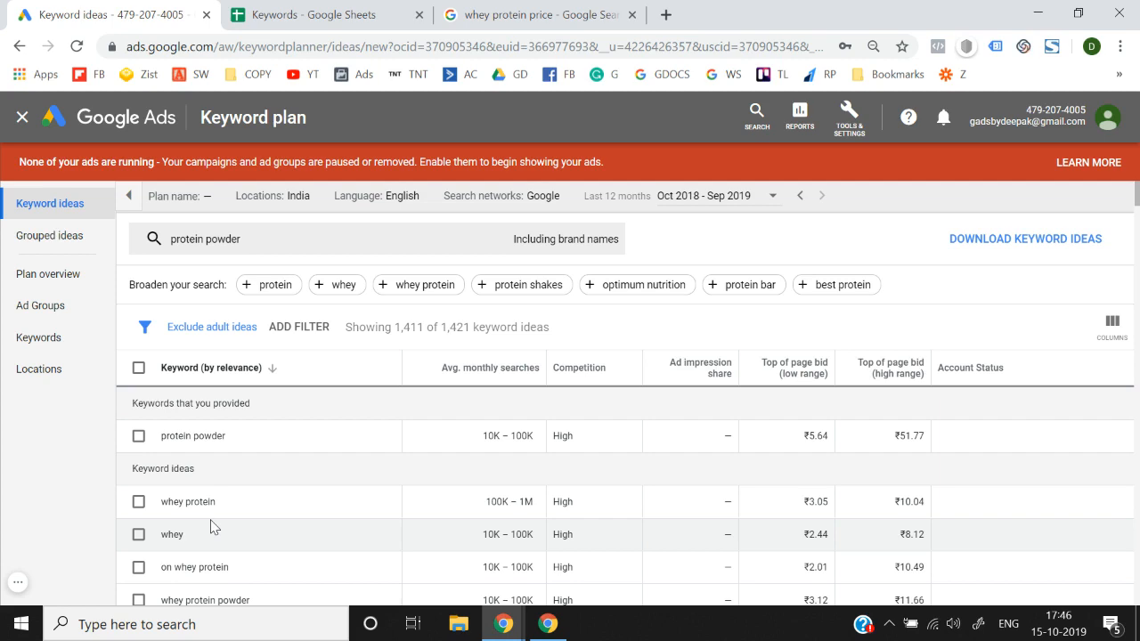
Look through the protein powder keyword ideas from whey protein down to gold whey protein
scroll(214, 527, "down", 2)
scroll(212, 527, "up", 2)
scroll(211, 528, "down", 1)
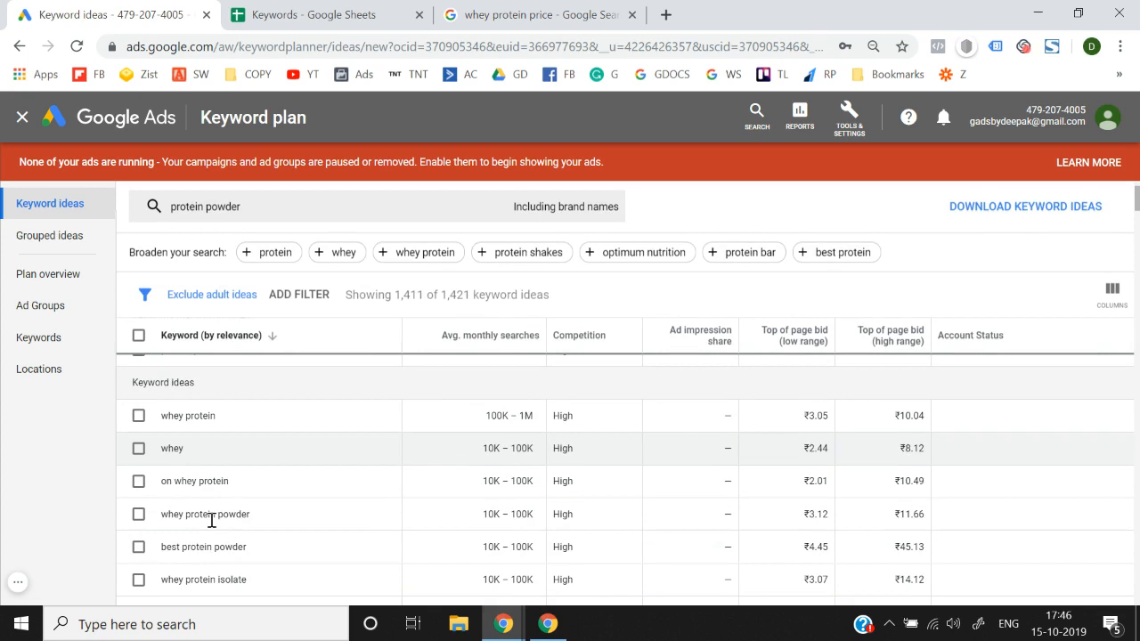
scroll(212, 526, "down", 1)
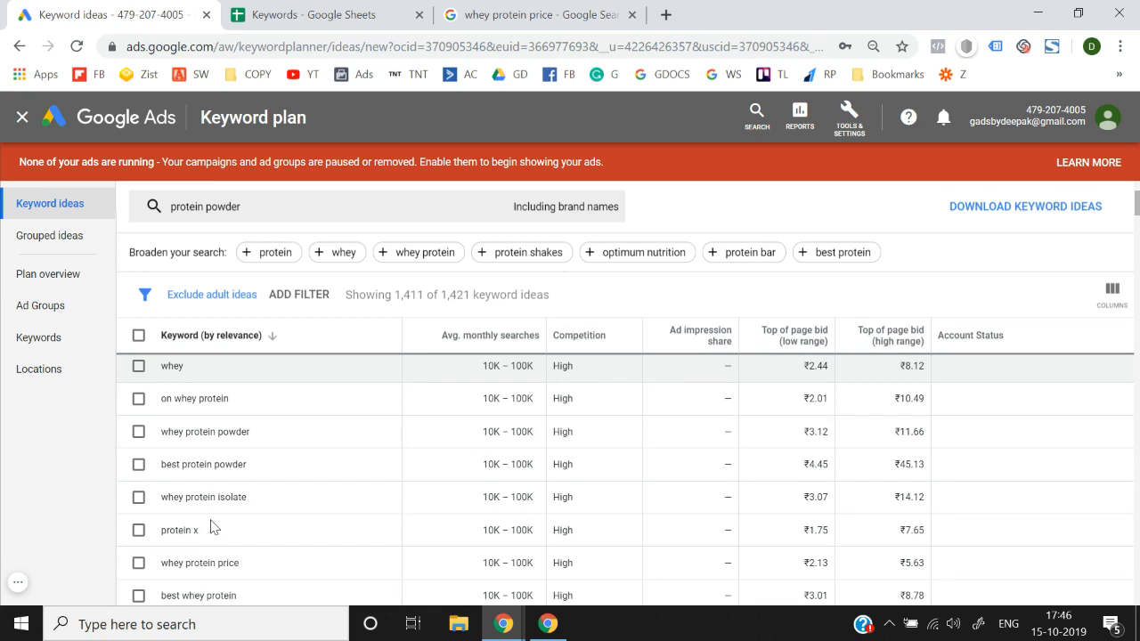
scroll(211, 527, "down", 1)
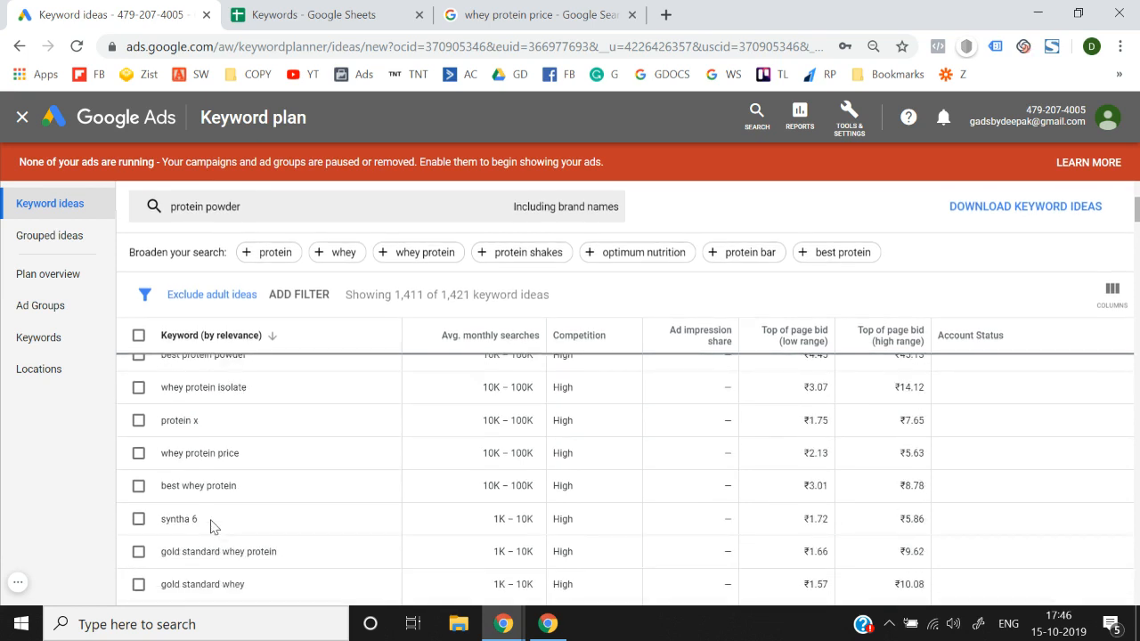
right_click(218, 523)
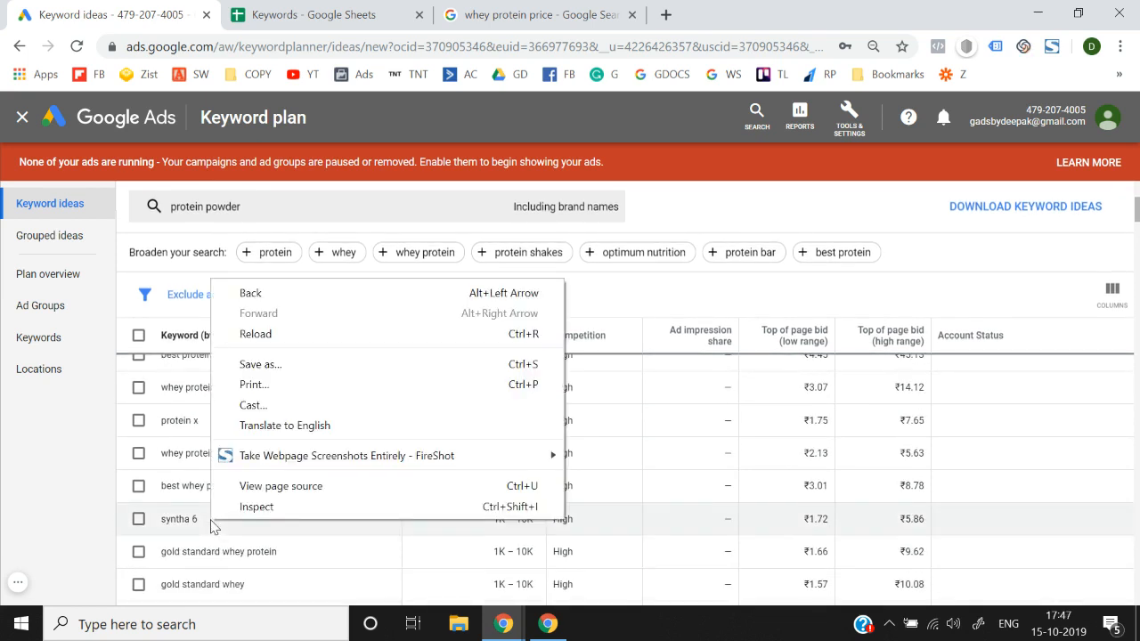
scroll(116, 508, "down", 2)
left_click(49, 490)
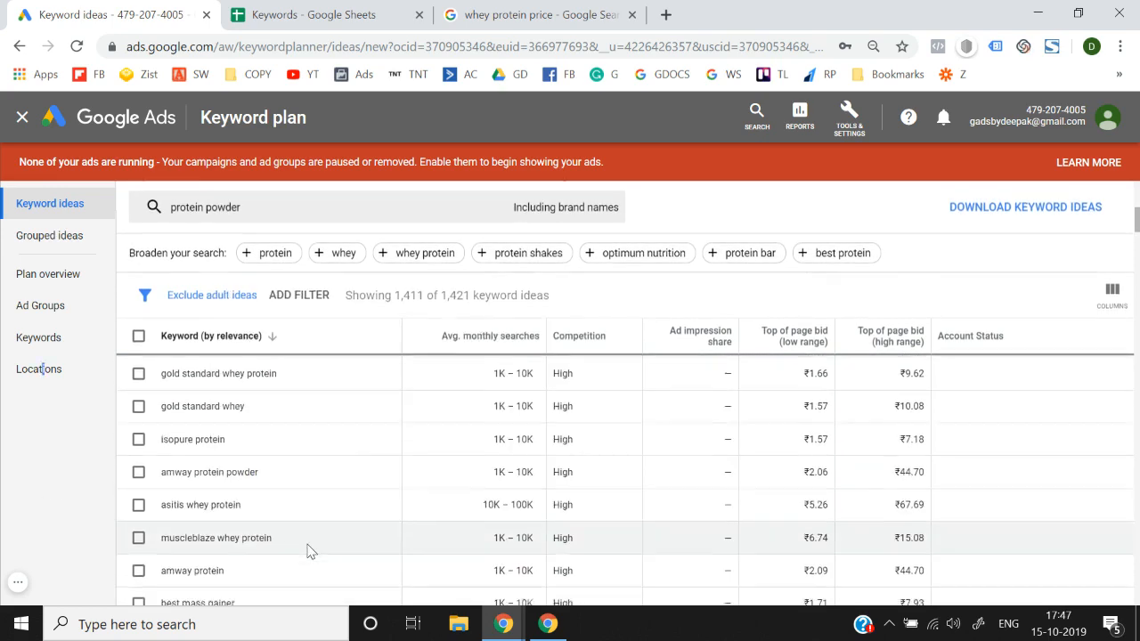
scroll(308, 547, "down", 3)
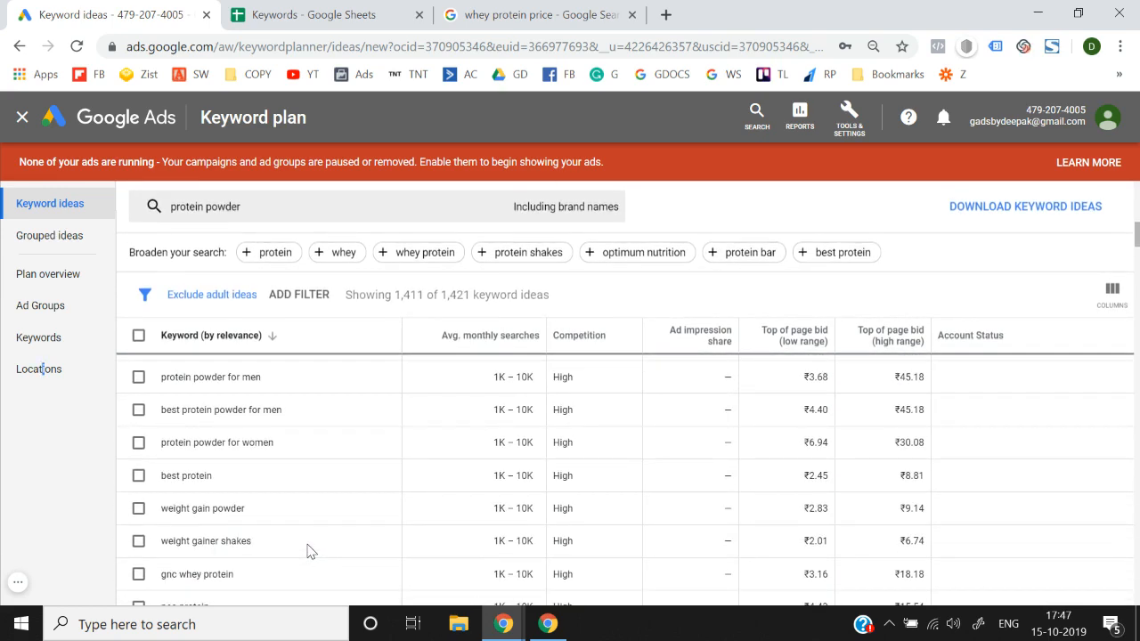
scroll(308, 551, "down", 3)
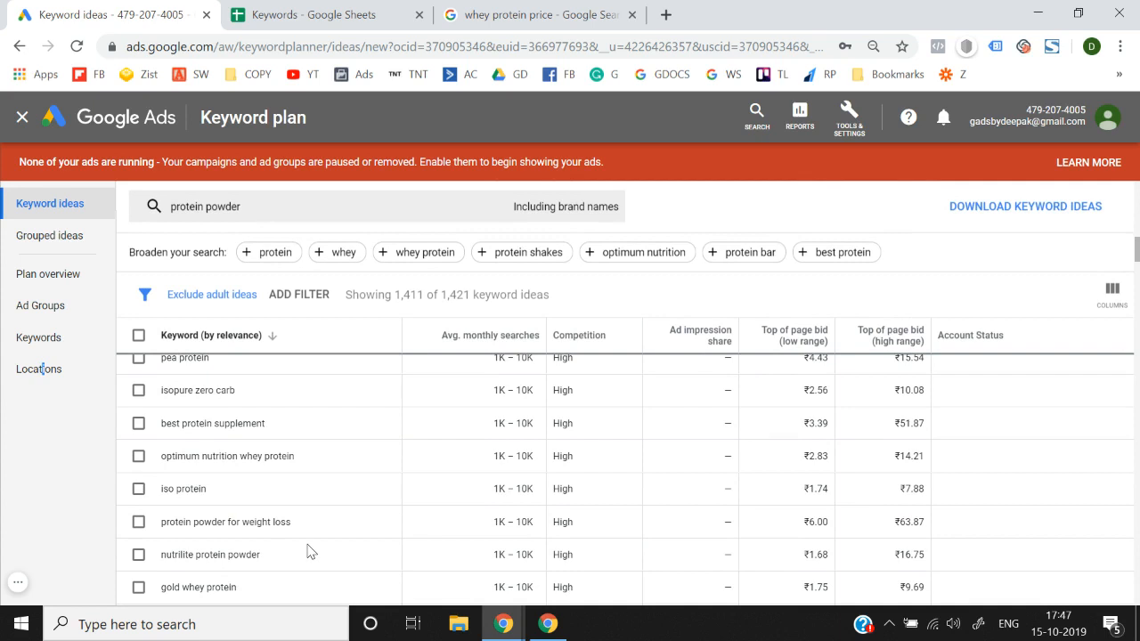
Look through the protein powder keyword ideas twice more, down to muscletech whey protein, and return to the first ones
scroll(308, 550, "down", 1)
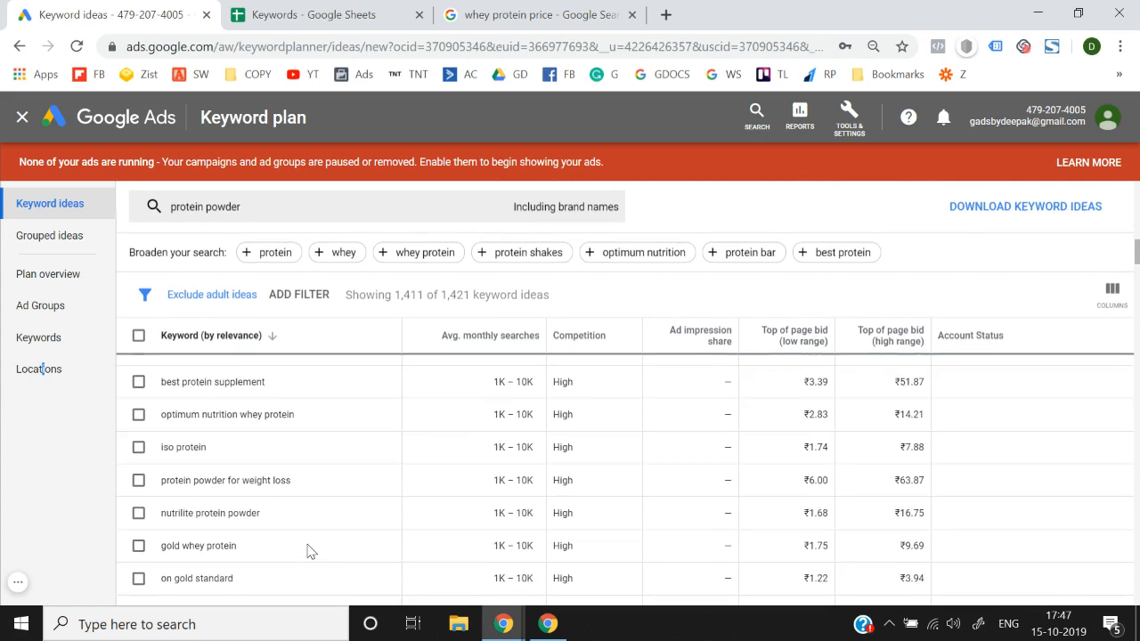
scroll(308, 551, "down", 1)
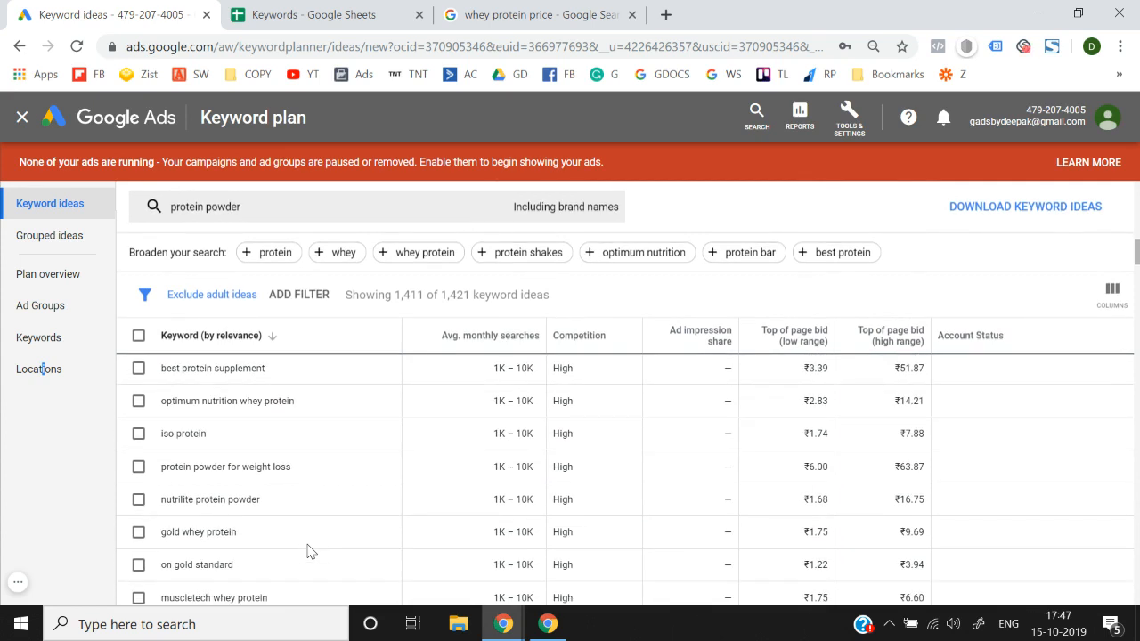
scroll(308, 550, "down", 2)
scroll(308, 551, "up", 6)
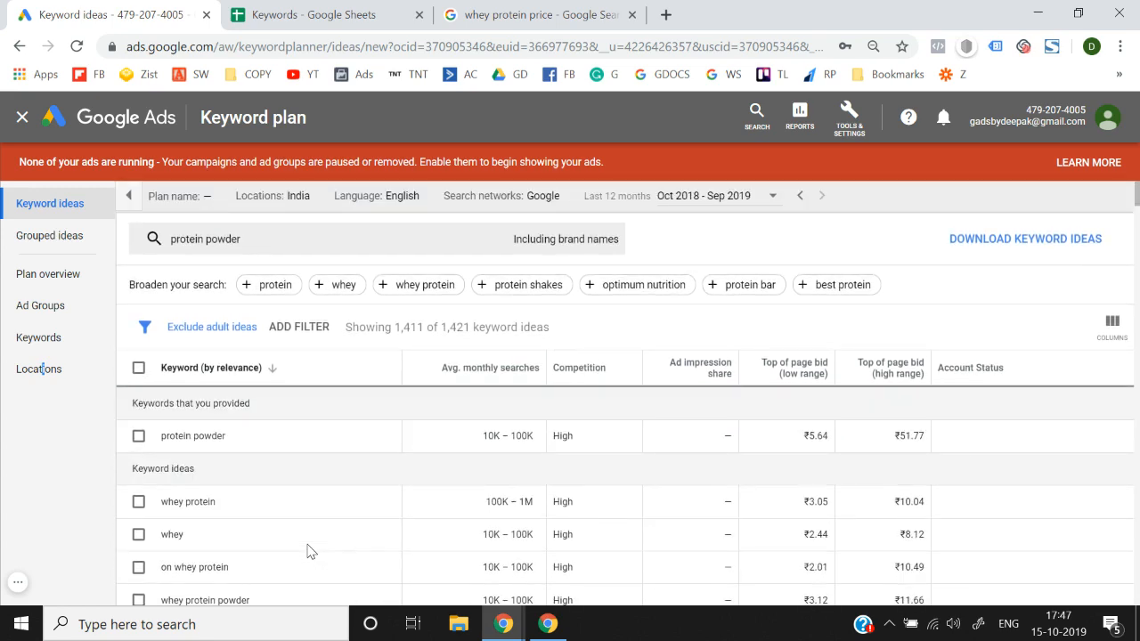
scroll(344, 448, "down", 3)
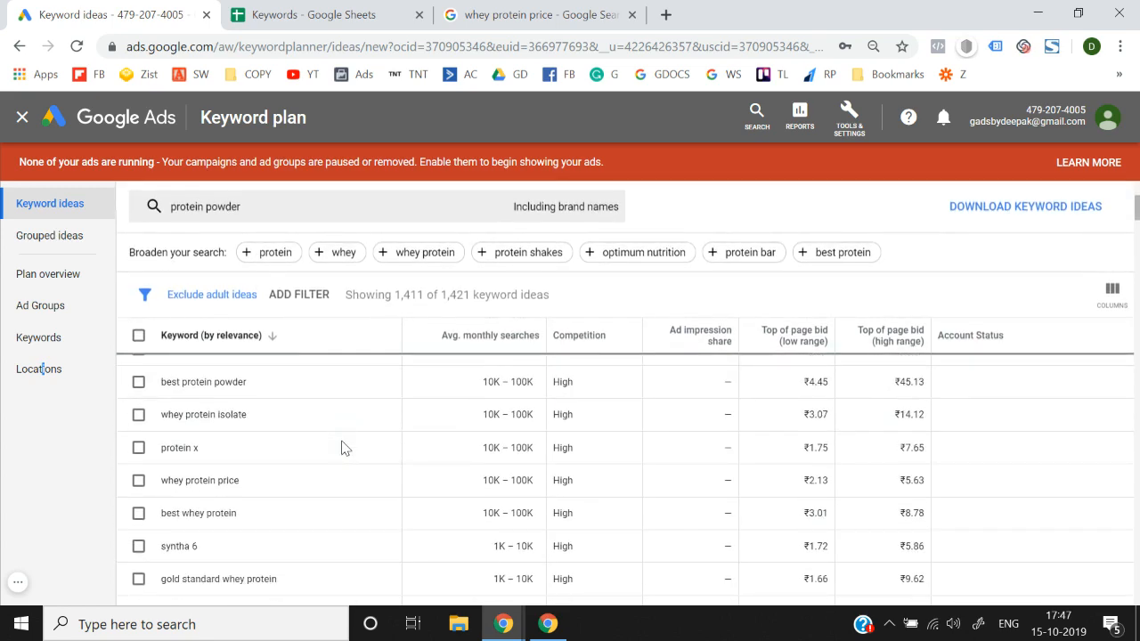
scroll(346, 448, "down", 2)
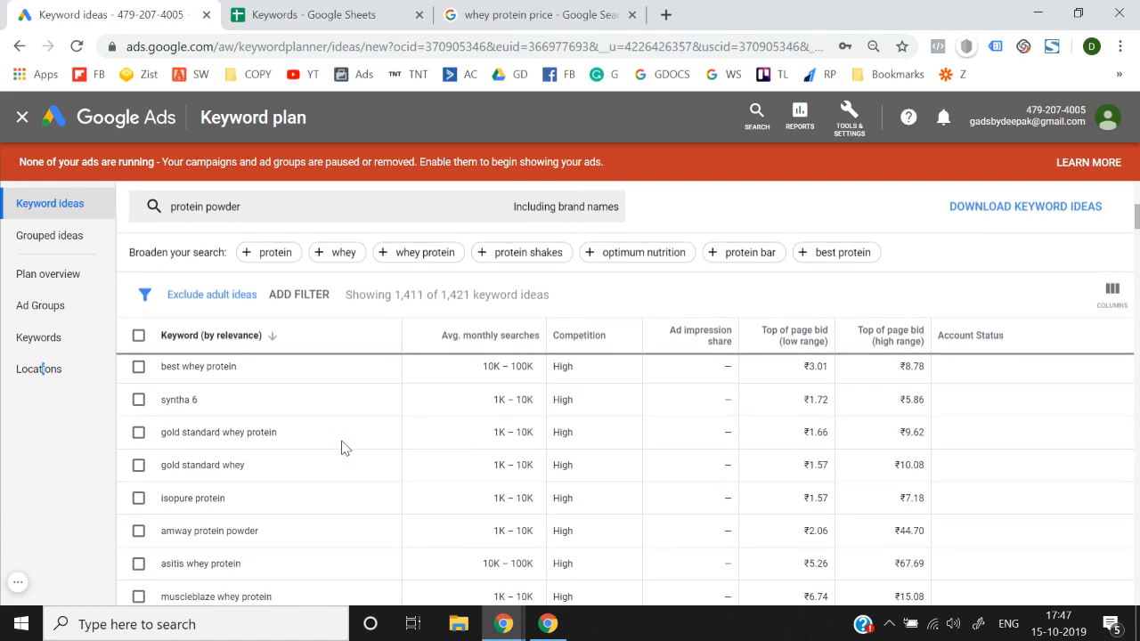
scroll(346, 448, "down", 1)
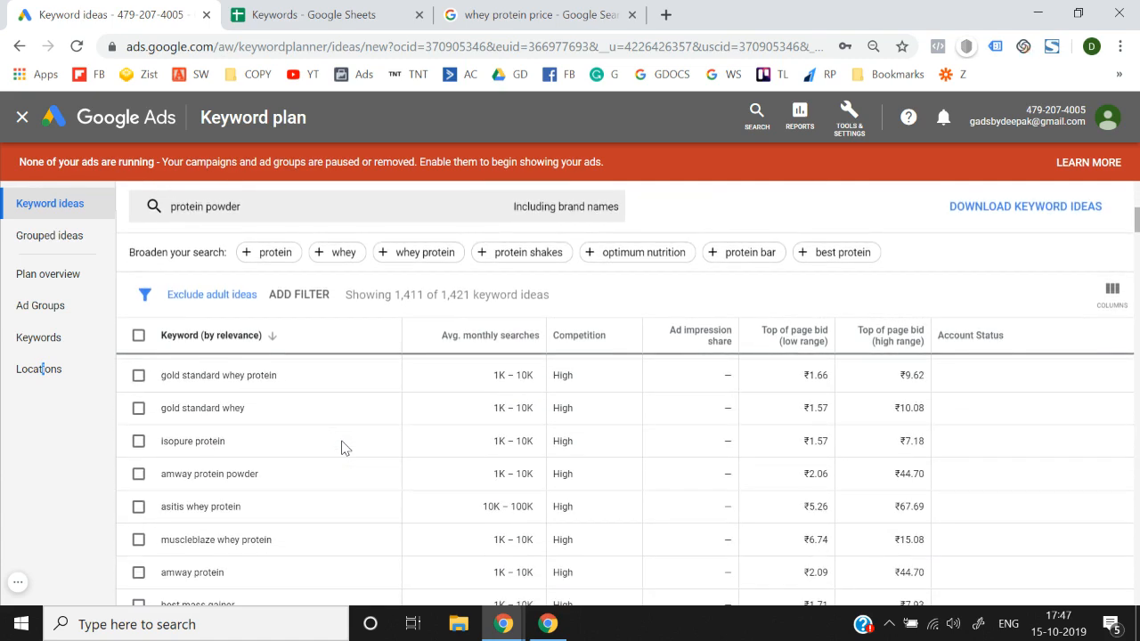
scroll(346, 448, "down", 2)
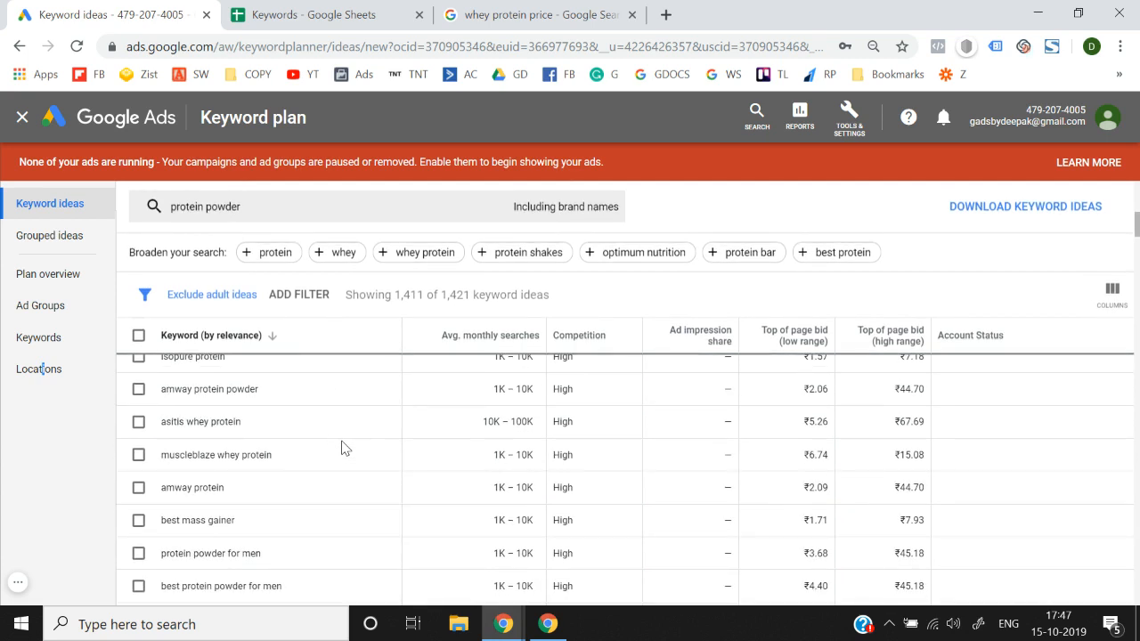
scroll(346, 448, "down", 3)
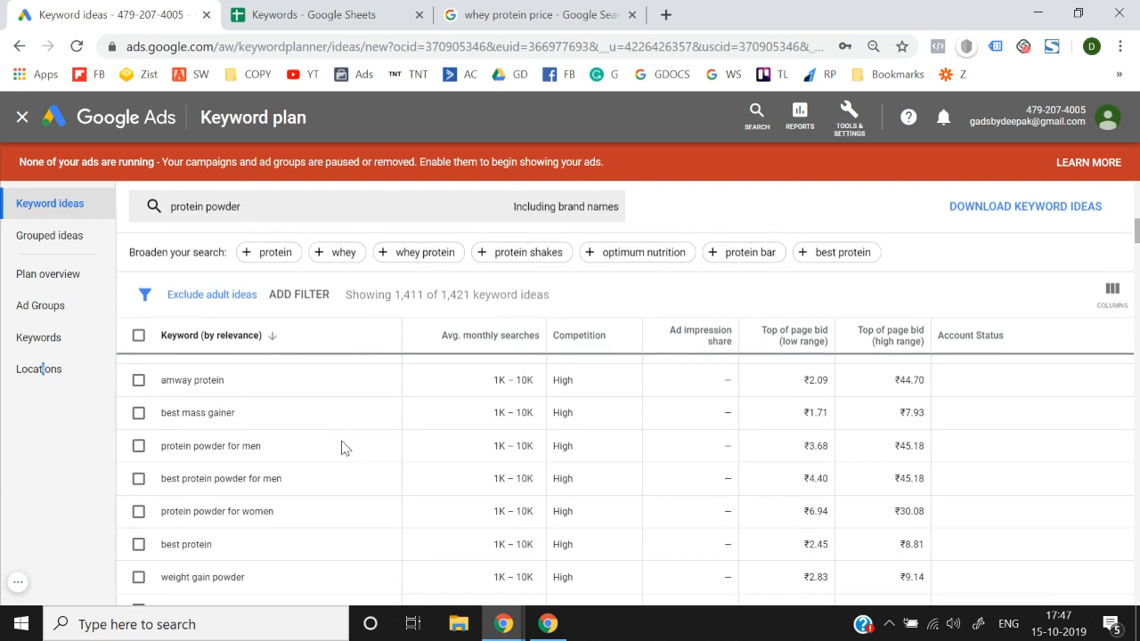
scroll(345, 448, "down", 1)
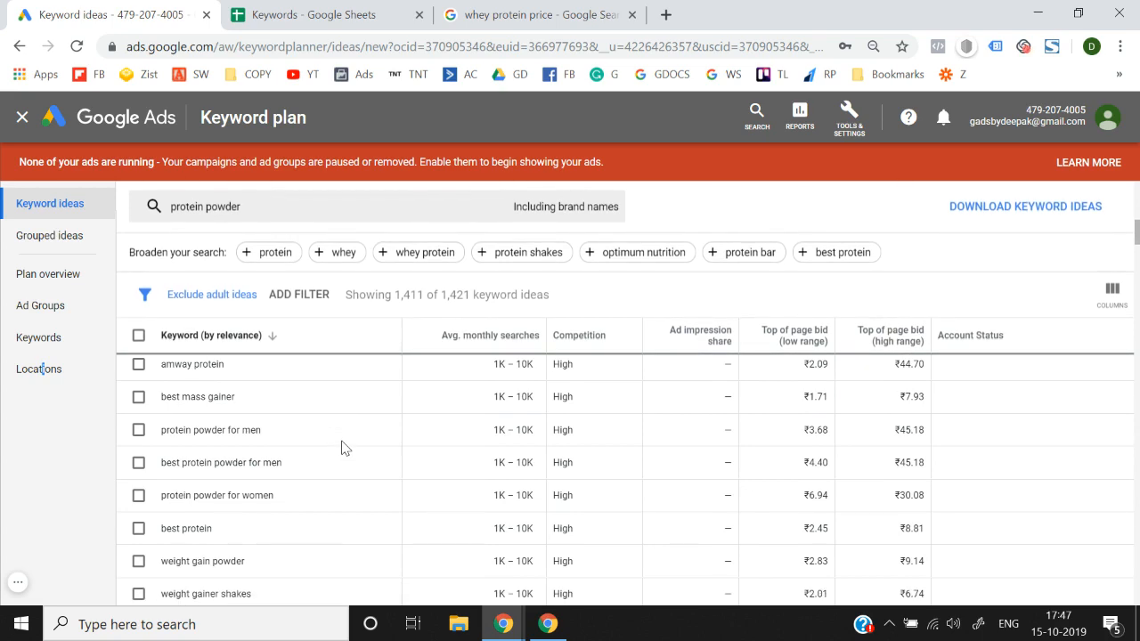
scroll(346, 448, "down", 2)
scroll(346, 448, "down", 1)
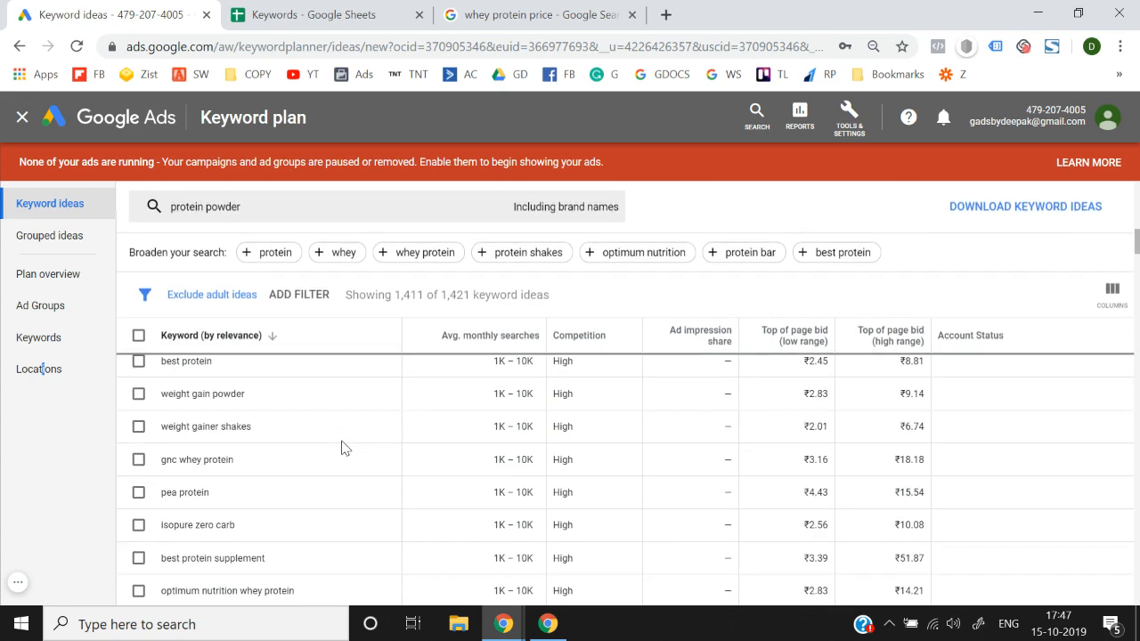
scroll(345, 448, "up", 8)
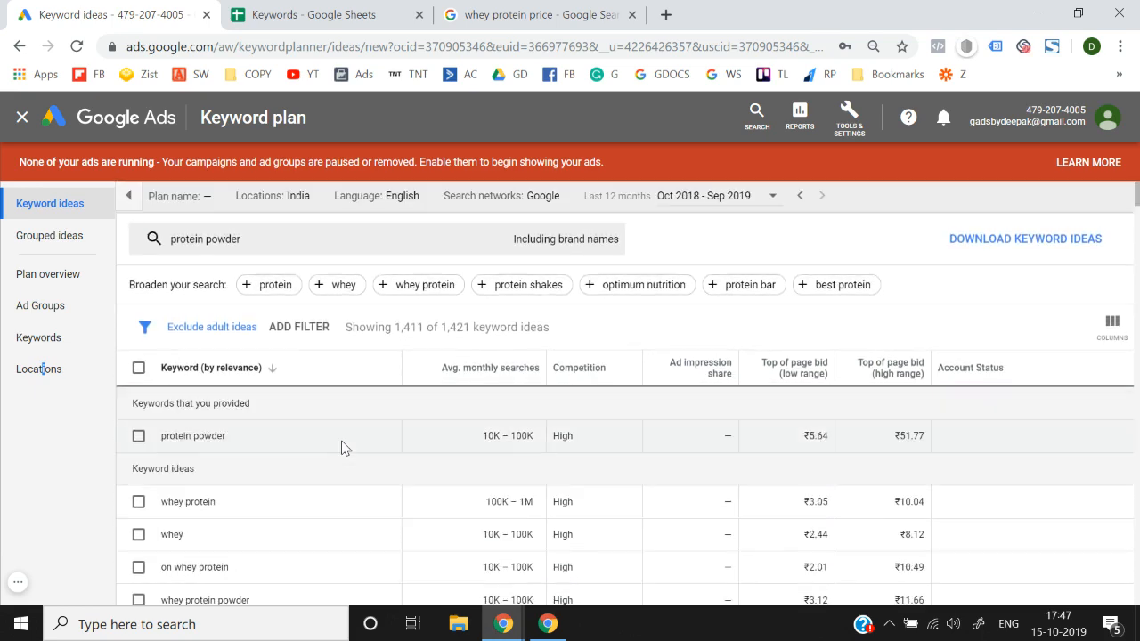
left_click(138, 368)
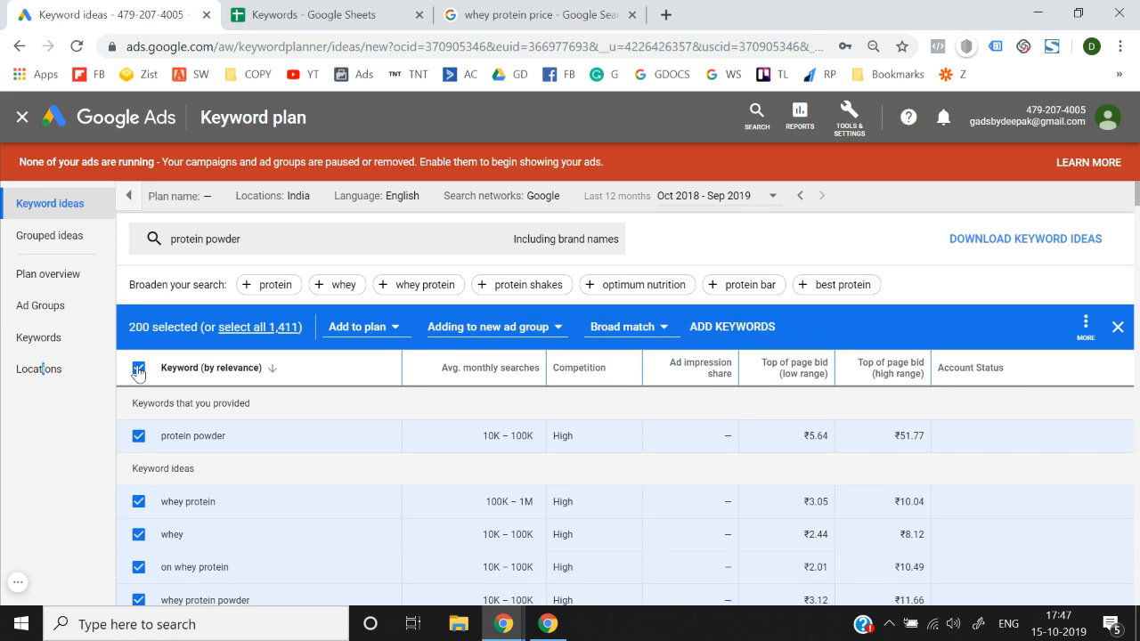
left_click(138, 369)
left_click(138, 369)
left_click(138, 368)
left_click(138, 369)
left_click(138, 369)
scroll(339, 491, "down", 15)
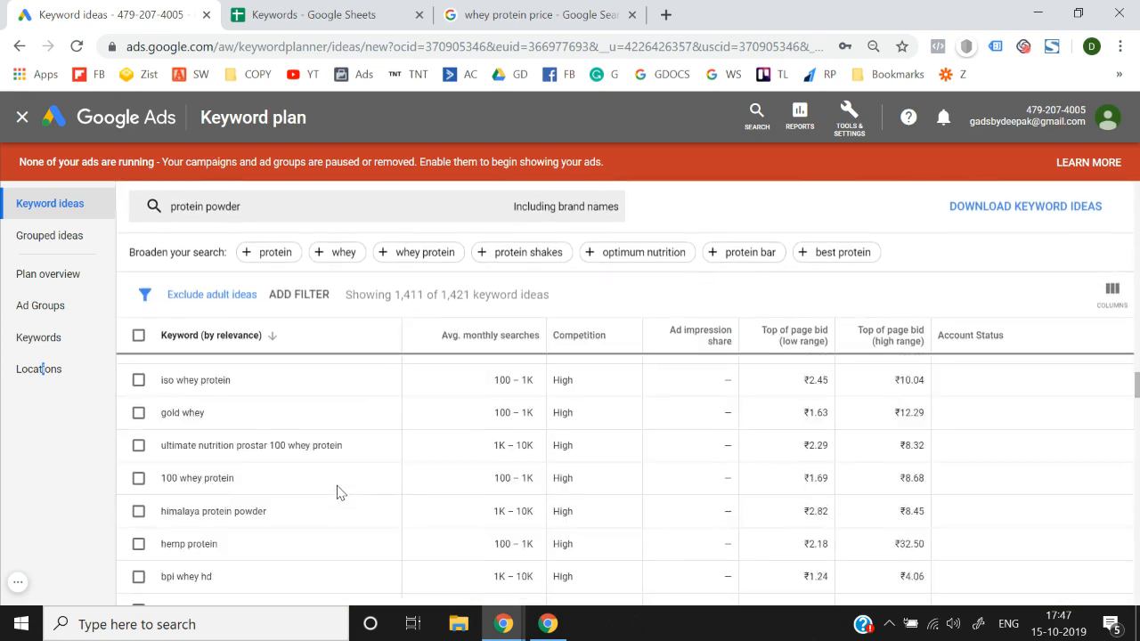
scroll(338, 491, "up", 15)
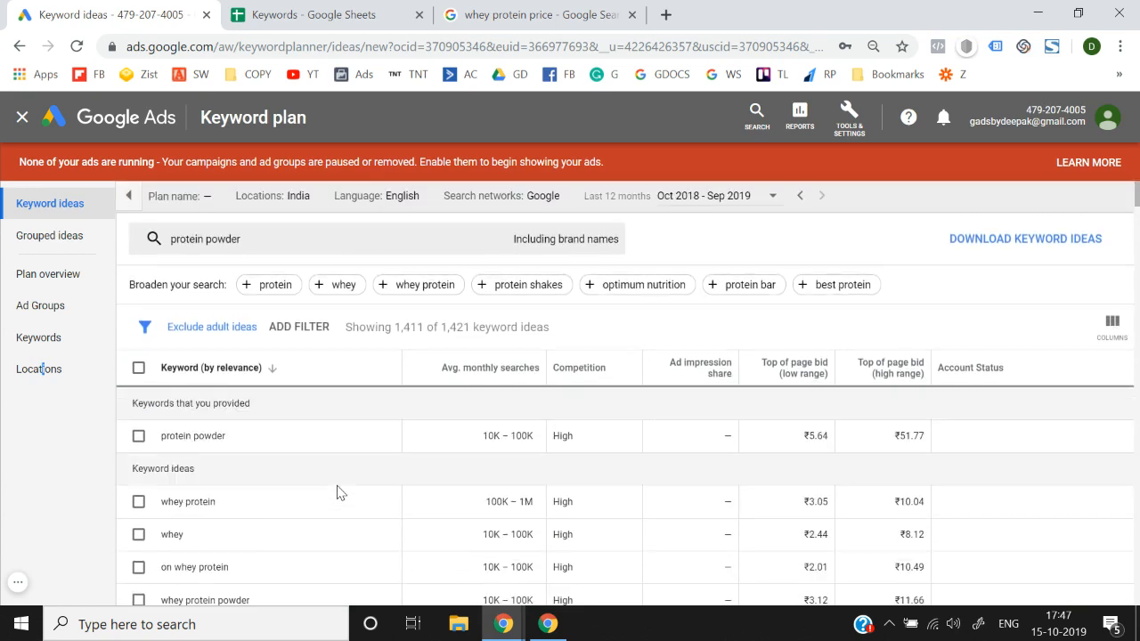
Select all 1,411 keyword ideas, beyond the 200 on the page, and download them
left_click(138, 369)
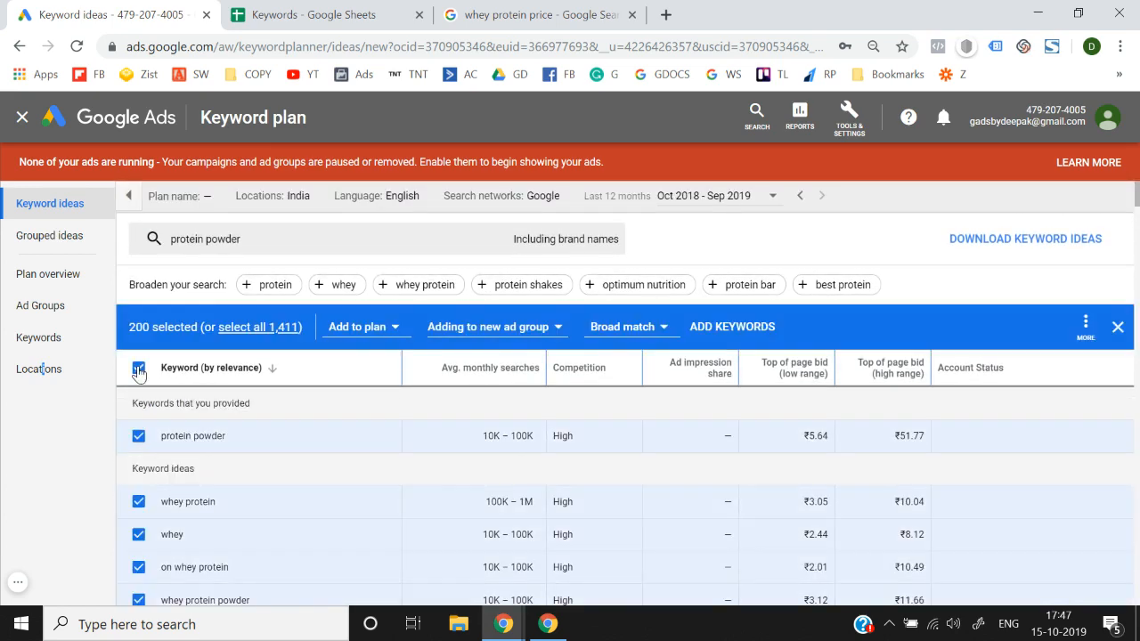
left_click(266, 329)
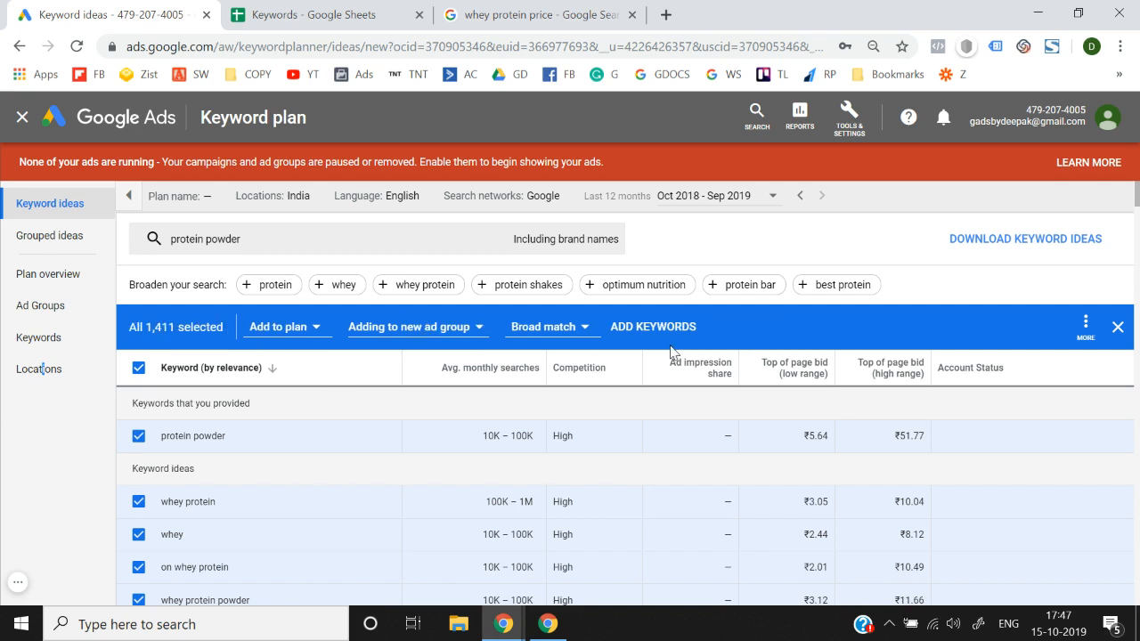
left_click(1000, 245)
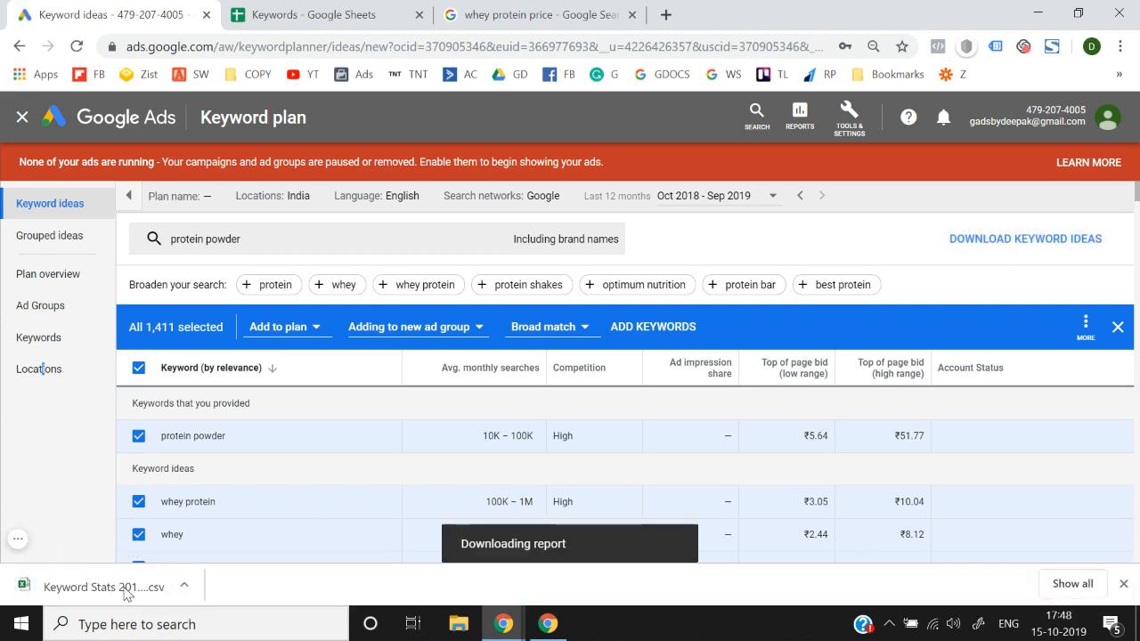
Open the downloaded Keyword Stats CSV file in Excel and autofit the width of all columns
left_click(127, 594)
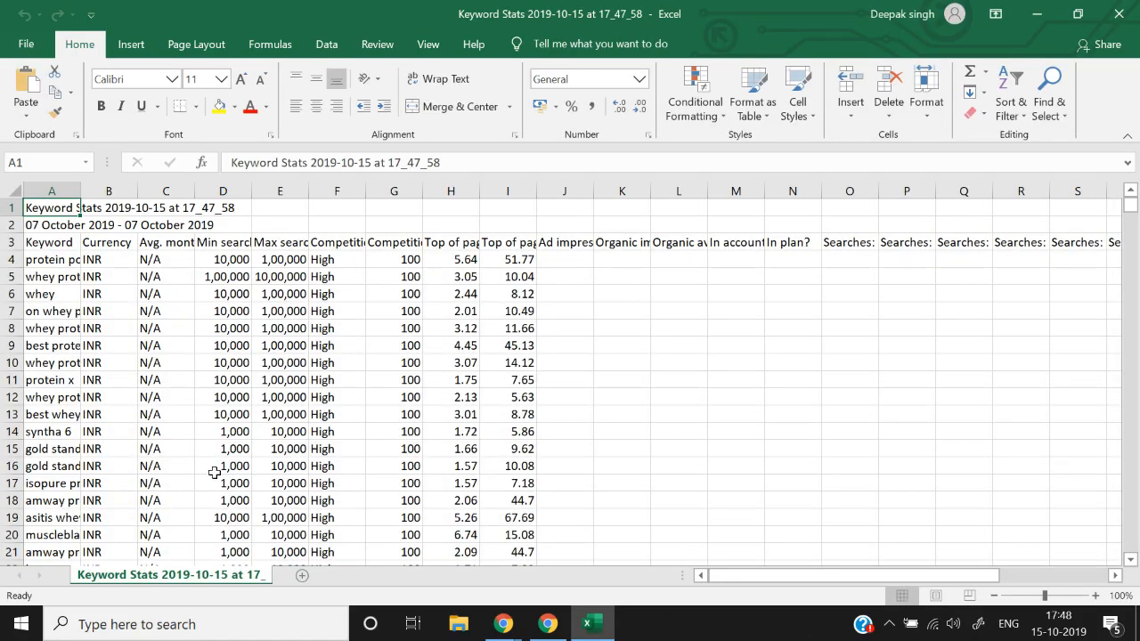
left_click(215, 469)
key("ctrl+a")
key("alt+h")
key("o")
key("i")
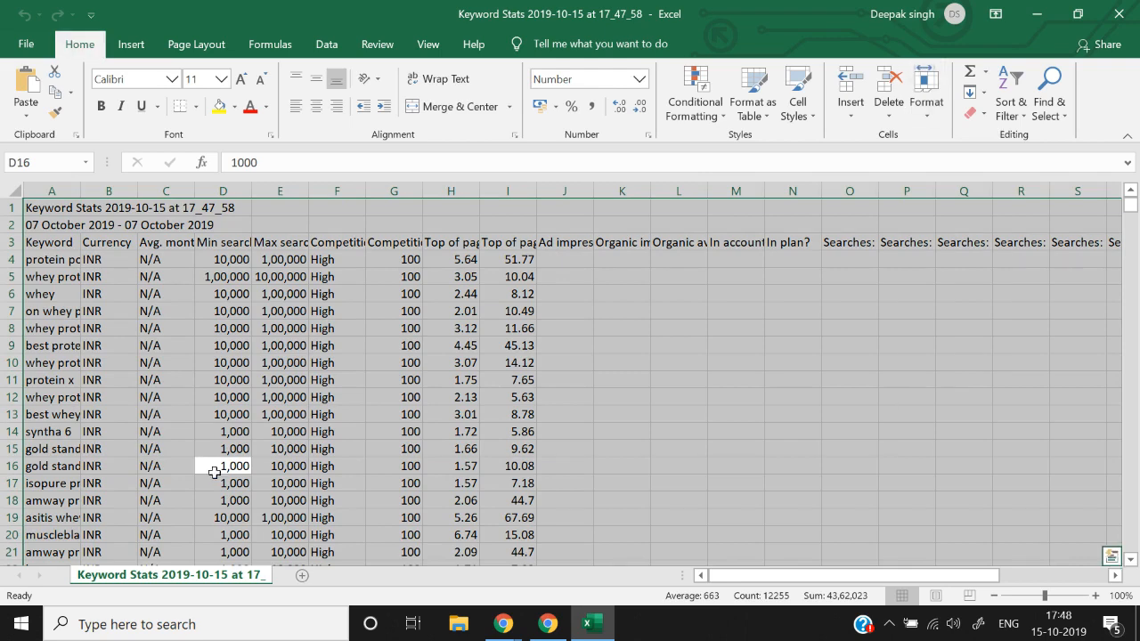
key("Left")
key("Left")
key("Left")
key("ctrl+Home")
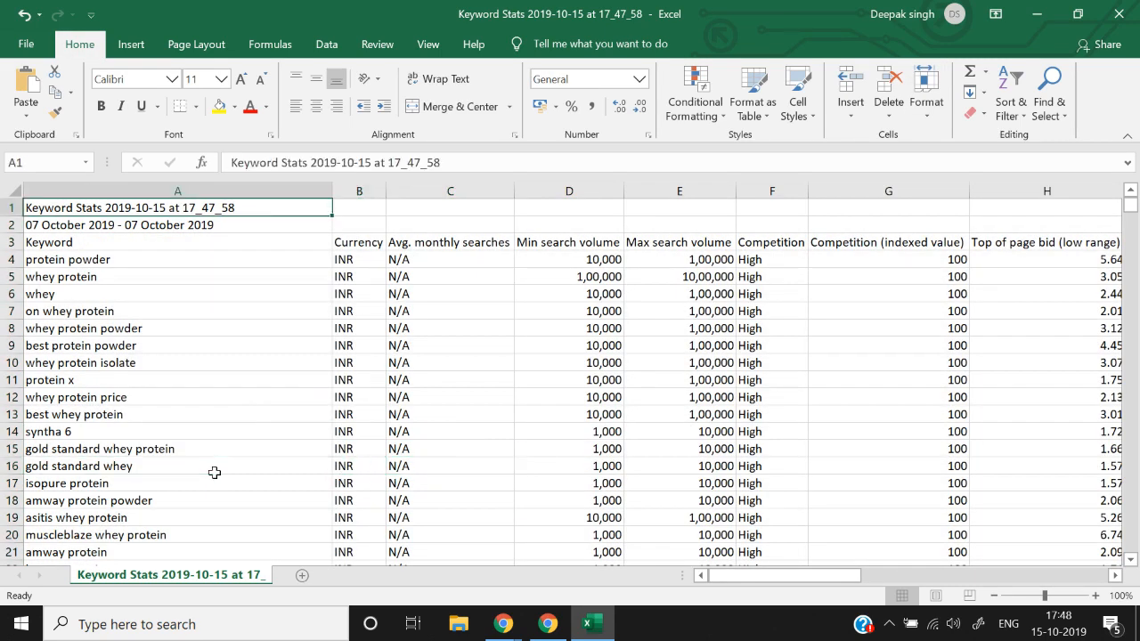
Delete the report title row and the date range row above the column headers
key("shift+space")
key("shift+Down")
key("ctrl+minus")
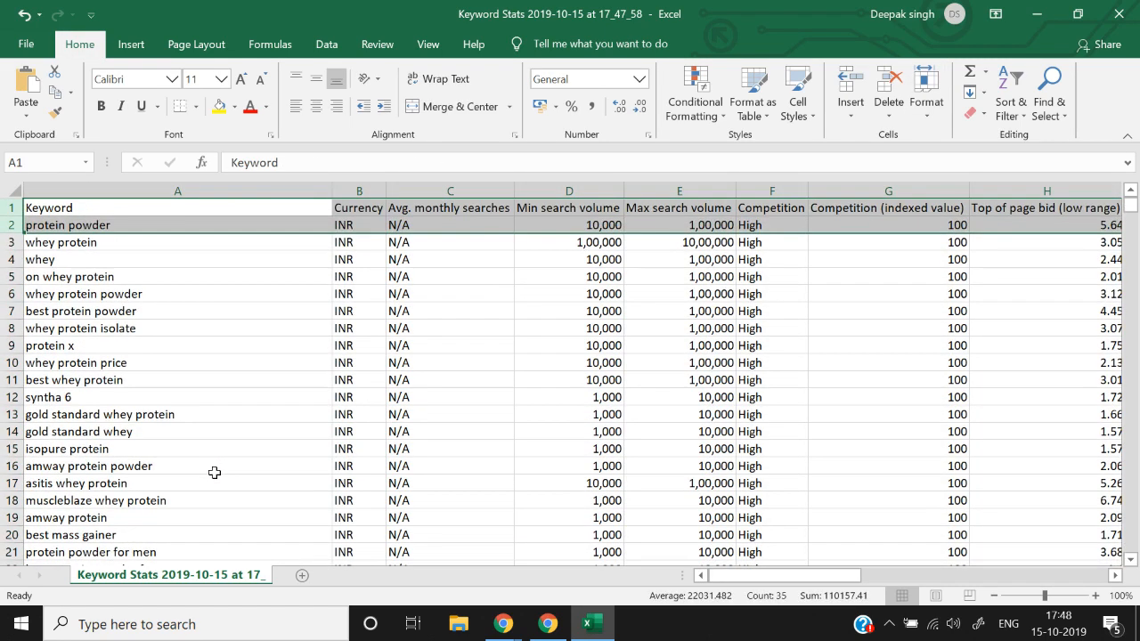
Delete the Currency, Avg. monthly searches, Competition and Competition (indexed value) columns
key("Right")
key("ctrl+space")
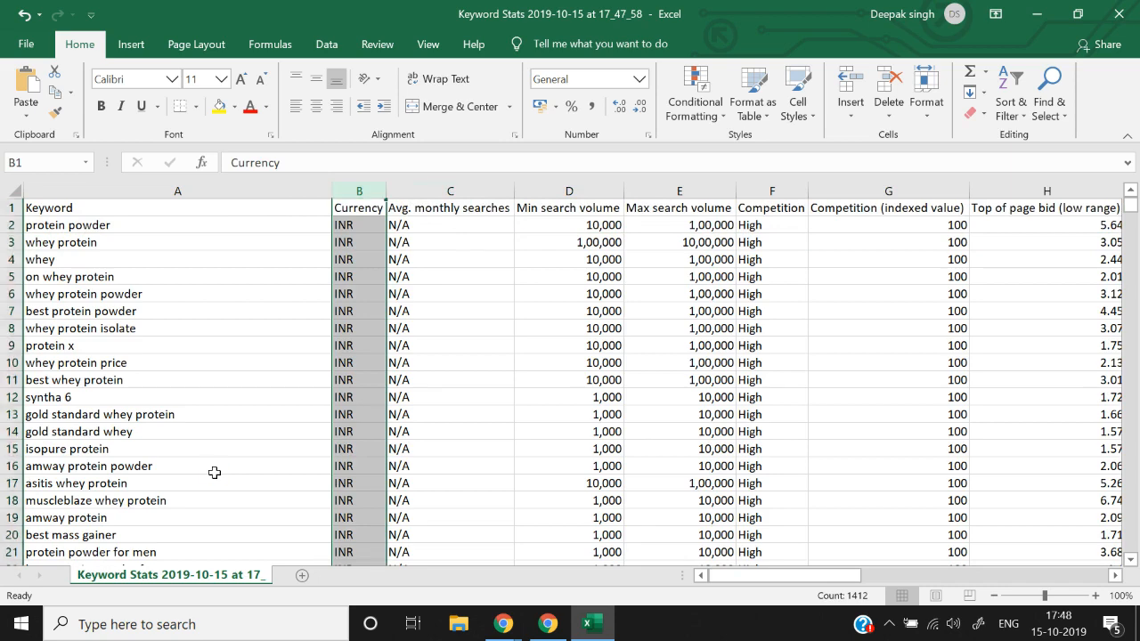
key("ctrl+minus")
key("ctrl+minus")
key("Right")
key("Right")
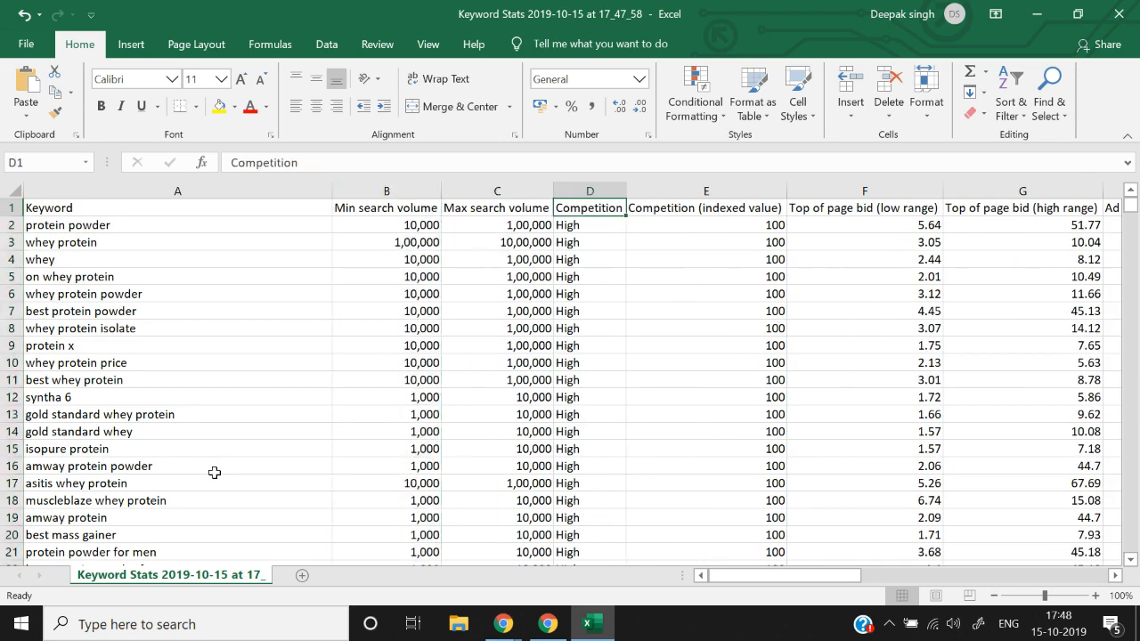
key("ctrl+space")
key("ctrl+minus")
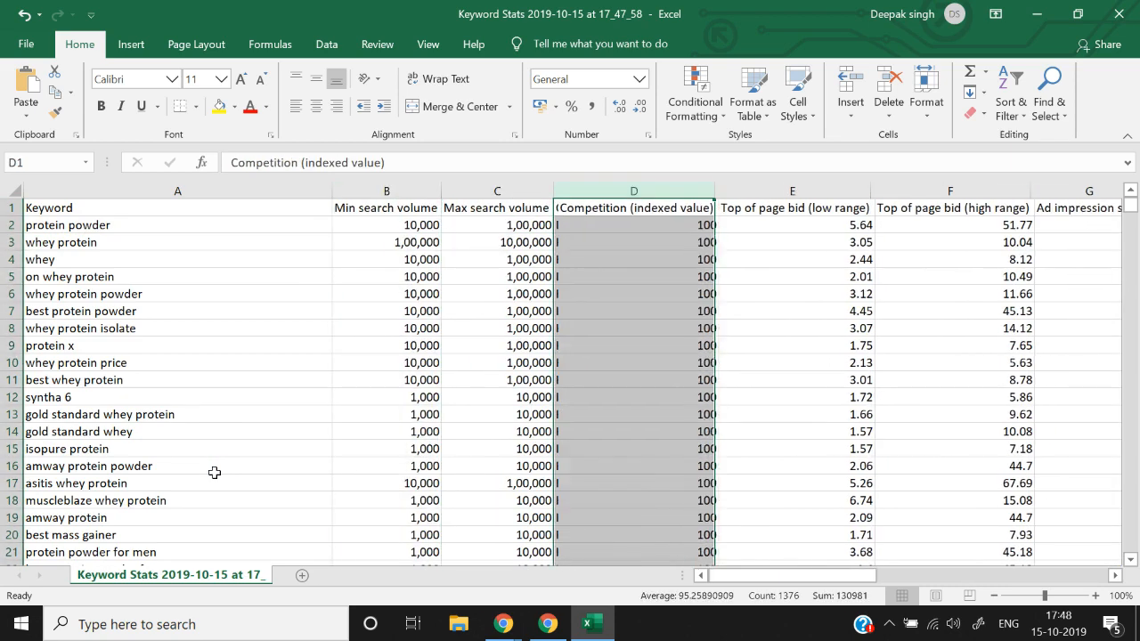
key("ctrl+minus")
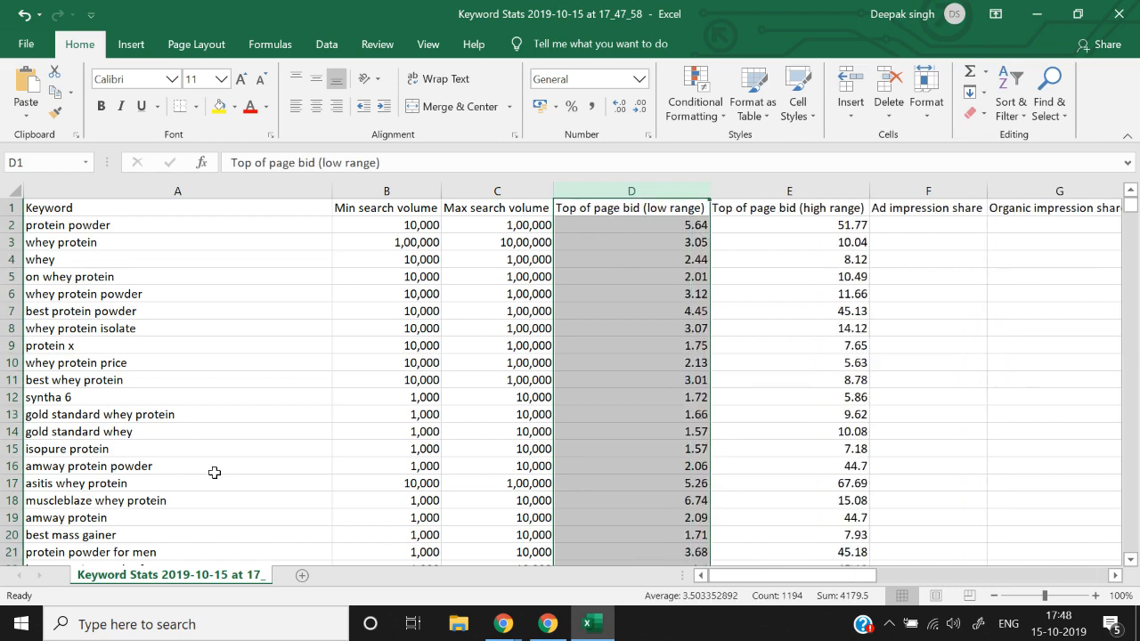
Delete every column after Top of page bid (high range), from Ad impression share through the monthly Searches columns
key("Right")
key("Right")
key("ctrl+space")
key("ctrl+minus")
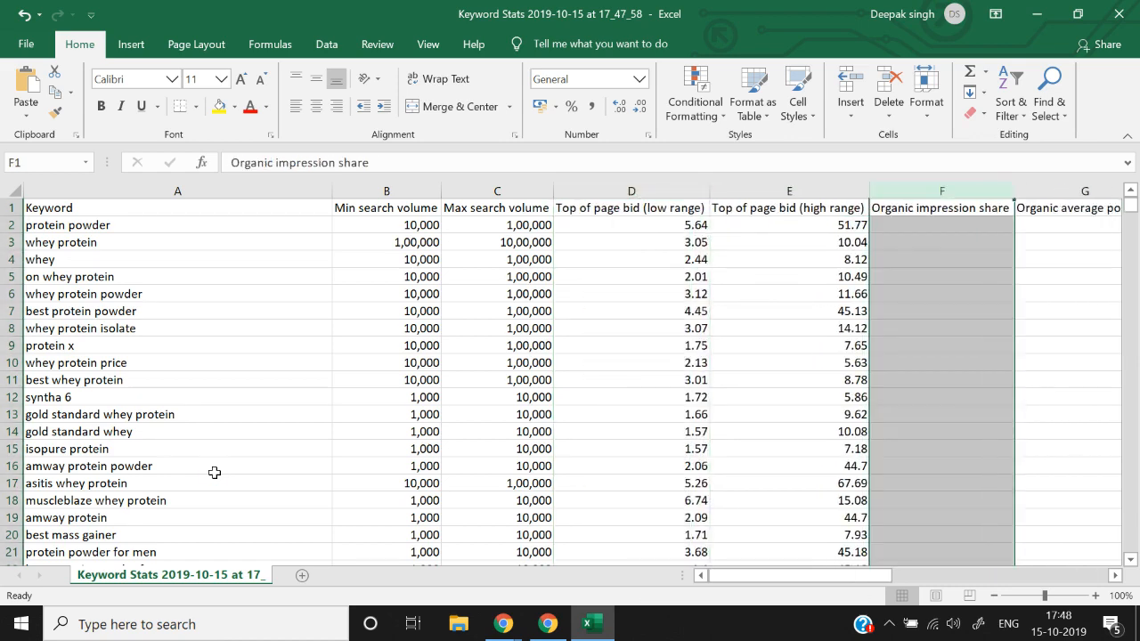
key("ctrl+minus")
key("ctrl+minus")
key("ctrl+minus")
key("ctrl+minus")
key("ctrl+minus")
key("ctrl+minus")
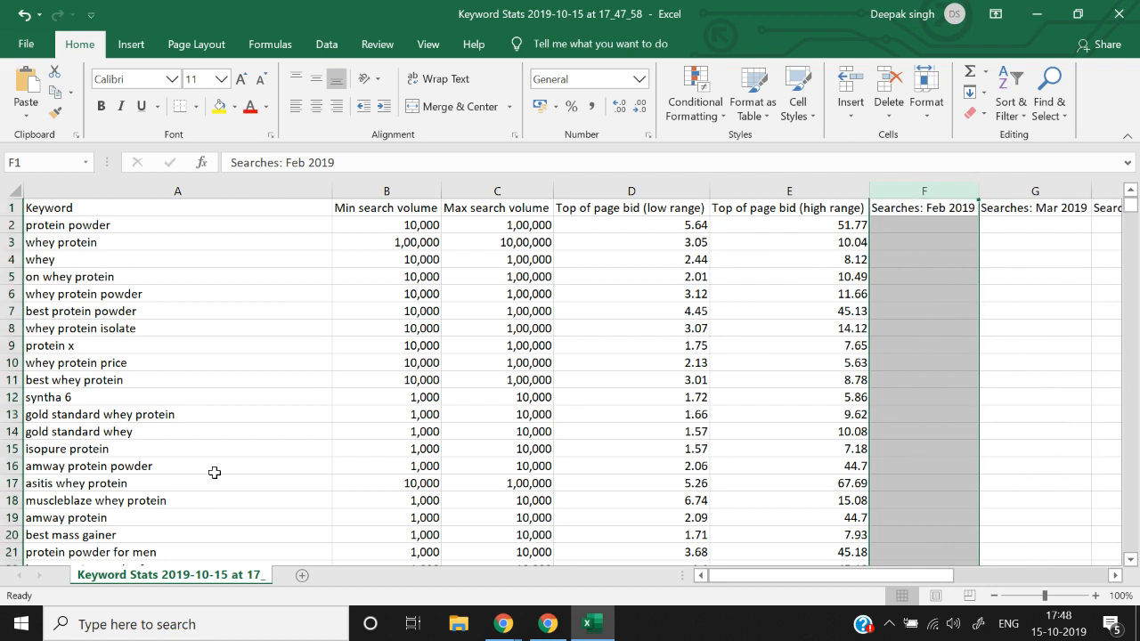
key("ctrl+minus")
key("ctrl+minus")
key("ctrl+minus")
key("ctrl+minus")
key("ctrl+minus")
key("ctrl+minus")
key("ctrl+minus")
key("ctrl+minus")
key("Left")
key("Left")
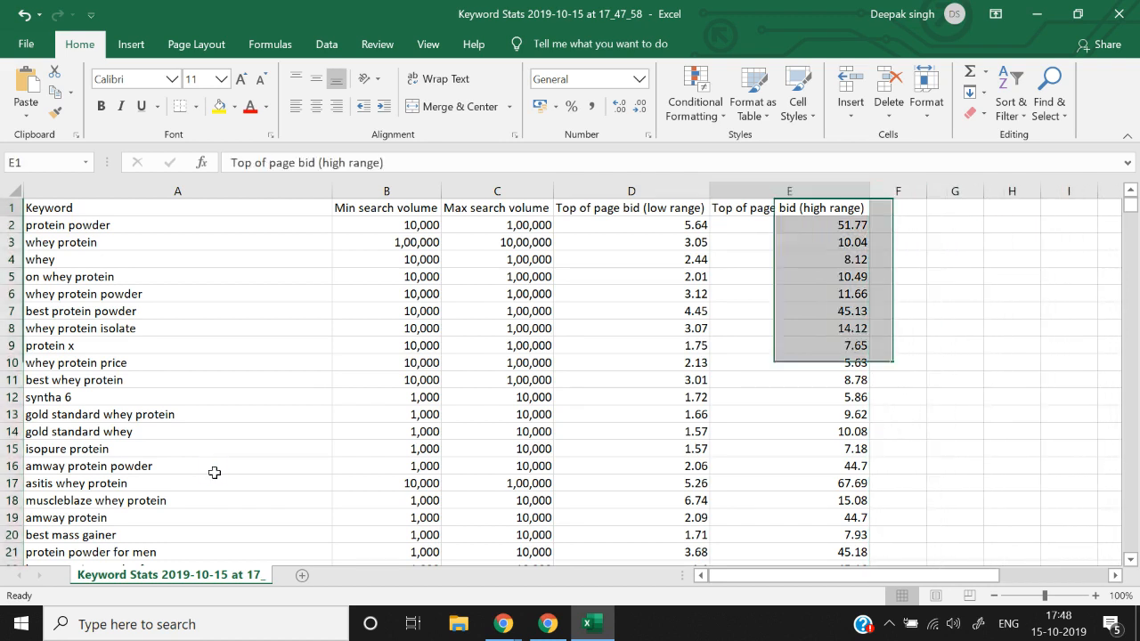
Copy all keywords from A2 down and paste them as values only at A78 in the Keywords Google sheet
key("Home")
key("Down")
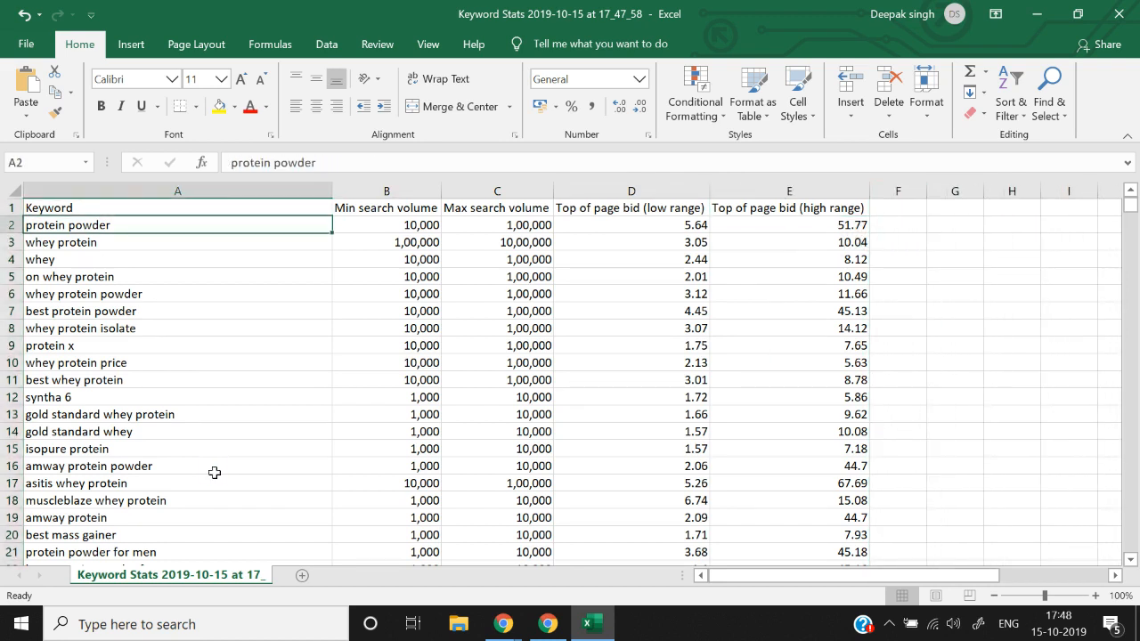
key("ctrl+shift+Down")
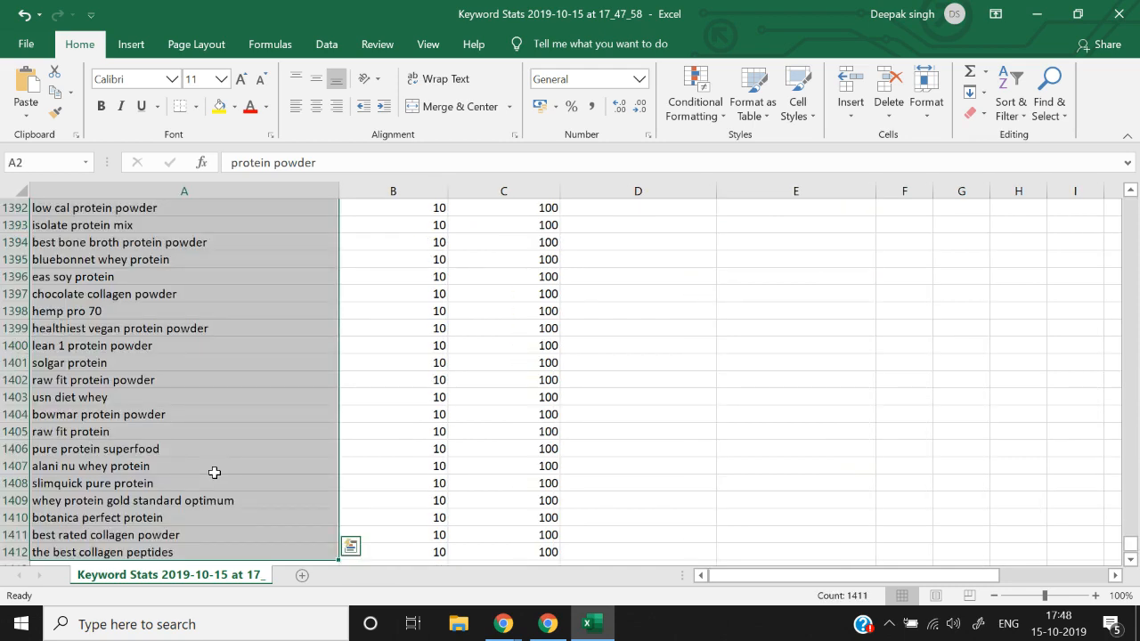
key("ctrl+c")
key("alt+Tab")
left_click(428, 9)
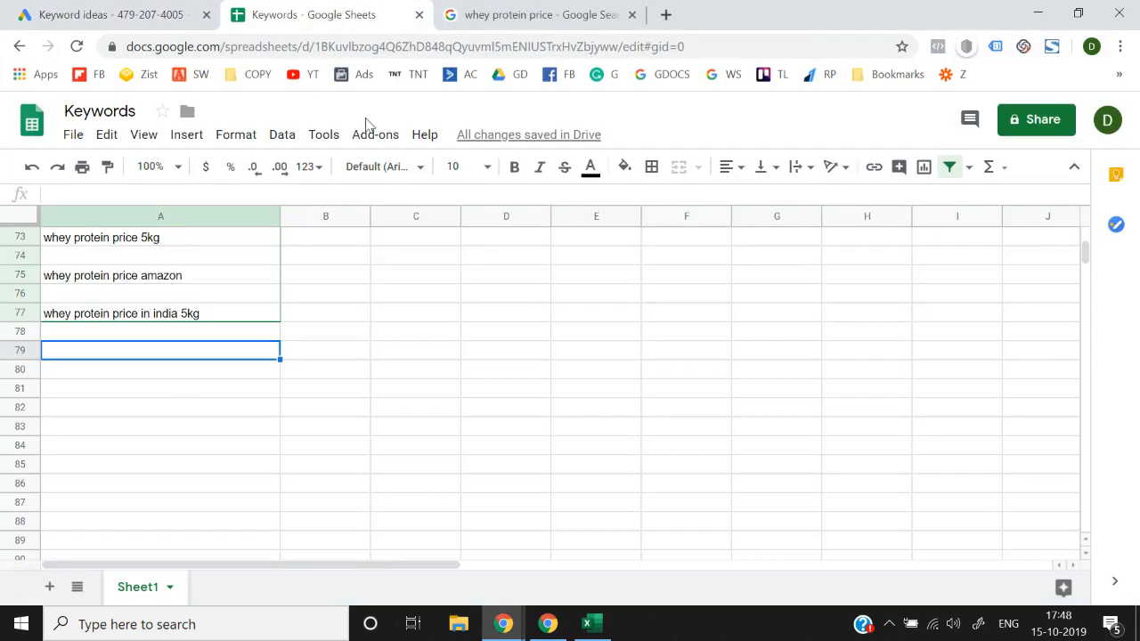
key("Up")
key("alt+e")
key("s")
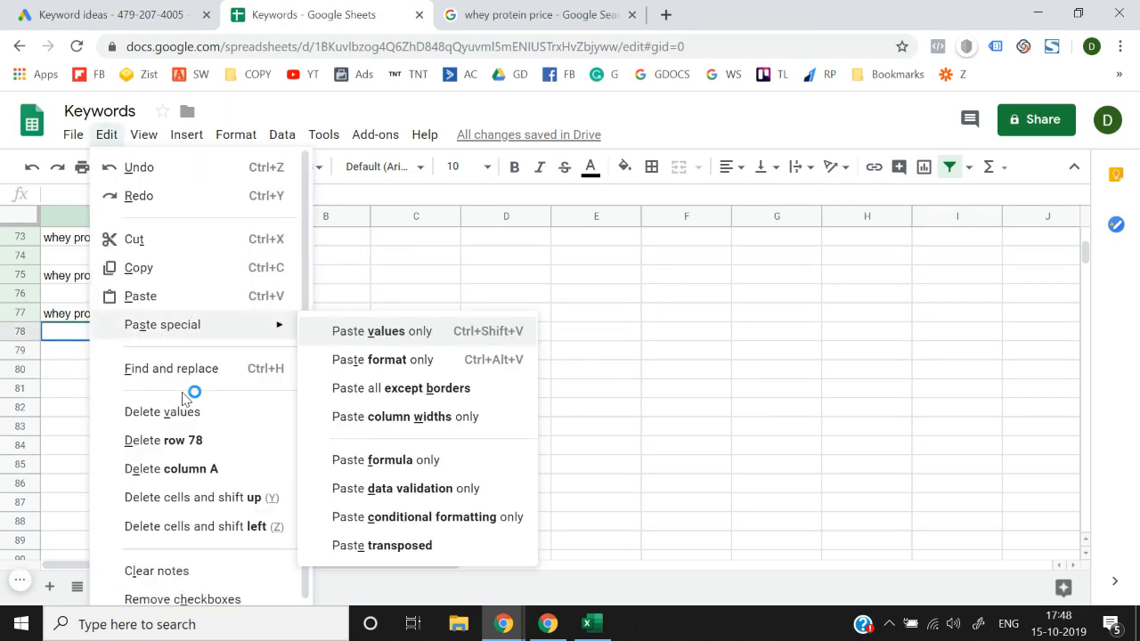
key("v")
Copy the Min search volume and Max search volume headers from the Excel report into B1:C1 of the Keywords Google sheet
key("Right")
key("alt+Tab")
key("Escape")
key("Right")
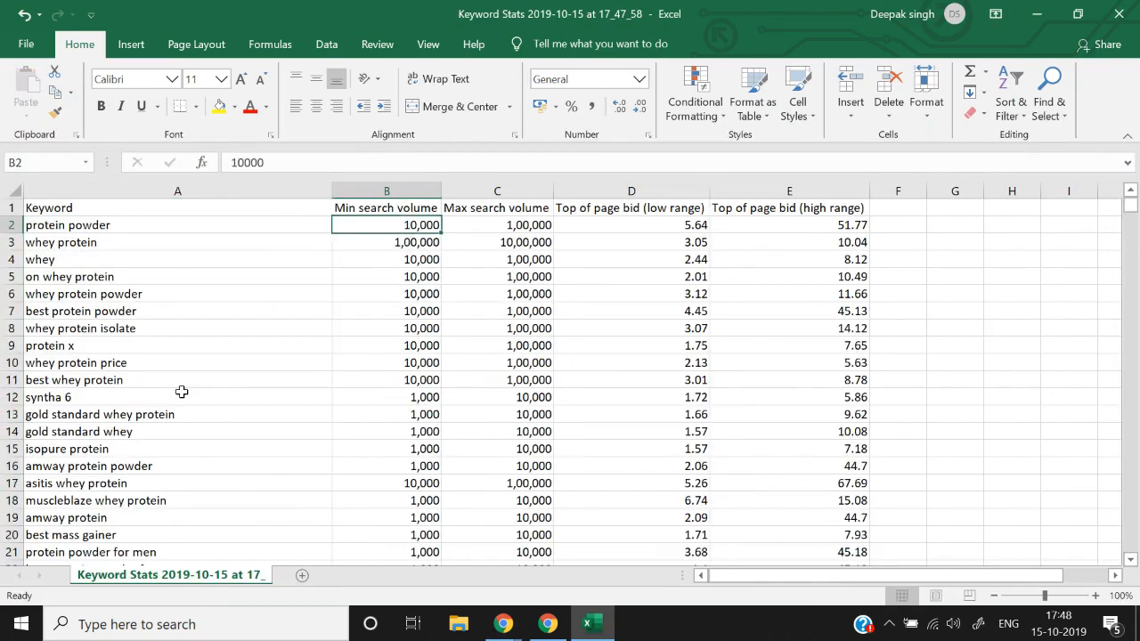
key("Up")
key("Down")
key("ctrl+c")
key("alt+Tab")
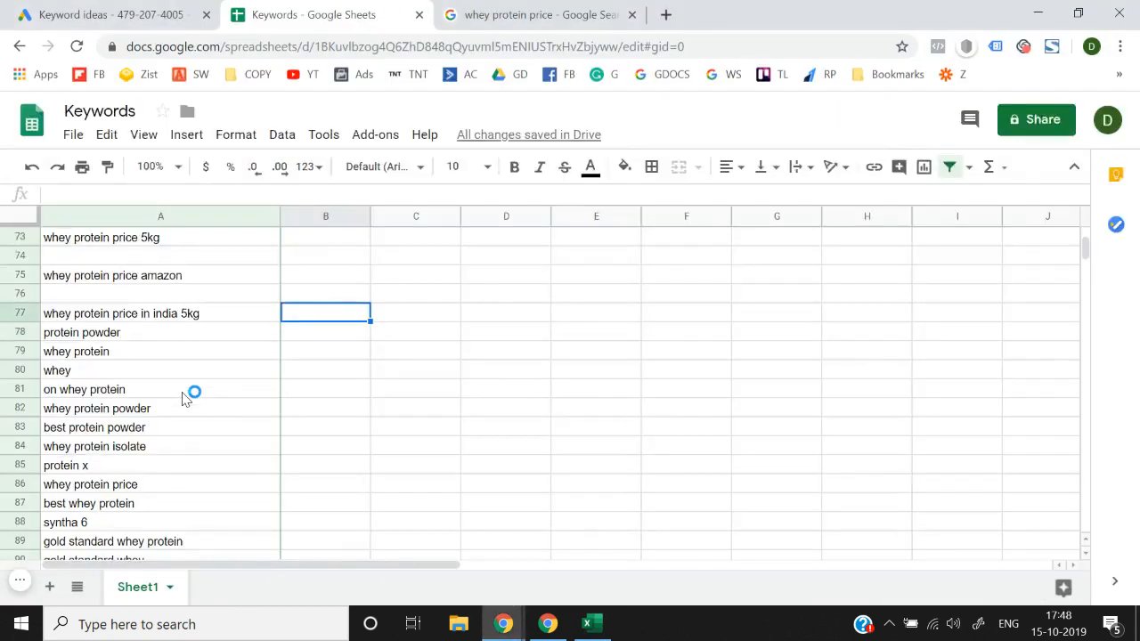
key("ctrl+Up")
key("alt+Tab")
key("Up")
key("shift+Right")
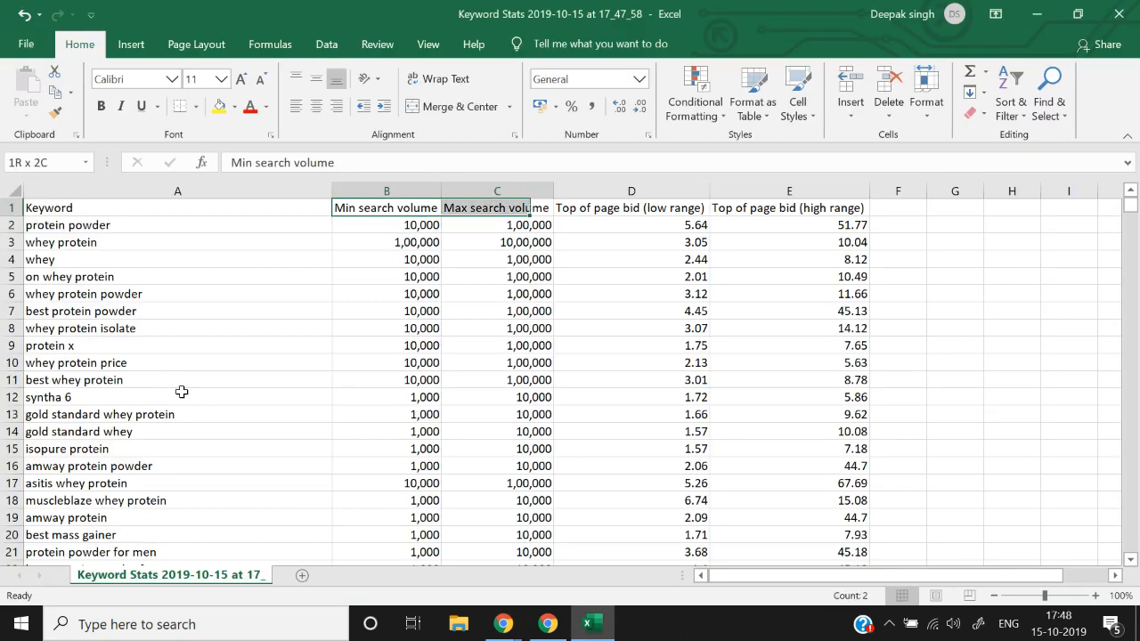
key("ctrl+c")
key("alt+Tab")
key("ctrl+v")
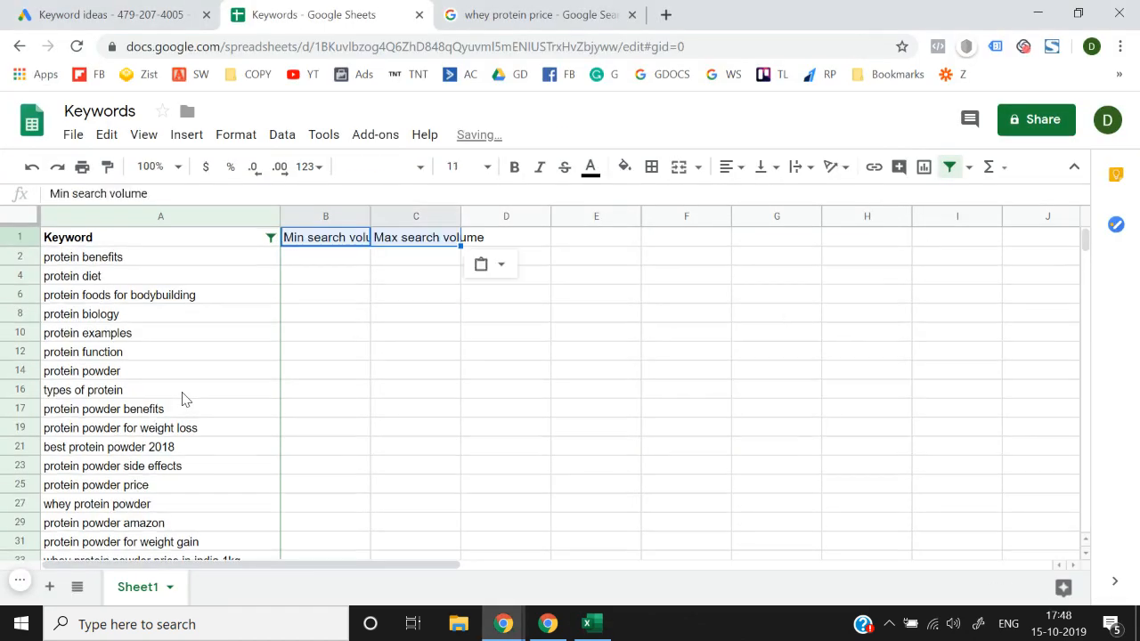
Copy all min and max search volume values from B2:C2 down in Excel and paste them as values only at B78 in the Keywords sheet
key("Down")
key("ctrl+Home")
key("Right")
key("Down")
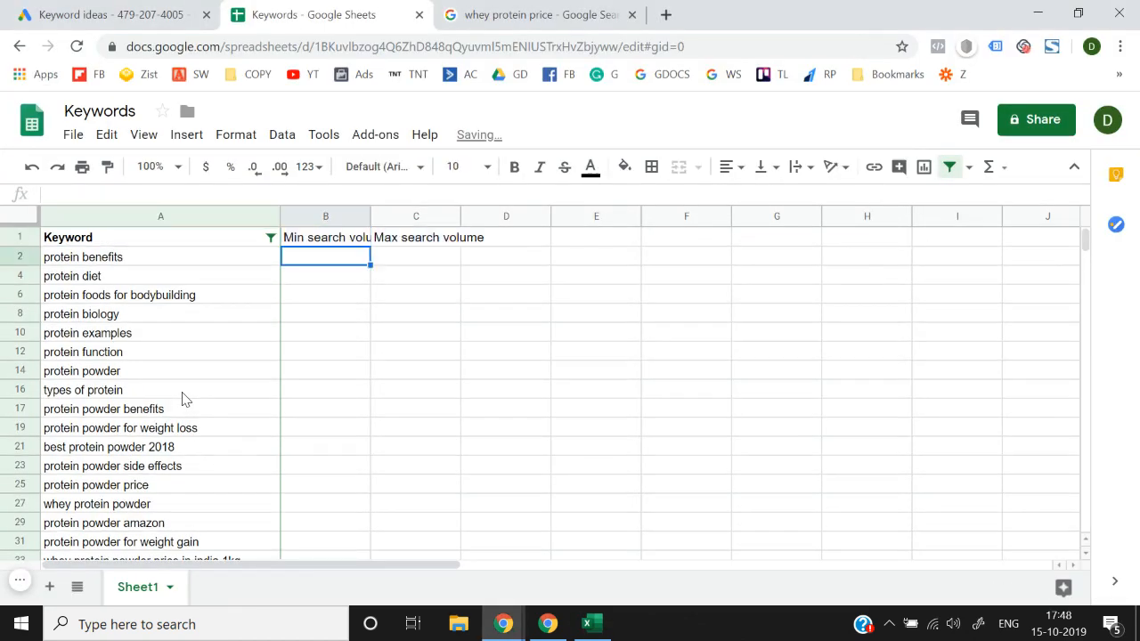
key("ctrl+Down")
key("Left")
key("Up")
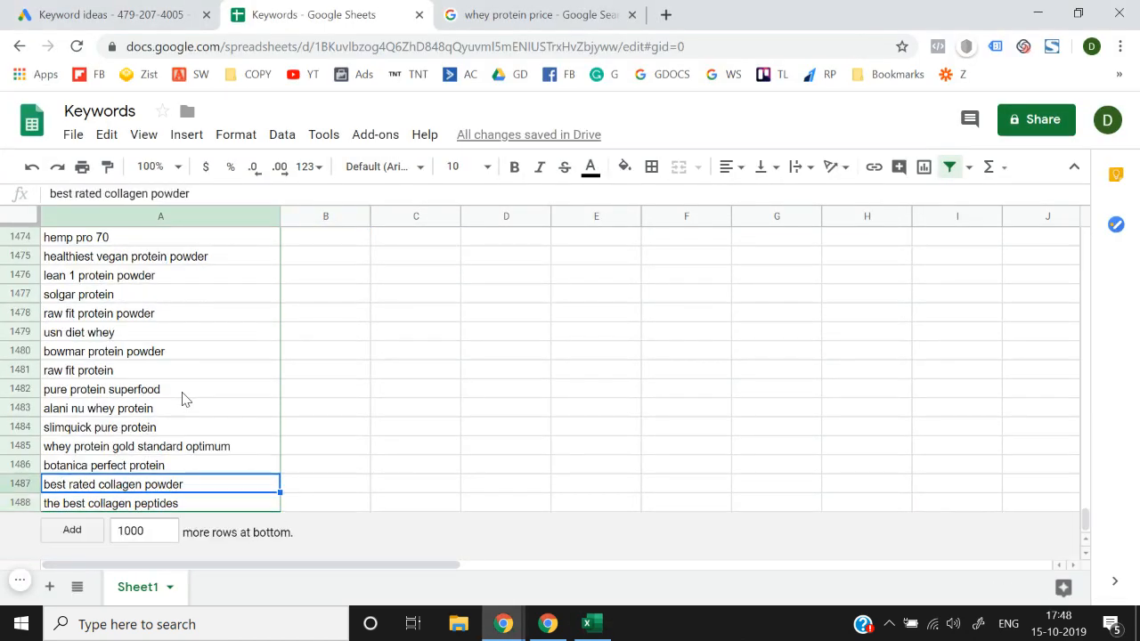
key("ctrl+Home")
key("Right")
key("Down")
key("Down")
key("Down")
key("Down")
key("Down")
key("Down")
key("Down")
key("Down")
key("Down")
key("Down")
key("Down")
key("Down")
key("Down")
key("Down")
key("Down")
key("Down")
key("Down")
key("Down")
key("Down")
key("Down")
key("Down")
key("Down")
key("Down")
key("Down")
key("Down")
key("Down")
key("Down")
key("Down")
key("Down")
key("Down")
key("Down")
key("Down")
key("Down")
key("Down")
key("Down")
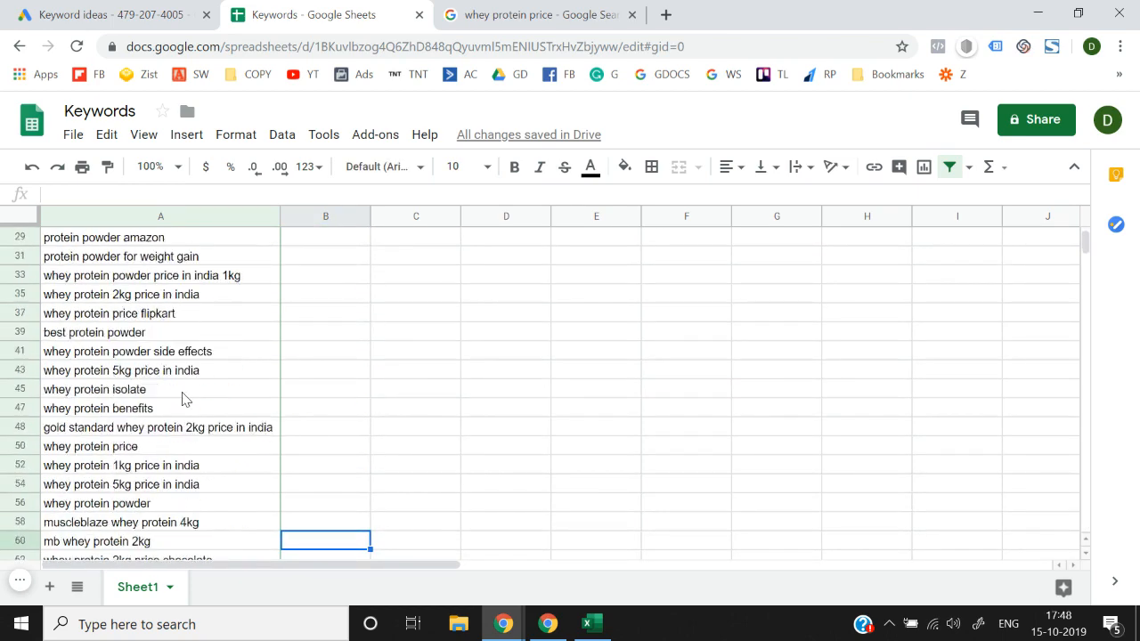
key("Left")
key("Up")
key("Up")
key("Up")
key("Up")
key("Up")
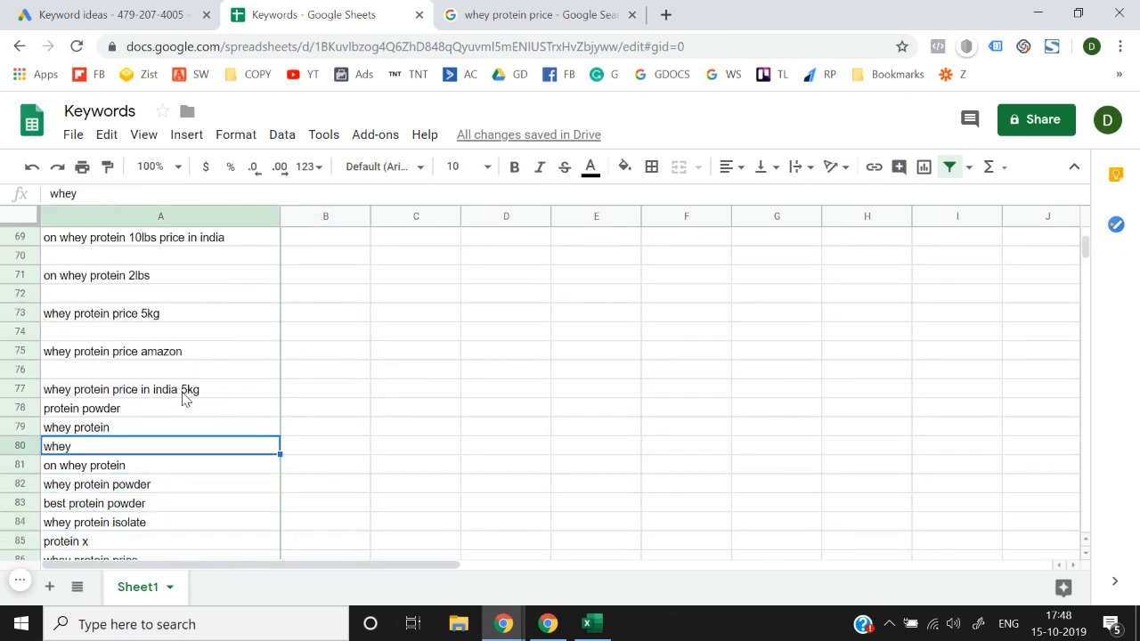
key("Up")
key("Up")
key("alt+Tab")
key("Escape")
key("Down")
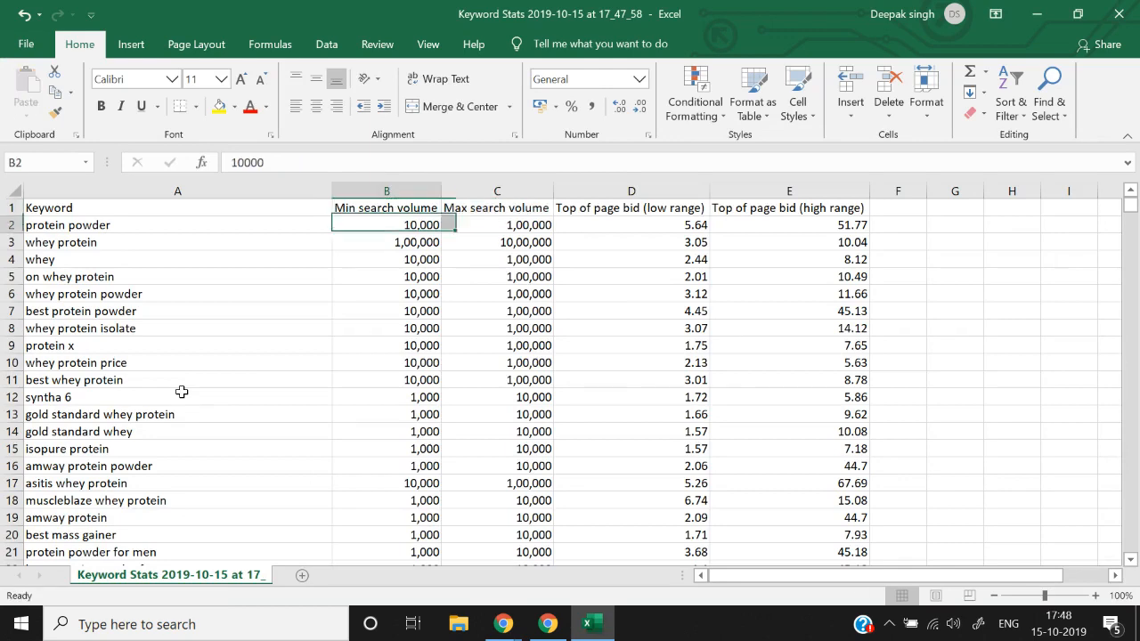
key("shift+Right")
key("ctrl+shift+Down")
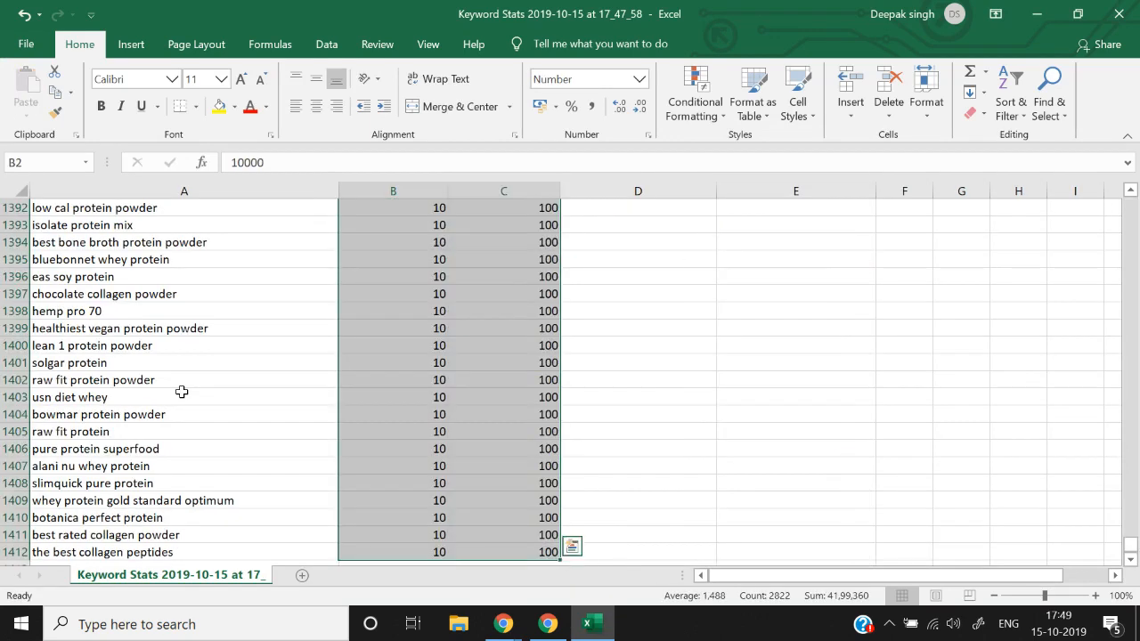
key("ctrl+c")
key("alt+Tab")
key("Left")
key("Right")
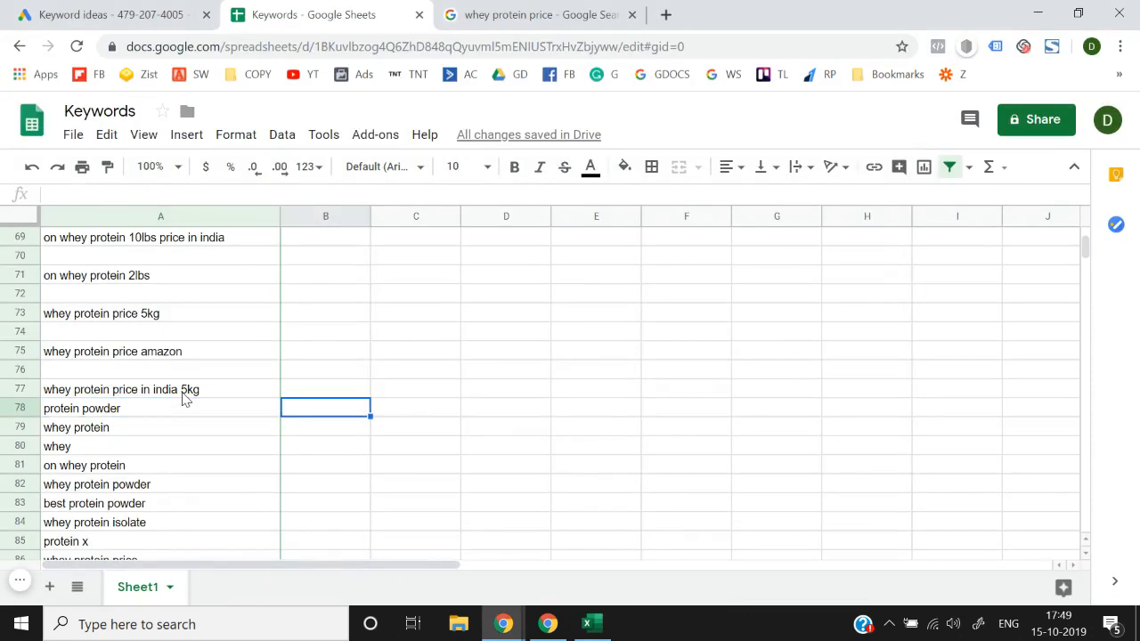
key("alt+e")
key("s")
key("v")
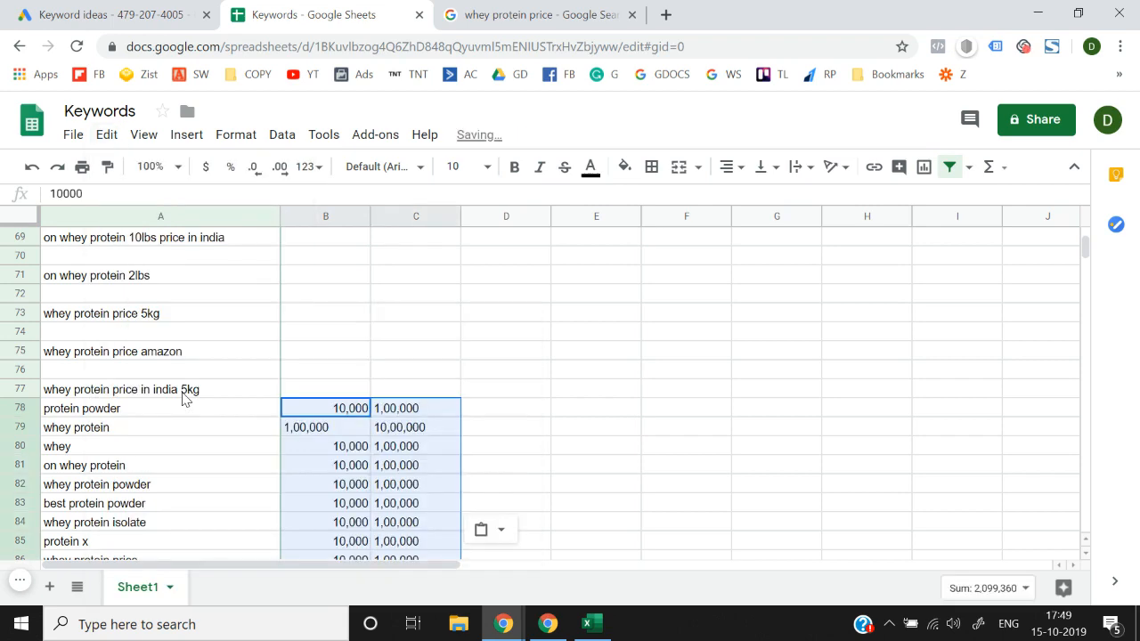
Copy the Top of page bid low range and high range headers from Excel and paste them as values only into D1:E1
key("Right")
key("Left")
key("Right")
key("Right")
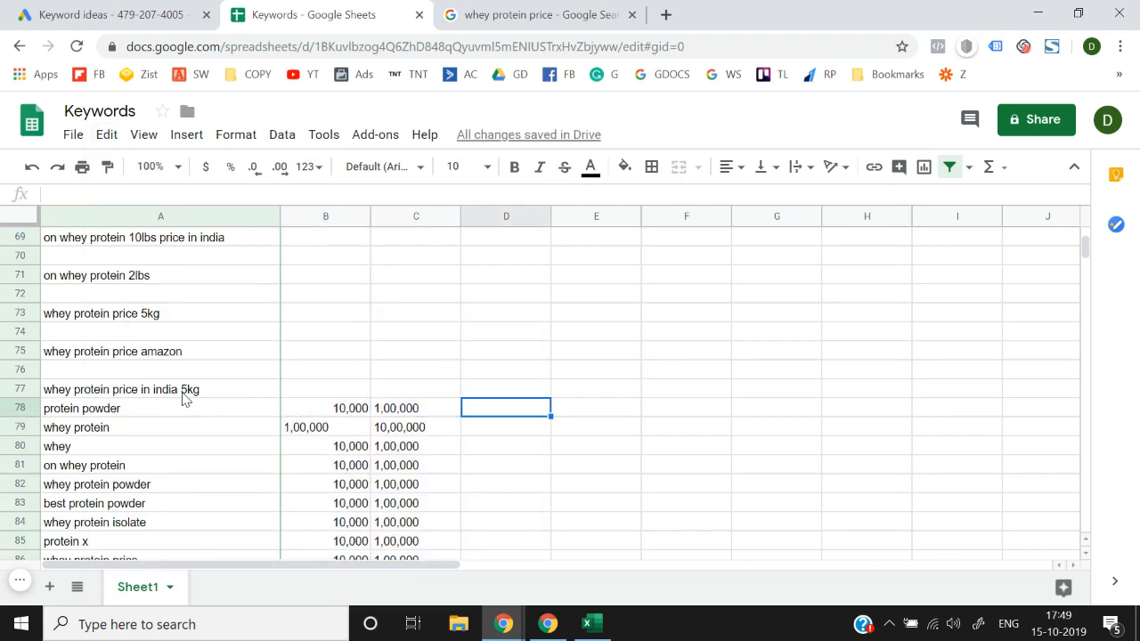
key("ctrl+Up")
key("alt+Tab")
key("ctrl+Up")
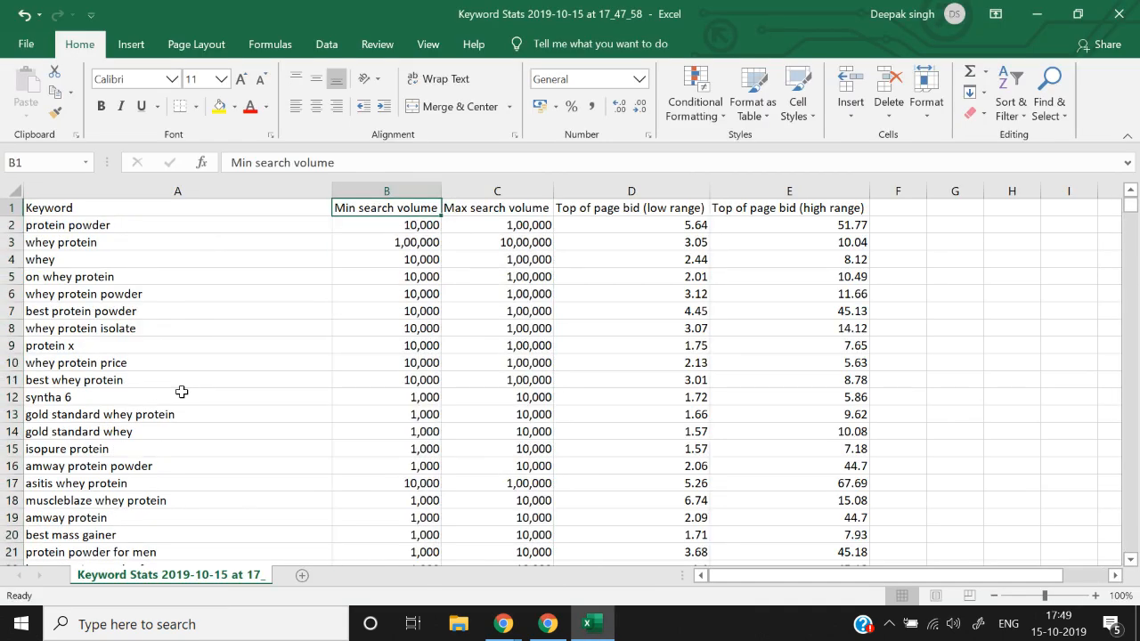
key("Right")
key("Right")
key("shift+Right")
key("ctrl+c")
key("alt+Tab")
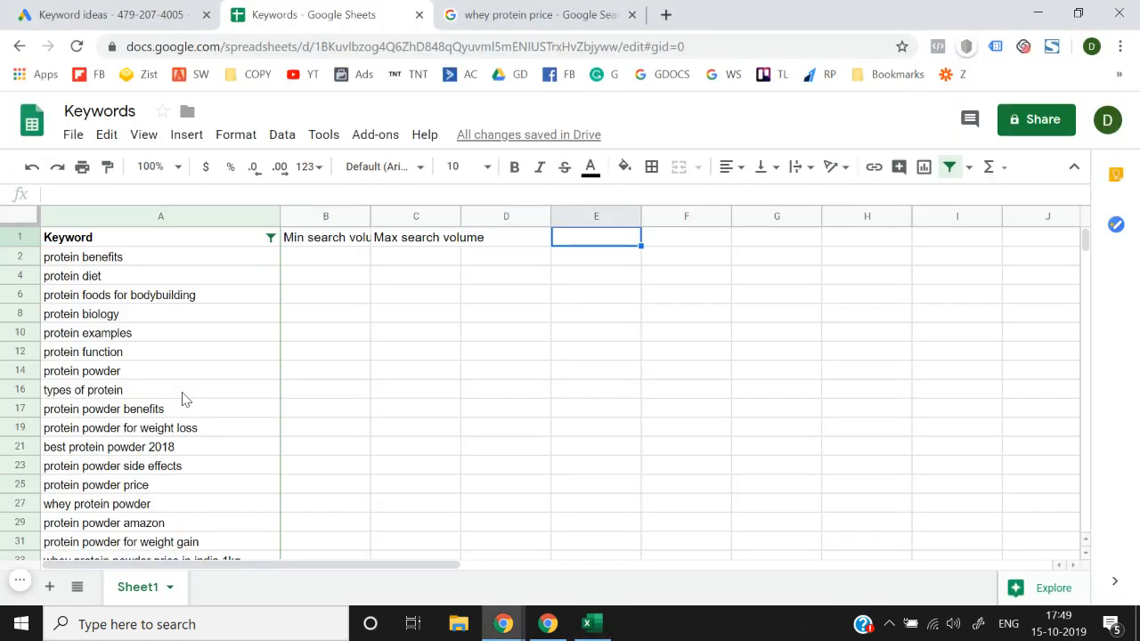
key("alt+e")
key("s")
key("v")
Copy the low and high range bid values from D2:E2 down to the first gap in Excel and paste them as values only at D78
key("alt+Tab")
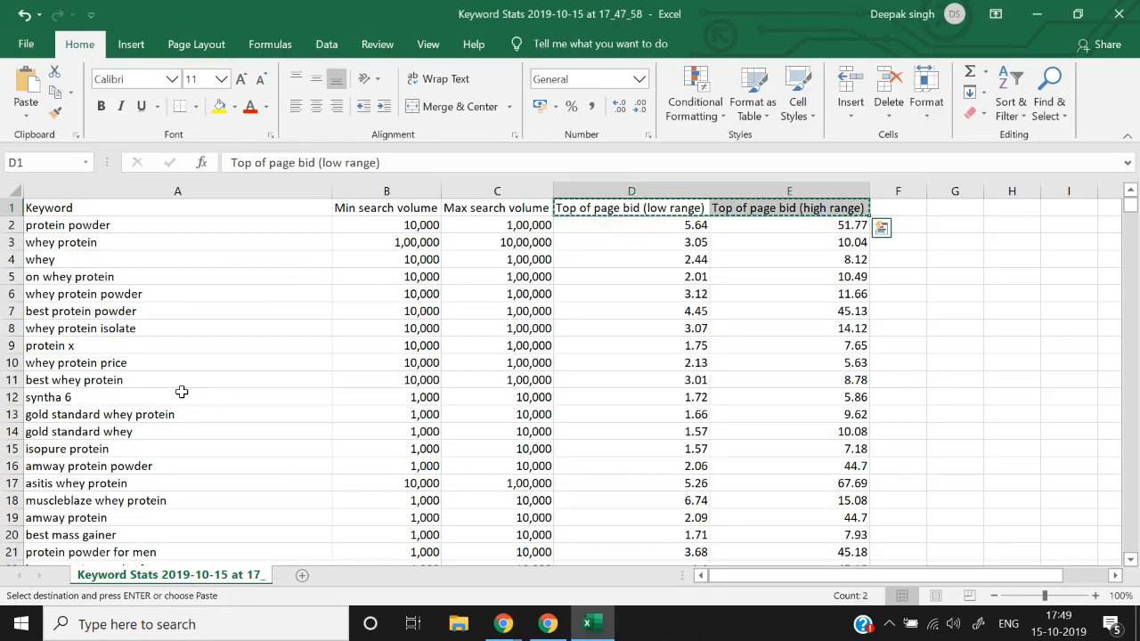
key("Down")
key("shift+Right")
key("ctrl+shift+Down")
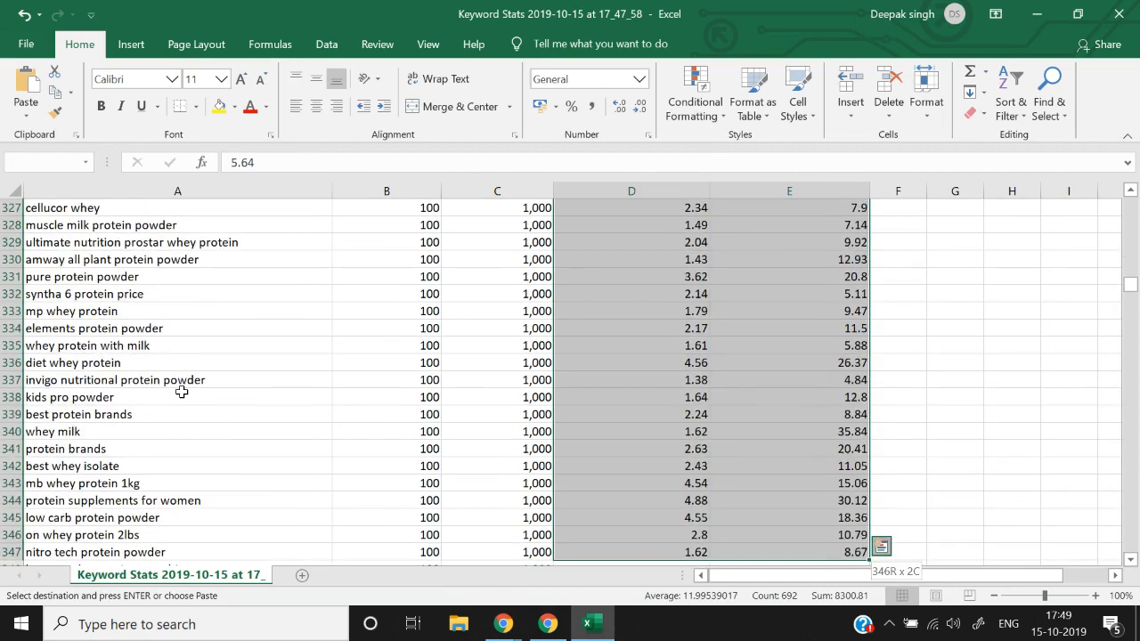
key("ctrl+q")
key("Escape")
key("alt+Tab")
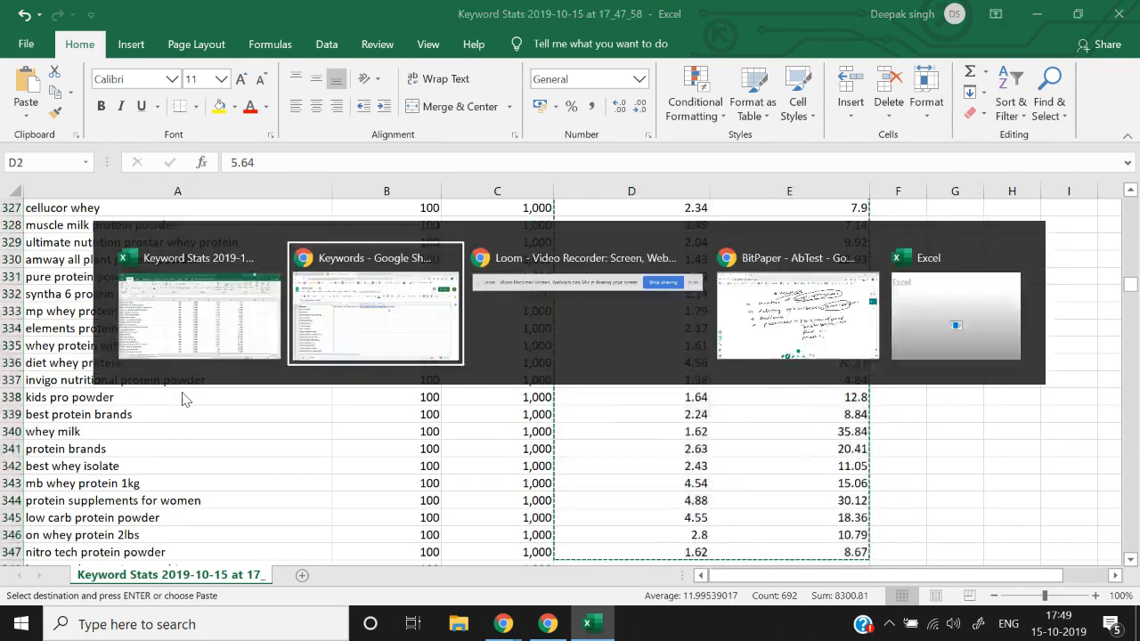
key("Down")
key("Down")
key("Left")
key("Left")
key("ctrl+Down")
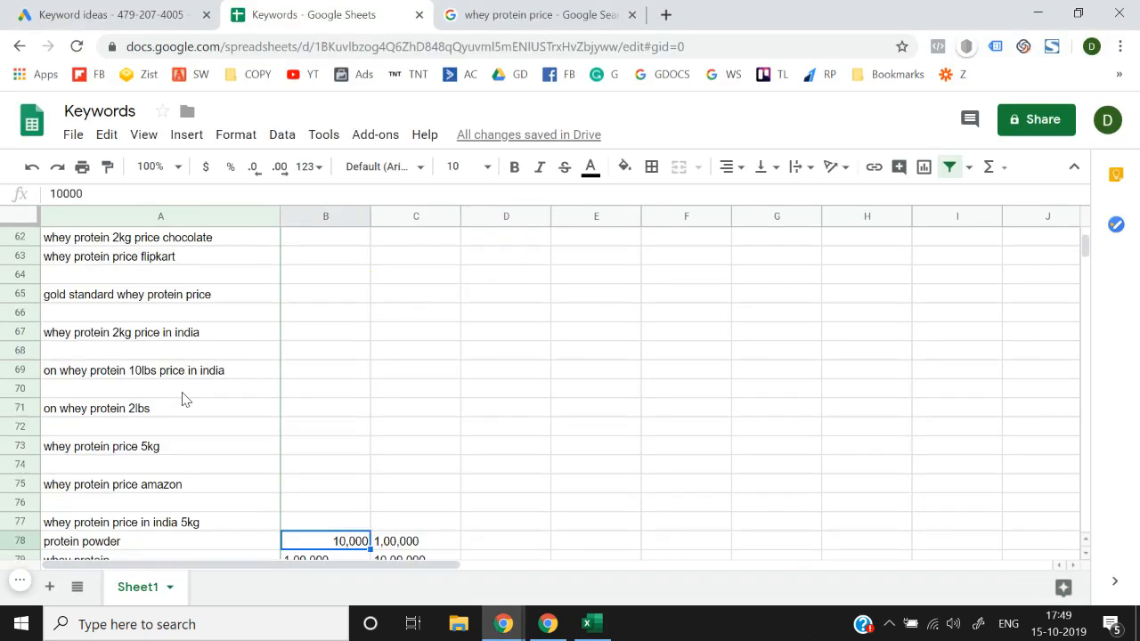
key("Right")
key("Right")
key("alt+e")
key("s")
key("v")
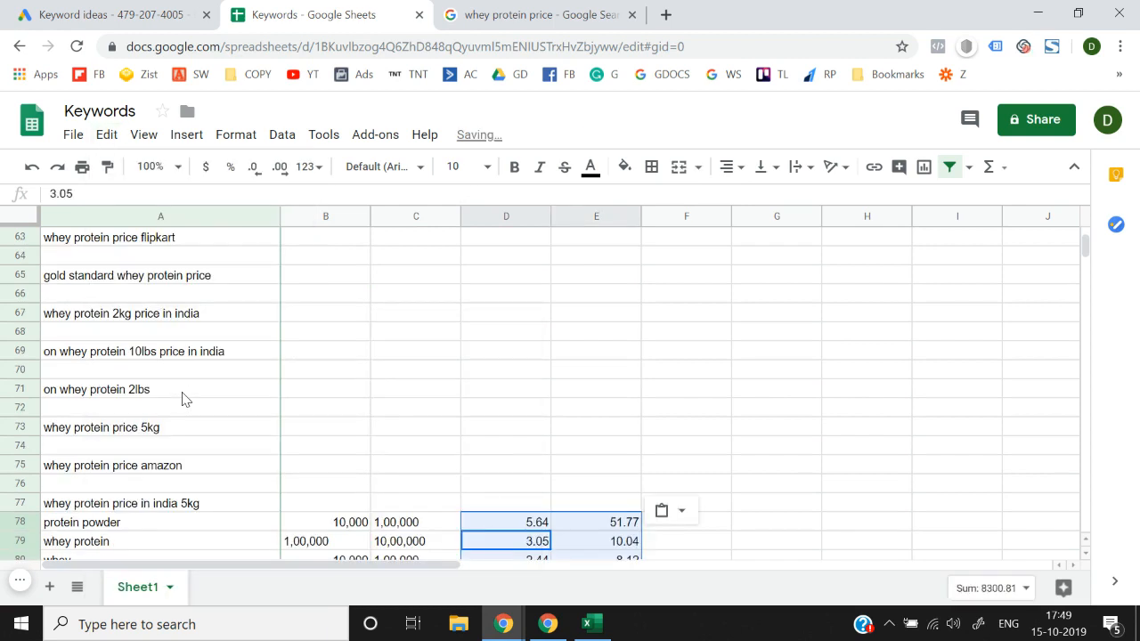
Turn off the existing filter on the Keyword column of the Keywords sheet
key("ctrl+Left")
key("ctrl+Up")
key("ctrl+Up")
key("ctrl+Up")
key("ctrl+Up")
key("ctrl+Up")
key("ctrl+Up")
key("ctrl+Up")
key("ctrl+Up")
key("ctrl+Home")
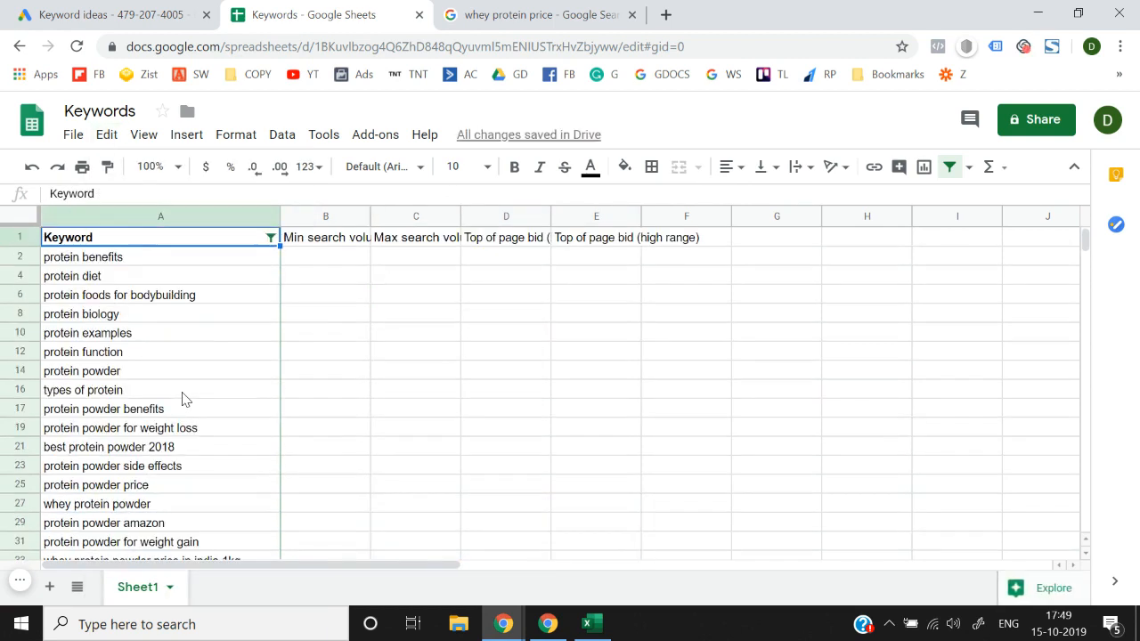
key("Down")
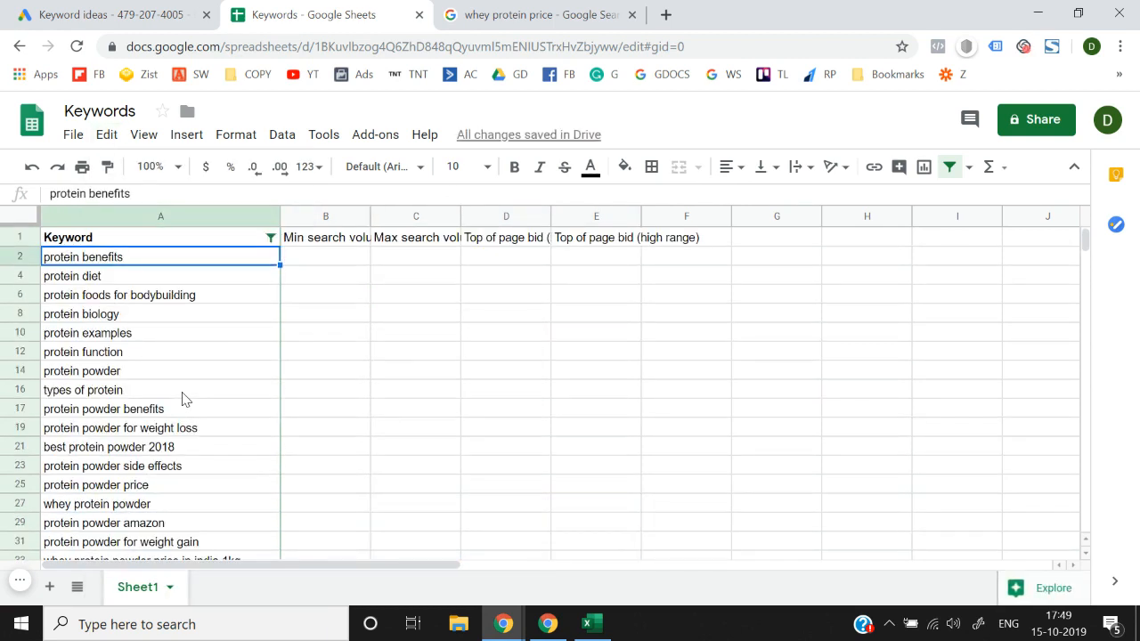
left_click(271, 238)
left_click(400, 382)
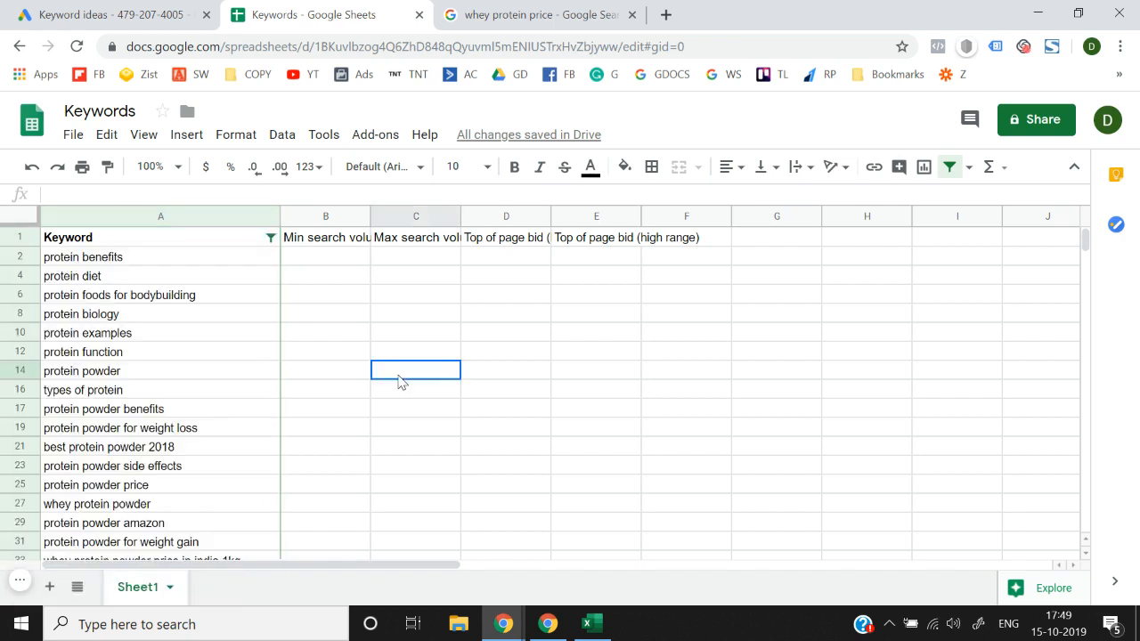
left_click(206, 243)
left_click(281, 135)
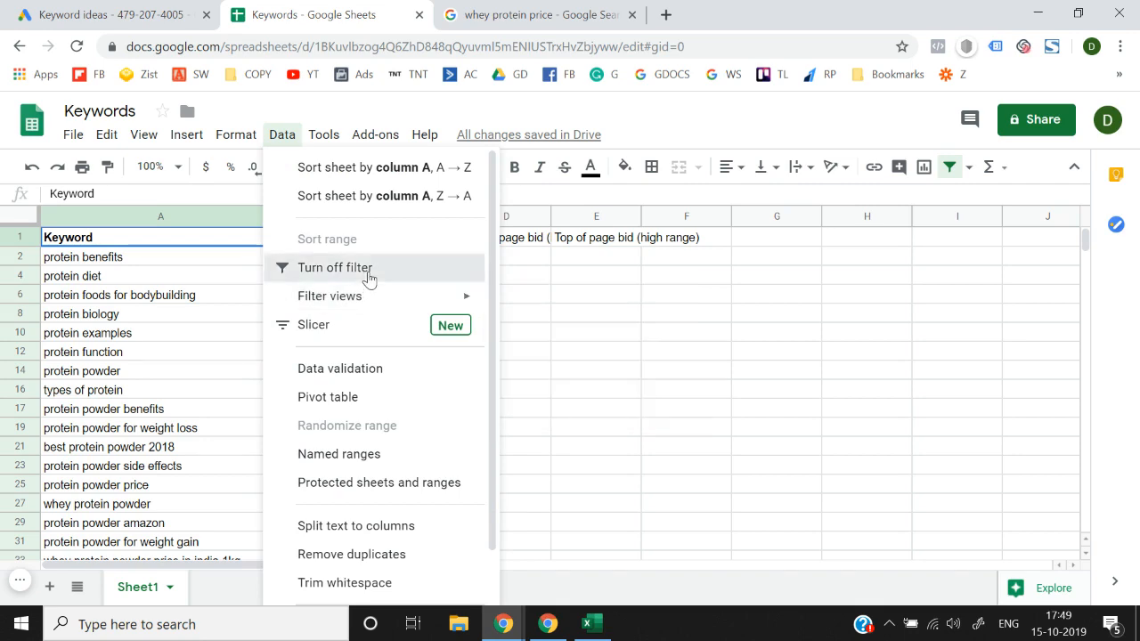
left_click(369, 269)
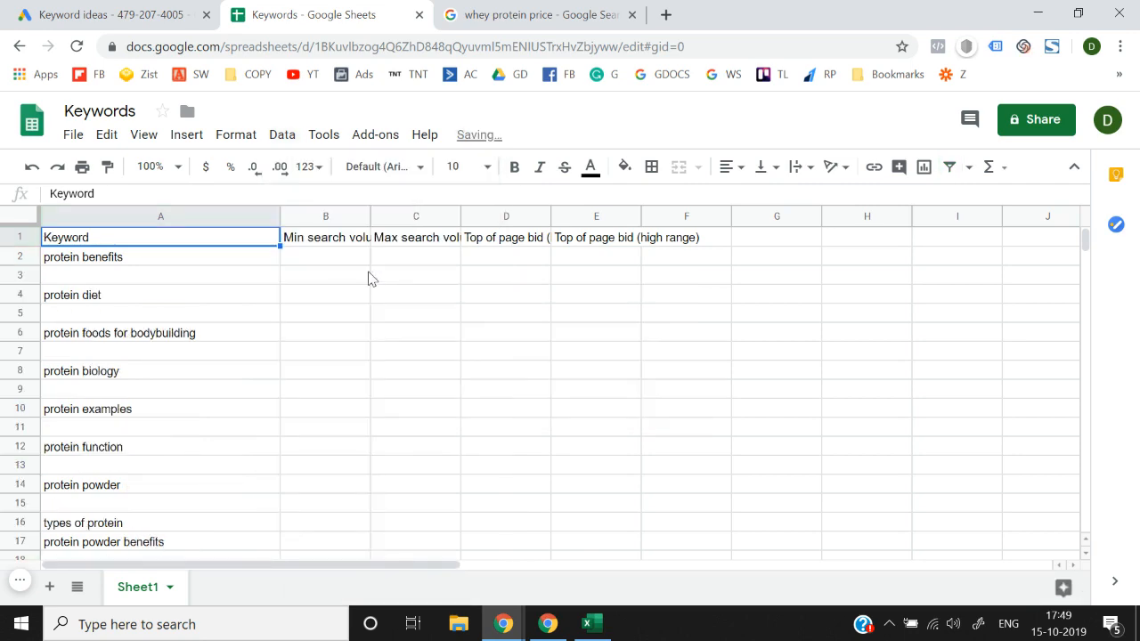
Create a filter over all five columns of data, from A1 to E1488
key("shift+Right")
key("shift+Right")
key("shift+Right")
key("shift+Right")
key("shift+Down")
key("shift+Down")
key("shift+Down")
key("shift+Down")
key("shift+Down")
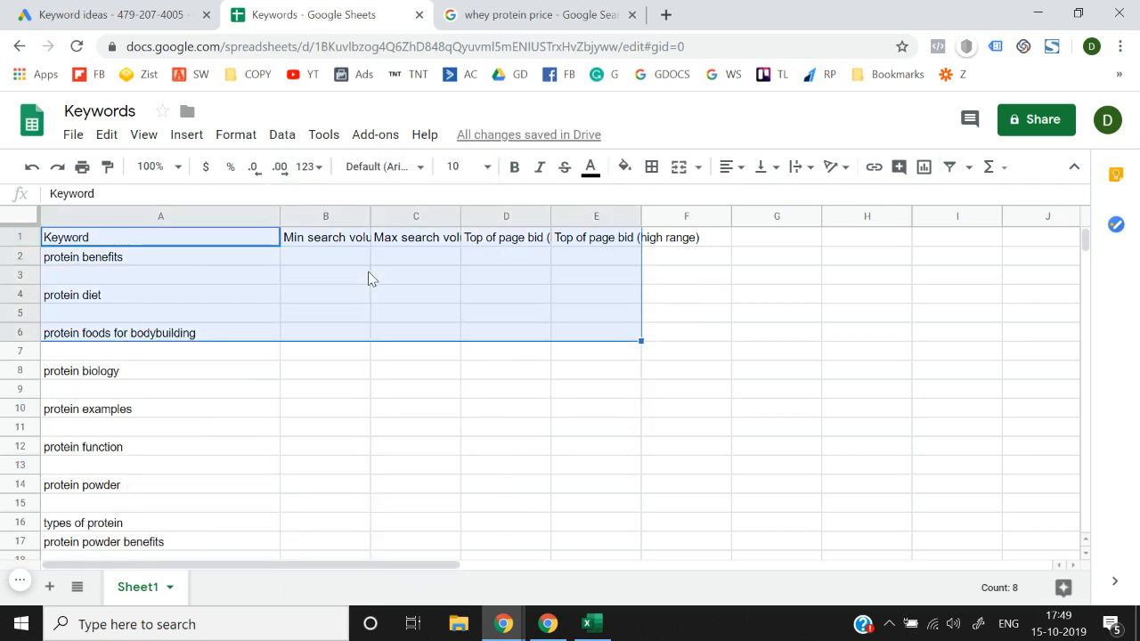
key("ctrl+shift+Down")
key("ctrl+shift+Down")
key("ctrl+shift+Down")
key("ctrl+shift+Down")
key("ctrl+shift+Down")
key("ctrl+shift+Down")
key("ctrl+shift+Down")
key("ctrl+shift+Down")
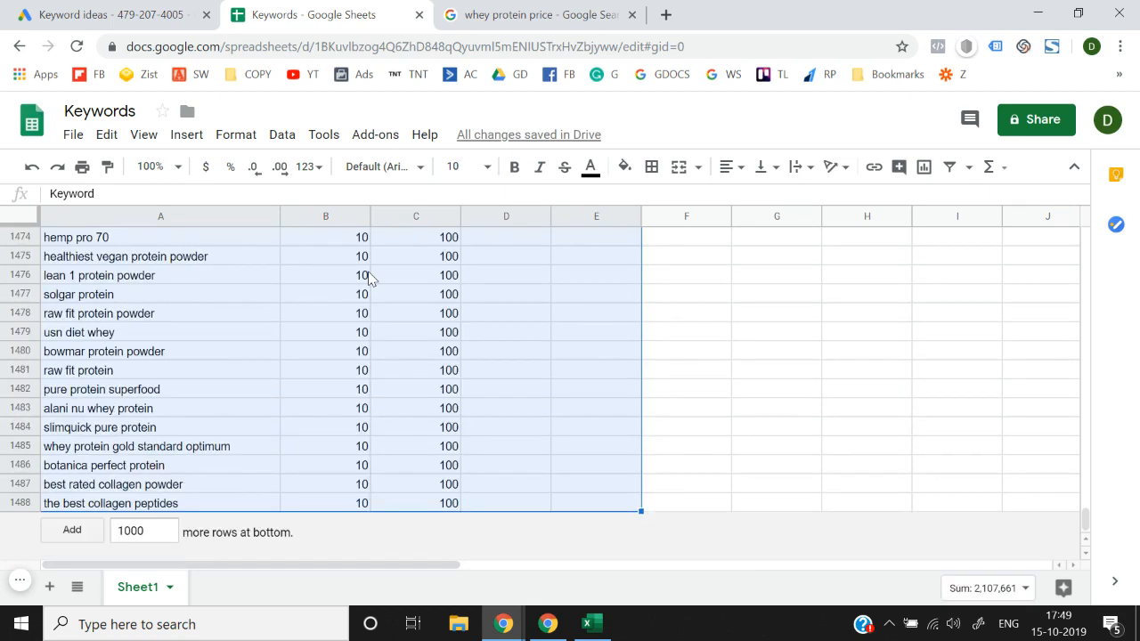
left_click(281, 135)
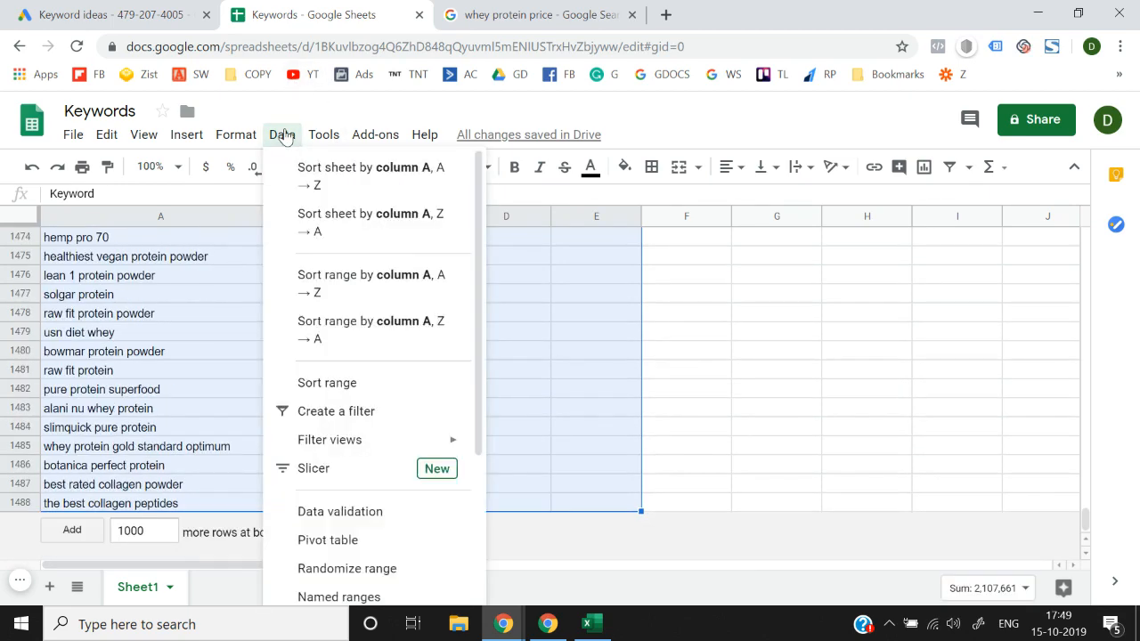
left_click(339, 411)
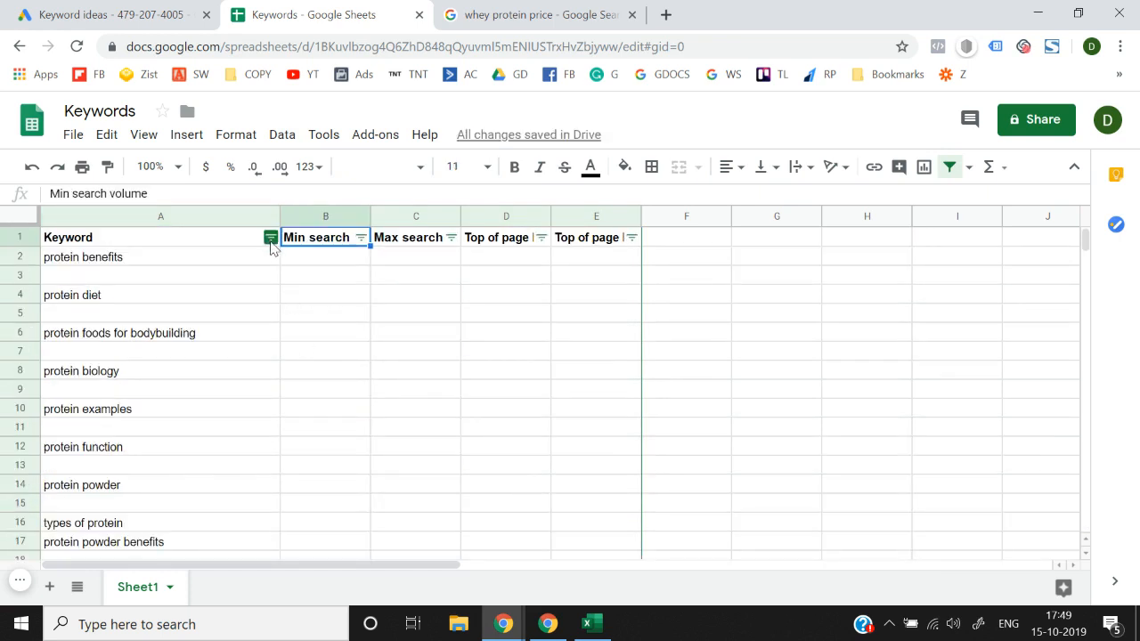
Filter the Keyword column by values to exclude the blanks
left_click(271, 238)
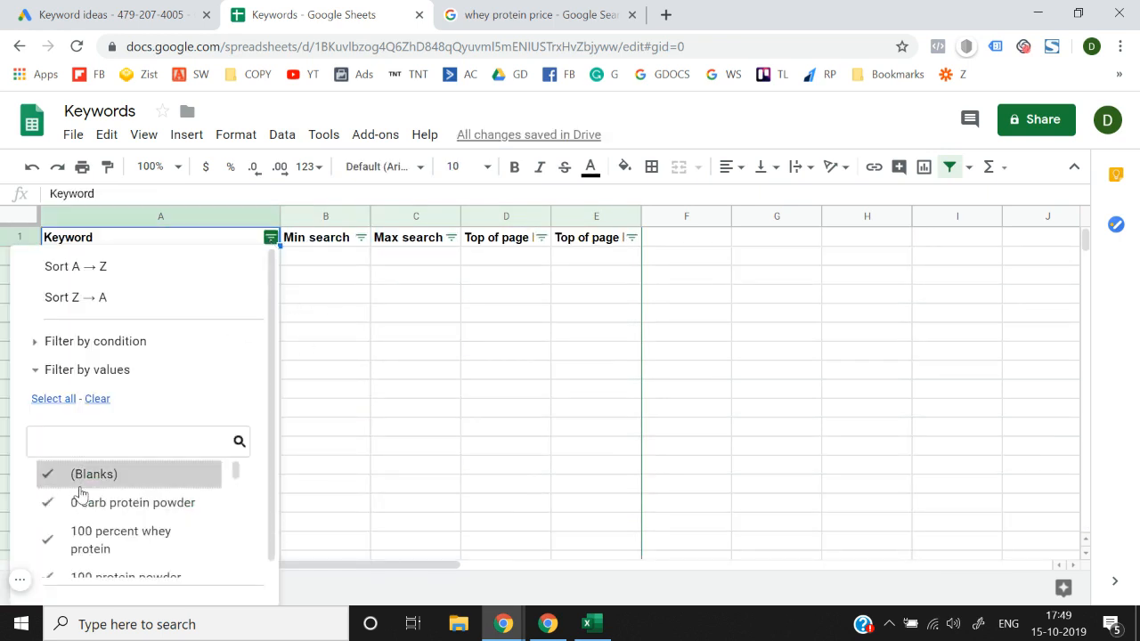
scroll(237, 535, "down", 3)
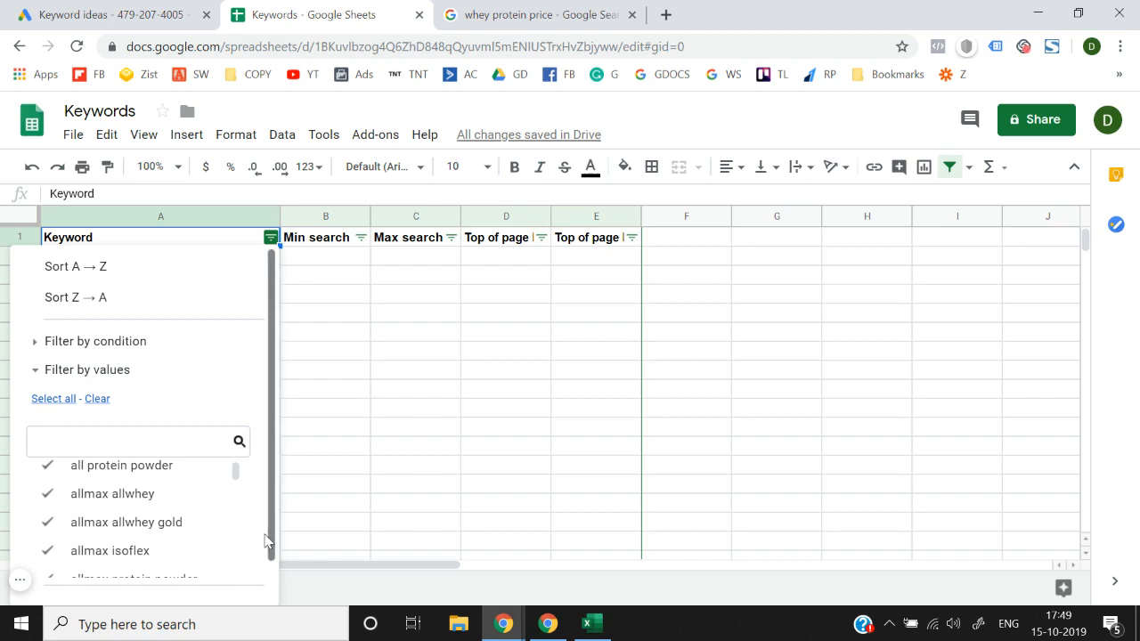
scroll(240, 535, "down", 1)
left_click(233, 585)
key("Down")
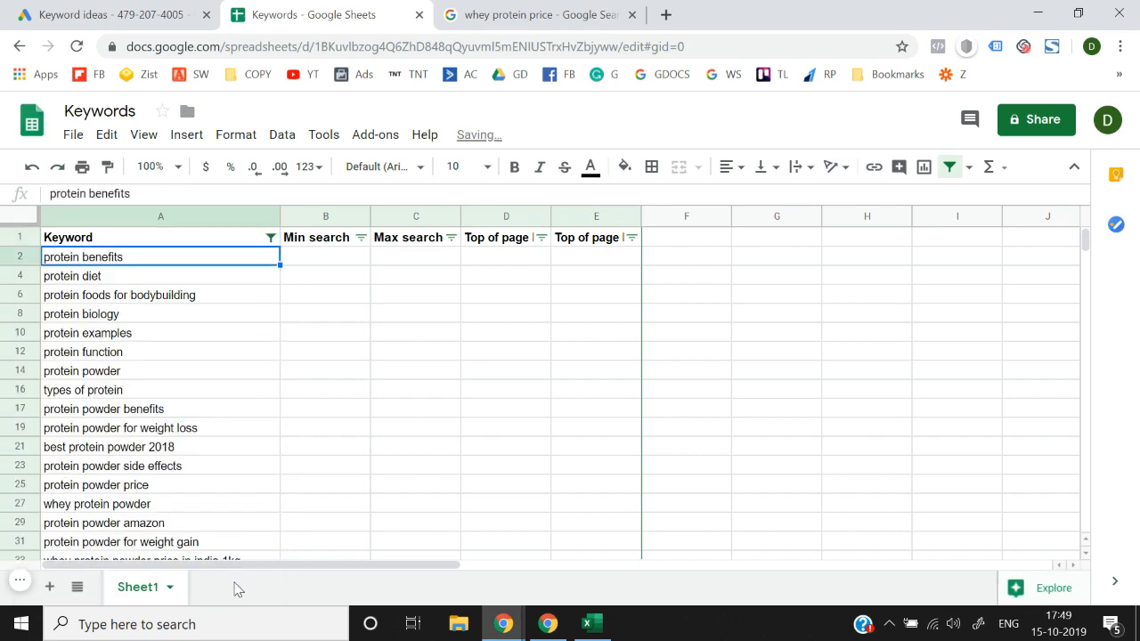
Examine the filtered list from its last row upward along the minimum search column, checking keywords against their search volumes and bids
key("ctrl+Down")
key("Right")
key("Up")
key("Up")
key("Up")
key("Up")
key("Up")
key("Up")
key("Up")
key("Up")
key("Up")
key("Up")
key("Up")
key("Up")
key("Up")
key("Up")
key("Up")
key("Up")
key("Up")
key("Up")
key("Up")
key("Up")
key("Up")
key("Up")
key("Up")
key("Up")
key("Up")
key("Up")
key("Up")
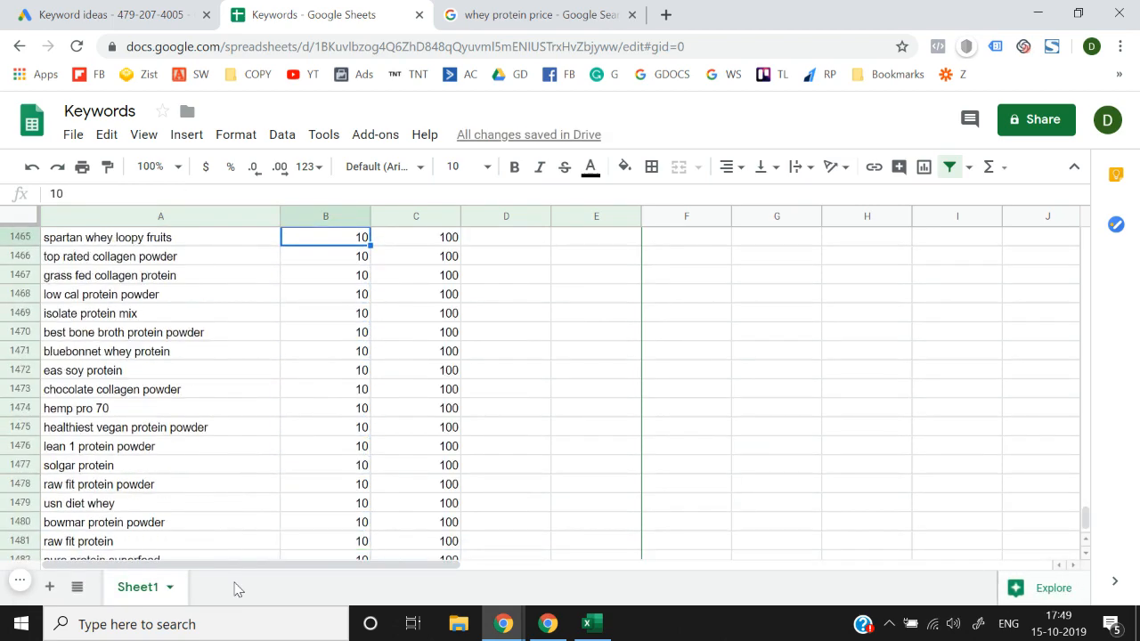
key("Up")
key("Up")
key("Up")
key("Up")
key("Up")
key("Up")
key("Up")
key("Up")
key("Up")
key("Up")
key("Up")
key("Up")
key("Up")
key("Up")
key("Up")
key("Up")
key("Up")
key("Up")
key("Up")
key("Up")
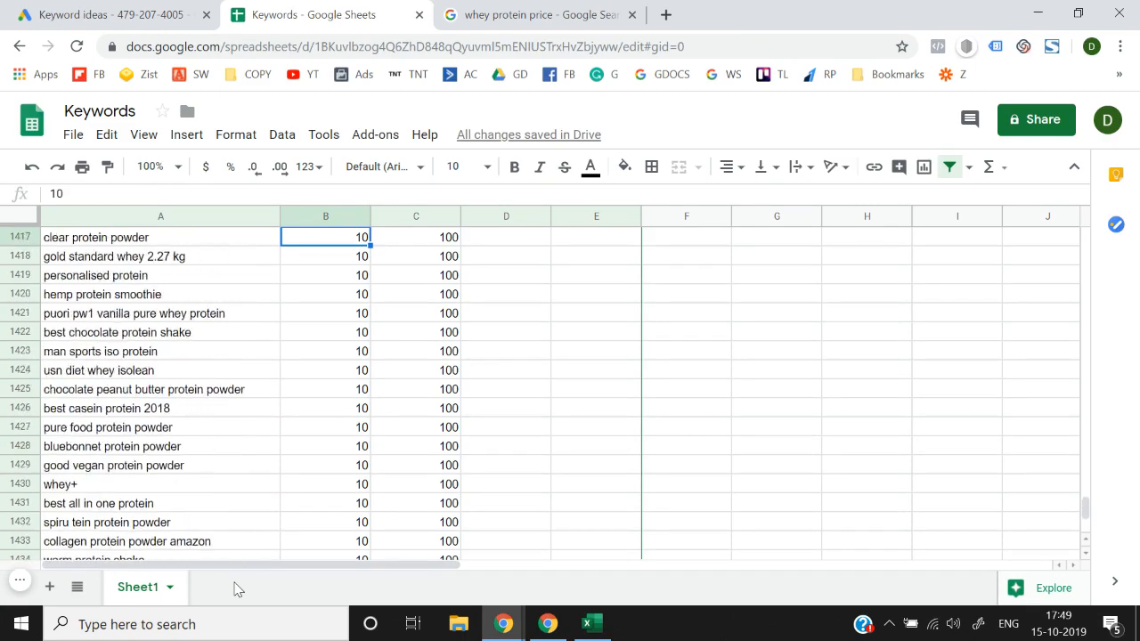
key("Up")
key("Up")
key("Up")
key("Up")
key("Up")
key("Up")
key("Up")
key("Up")
key("Up")
key("Up")
key("Up")
key("Up")
key("Up")
key("Up")
key("Up")
key("Up")
key("Up")
key("Up")
key("Up")
key("Up")
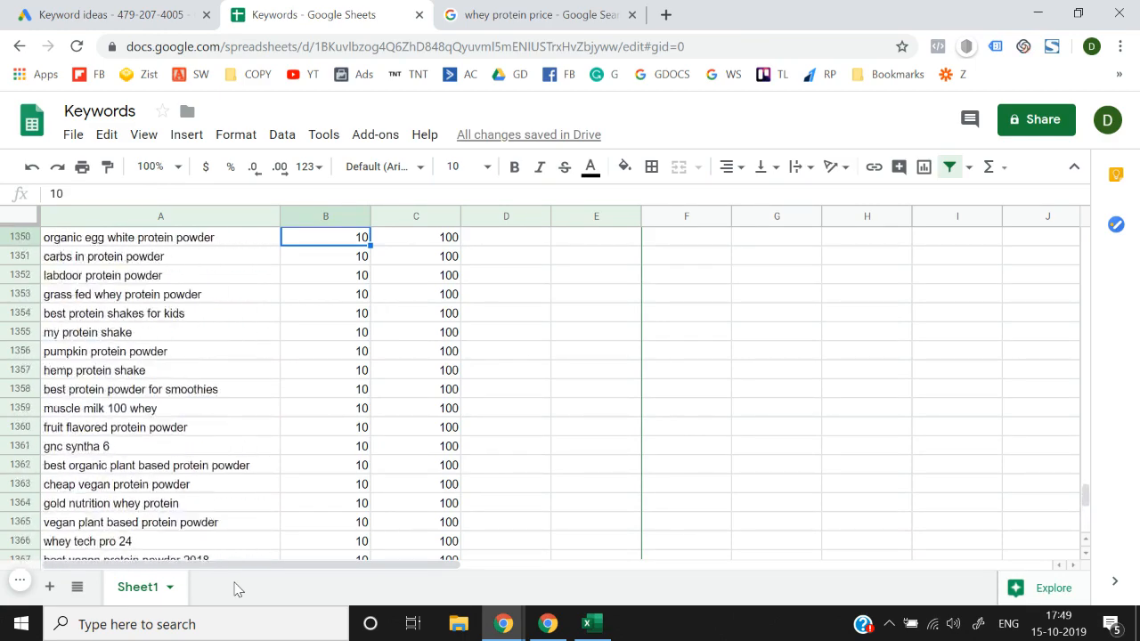
key("Up")
key("Up")
key("Up")
key("Up")
key("Up")
key("Up")
key("Up")
key("Up")
key("Up")
key("Up")
key("Up")
key("Up")
key("Up")
key("Up")
key("Up")
key("Up")
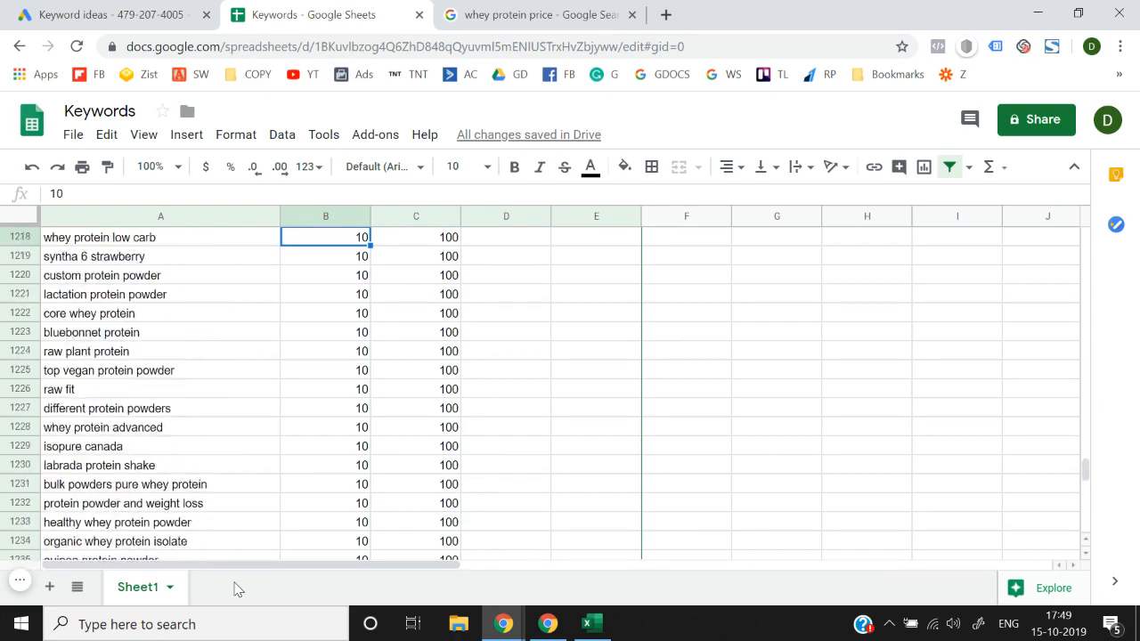
key("Up")
key("Up")
key("Up")
key("Up")
key("Up")
key("Up")
key("Up")
key("Up")
key("Up")
key("Up")
key("Up")
key("Up")
key("Up")
key("Up")
key("Up")
key("Up")
key("Up")
key("Up")
key("Up")
key("Up")
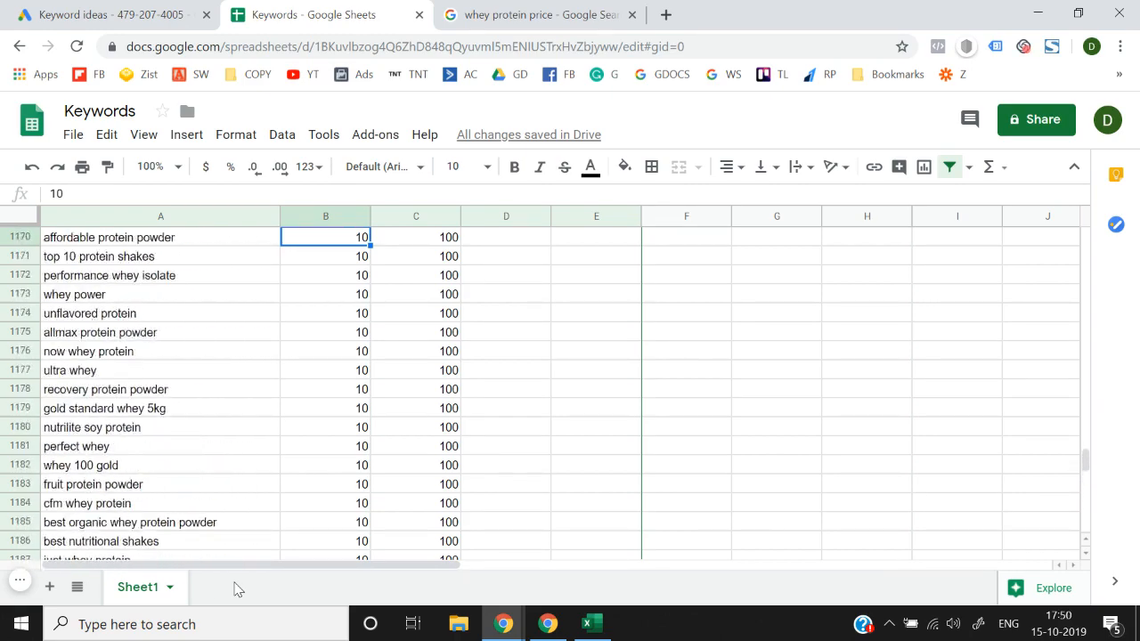
Inspect the rows around row 78, where keywords without search data meet the Keyword Planner entries with volumes and bids
key("ctrl+Up")
key("Up")
key("Up")
key("Up")
key("Up")
key("Up")
key("Up")
key("Up")
key("Up")
key("Up")
key("Up")
key("Up")
key("Up")
key("Up")
key("Up")
key("Up")
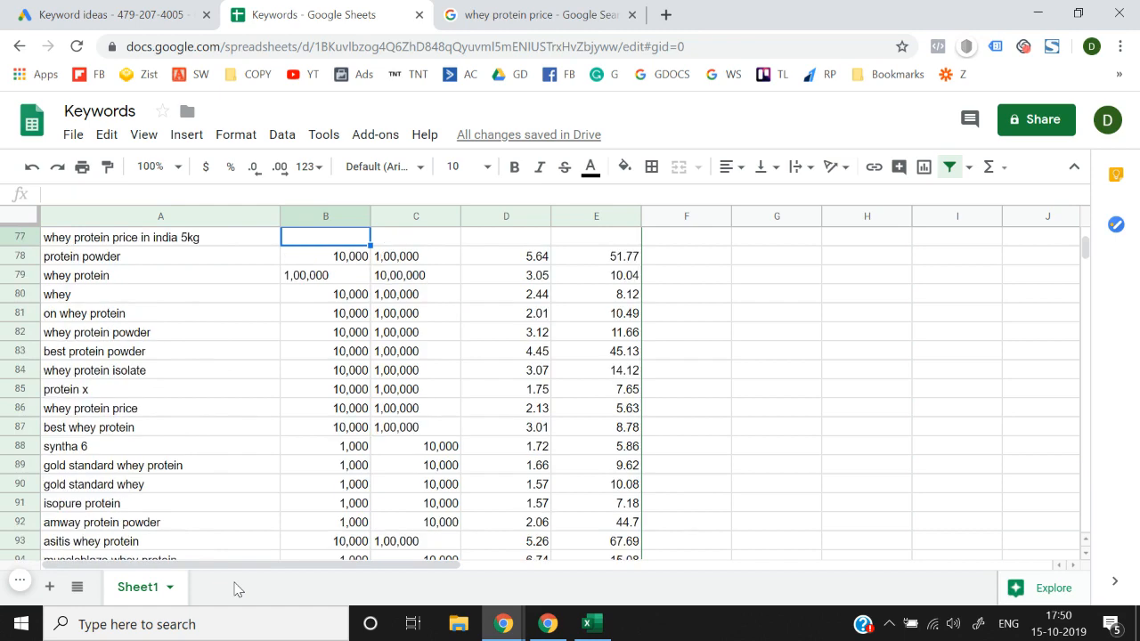
key("Down")
key("Down")
key("Down")
key("Down")
key("Down")
key("Down")
key("Down")
key("Down")
key("Down")
key("Down")
key("Down")
key("Down")
key("Down")
key("Down")
key("Down")
key("Down")
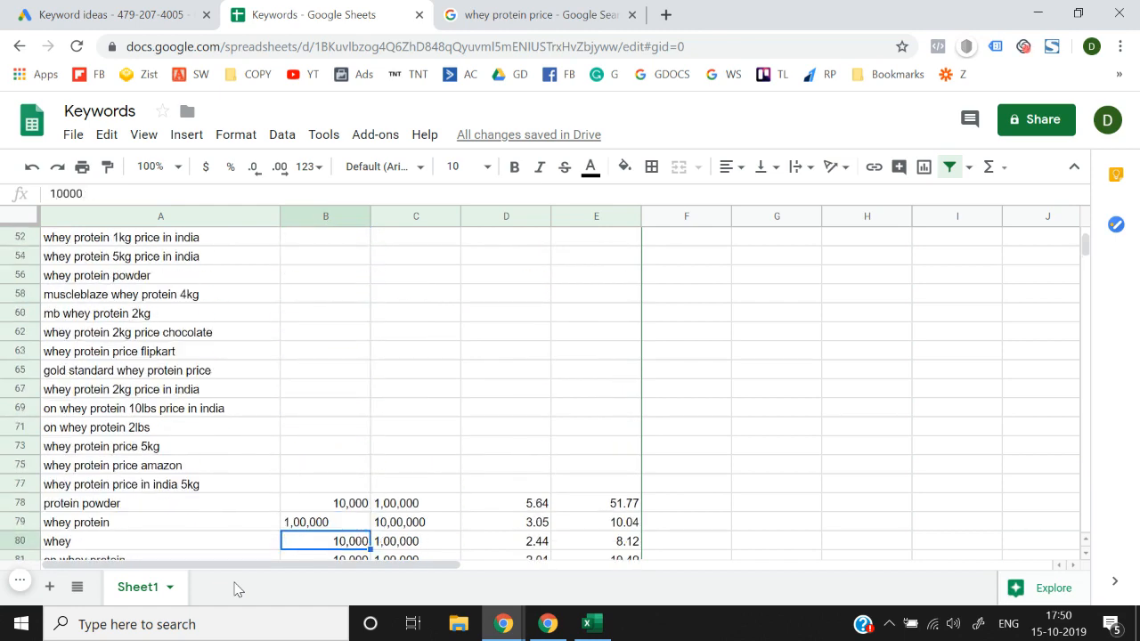
Check the first Keyword Planner entry in A78 and return to the first keyword under the header in A2
key("Up")
key("Up")
key("Left")
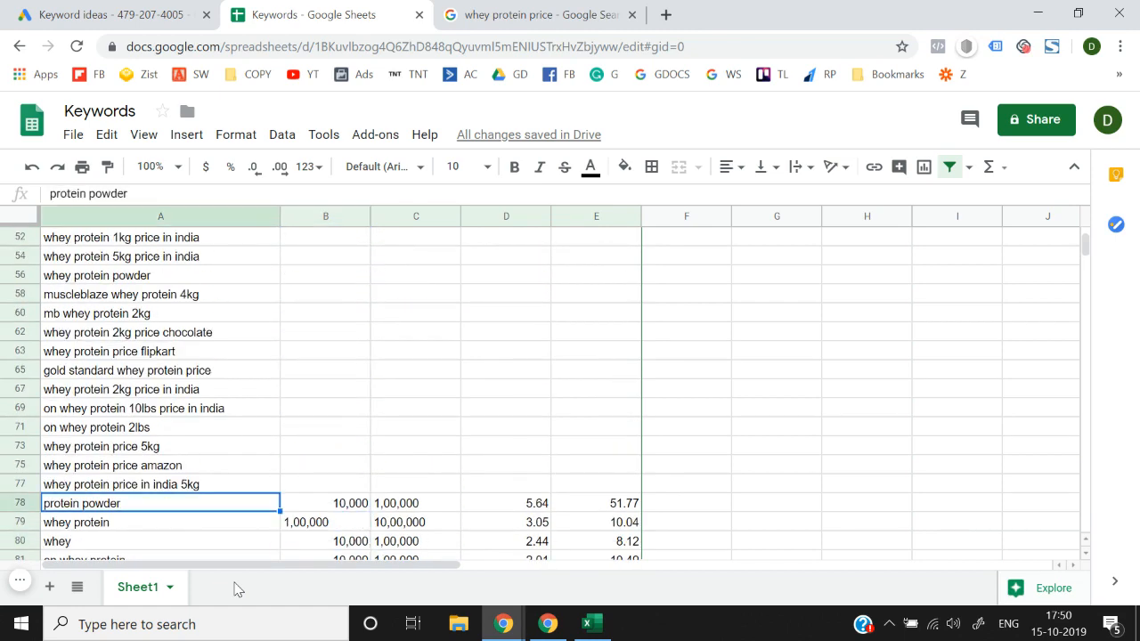
key("Up")
key("ctrl+Up")
key("Right")
key("Left")
key("Down")
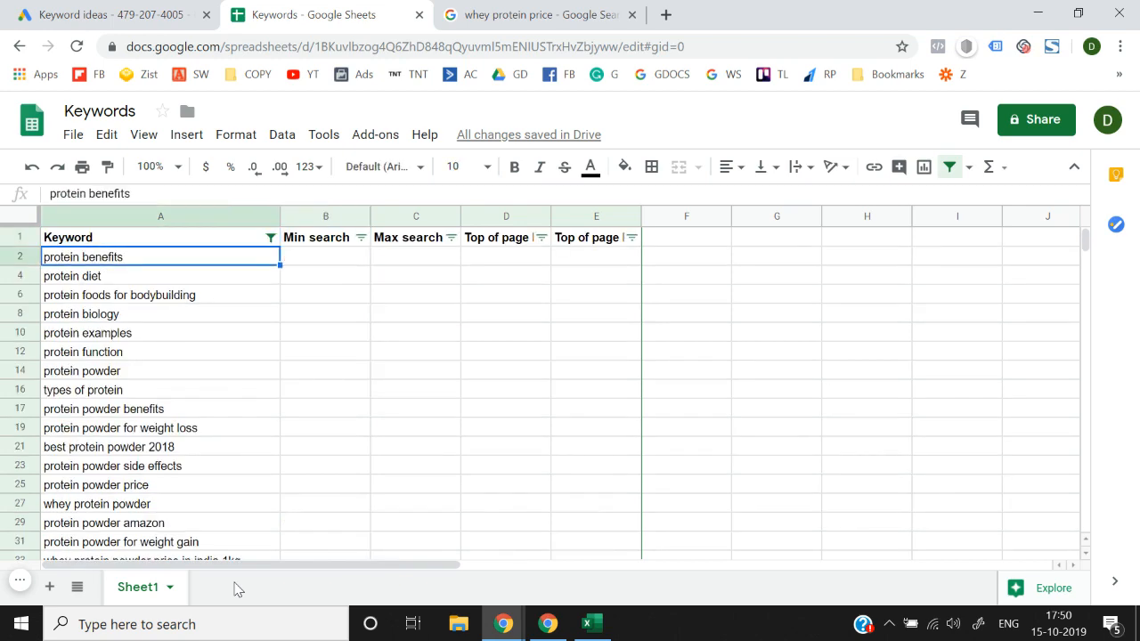
Examine the keywords from A2 down to the rows just above row 78 that have no search volumes or bids
key("shift+Down")
key("shift+Down")
key("shift+Down")
key("shift+Down")
key("shift+Down")
key("shift+Down")
key("shift+Down")
key("shift+Down")
key("shift+Down")
key("shift+Down")
key("shift+Down")
key("shift+Down")
key("shift+Down")
key("shift+Down")
key("shift+Down")
key("shift+Down")
key("shift+Down")
key("shift+Down")
key("shift+Down")
key("shift+Down")
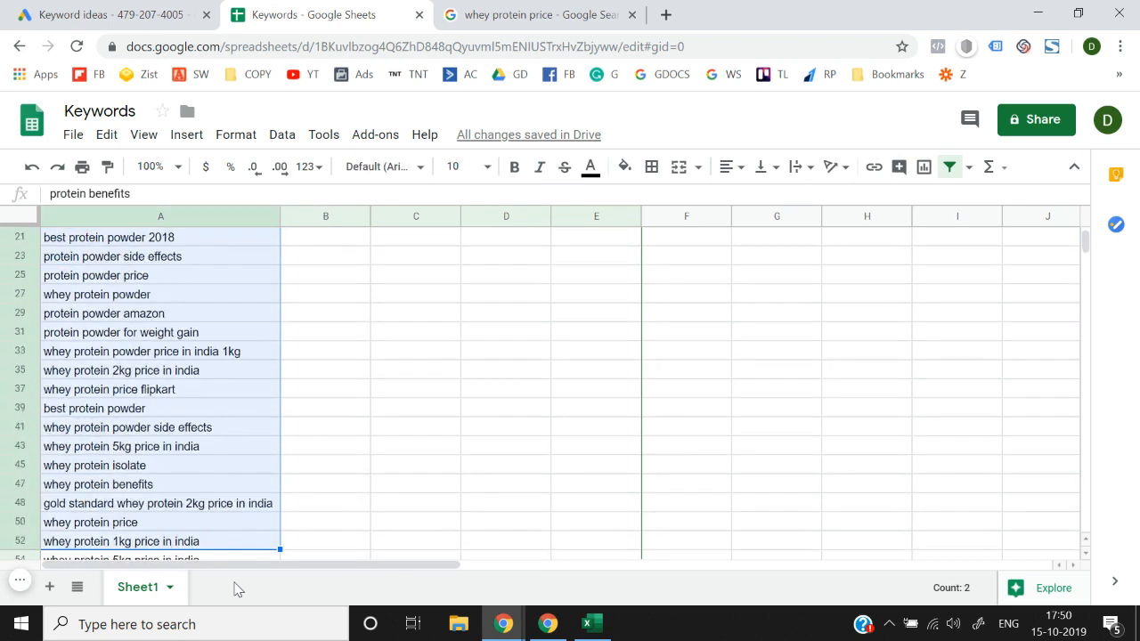
key("shift+Down")
key("shift+Down")
key("shift+Down")
key("shift+Down")
key("shift+Down")
key("shift+Down")
key("shift+Down")
key("shift+Down")
key("shift+Down")
key("shift+Down")
key("shift+Up")
key("shift+Up")
key("shift+Up")
key("shift+Up")
key("shift+Up")
key("shift+Up")
key("shift+Up")
key("shift+Up")
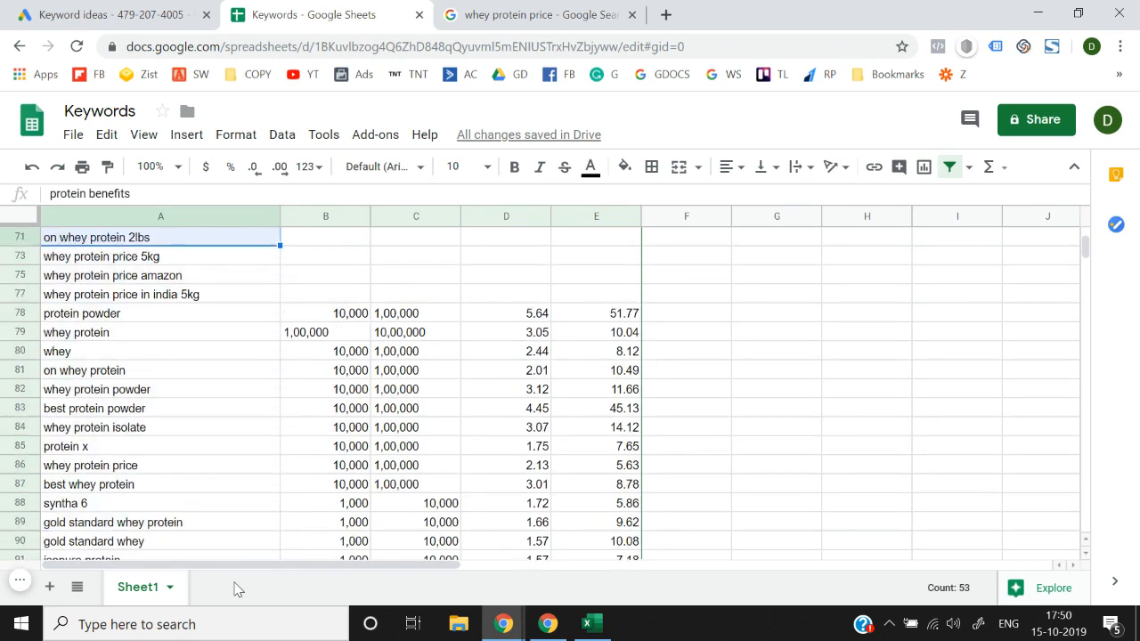
key("Down")
key("Up")
key("Up")
key("Right")
key("Down")
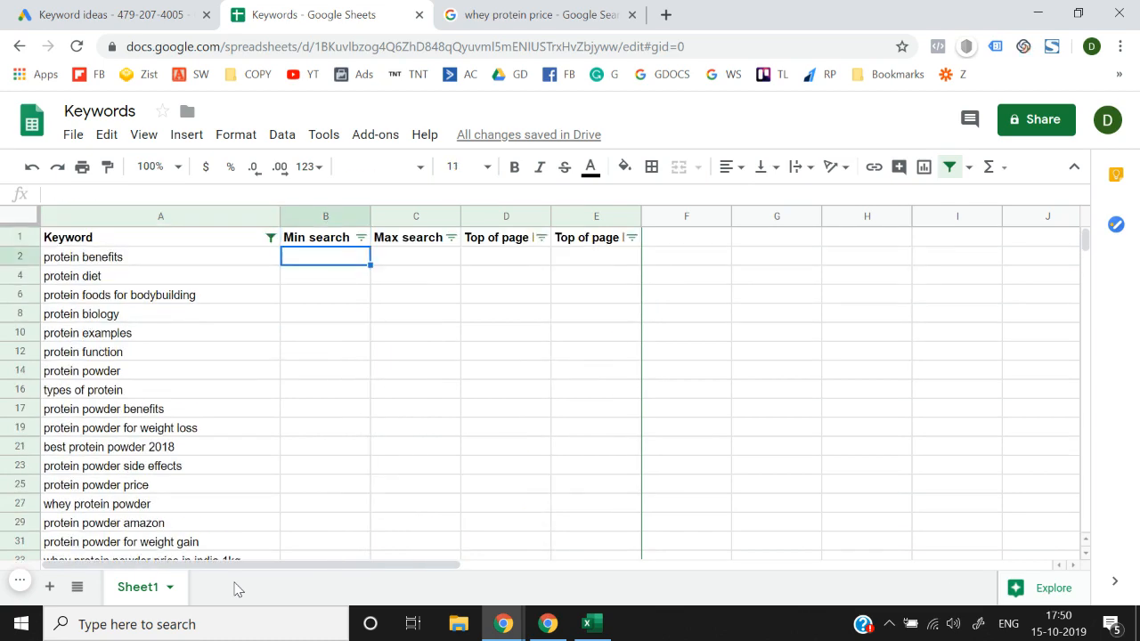
key("Left")
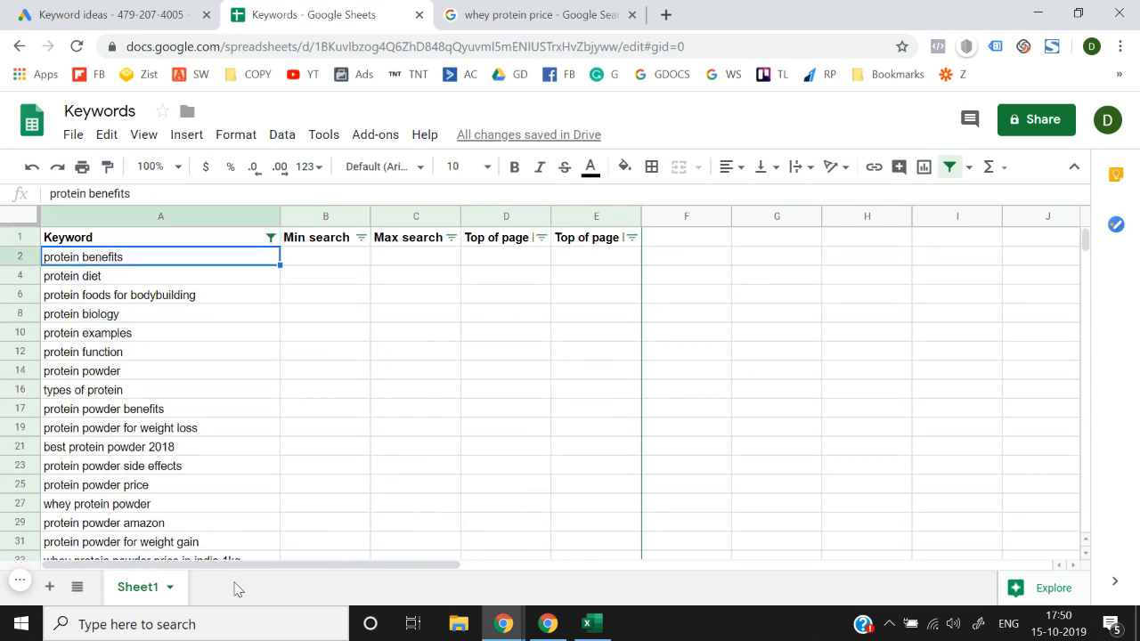
key("shift+Down")
key("shift+Down")
key("shift+Down")
key("shift+Down")
key("shift+Down")
key("shift+Down")
key("shift+Down")
key("shift+Down")
key("shift+Down")
key("shift+Down")
key("shift+Down")
key("shift+Down")
key("Up")
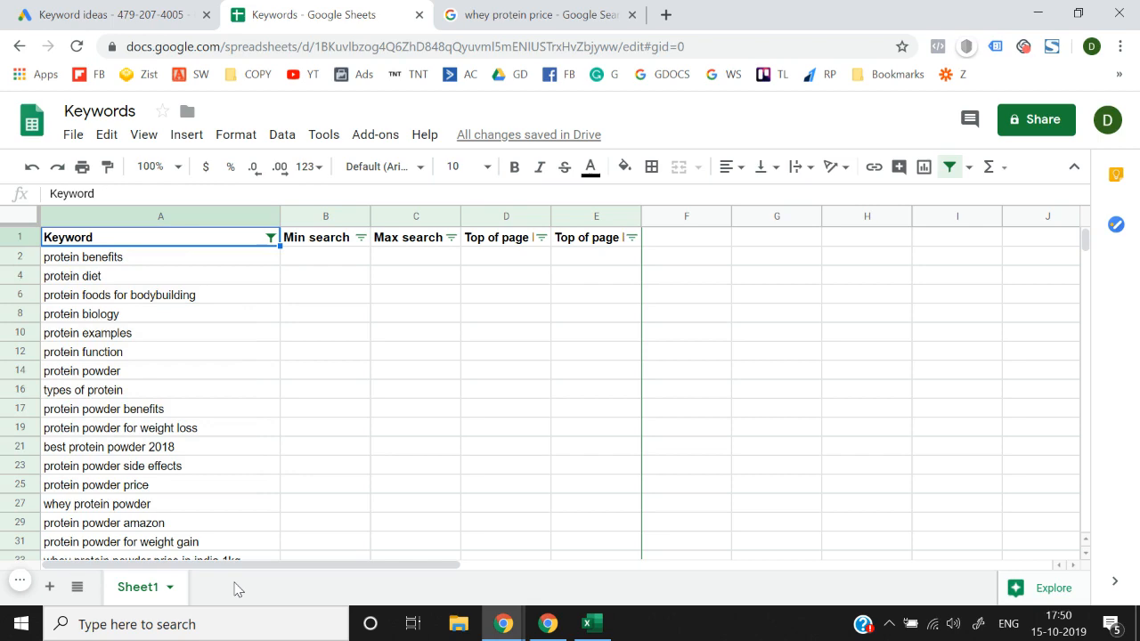
In Keyword Planner, deselect all keyword ideas and clear the protein powder search term
left_click(129, 10)
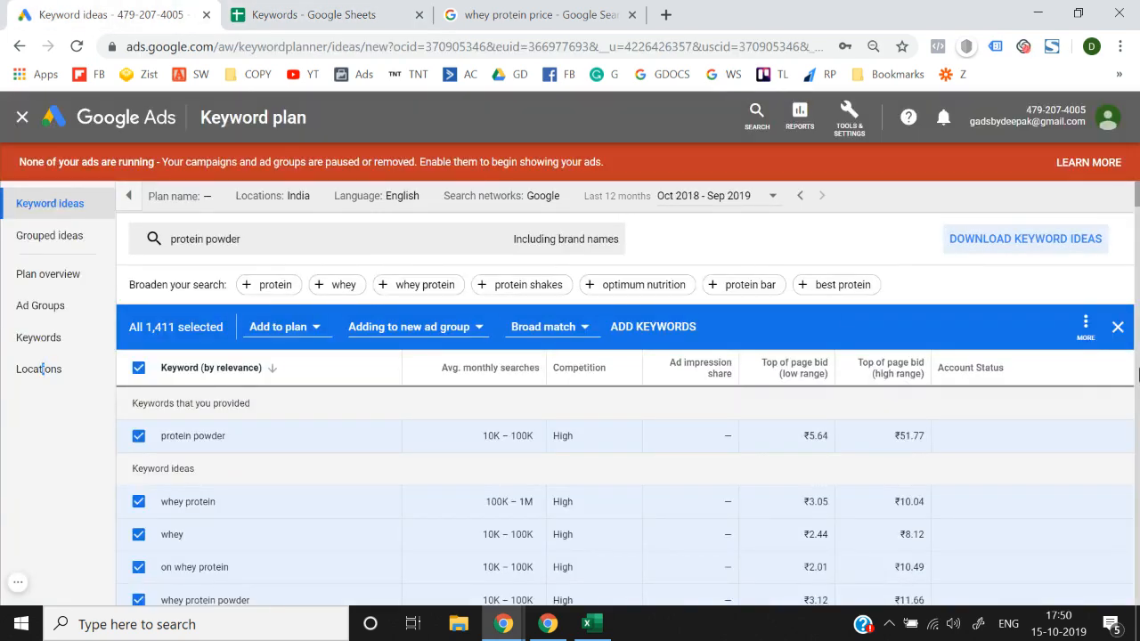
left_click(1118, 327)
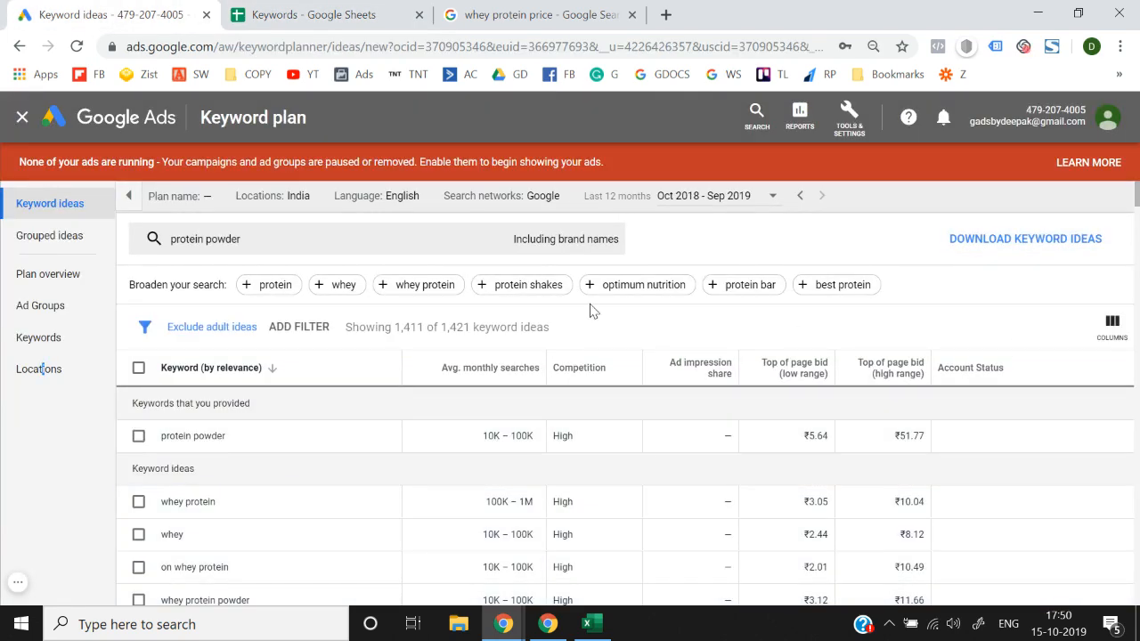
left_click(457, 245)
key("BackSpace")
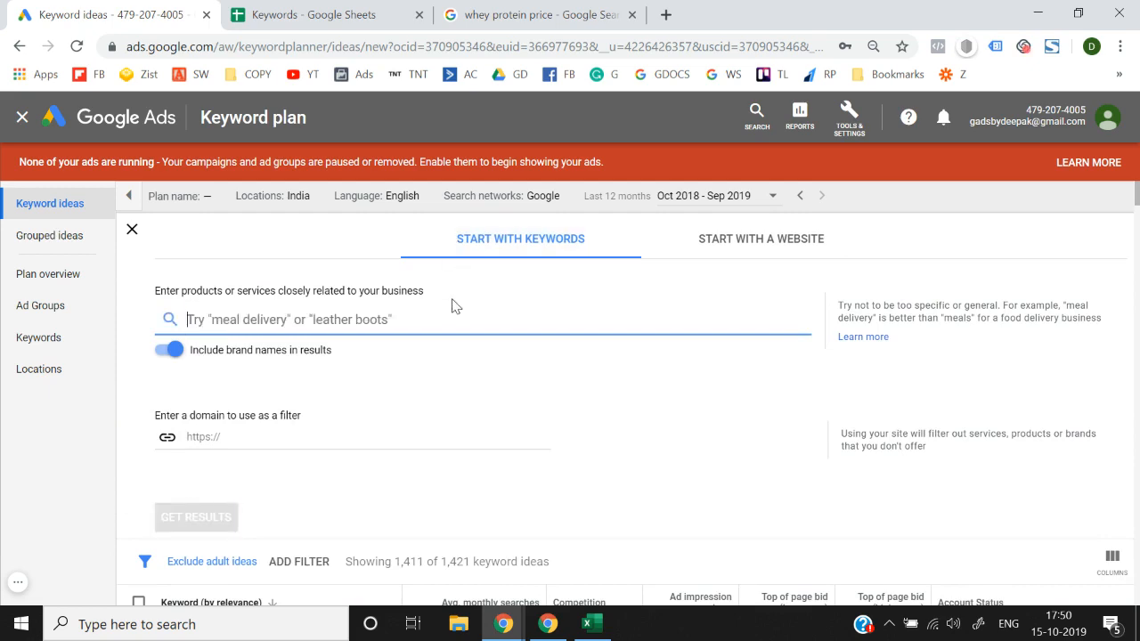
key("alt+Tab")
key("ctrl+Home")
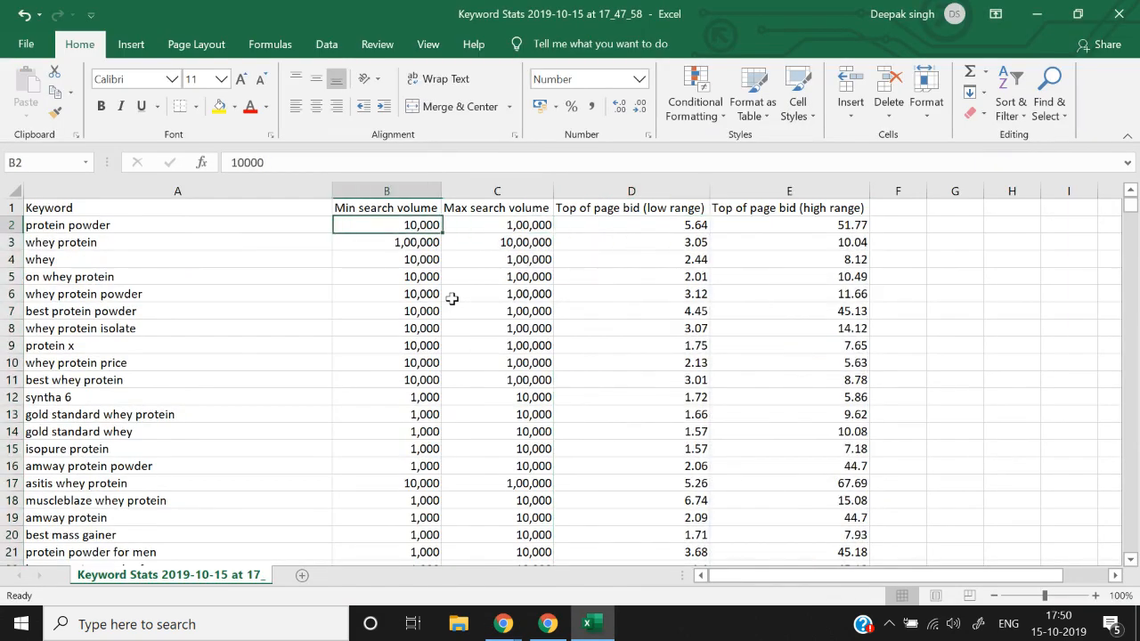
key("Left")
key("shift+Down")
key("shift+Down")
key("shift+Down")
key("shift+Down")
key("shift+Down")
key("shift+Down")
key("shift+Down")
key("shift+Down")
key("shift+Down")
key("shift+Down")
key("shift+Down")
key("shift+Down")
key("shift+Down")
key("shift+Down")
key("shift+Down")
key("shift+Down")
key("shift+Down")
key("shift+Down")
key("shift+Down")
key("shift+Down")
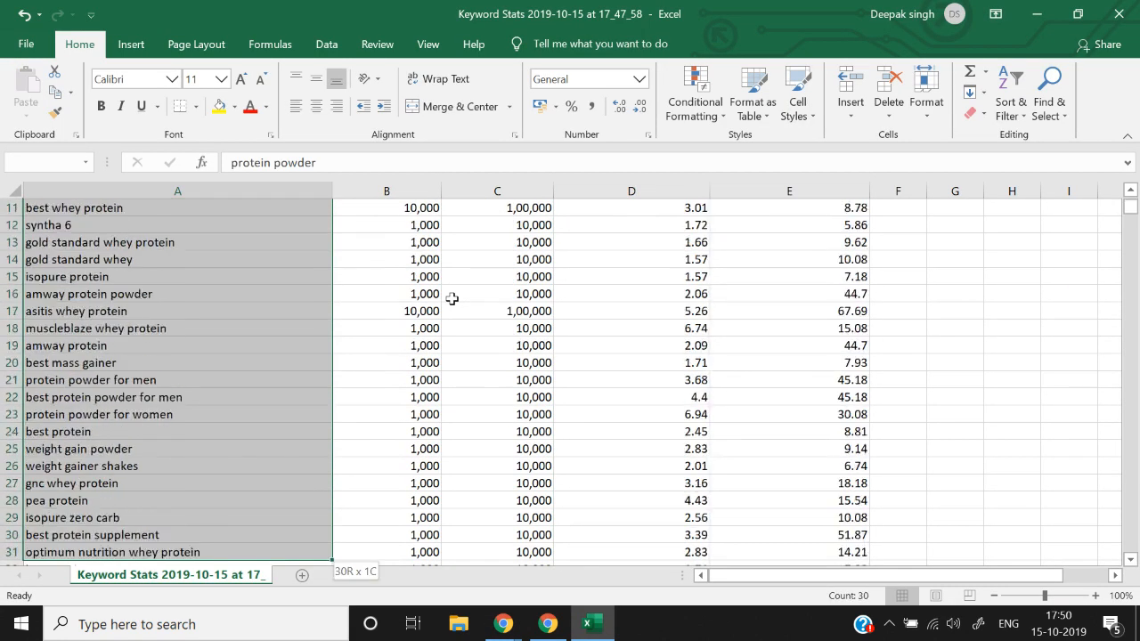
key("ctrl+c")
key("ctrl+Home")
key("alt+Tab")
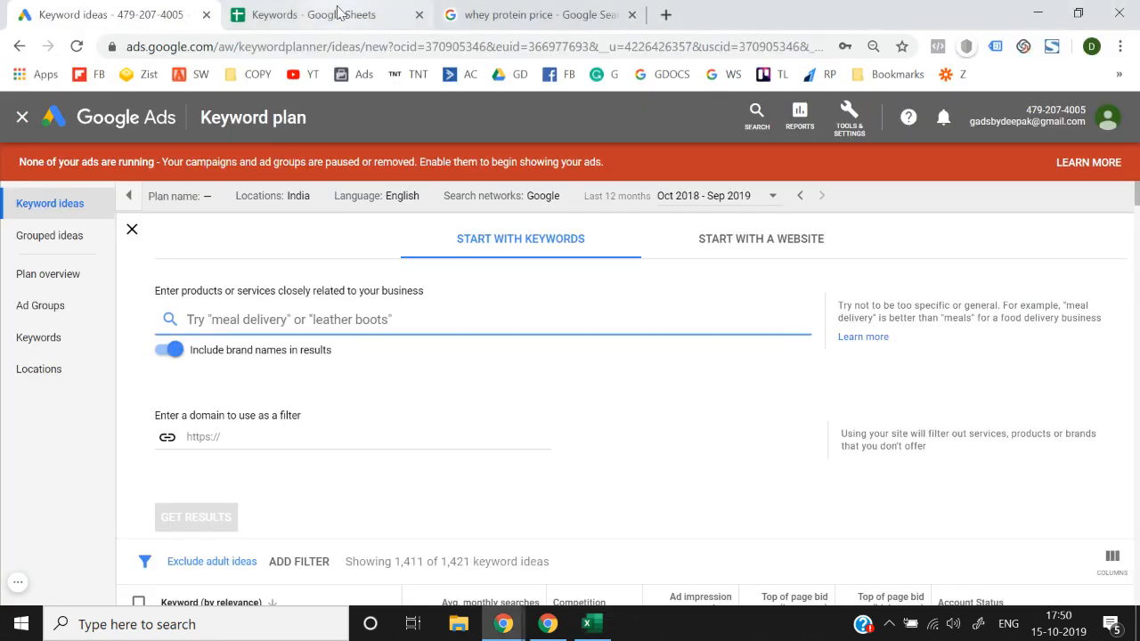
Copy the keywords from A2 to A77 in the Keywords Google sheet and try to paste them as Keyword Planner search terms
left_click(339, 12)
key("Down")
key("shift+Down")
key("shift+Down")
key("shift+Down")
key("shift+Down")
key("shift+Down")
key("shift+Down")
key("shift+Down")
key("shift+Down")
key("shift+Down")
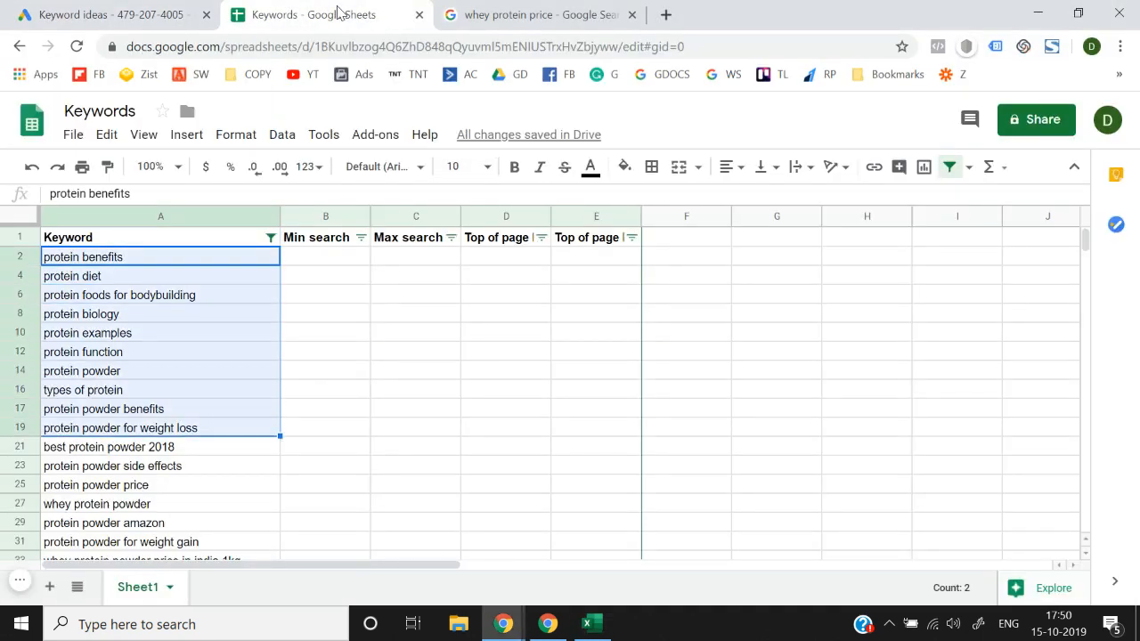
key("shift+Down")
key("shift+Down")
key("shift+Down")
key("shift+Down")
key("shift+Down")
key("shift+Down")
key("shift+Down")
key("shift+Down")
key("shift+Down")
key("shift+Down")
key("shift+Down")
key("shift+Down")
key("shift+Down")
key("shift+Down")
key("shift+Down")
key("shift+Down")
key("shift+Down")
key("shift+Down")
key("shift+Down")
key("shift+Down")
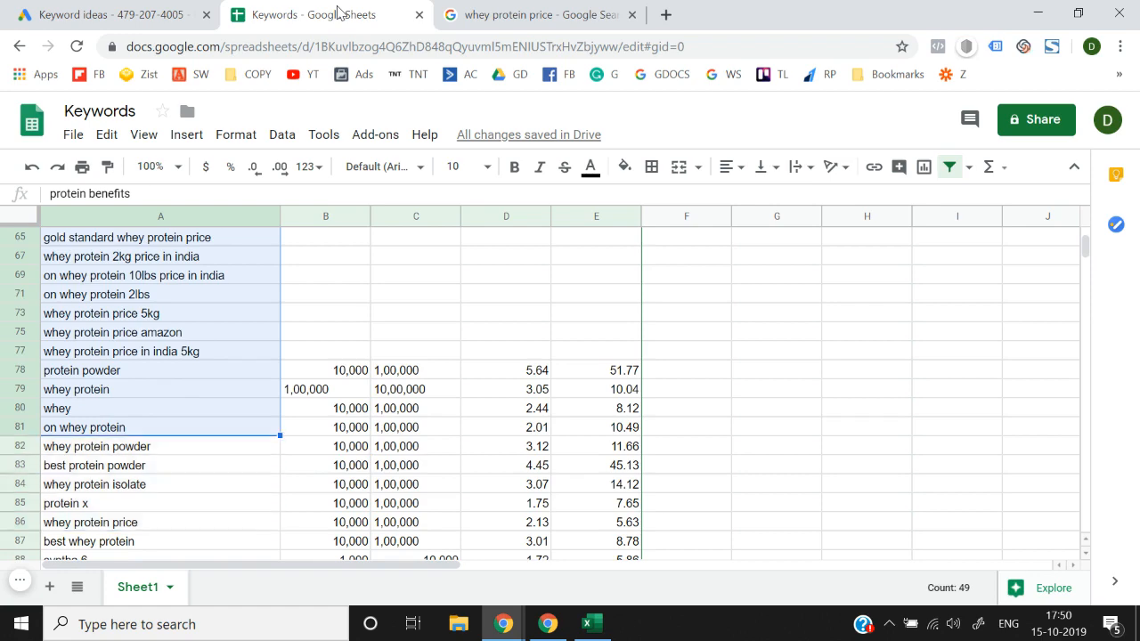
key("shift+Up")
key("shift+Up")
key("shift+Up")
key("shift+Up")
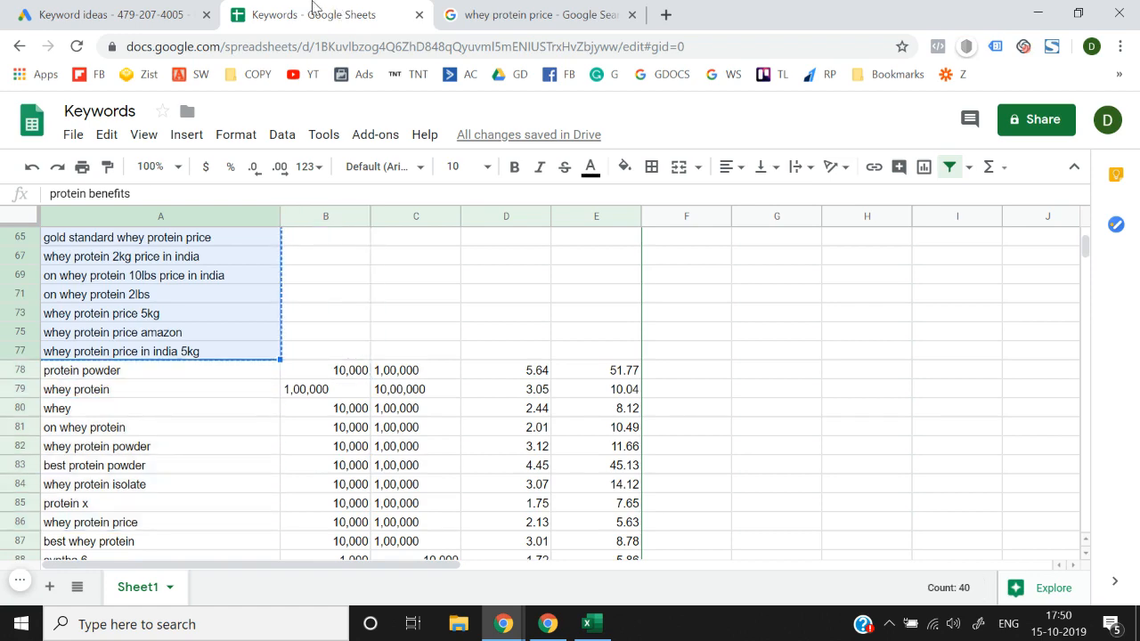
left_click(166, 24)
key("ctrl+v")
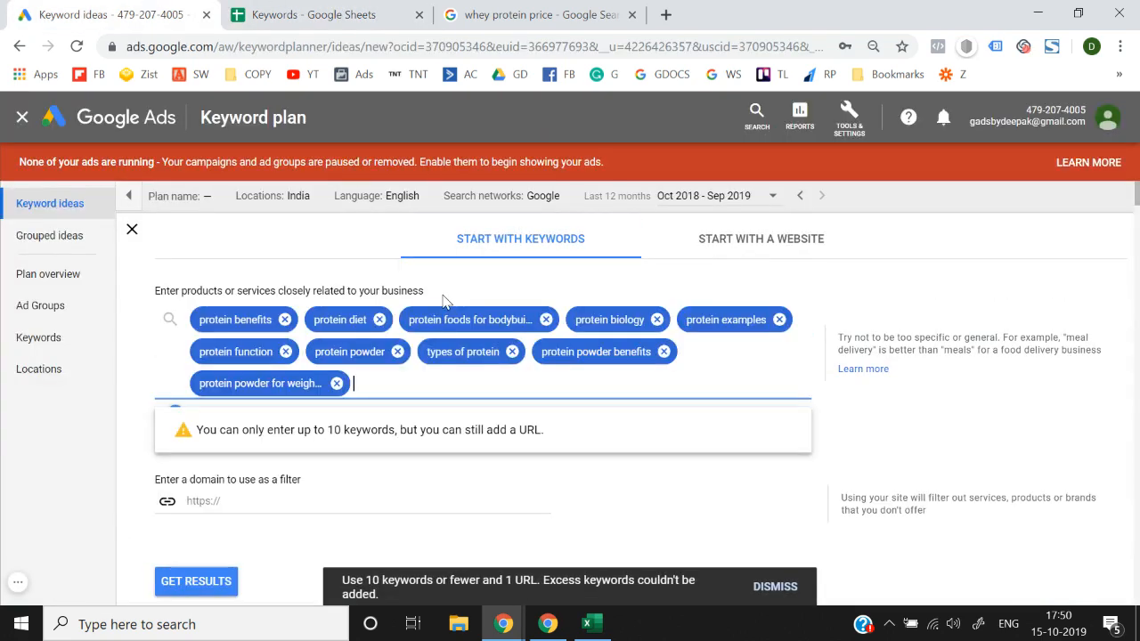
Remove the pasted keywords from the Keyword Planner search terms
key("BackSpace")
key("BackSpace")
key("BackSpace")
key("BackSpace")
key("BackSpace")
key("BackSpace")
key("BackSpace")
key("BackSpace")
key("BackSpace")
key("BackSpace")
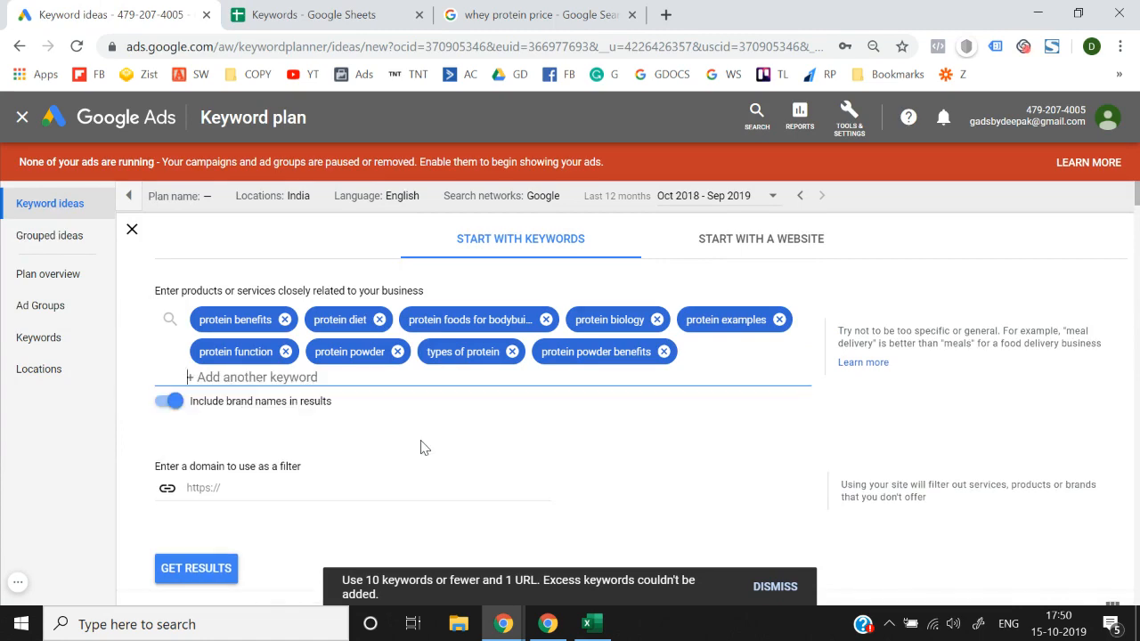
Copy the first ten keywords from the Keywords Google sheet, protein benefits in A2 through protein powder for weight loss in A19
left_click(267, 9)
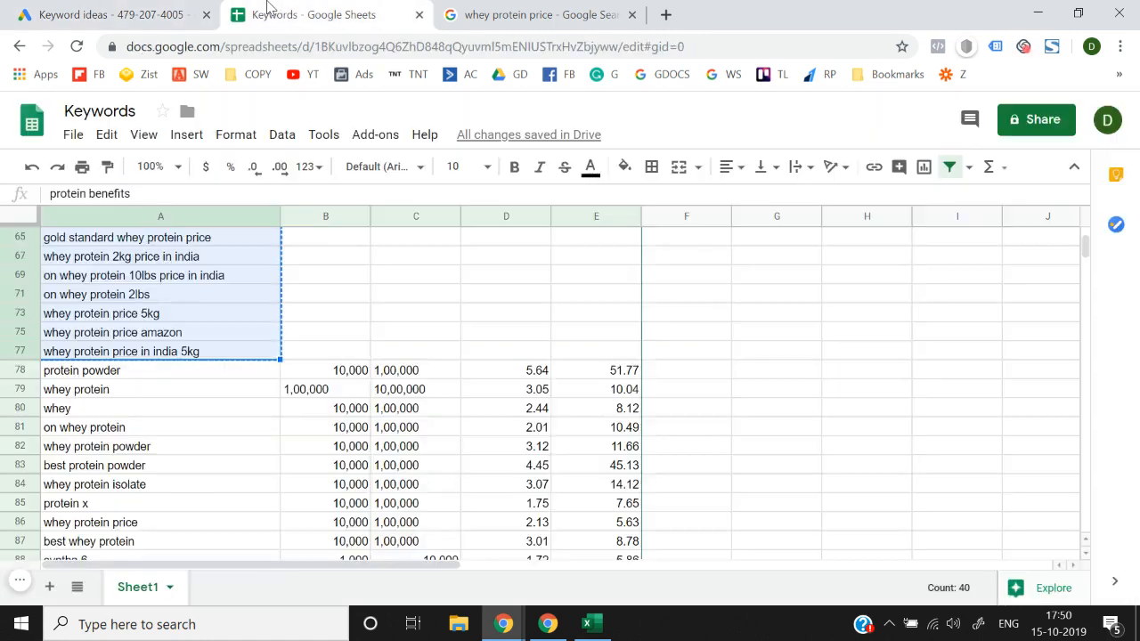
key("ctrl+Home")
key("Down")
key("shift+Down")
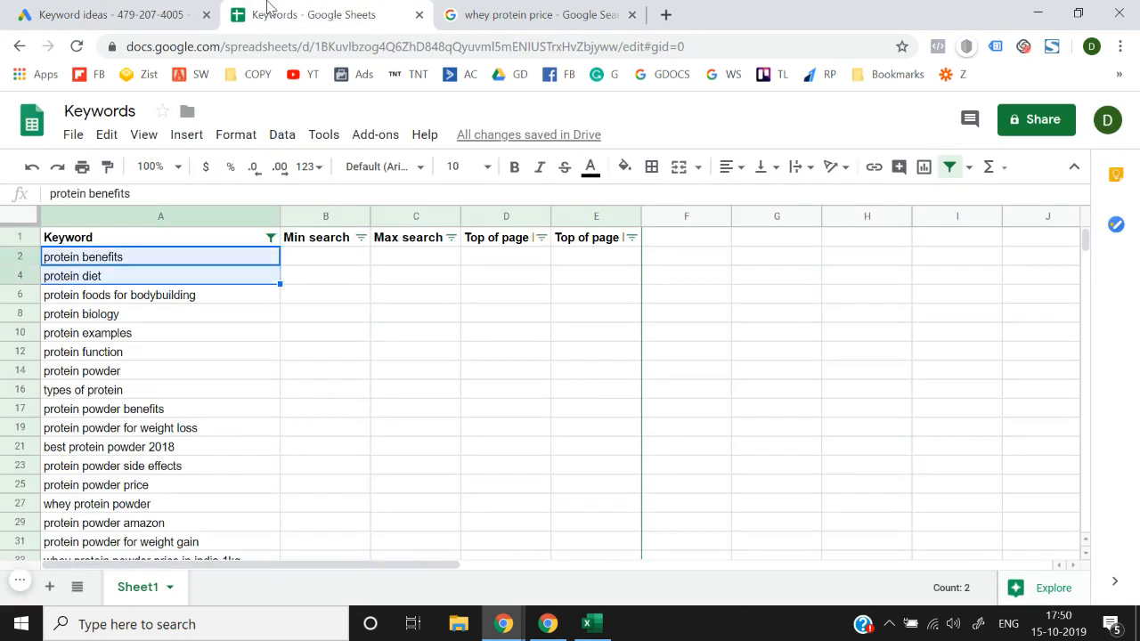
key("shift+Down")
key("shift+Down")
key("shift+Down")
key("shift+Down")
key("shift+Down")
key("shift+Down")
key("shift+Down")
key("shift+Down")
key("ctrl+c")
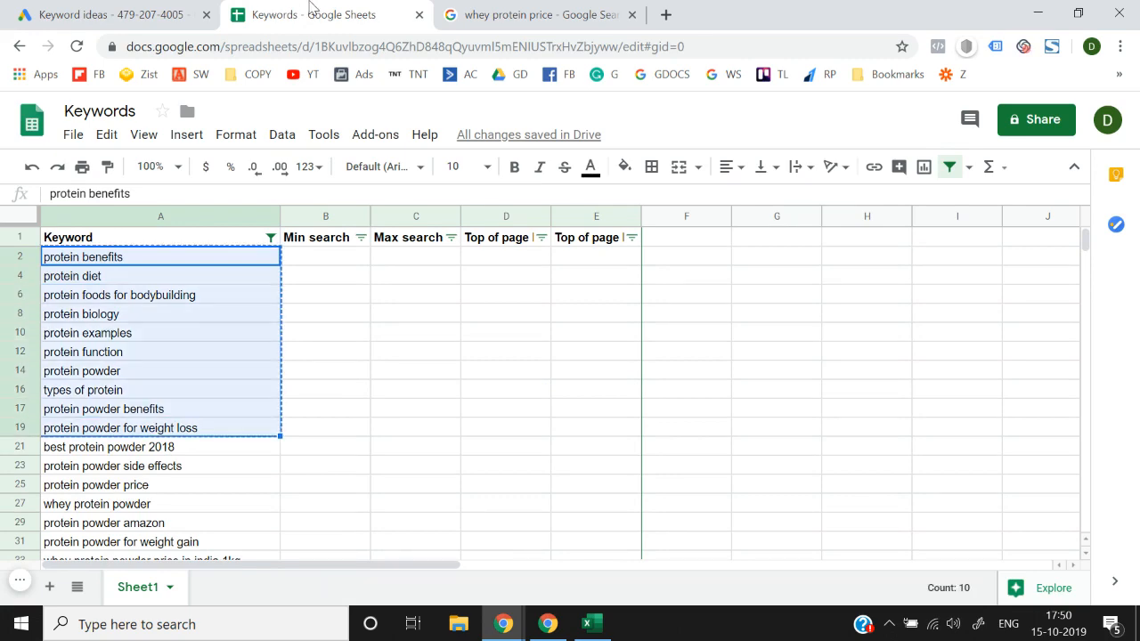
Paste the ten copied keywords as Keyword Planner search terms and get their keyword ideas
left_click(160, 11)
key("ctrl+v")
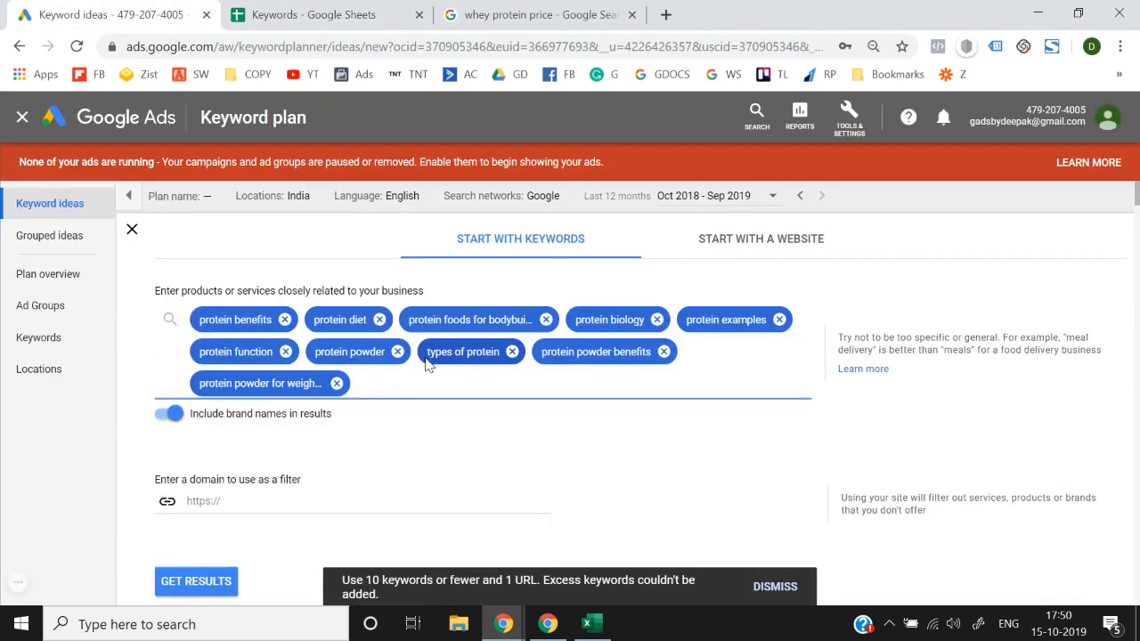
left_click(197, 581)
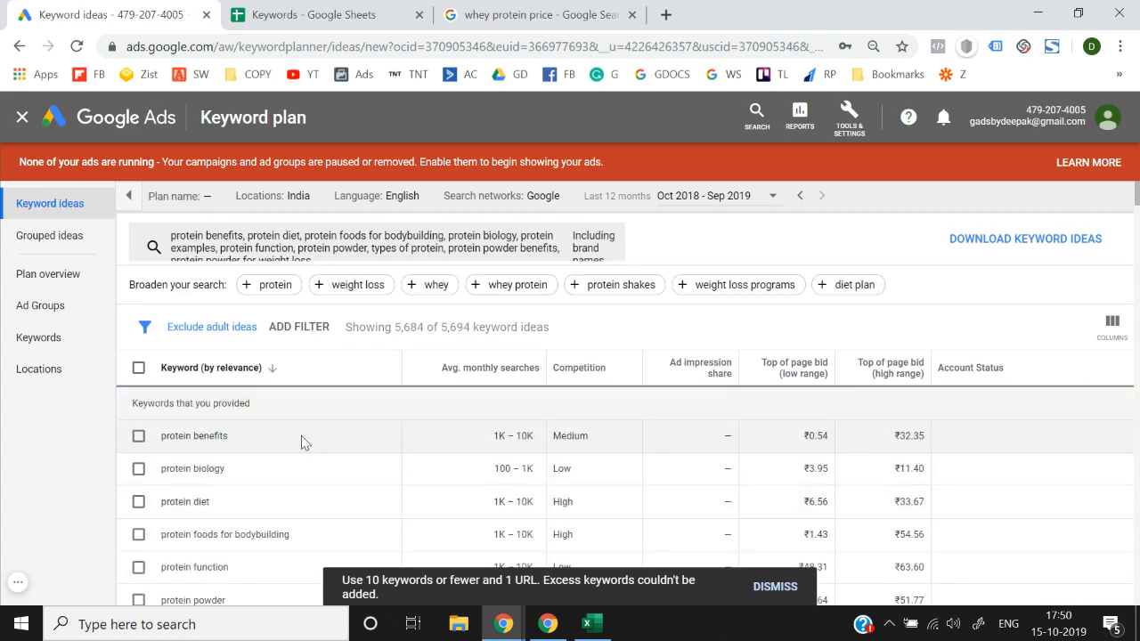
Review the ideas for the ten provided keywords, download the full list of keyword ideas and open the file in Excel
scroll(301, 435, "down", 3)
scroll(301, 442, "up", 3)
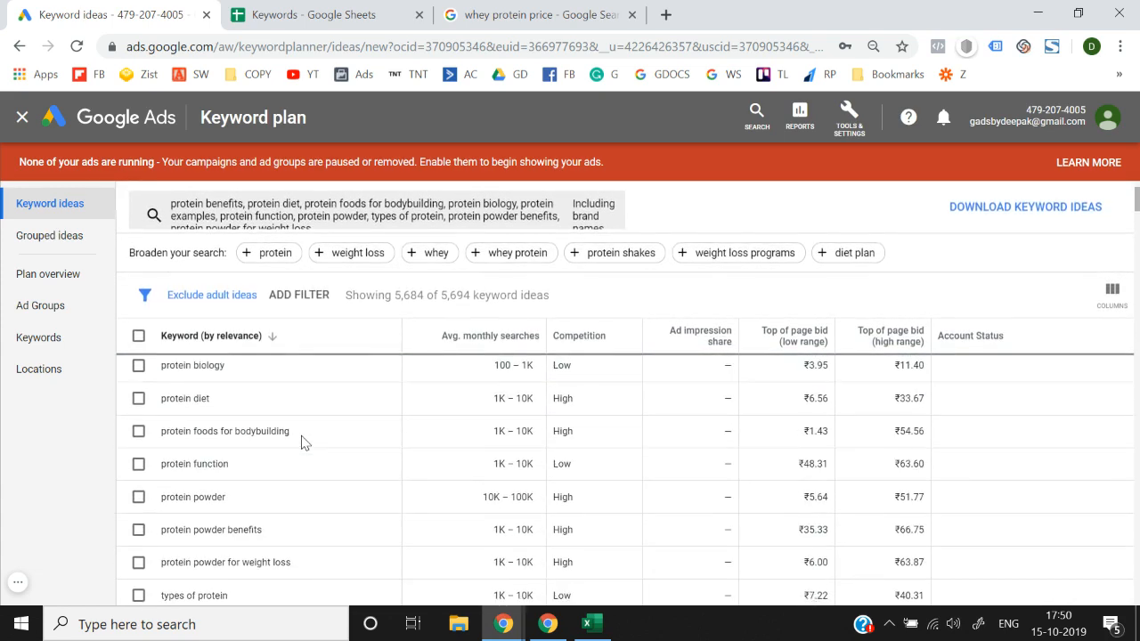
scroll(301, 443, "up", 1)
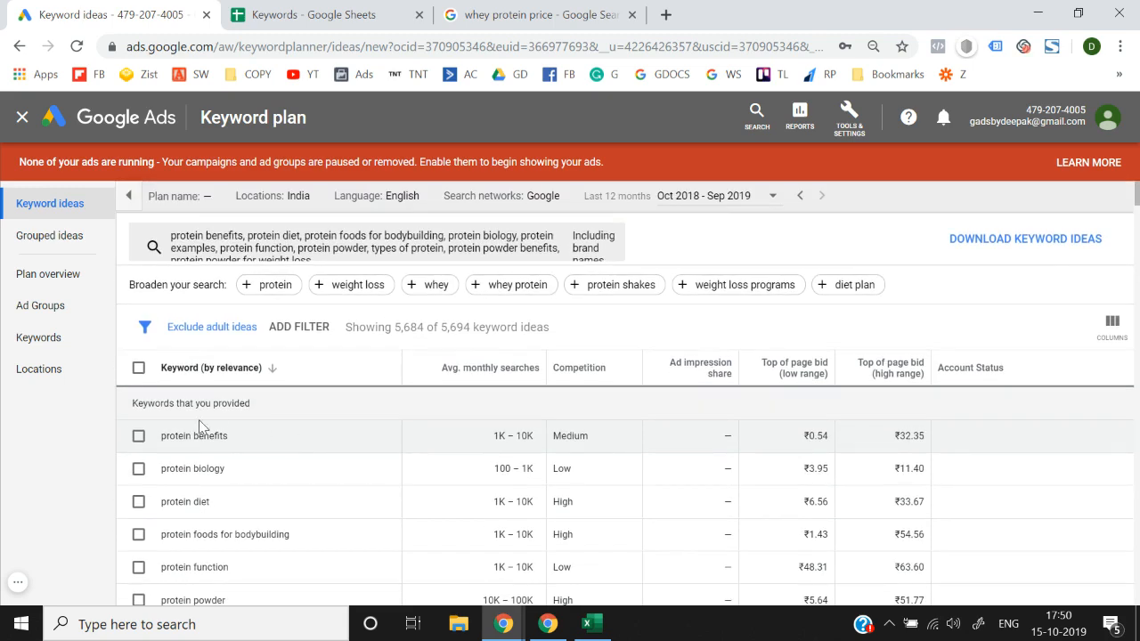
scroll(252, 501, "down", 2)
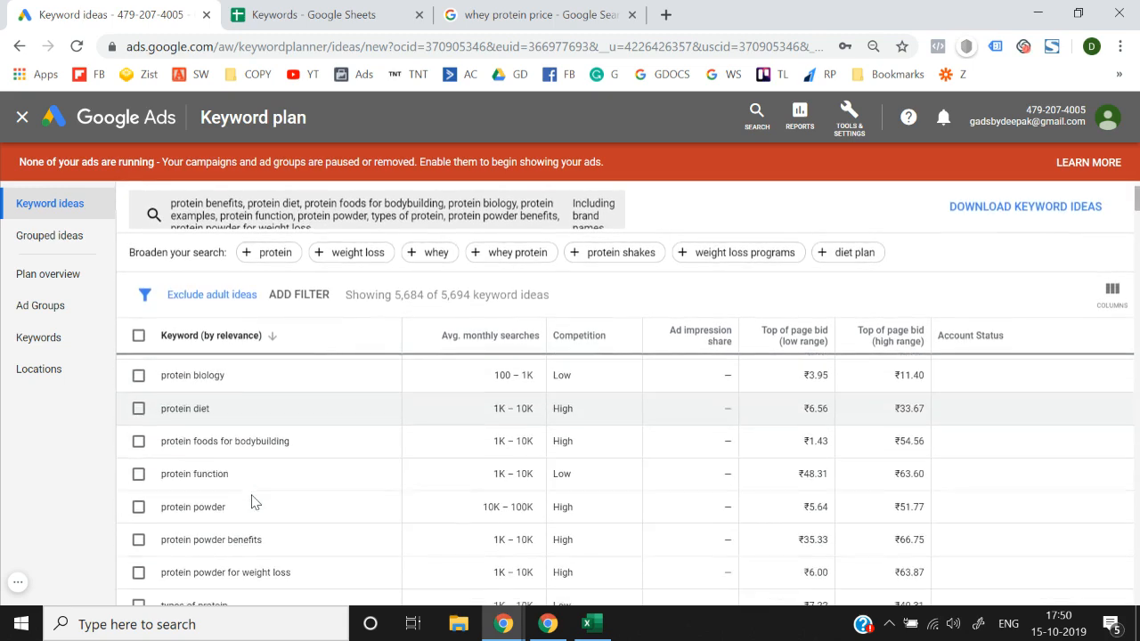
scroll(252, 501, "up", 2)
left_click(995, 239)
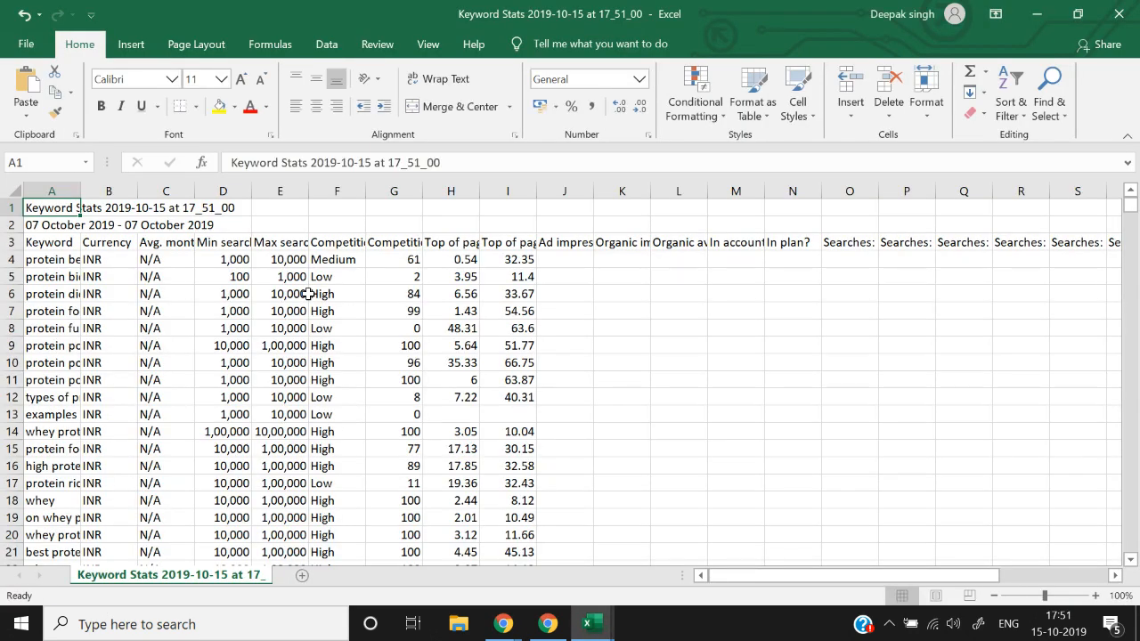
Autofit the width of every column in the downloaded keyword stats sheet
key("ctrl+a")
key("alt+h")
key("o")
key("i")
Look down the keyword column of the downloaded stats sheet and return to cell A1
key("Down")
key("Down")
key("Down")
key("Down")
key("Down")
key("Down")
key("Down")
key("Down")
key("Down")
key("Down")
key("Down")
key("Down")
key("Down")
key("Down")
key("Down")
key("Down")
key("Down")
key("Down")
key("Down")
key("Down")
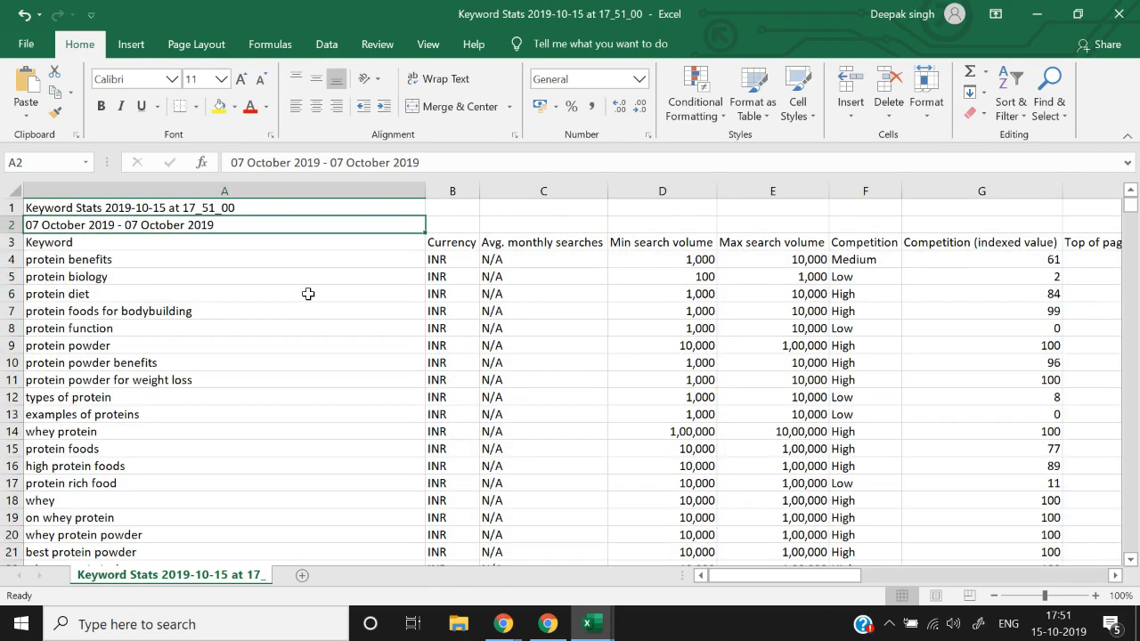
key("ctrl+Home")
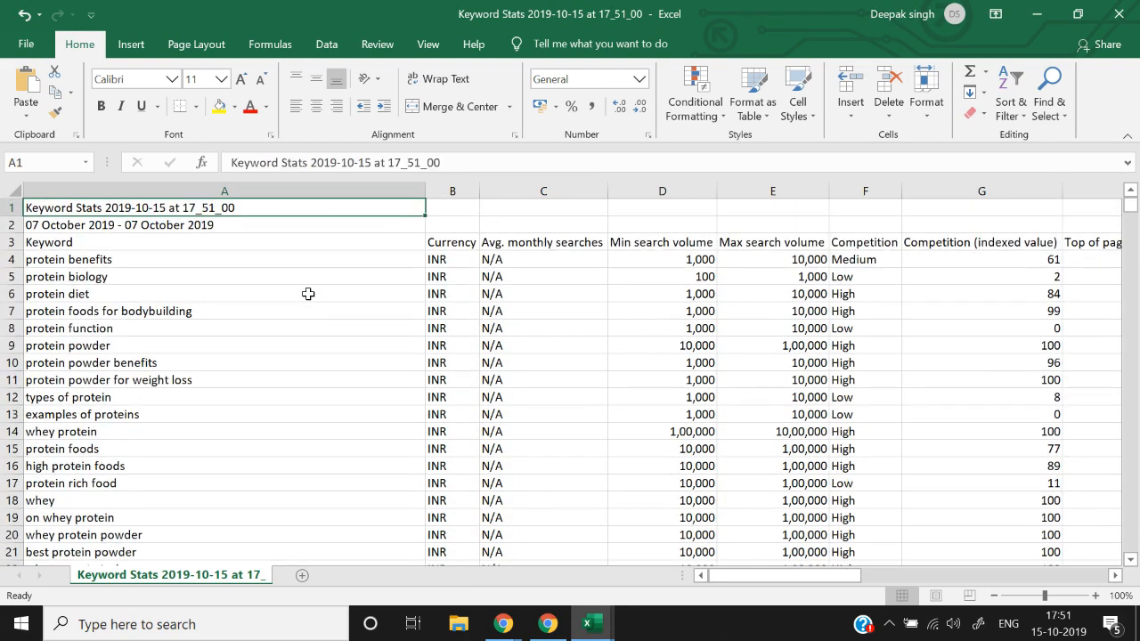
Compare the ten keywords in the Keywords Google sheet with the Excel keyword column, down to protein powder for weight loss in A11
key("alt+Tab")
key("alt+Tab")
key("Down")
key("Down")
key("alt+Tab")
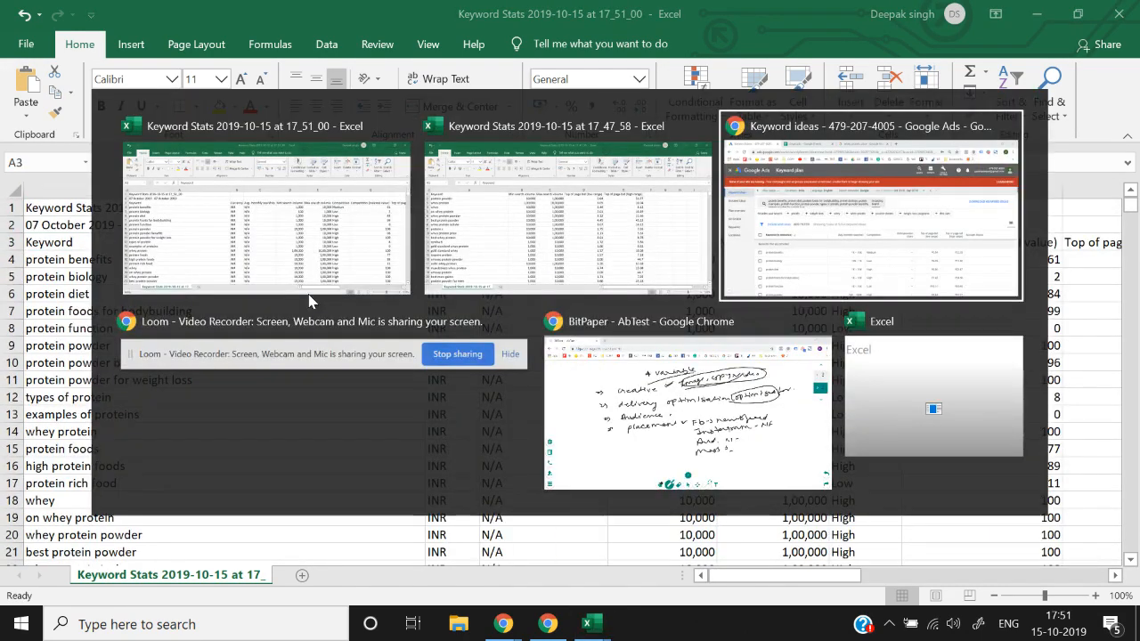
left_click(339, 7)
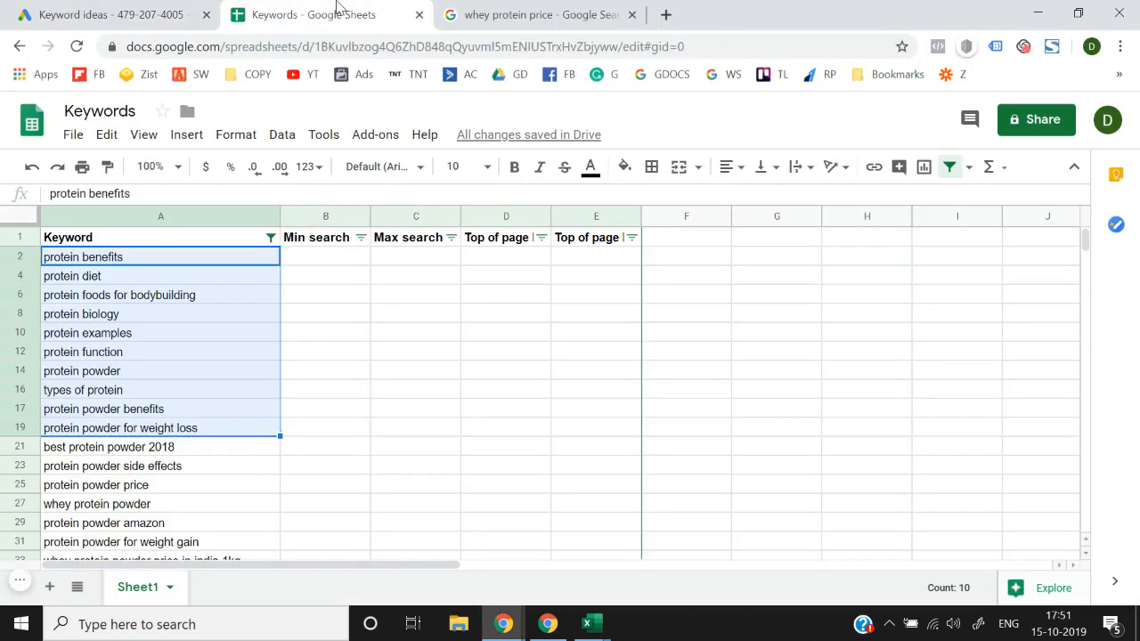
key("alt+Tab")
key("Down")
key("Down")
key("Down")
key("Down")
key("Down")
key("Down")
key("Down")
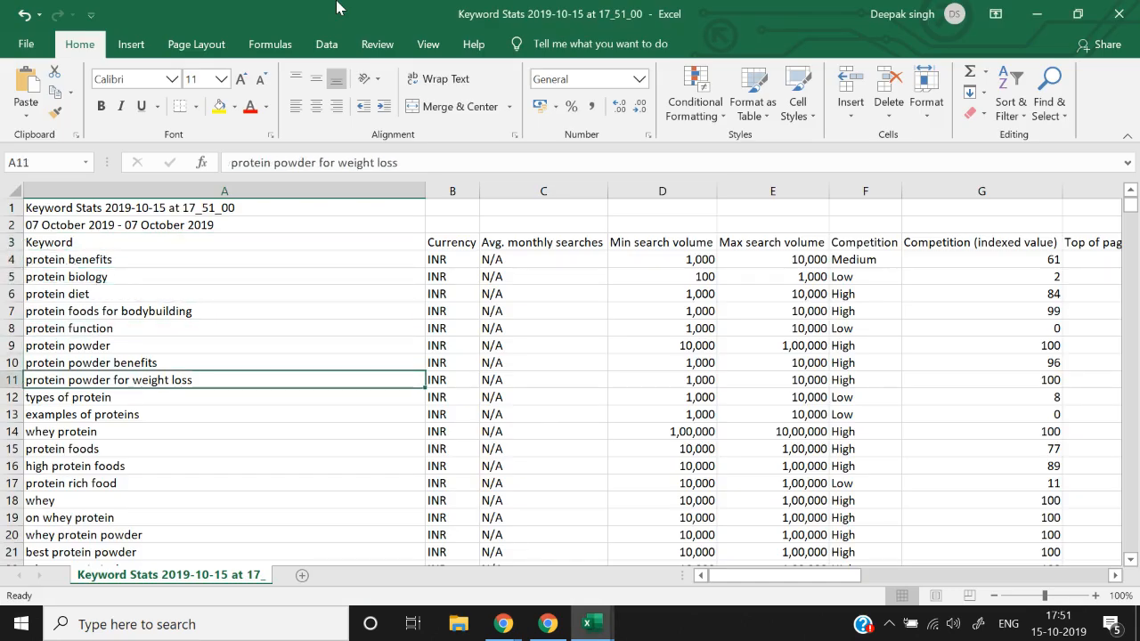
Select the min and max search volumes in D4:E11 of the Excel file, and go to cell B2 of the Keywords Google sheet
key("Right")
key("Right")
key("Right")
key("shift+Right")
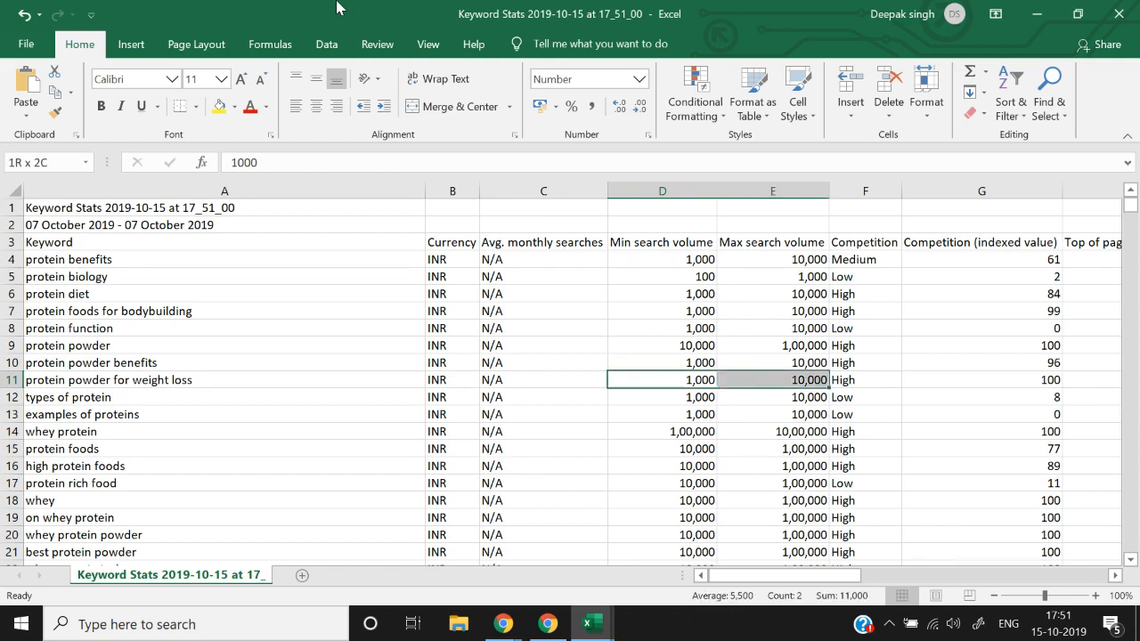
key("shift+Up")
key("shift+Up")
key("shift+Up")
key("shift+Up")
key("shift+Up")
key("shift+Up")
key("shift+Up")
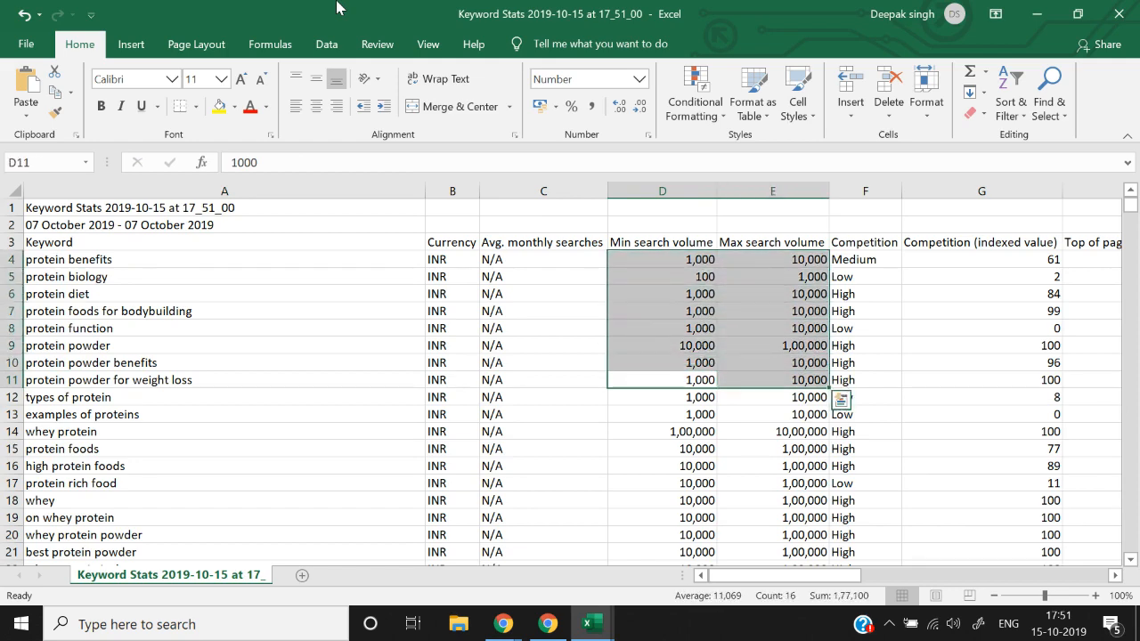
key("alt+Tab")
key("Right")
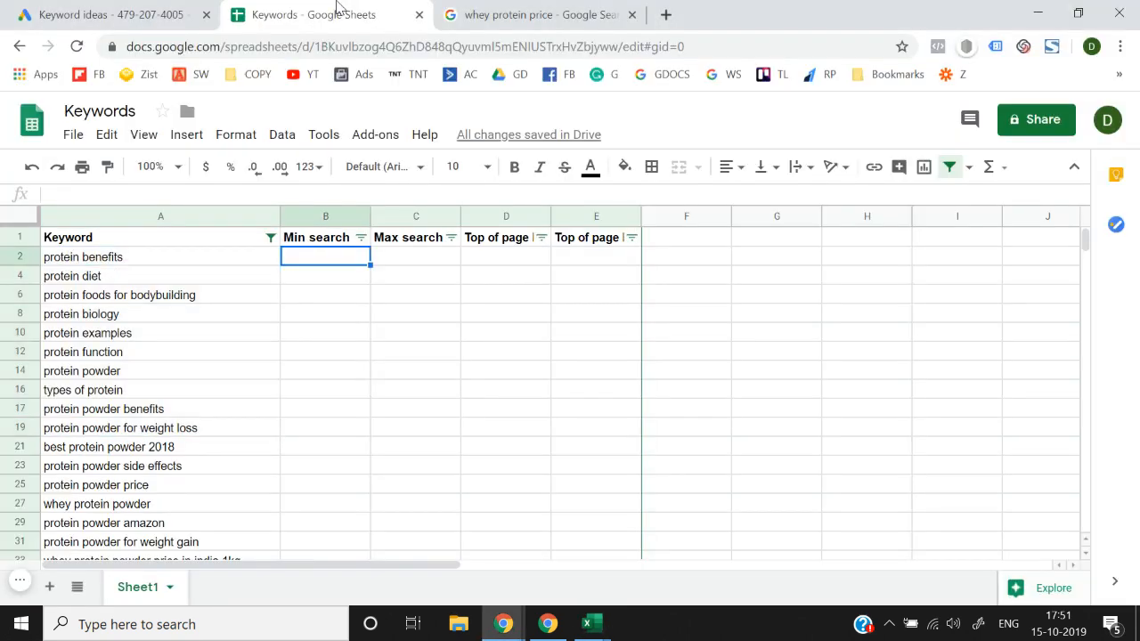
Switch back to the Excel file and check the keyword column upward from protein powder for weight loss
key("alt+Tab")
key("Left")
key("Left")
key("Left")
key("Up")
key("Up")
key("Up")
key("Up")
key("Up")
key("Up")
key("Up")
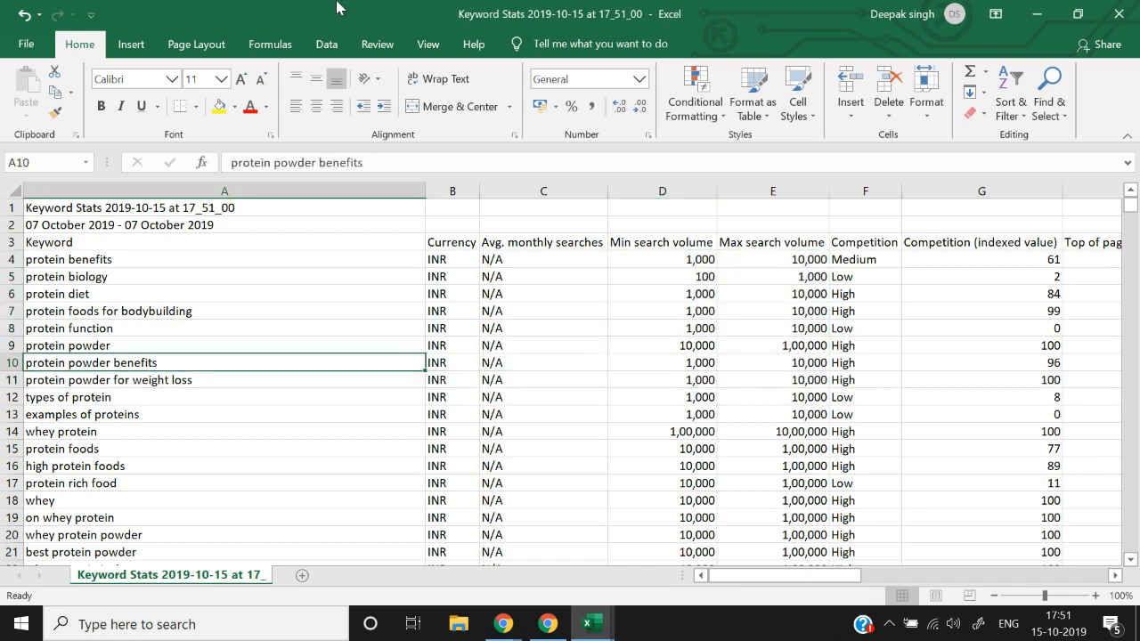
Compare the order of the first keywords in the Google Sheets Keywords list with the Excel keyword stats export
key("alt+Tab")
key("Left")
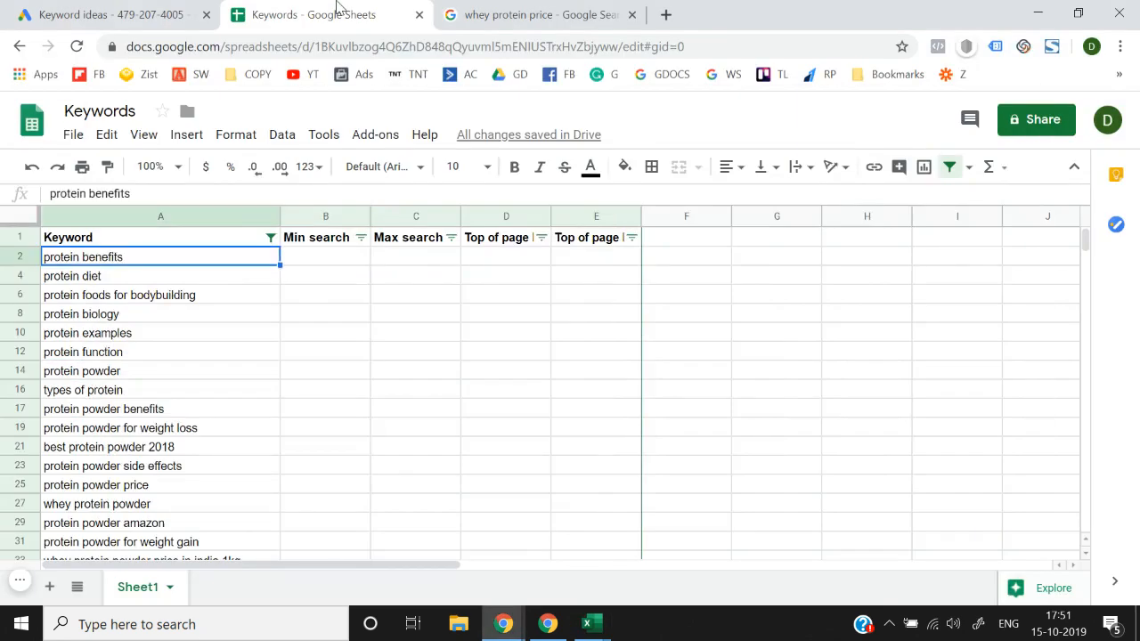
key("alt+Tab")
key("Down")
key("alt+Tab")
key("Down")
key("Down")
key("alt+Tab")
key("Down")
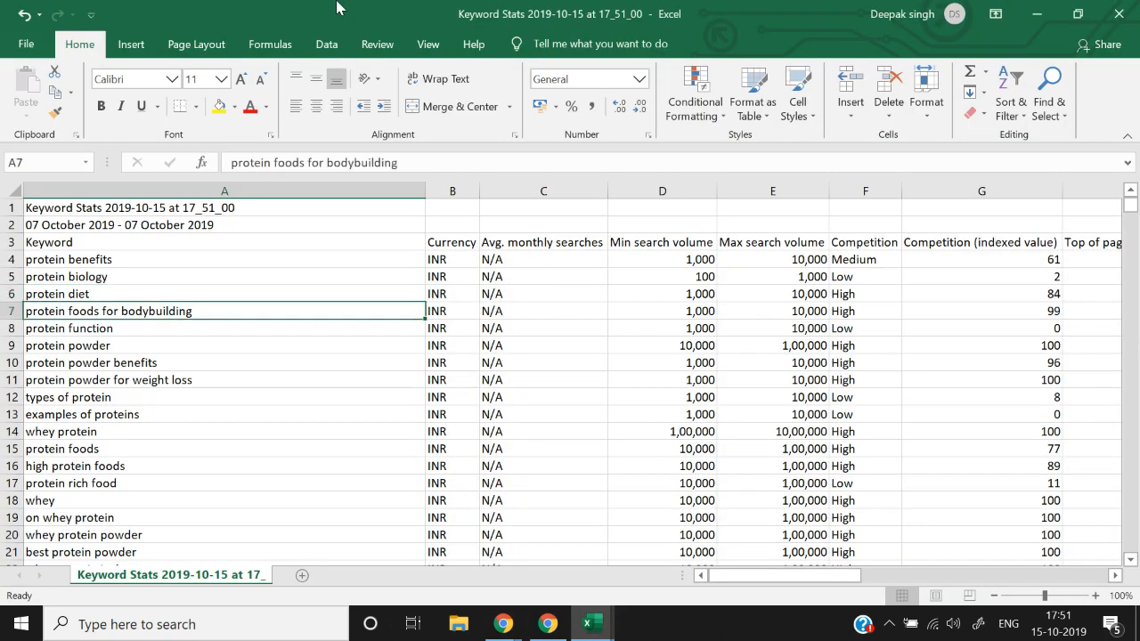
Examine the search volume, competition, top of page bid and impression share columns in the keyword stats
key("Down")
key("Down")
key("Down")
key("Down")
key("Right")
key("Right")
key("Right")
key("Right")
key("Right")
key("Right")
key("Right")
key("Right")
key("Right")
key("Right")
key("Right")
key("Left")
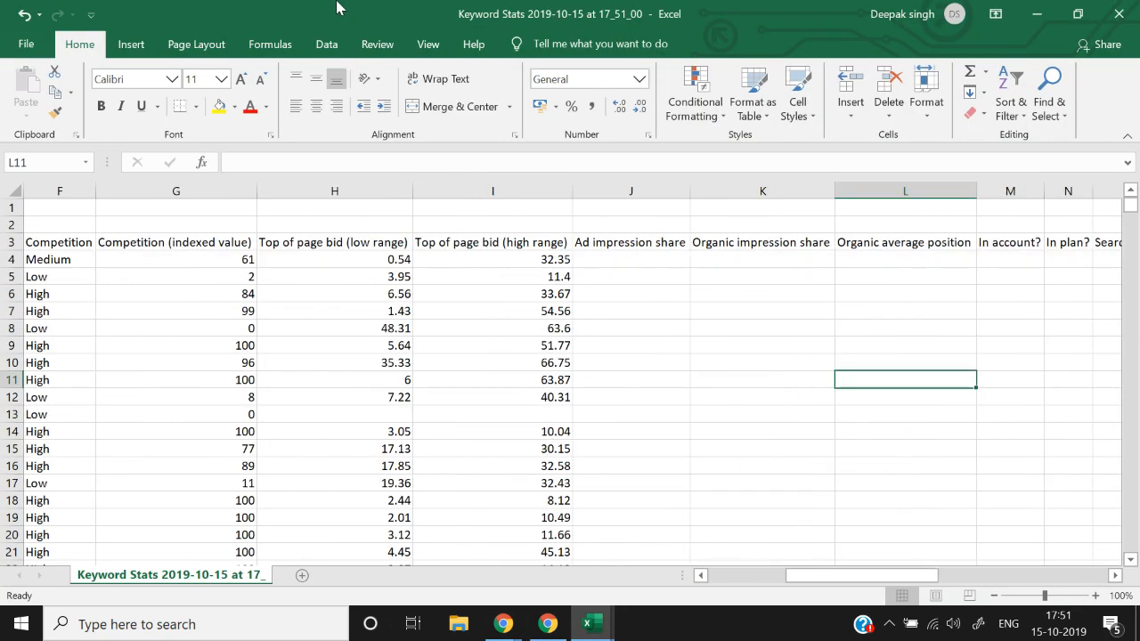
Look through the keyword column down to its end and return to the header row
key("Home")
key("Down")
key("Down")
key("Down")
key("Down")
key("Down")
key("Down")
key("Down")
key("Down")
key("Down")
key("Down")
key("Down")
key("Down")
key("Down")
key("Down")
key("Down")
key("Down")
key("Down")
key("Down")
key("Down")
key("Down")
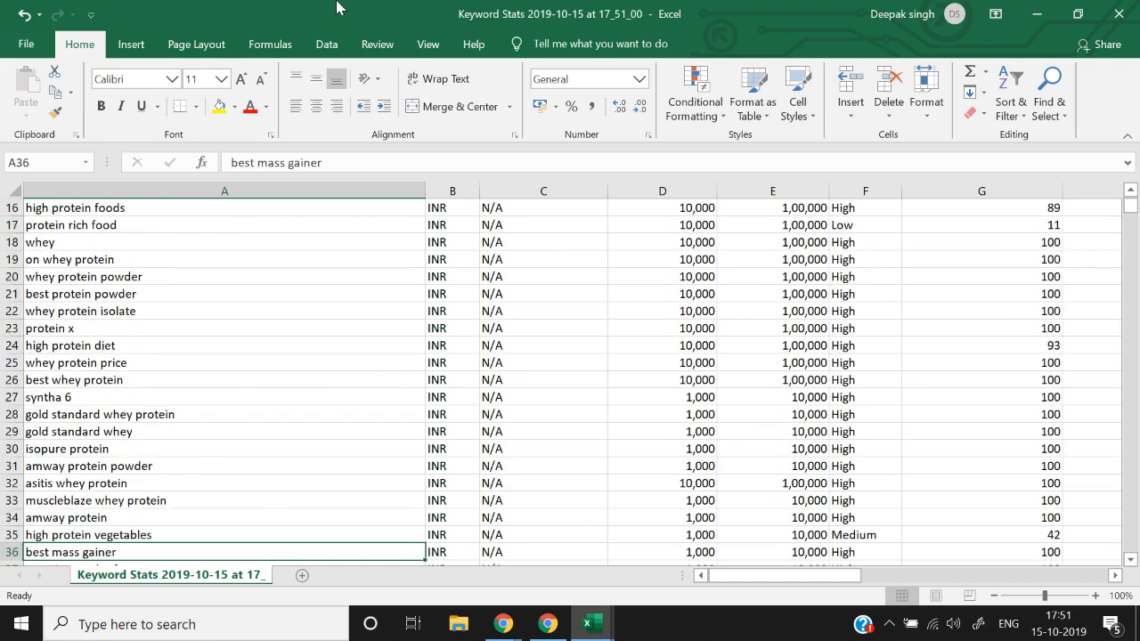
key("ctrl+Down")
key("ctrl+Up")
key("Down")
key("Down")
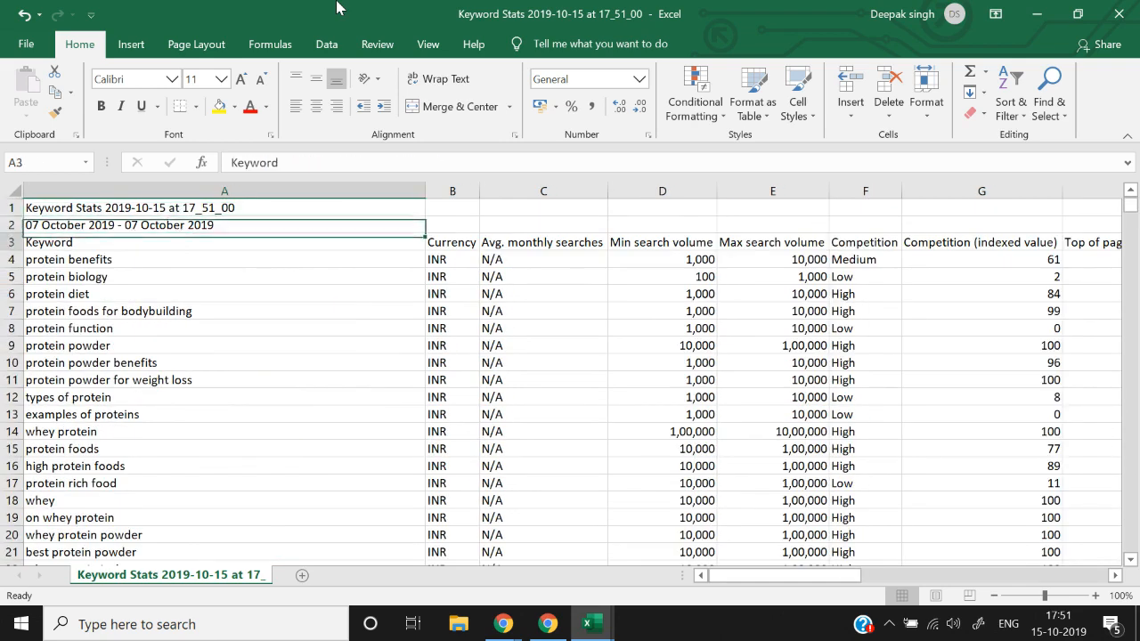
Copy the min and max search volumes of protein benefits from Excel into its row in the Google Sheets list
key("alt+Tab")
key("Up")
key("Up")
key("Right")
key("alt+Tab")
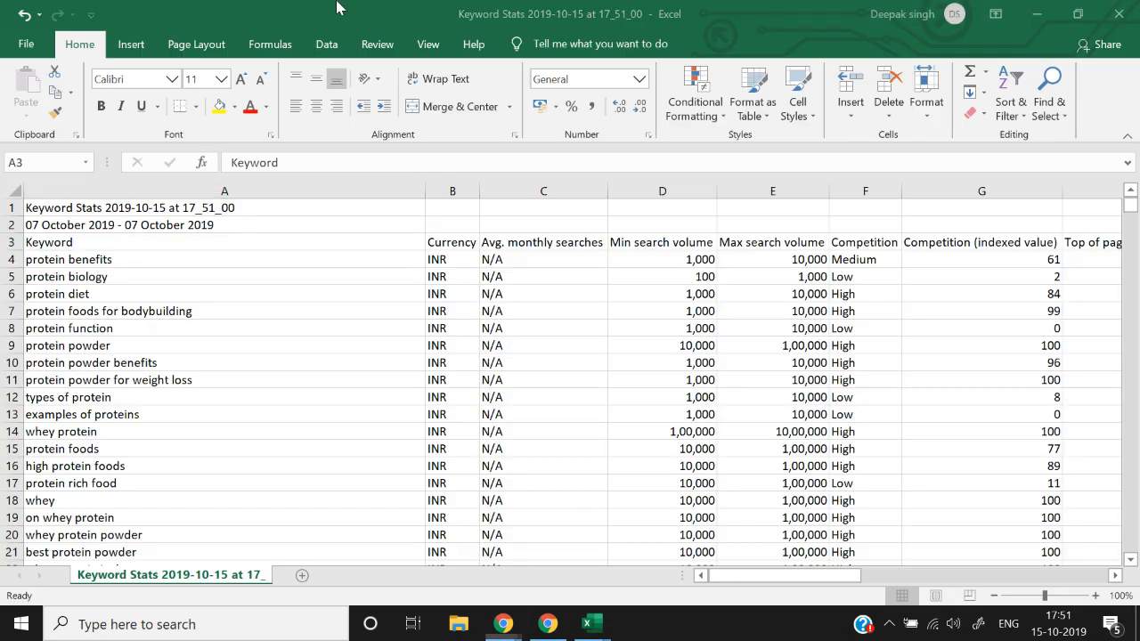
key("Down")
key("Down")
key("Up")
key("Right")
key("Right")
key("Right")
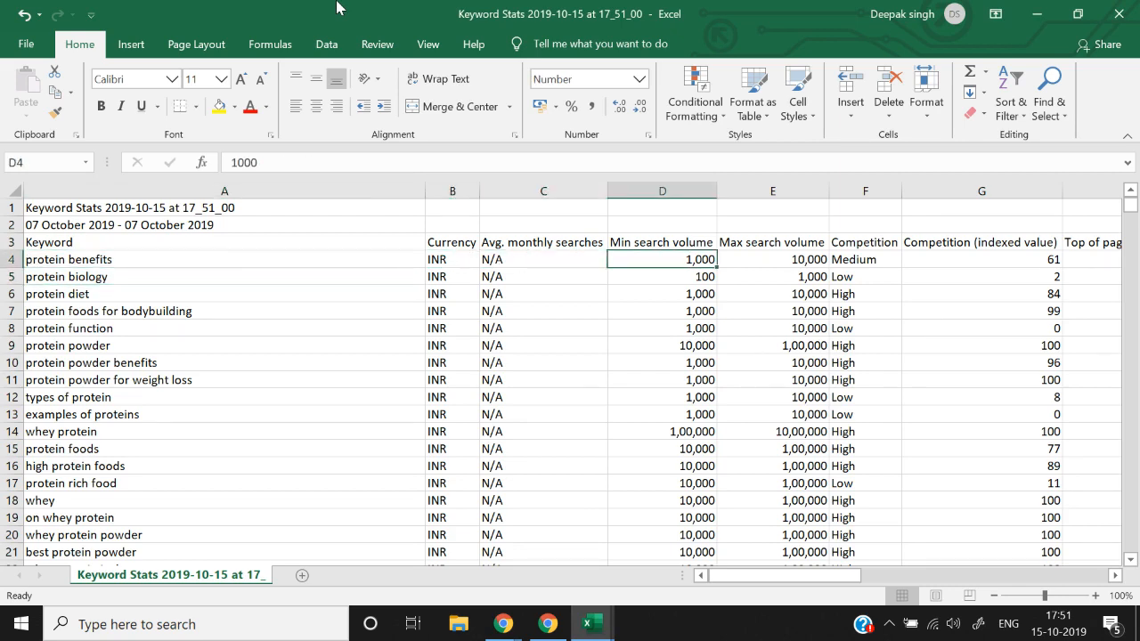
key("shift+Right")
key("shift+Down")
key("ctrl+c")
key("alt+Tab")
key("ctrl+v")
Copy the keyword protein diet from Google Sheets and search the Excel keyword stats for it
key("Down")
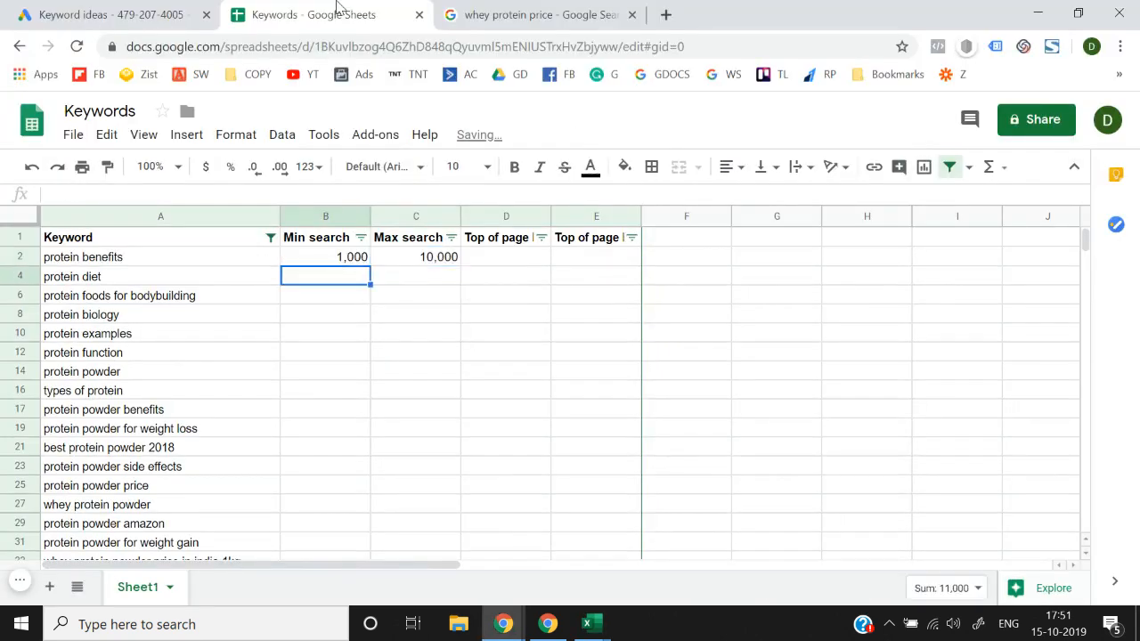
key("Left")
key("ctrl+c")
key("alt+Tab")
key("ctrl+f")
key("ctrl+v")
key("Return")
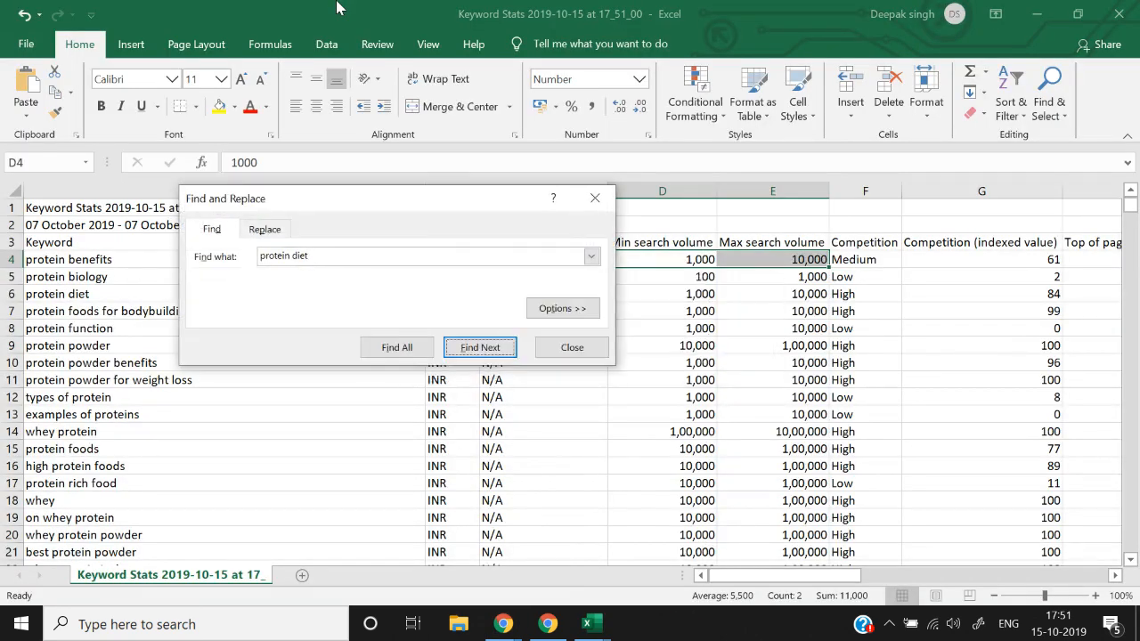
key("Escape")
Copy the min and max search volumes of protein diet from Excel into its row in Google Sheets
key("Left")
key("Left")
key("Left")
key("Down")
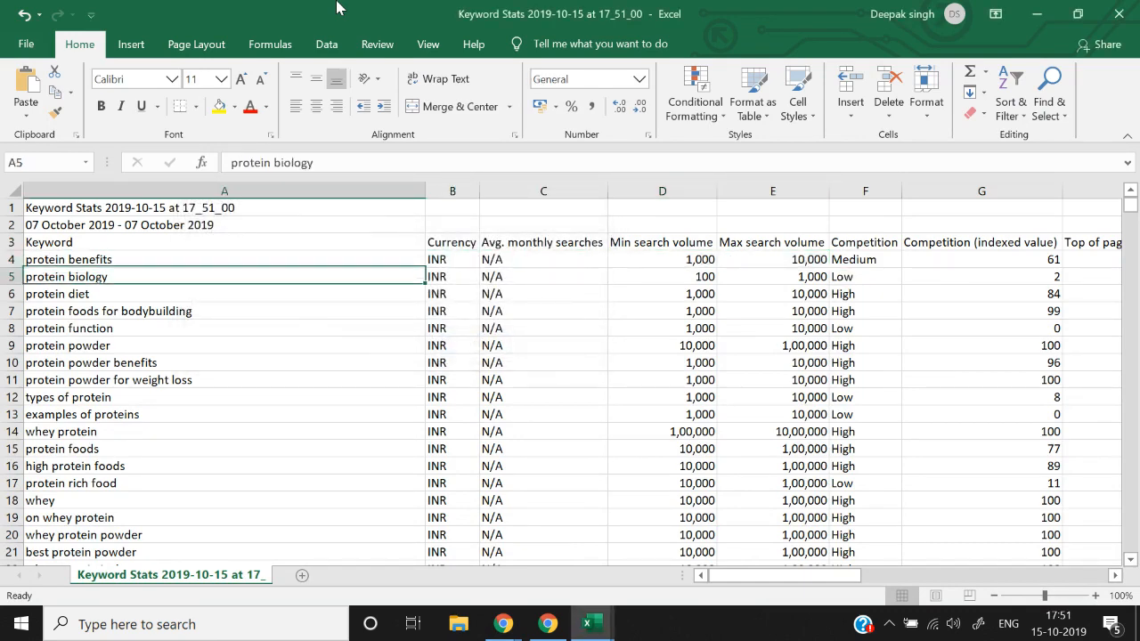
key("Down")
key("Right")
key("Right")
key("Right")
key("shift+Right")
key("ctrl+c")
key("alt+Tab")
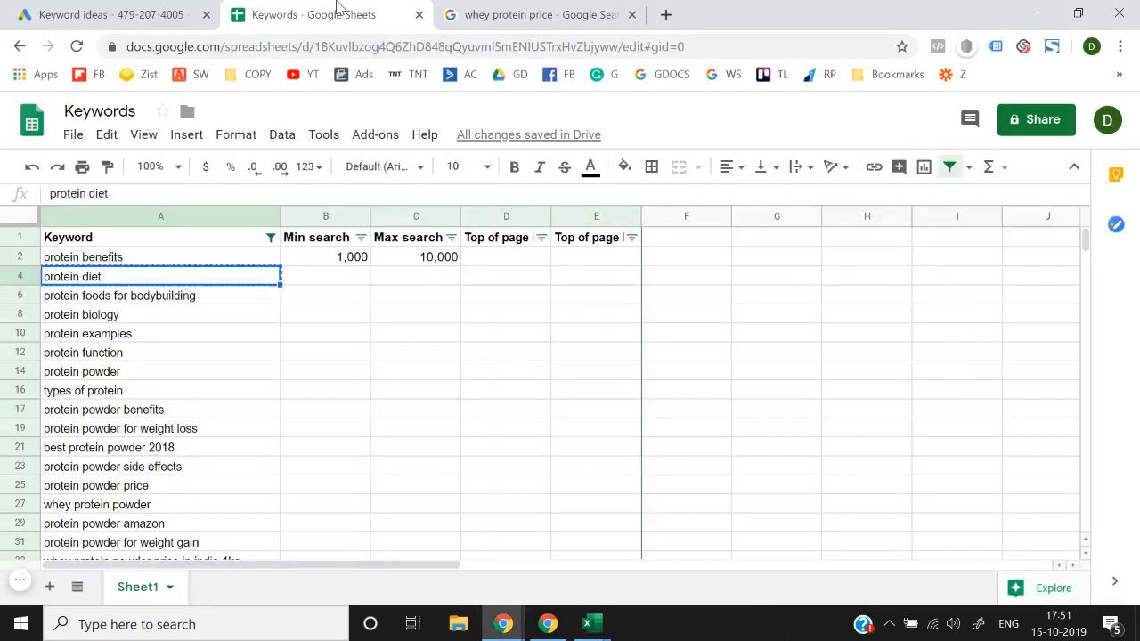
key("Right")
key("ctrl+v")
Copy the min and max search volumes of protein foods for bodybuilding from Excel into its row in Google Sheets
key("Left")
key("Down")
key("alt+Tab")
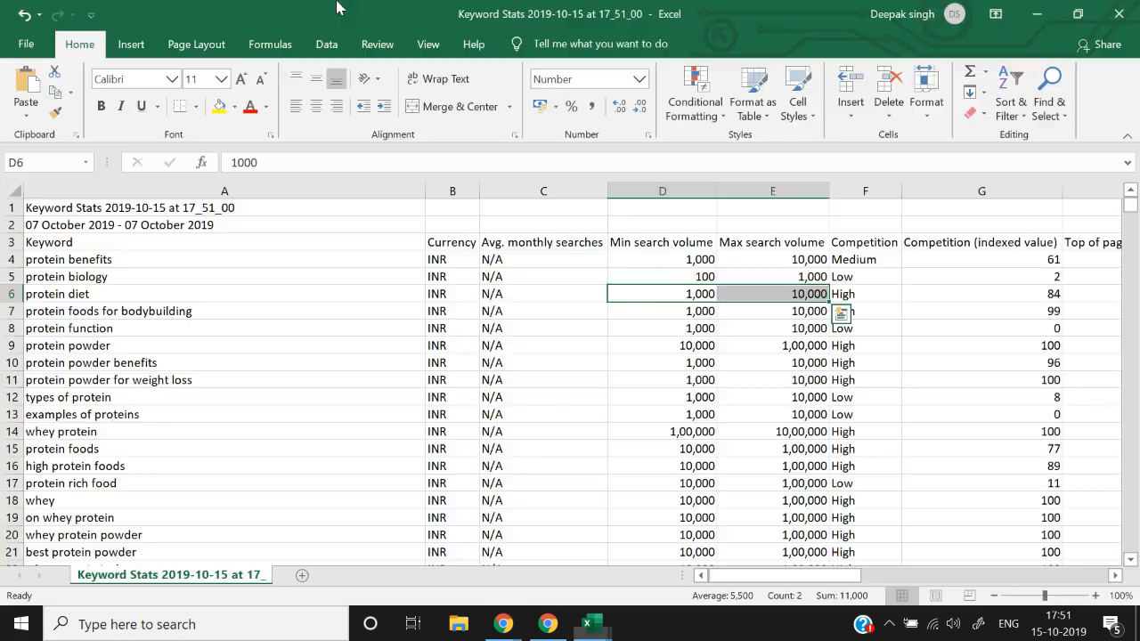
key("Left")
key("Left")
key("Left")
key("Down")
key("Right")
key("Right")
key("Right")
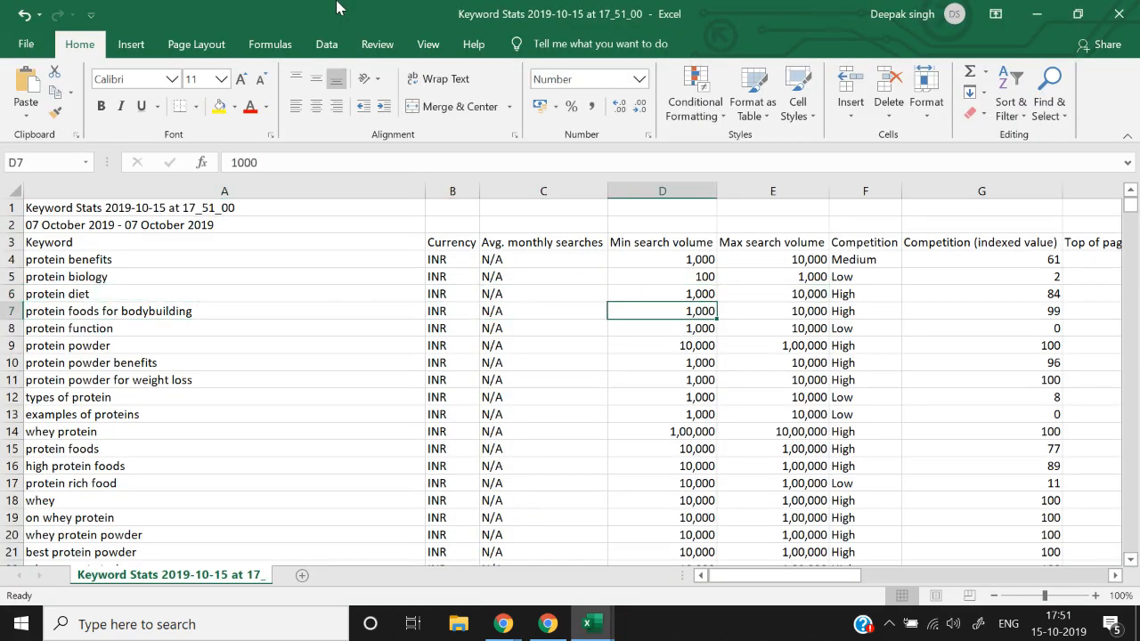
key("shift+Right")
key("ctrl+c")
key("alt+Tab")
key("Right")
key("Down")
key("Left")
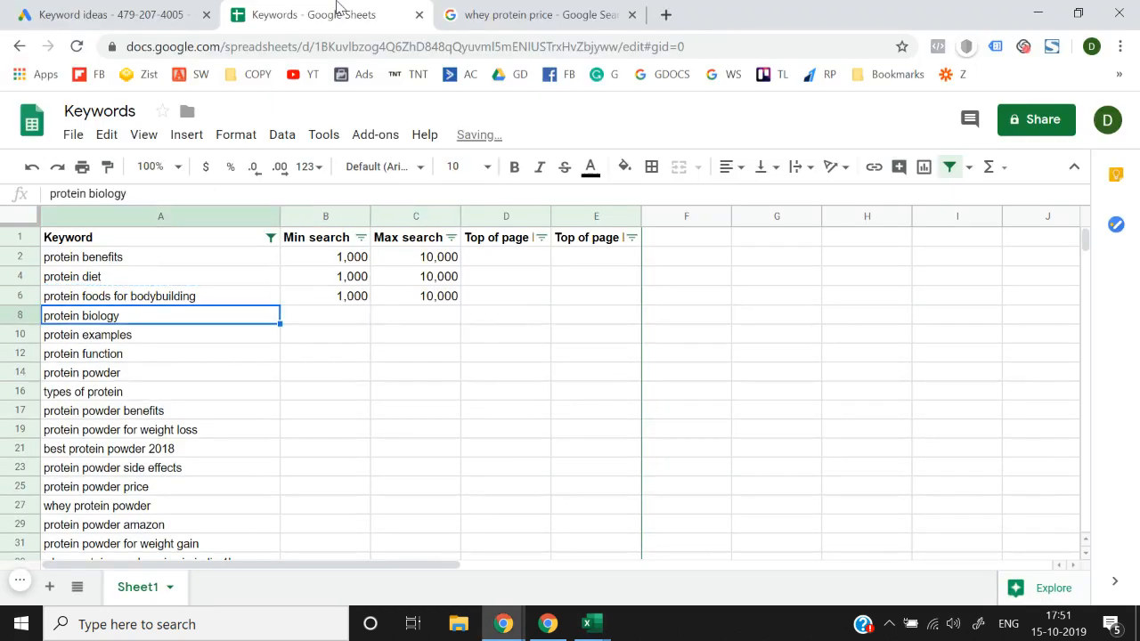
Copy the min and max search volumes of protein biology from Excel into its row in Google Sheets
key("alt+Tab")
key("Up")
key("Up")
key("Left")
key("Right")
key("shift+Right")
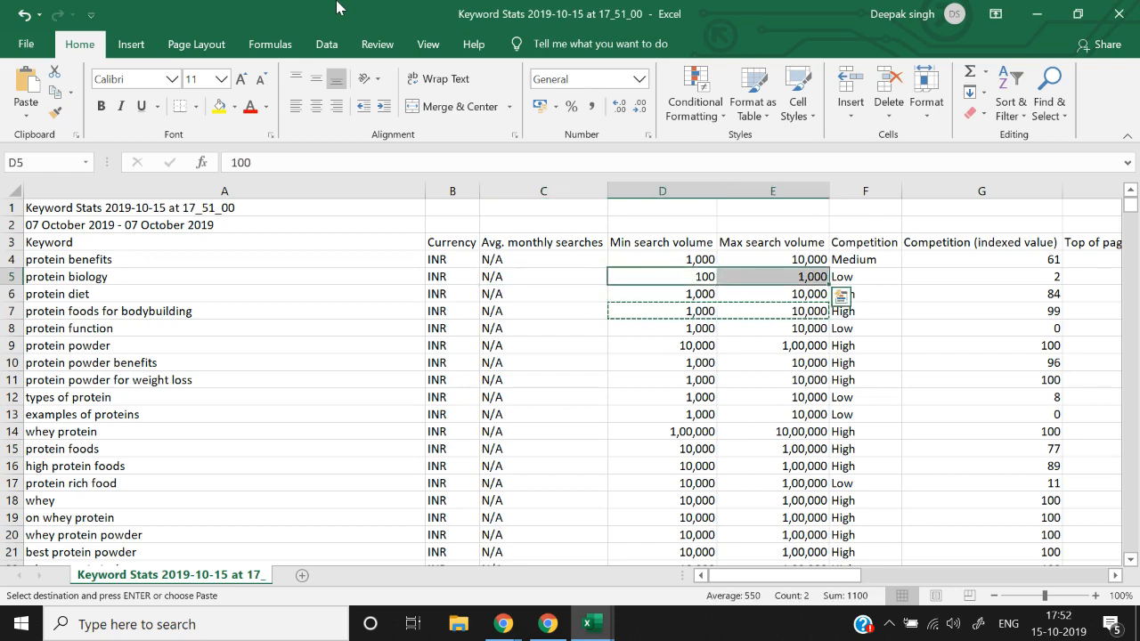
key("ctrl+c")
key("alt+Tab")
key("ctrl+v")
key("ctrl+z")
key("Right")
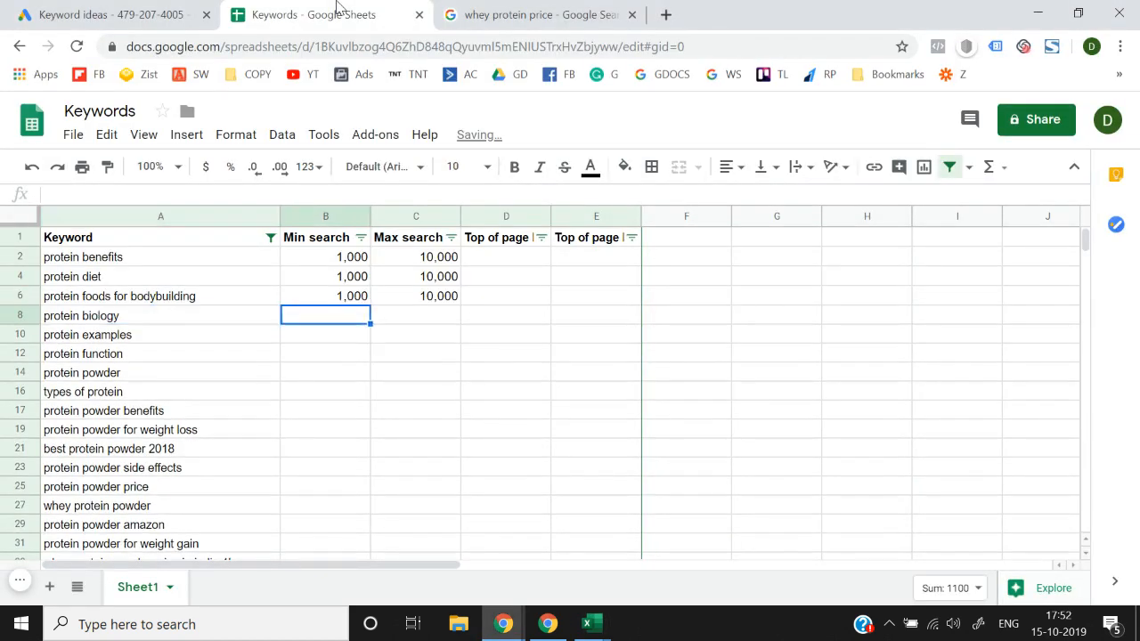
key("ctrl+v")
Look for the next listed keyword, protein examples, among the first rows of the Excel keyword column
key("Down")
key("Left")
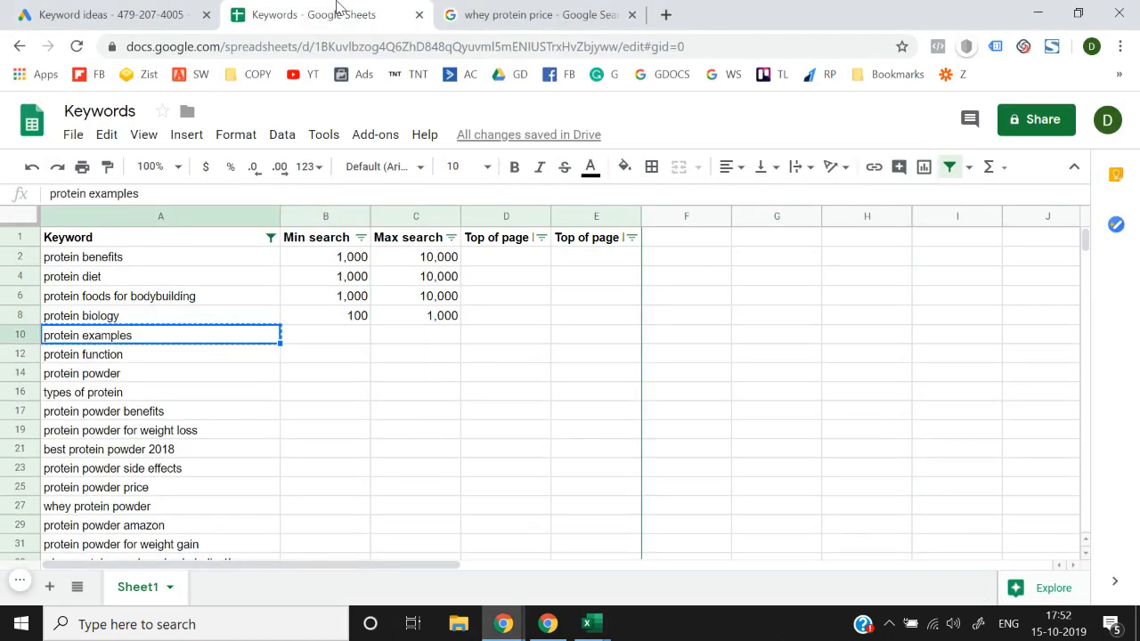
key("alt+Tab")
key("Down")
key("Left")
key("Left")
key("Left")
key("Up")
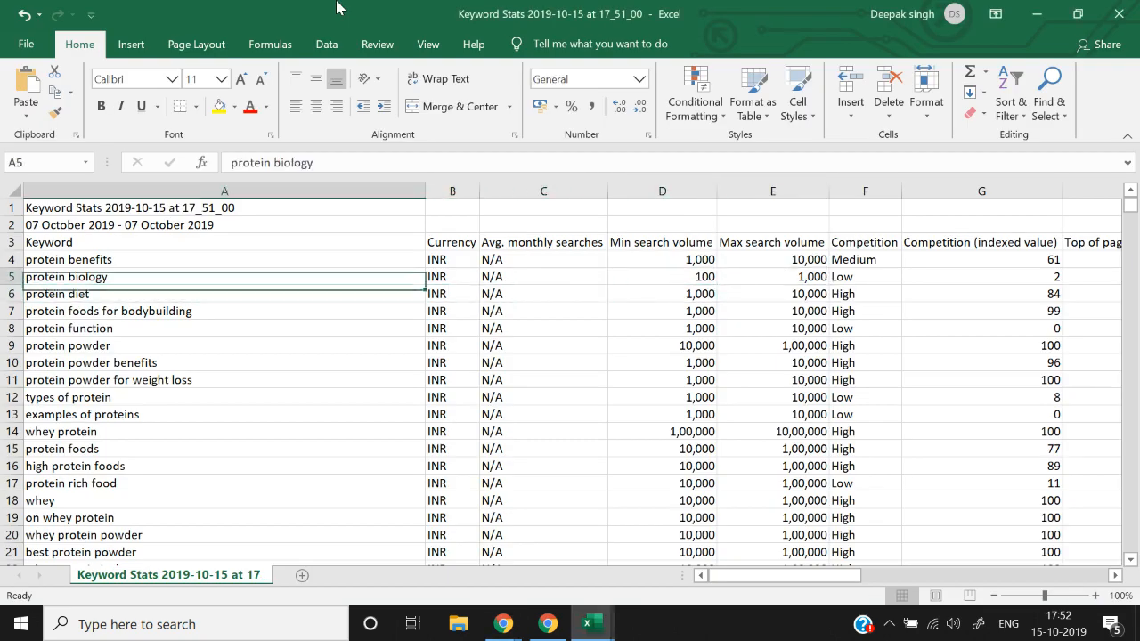
key("Down")
key("Down")
key("Down")
key("Down")
key("alt+Tab")
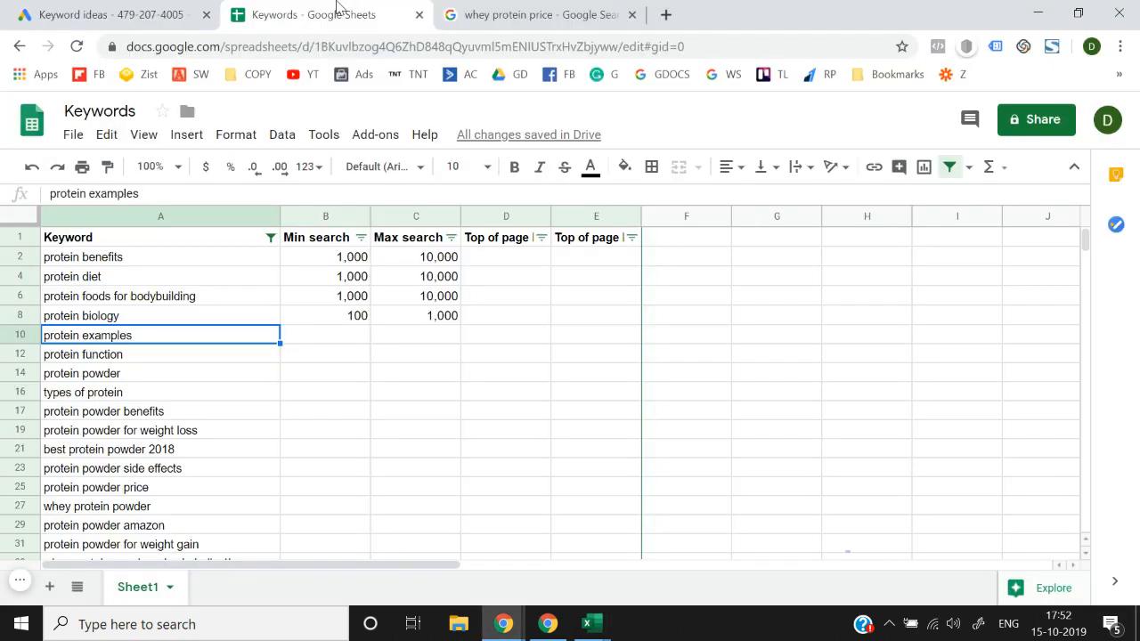
Copy the keyword protein examples from Google Sheets and search the Excel keyword stats for it
key("ctrl+c")
key("alt+Tab")
key("ctrl+f")
key("ctrl+v")
key("Return")
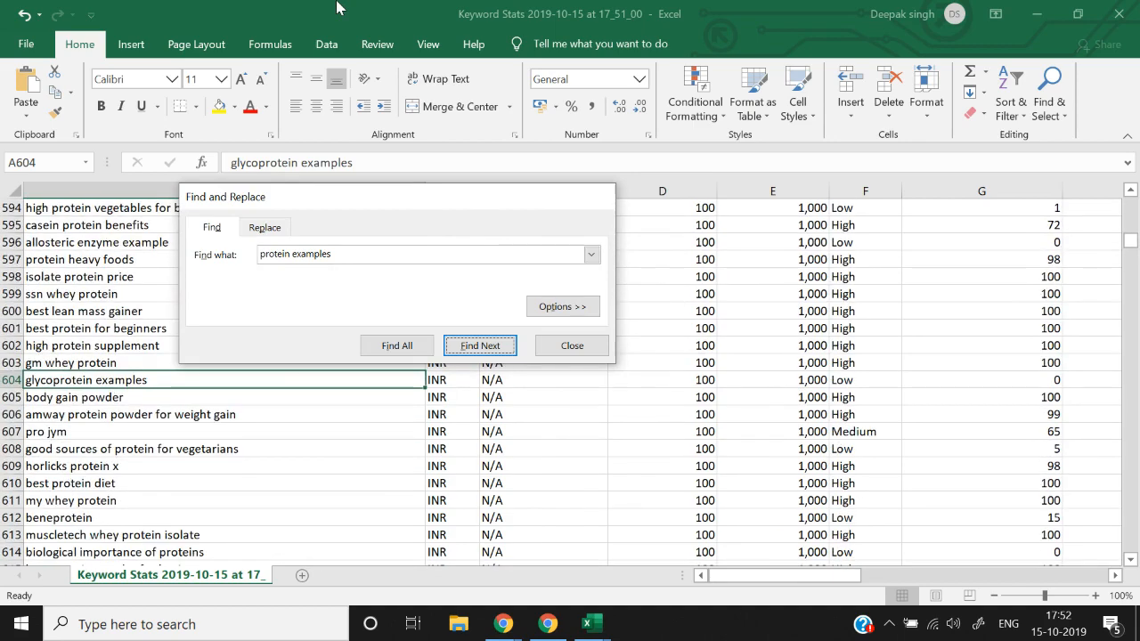
Repeat the search for protein examples in the Excel keyword stats and go through the matching cells one after another
key("Escape")
key("ctrl+f")
key("Return")
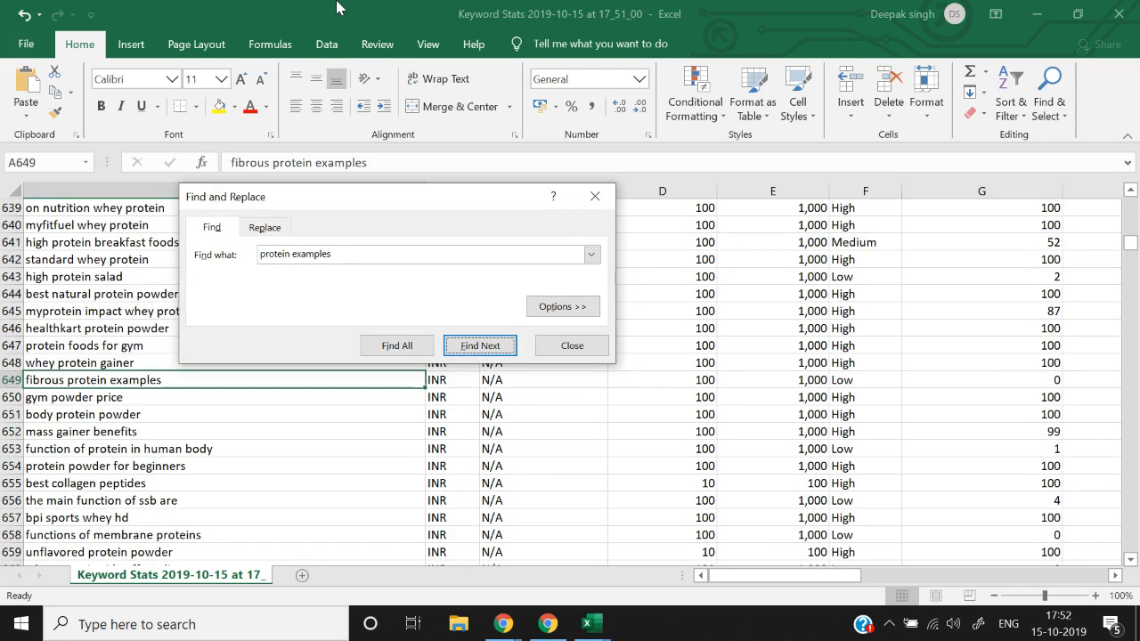
key("Return")
key("Return")
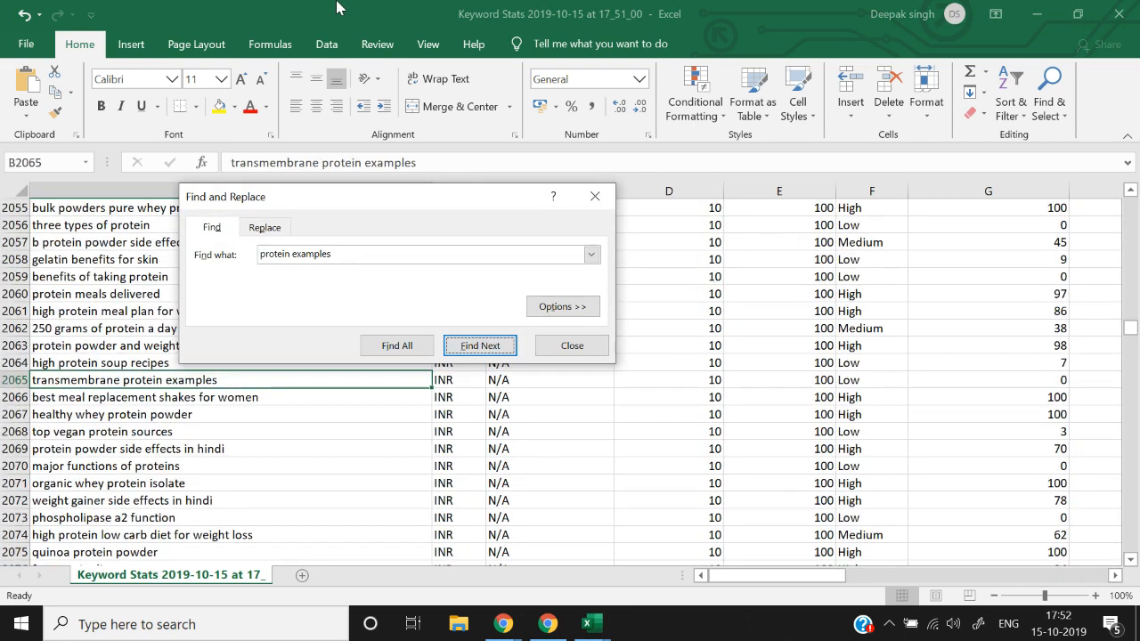
key("Return")
key("Return")
key("Return")
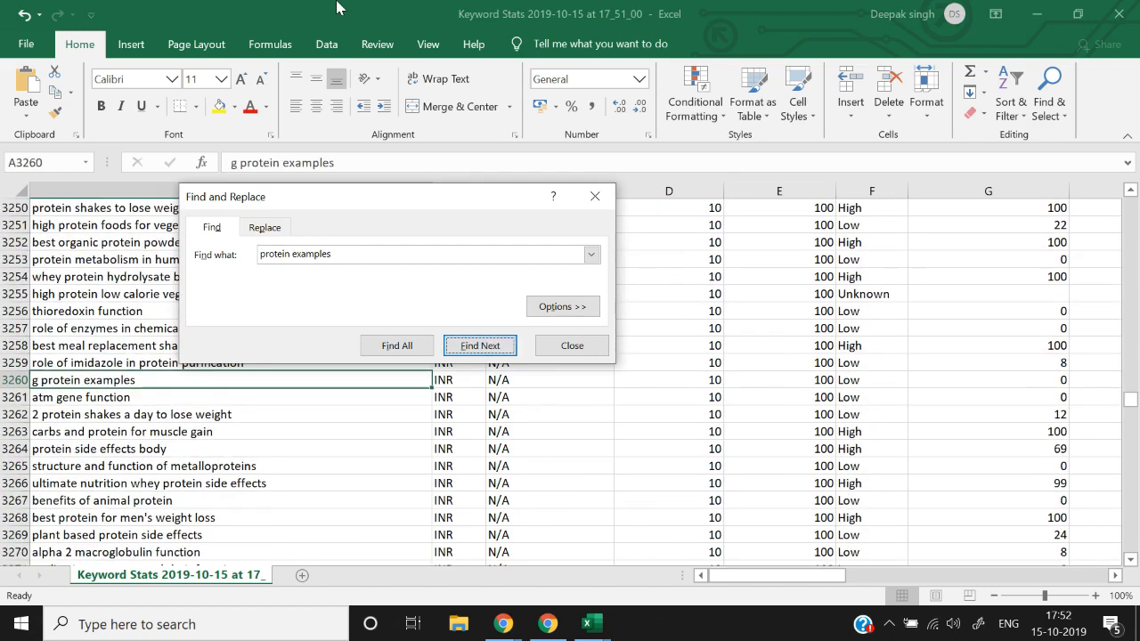
key("Return")
key("Return")
key("Return")
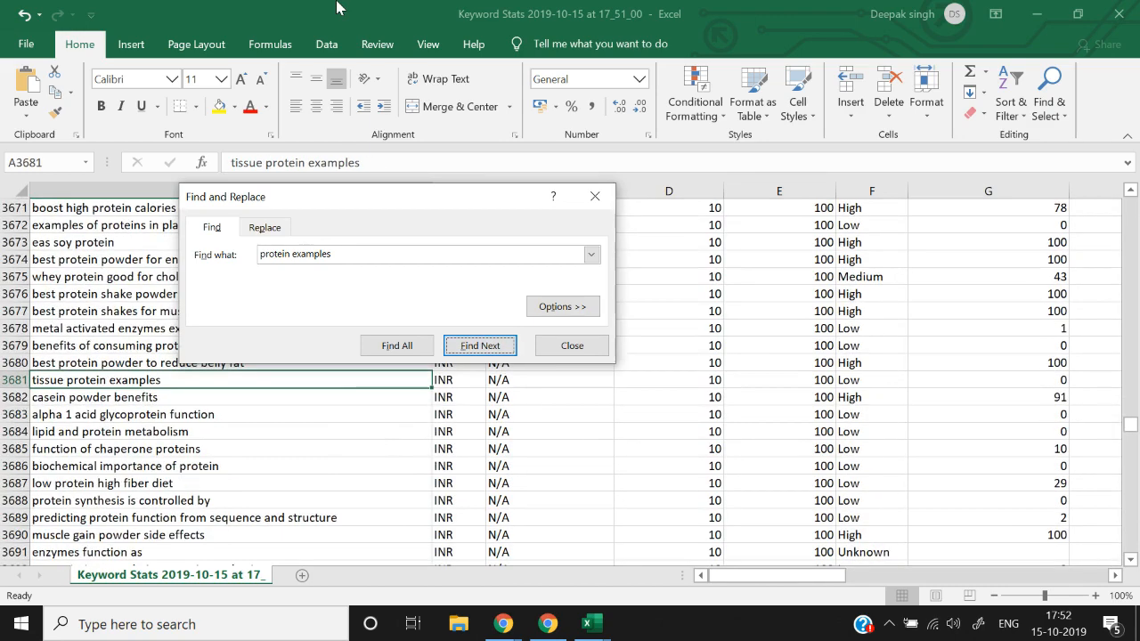
key("Return")
key("Return")
key("Return")
key("Return")
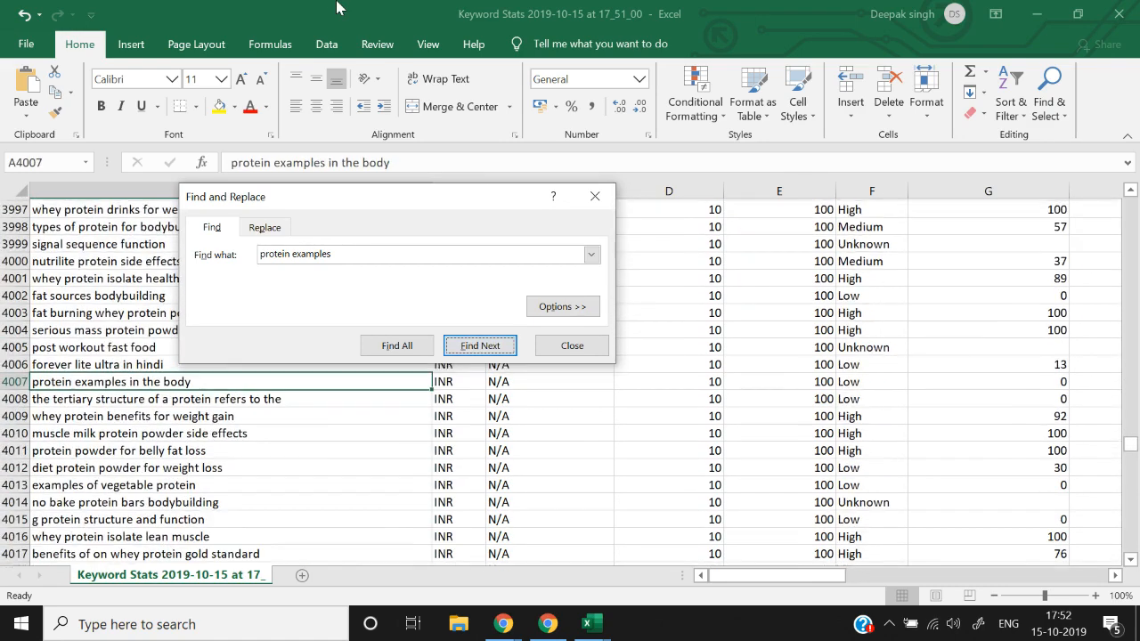
key("Return")
key("Return")
key("Return")
key("Return")
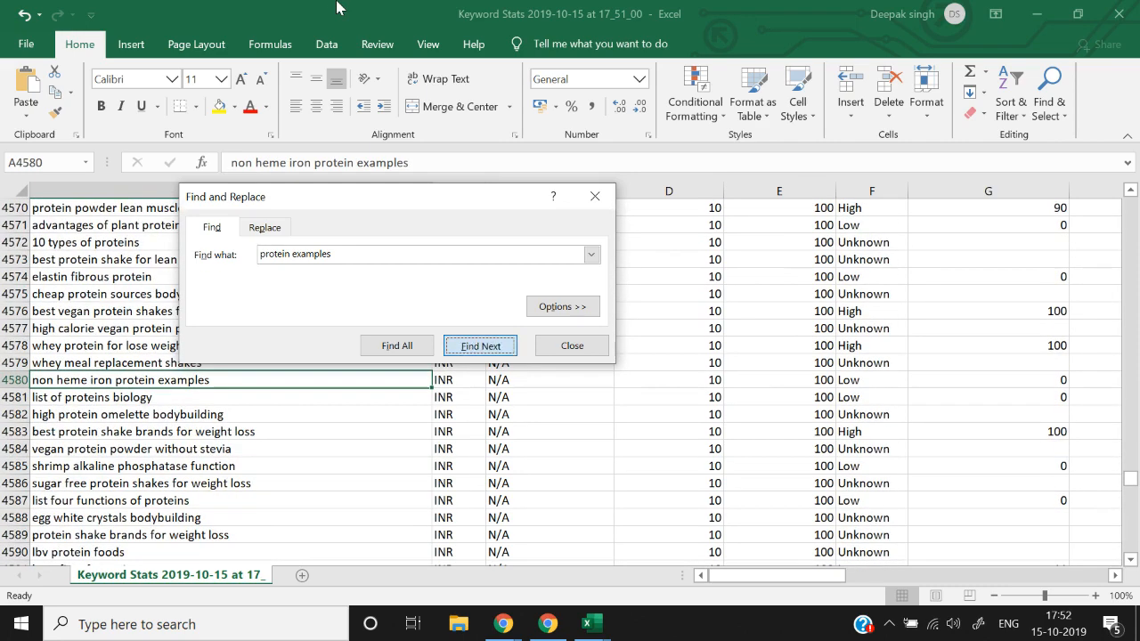
key("Return")
key("Return")
key("Return")
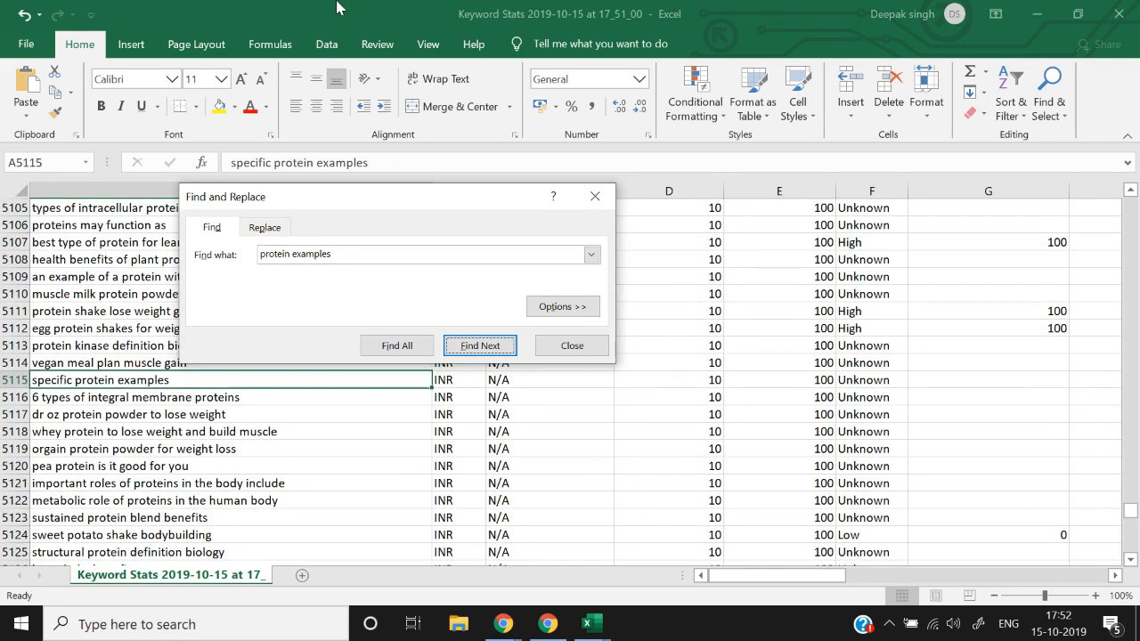
key("Return")
key("Return")
key("Return")
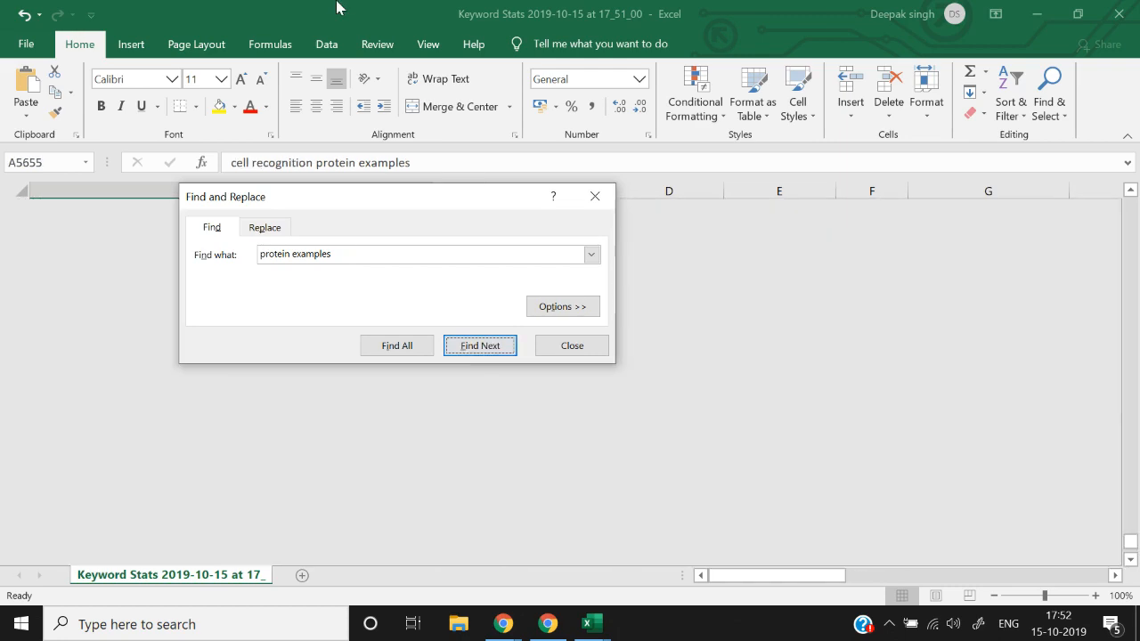
key("Return")
key("Return")
key("Return")
key("Return")
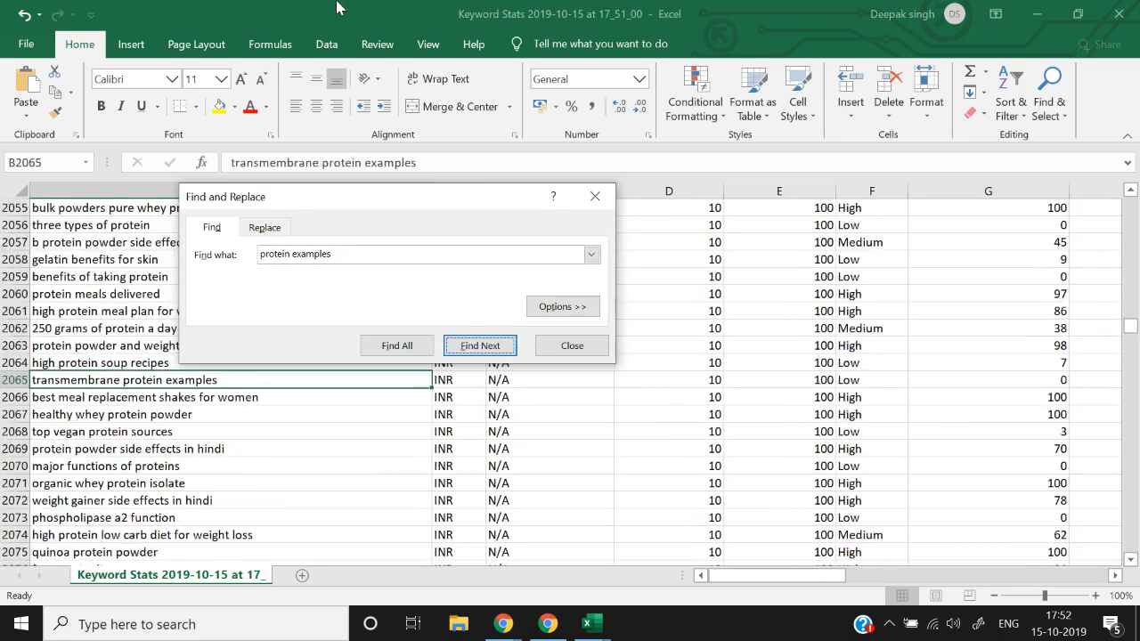
Close the search and look through the first keywords of the Excel list, down to examples of proteins
key("Escape")
key("ctrl+Home")
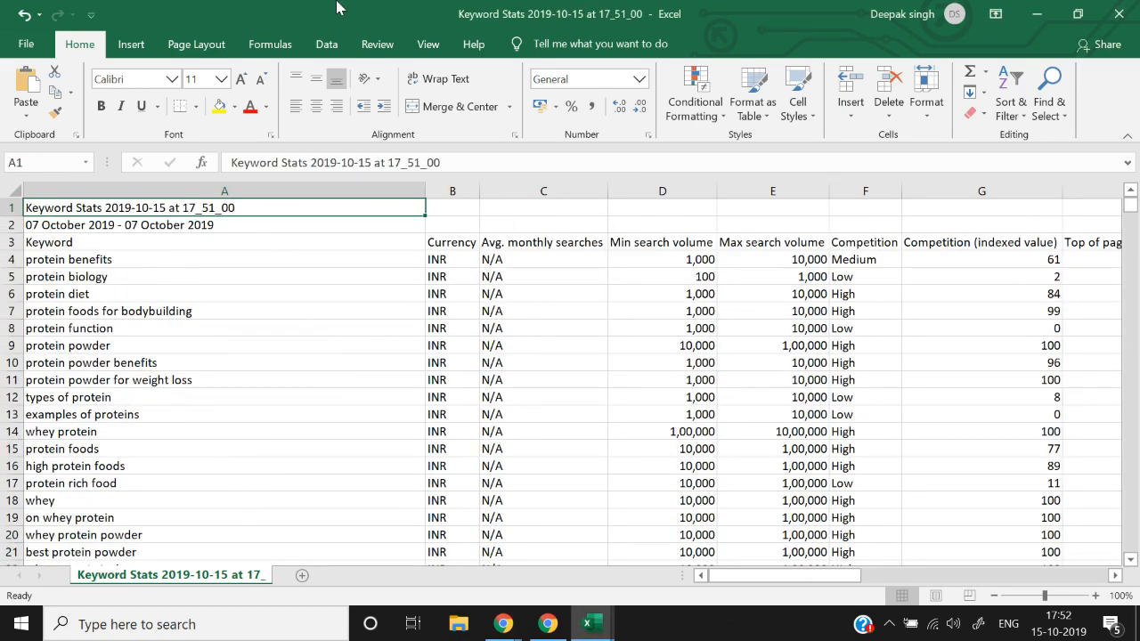
key("Down")
key("Down")
key("Down")
key("Down")
key("Down")
key("Down")
key("Down")
key("Down")
key("Down")
key("Down")
key("Down")
key("Down")
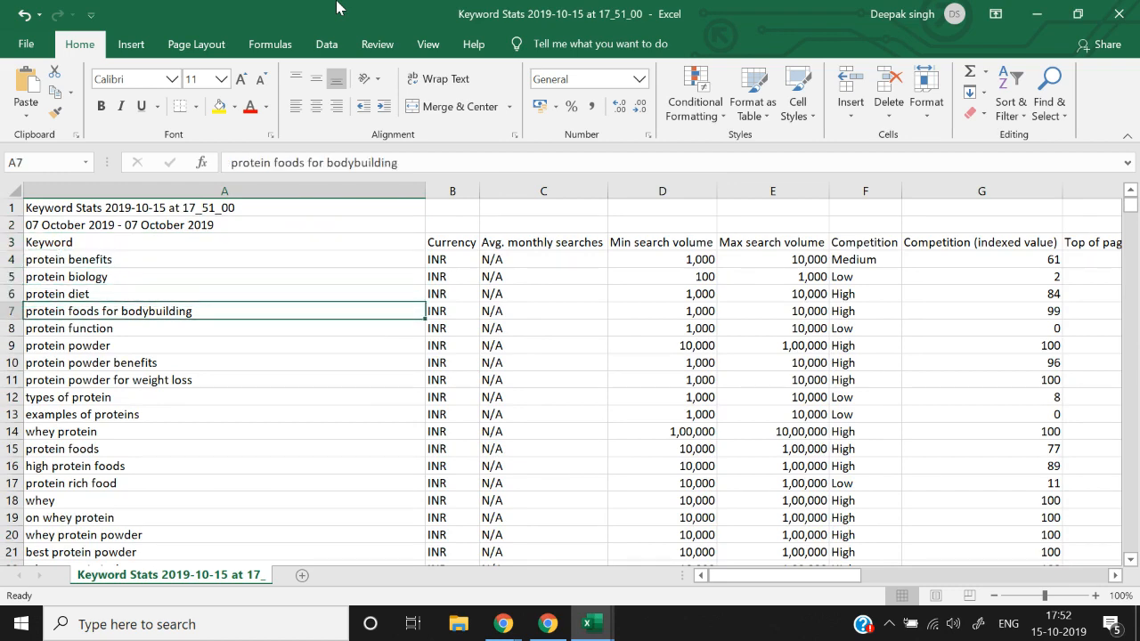
Copy the keyword protein function from Google Sheets and search the Excel keyword stats for it, going through the matches
key("alt+Tab")
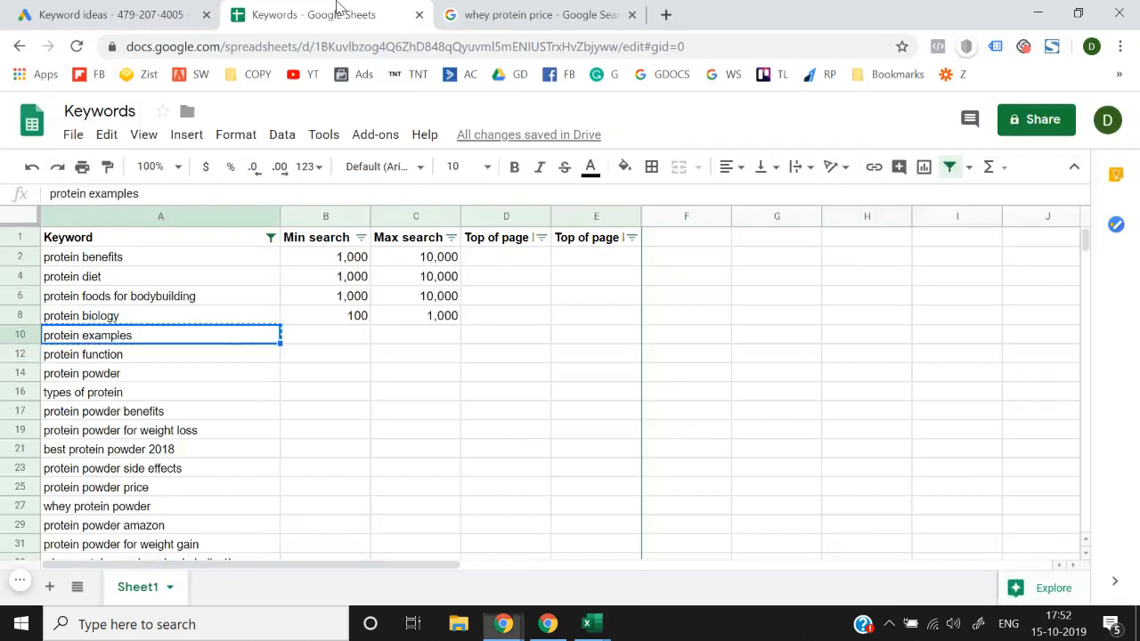
key("Right")
key("Left")
key("ctrl+c")
key("alt+Tab")
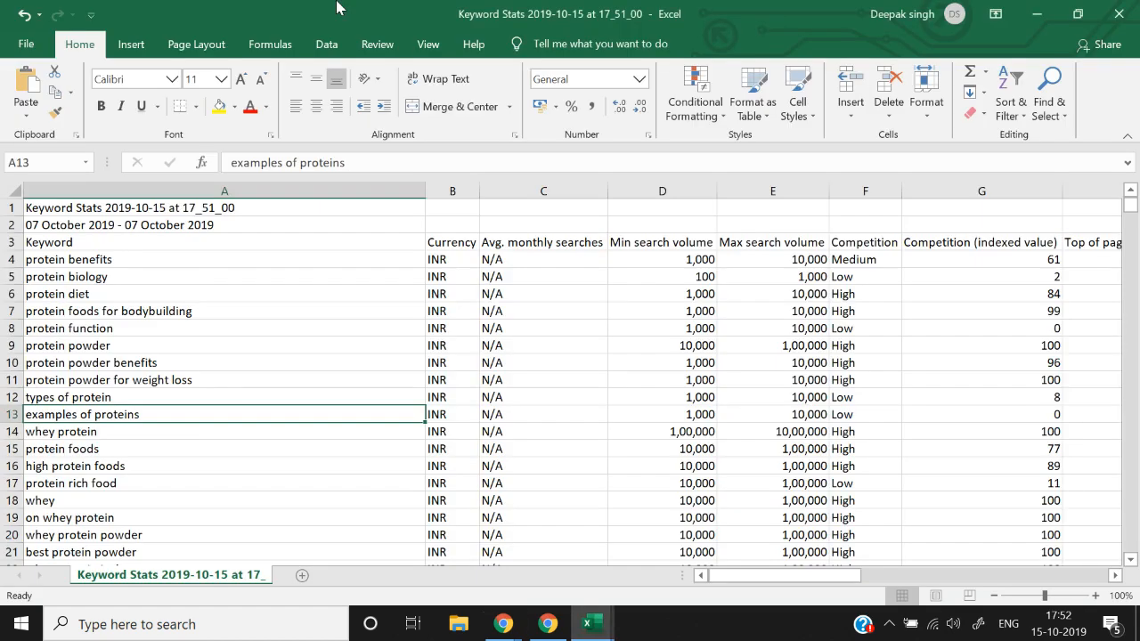
key("ctrl+f")
key("ctrl+v")
key("Return")
key("Return")
key("Return")
key("Return")
key("Return")
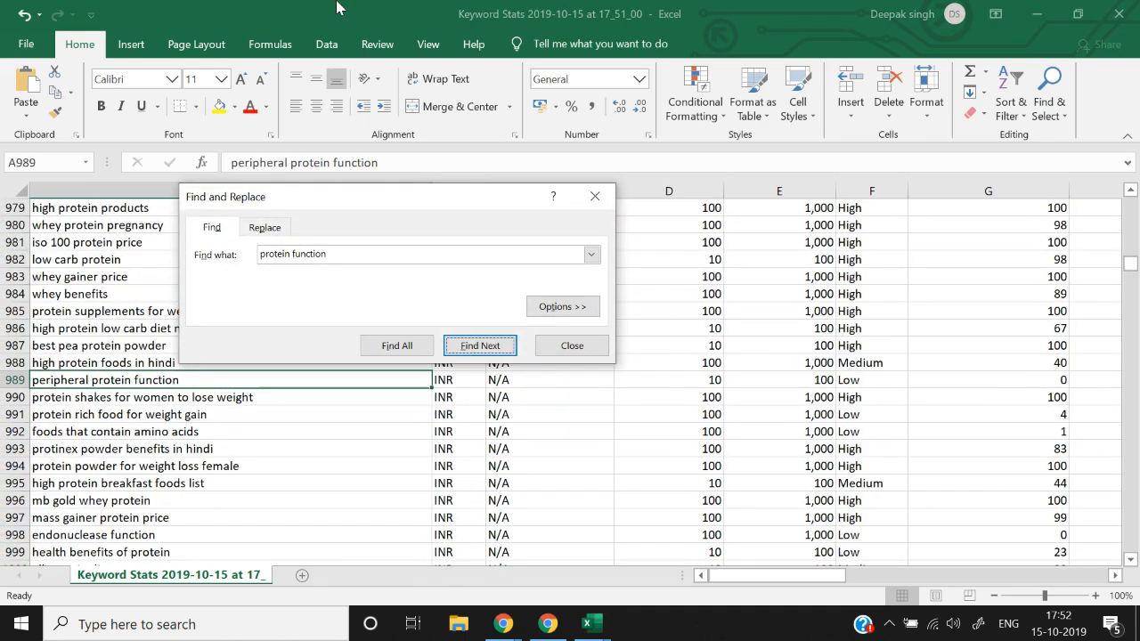
key("Return")
key("Return")
key("Return")
key("Return")
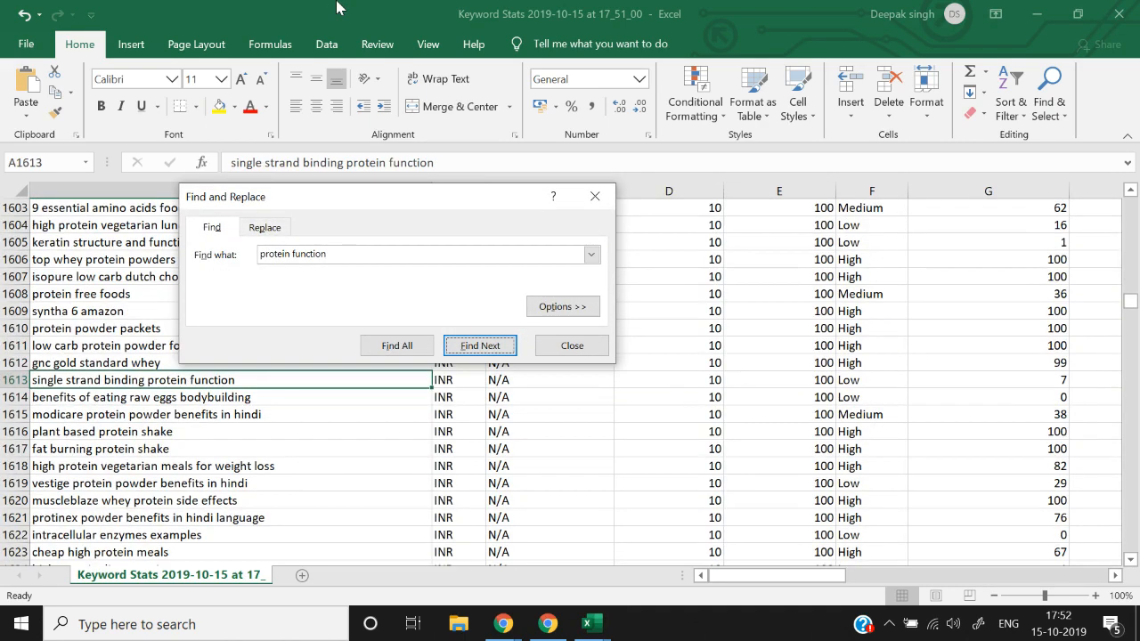
Check the monthly search range of protein biology in the Google Ads keyword plan and enter 100 and 1000 for protein function in Google Sheets
key("alt+Tab")
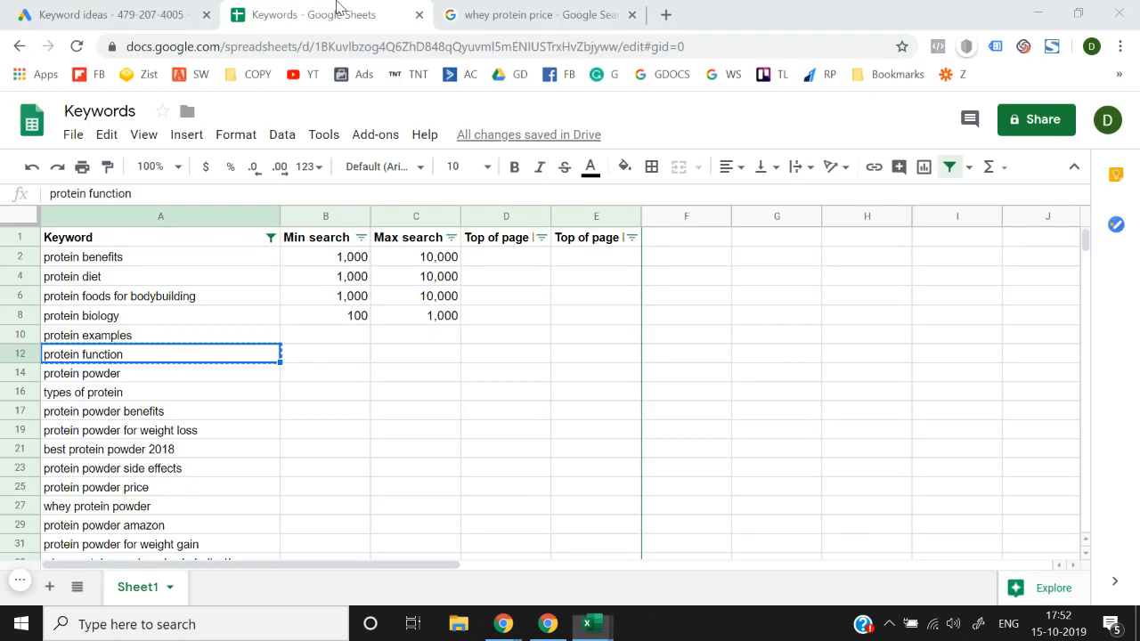
left_click(82, 7)
scroll(319, 409, "down", 1)
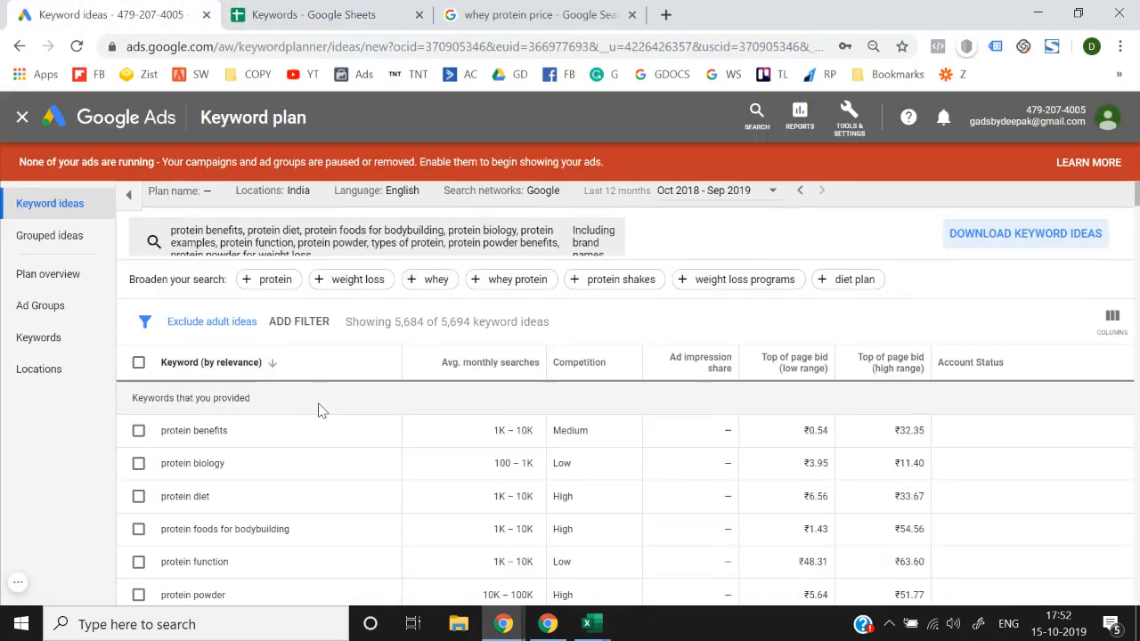
double_click(526, 457)
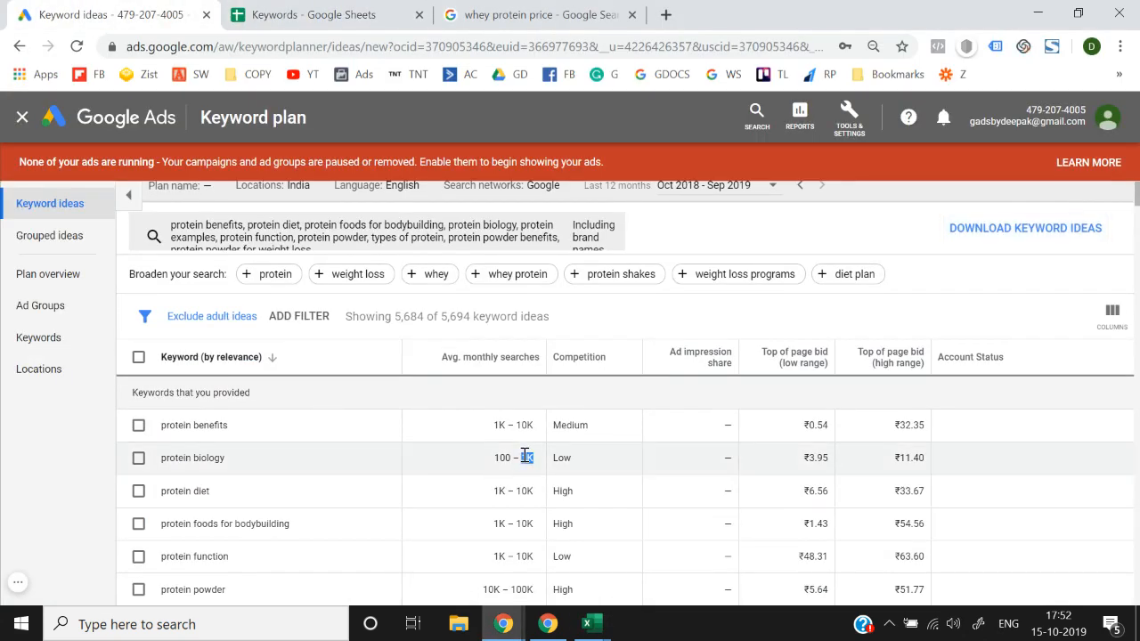
left_click(389, 9)
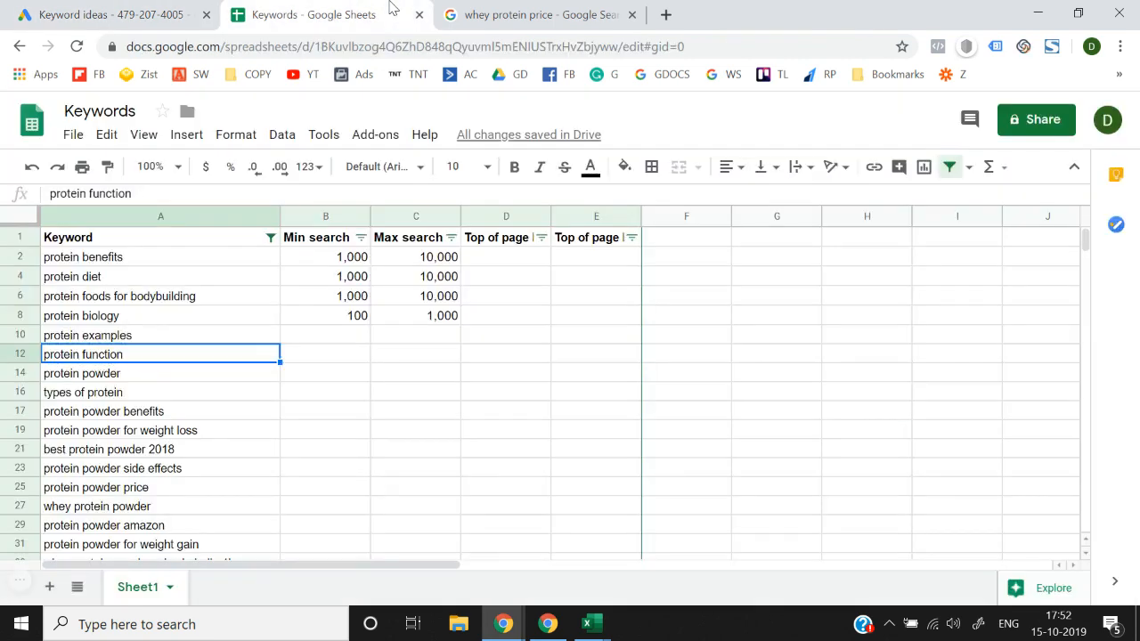
key("Right")
type("100")
key("Tab")
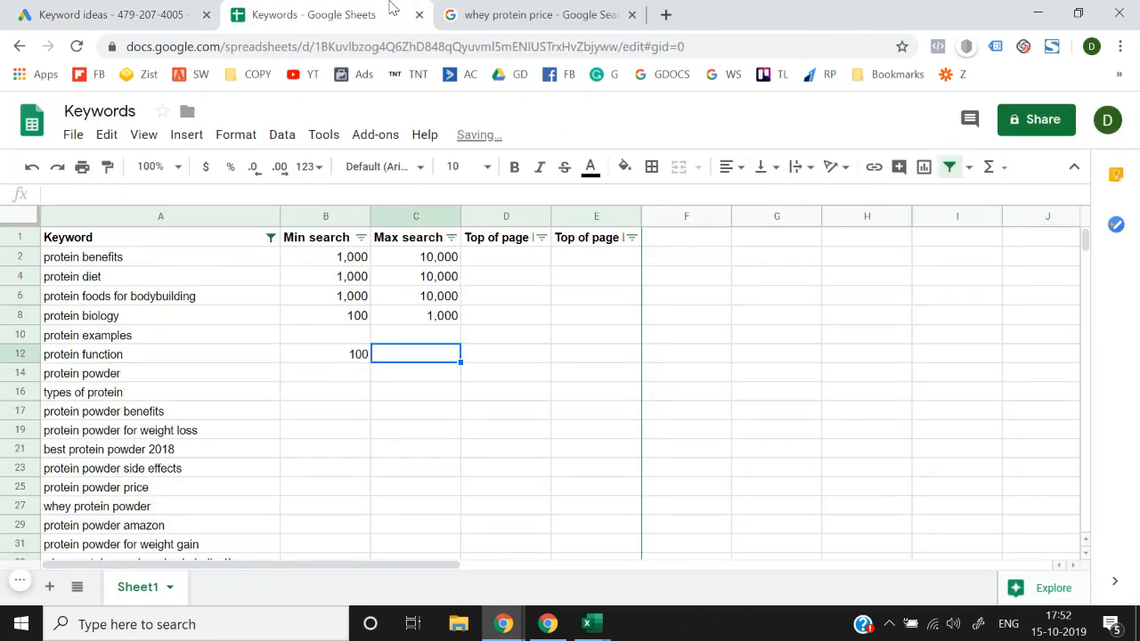
type("1000")
key("Return")
Return to the protein examples row, and examine the provided keywords and their average monthly searches in the Google Ads keyword plan
key("Left")
key("Up")
key("Up")
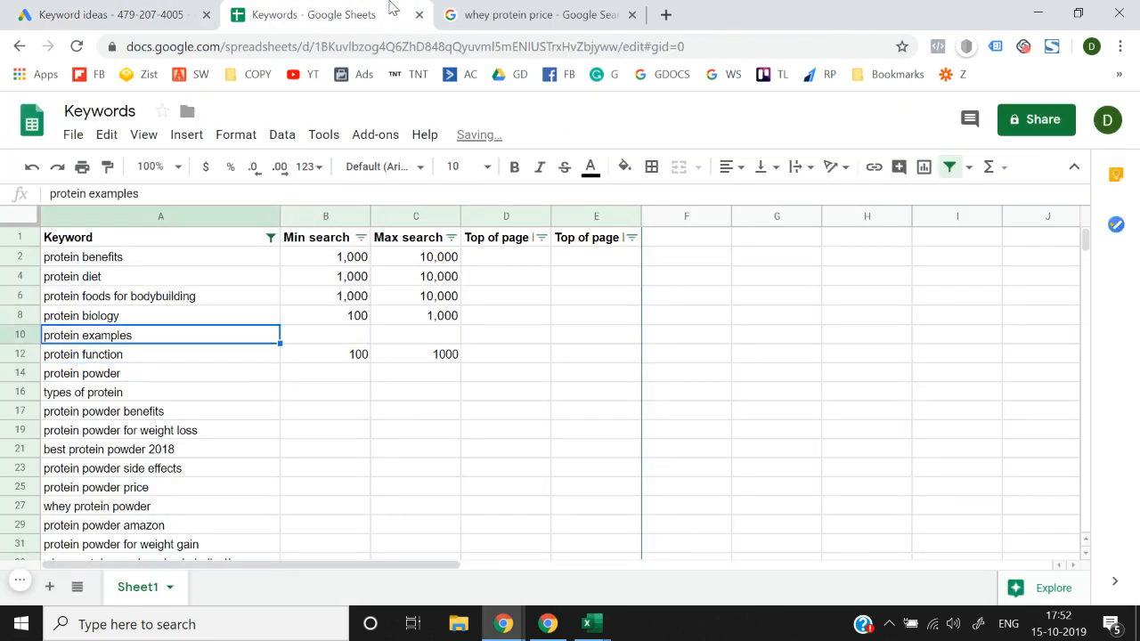
key("Up")
key("Right")
key("Down")
key("Left")
left_click(116, 14)
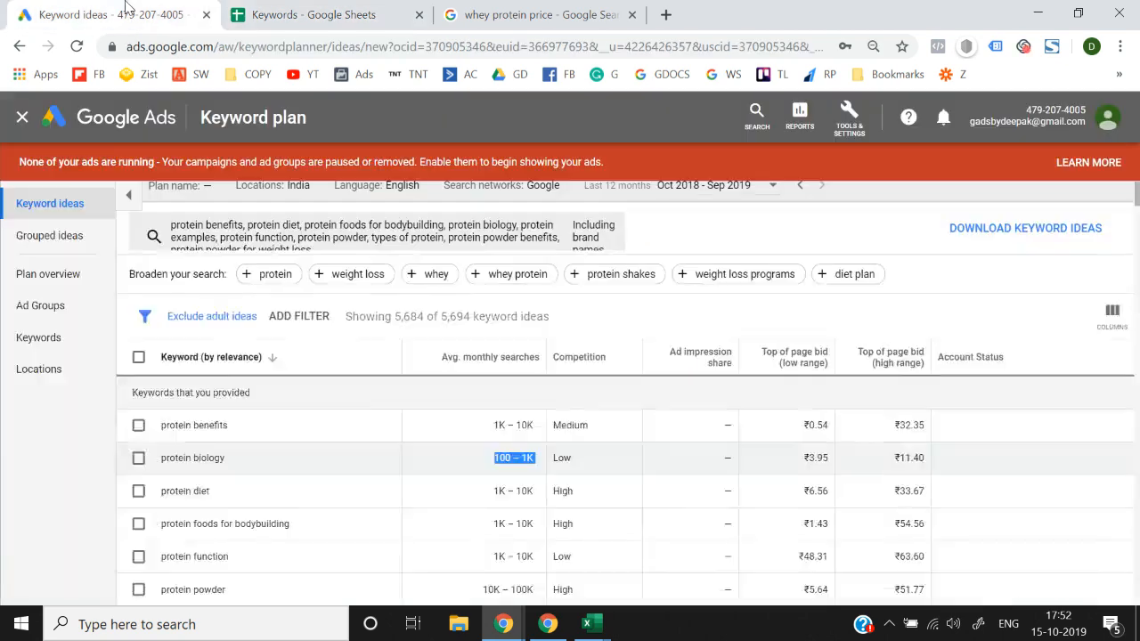
scroll(350, 433, "down", 1)
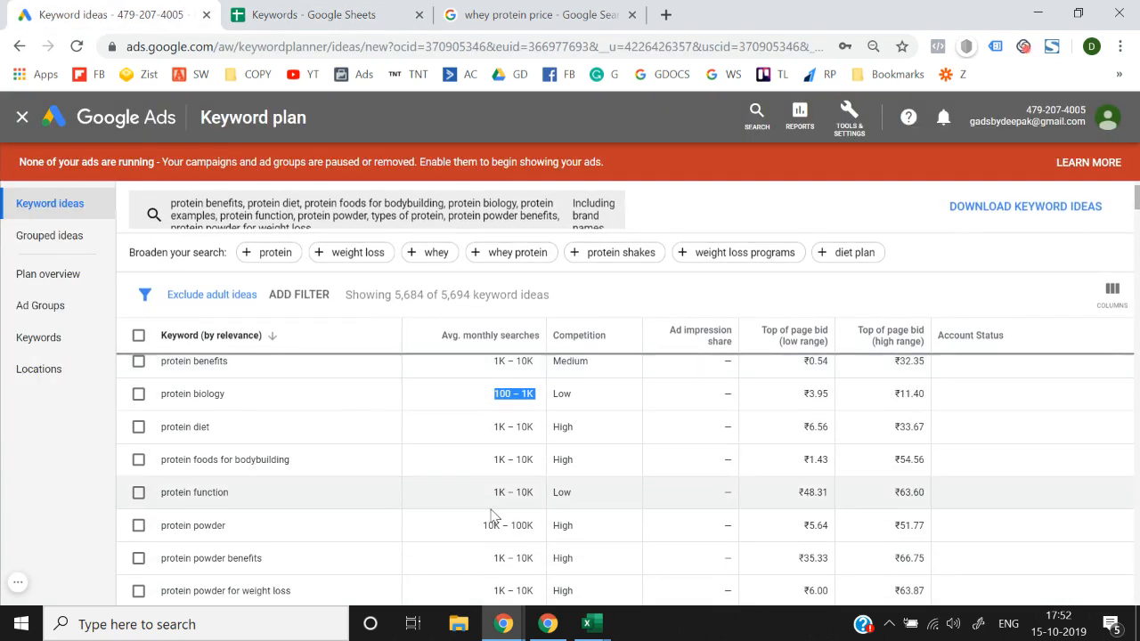
scroll(492, 515, "down", 3)
scroll(492, 515, "up", 2)
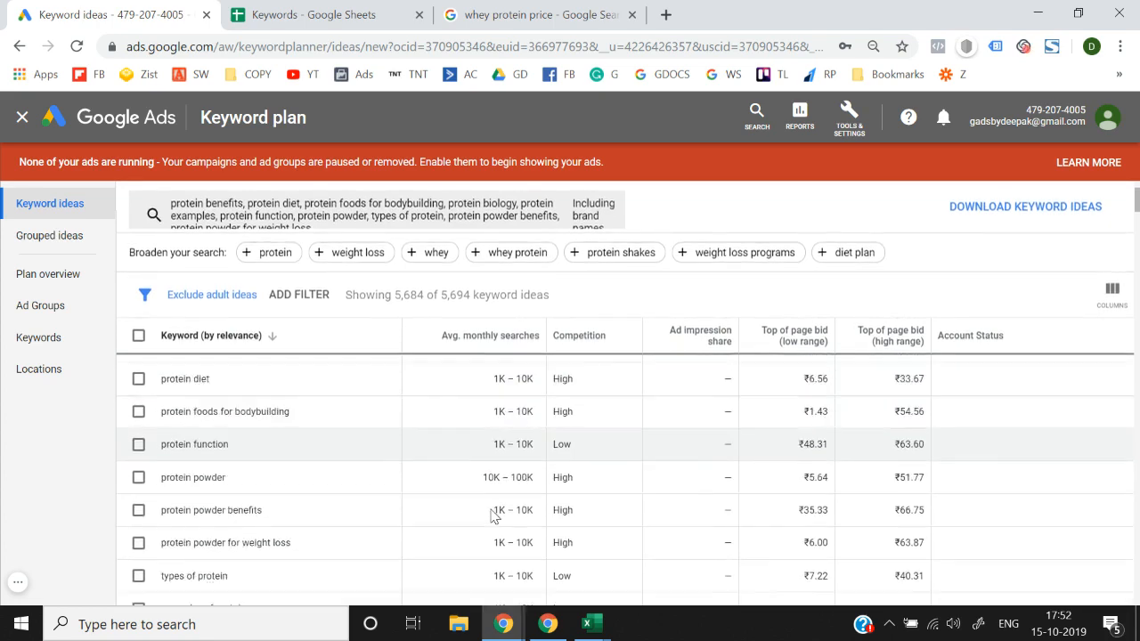
scroll(492, 515, "up", 3)
scroll(497, 529, "down", 2)
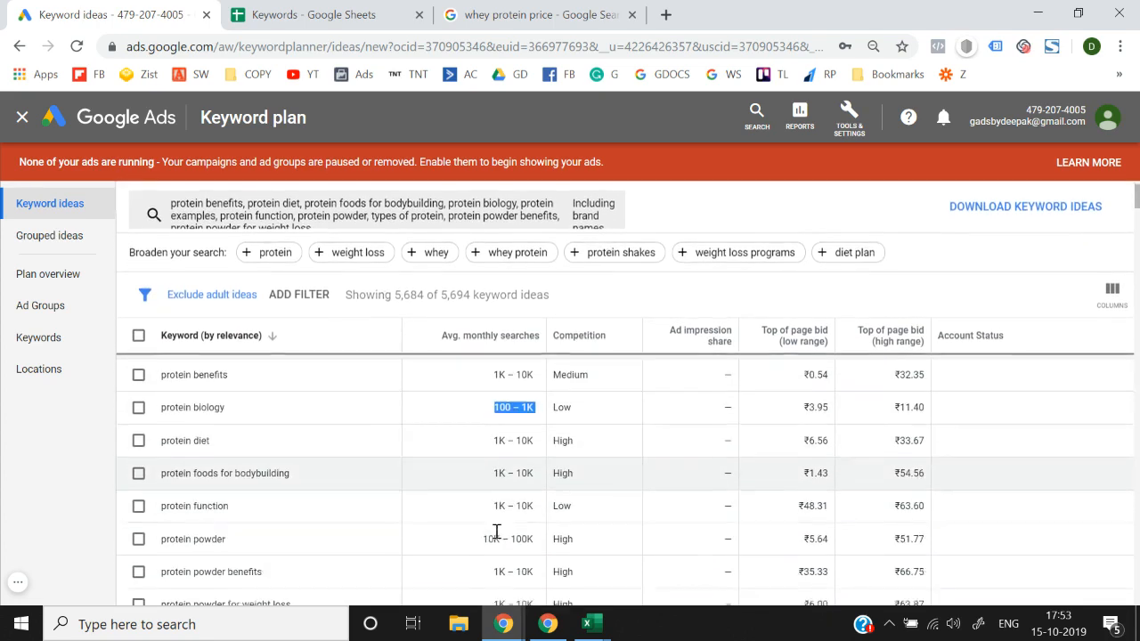
scroll(496, 532, "down", 3)
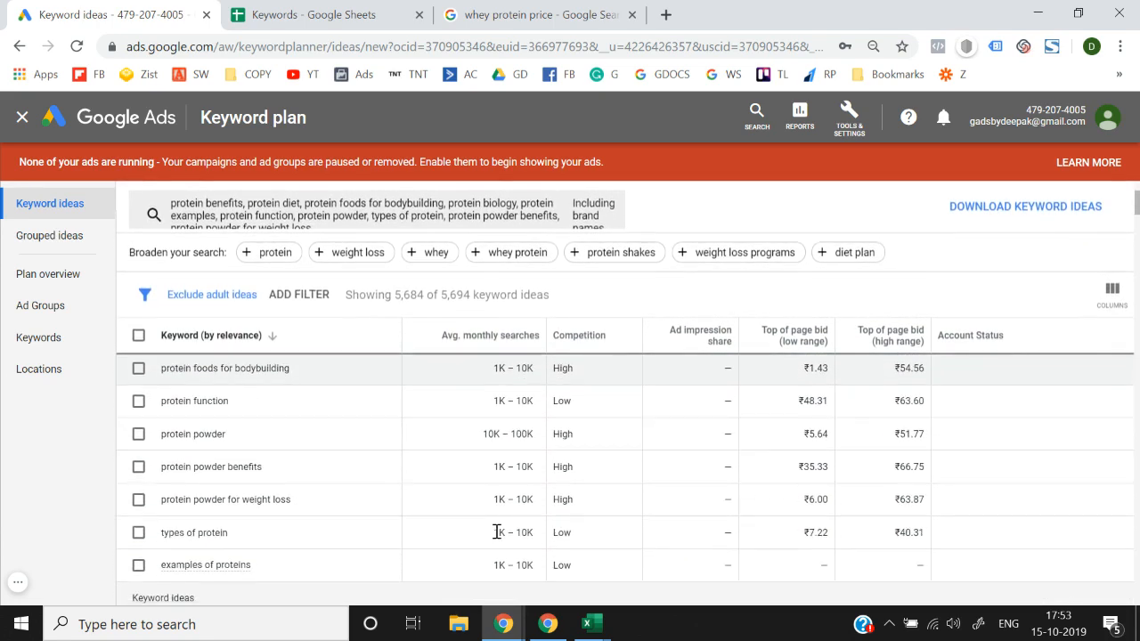
Copy the min and max search volumes of protein foods for bodybuilding into the protein examples row in Google Sheets
left_click(326, 11)
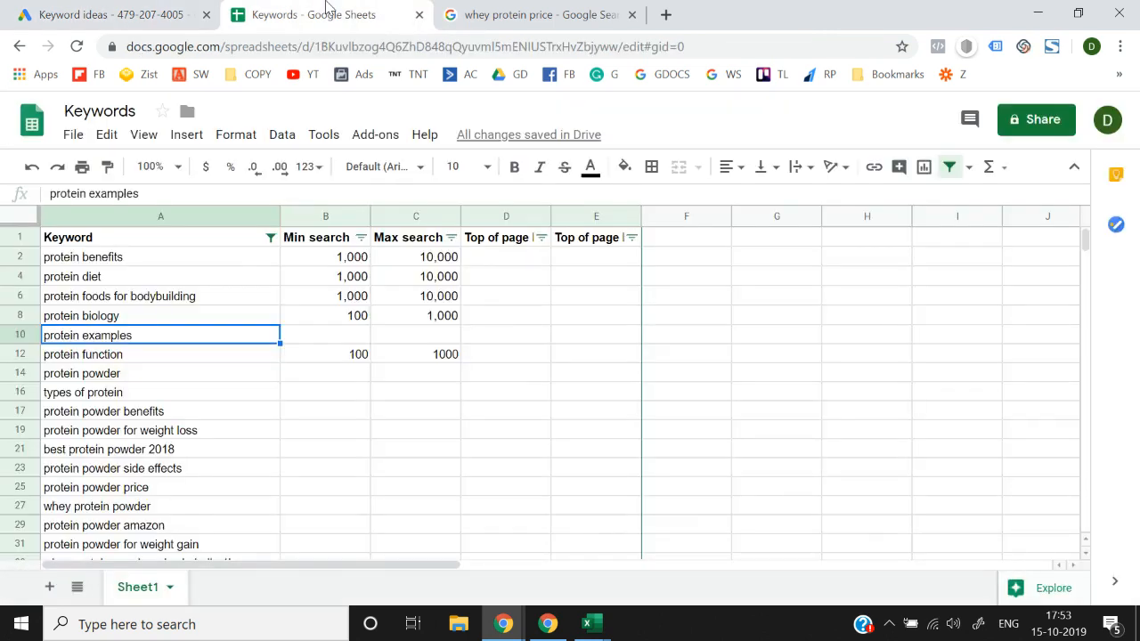
key("Right")
key("Right")
key("Left")
key("Up")
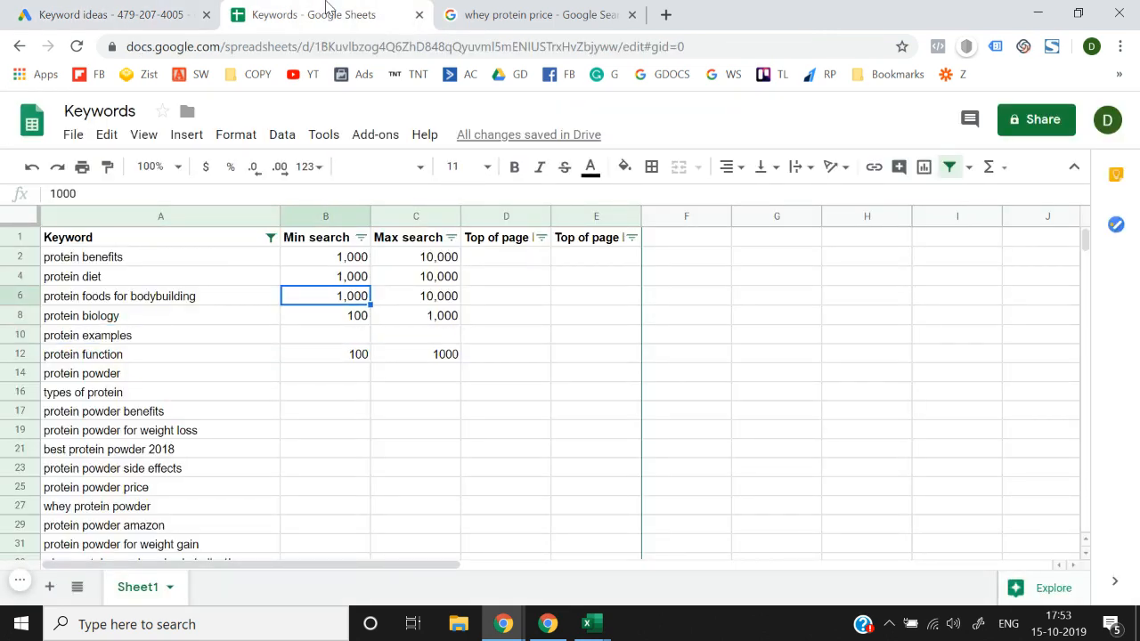
key("shift+Right")
key("ctrl+c")
key("Down")
key("Down")
key("ctrl+v")
key("Down")
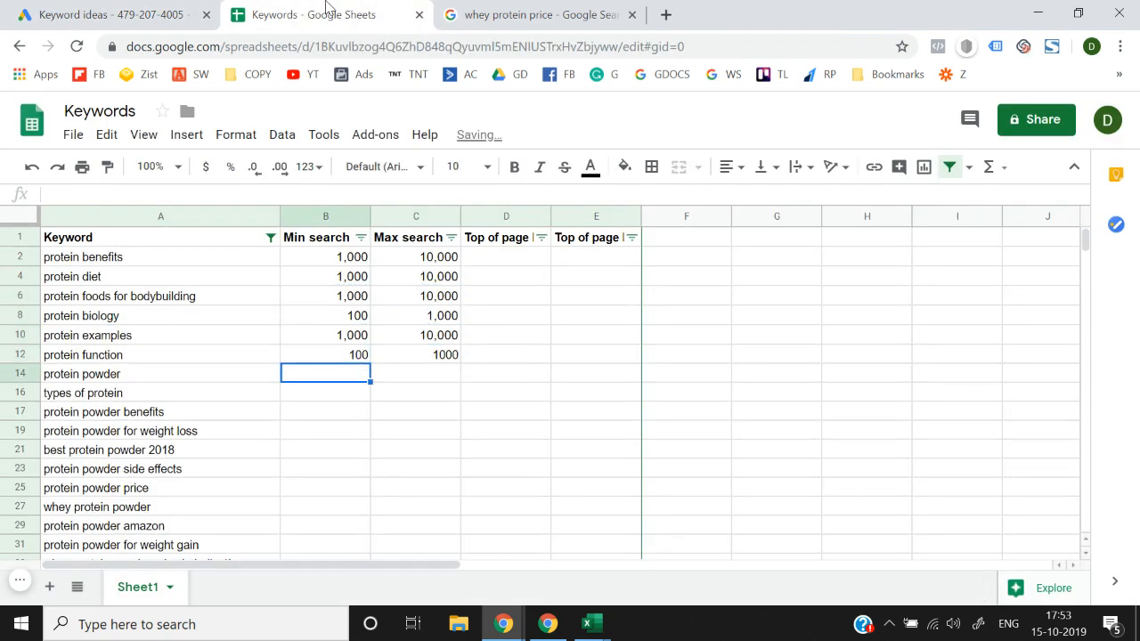
Go down the Google Sheets keyword list to the on gold standard row, examining the search volumes and top of page bids
key("Left")
key("Down")
key("Down")
key("Right")
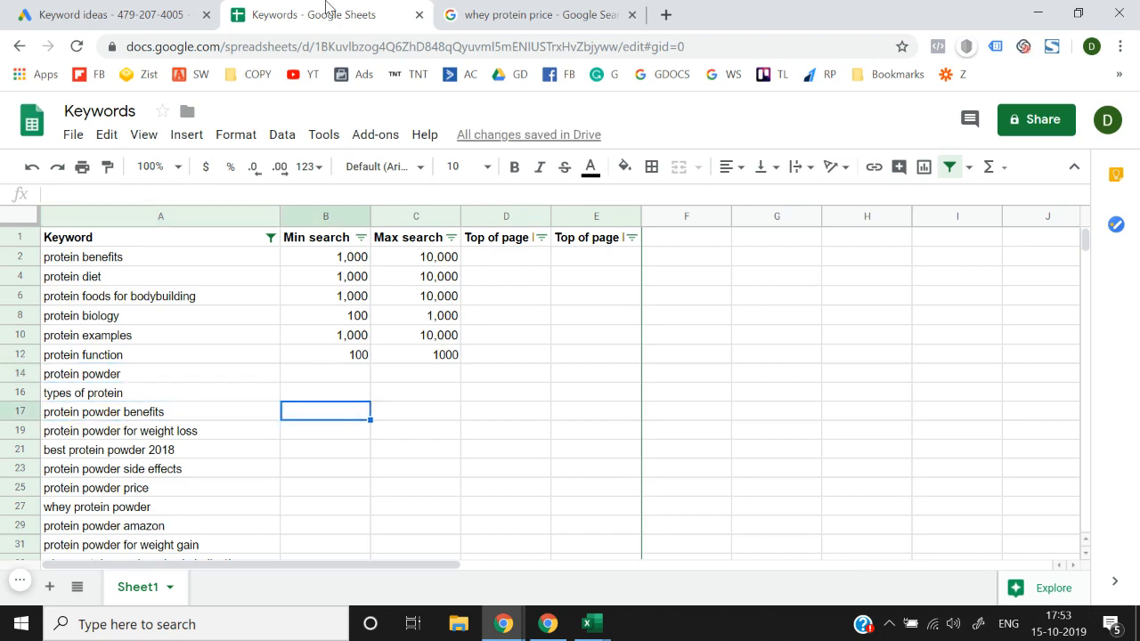
key("Down")
key("Down")
key("Down")
key("Down")
key("Down")
key("Down")
key("Down")
key("Down")
key("Down")
key("Down")
key("Down")
key("Down")
key("Down")
key("Down")
key("Down")
key("Down")
key("Down")
key("Down")
key("Down")
key("Down")
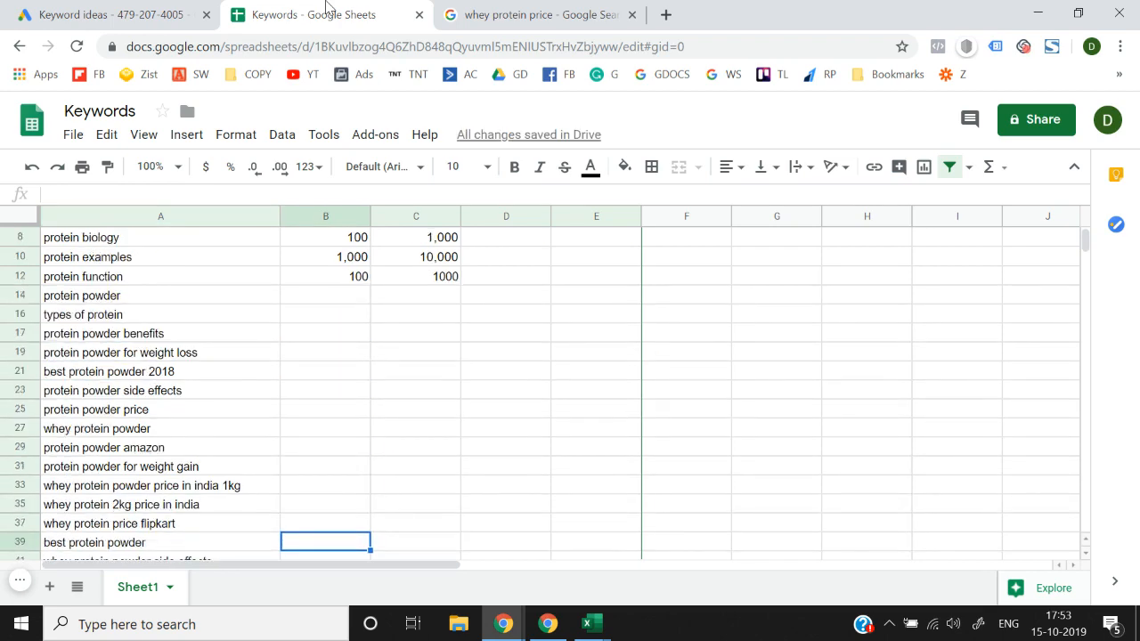
key("Down")
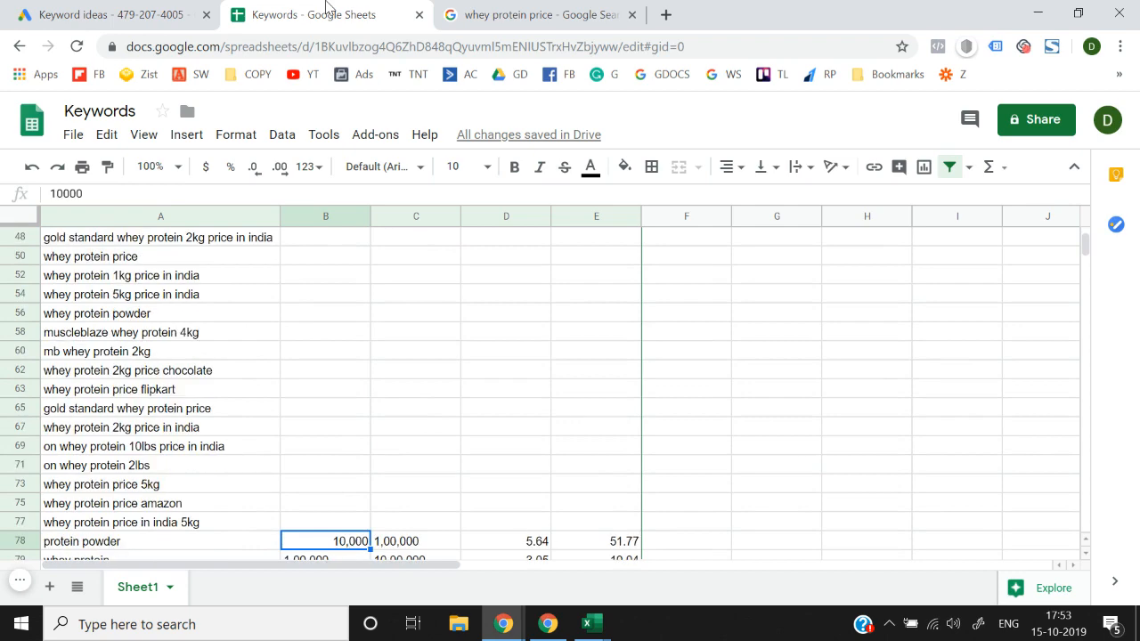
key("Down")
key("Down")
key("Down")
key("Down")
key("Down")
key("Down")
key("Down")
key("Down")
key("Down")
key("Down")
key("Down")
key("Down")
key("Down")
key("Down")
key("Down")
key("Down")
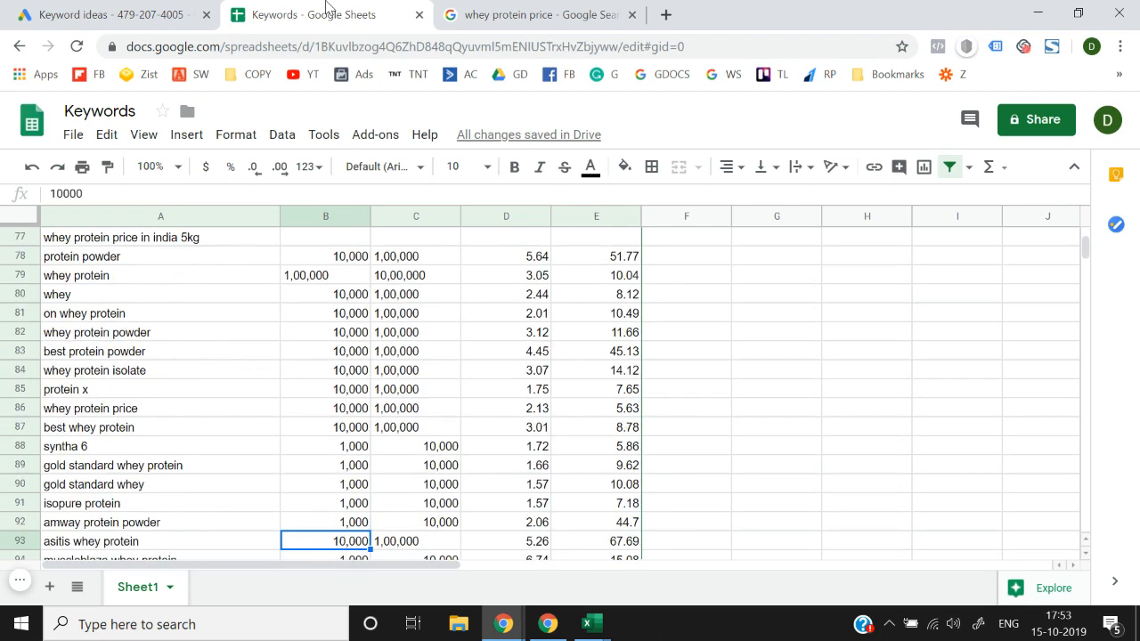
key("Down")
key("Down")
key("Down")
key("Down")
key("Down")
key("Down")
key("Down")
key("Down")
key("Down")
key("Down")
key("Down")
key("Down")
key("Down")
key("Down")
key("Down")
key("Down")
key("Down")
key("Down")
key("Down")
key("Down")
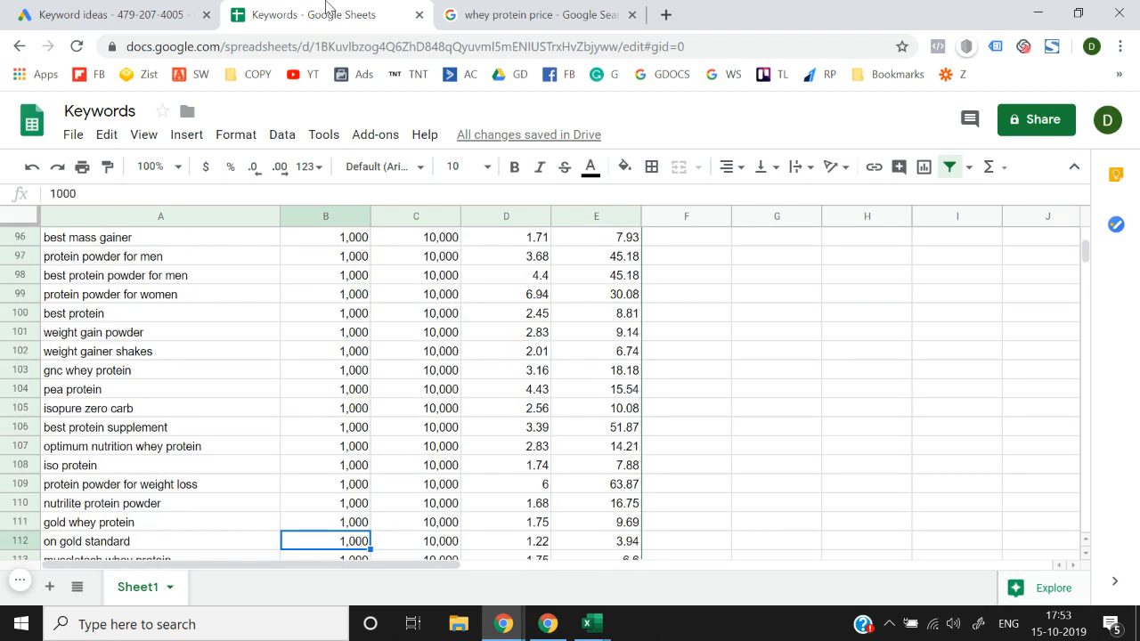
Return to the start of the keyword list and examine the min and max search volumes down to the gold standard whey row
key("Down")
key("Down")
key("Down")
key("Down")
key("Down")
key("Down")
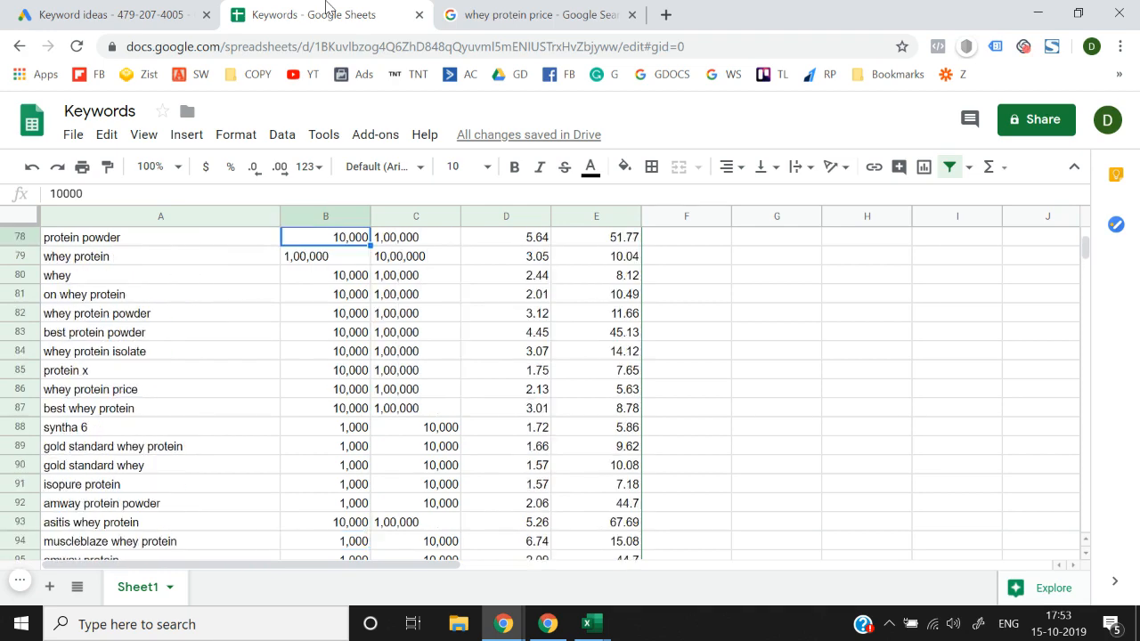
key("ctrl+Up")
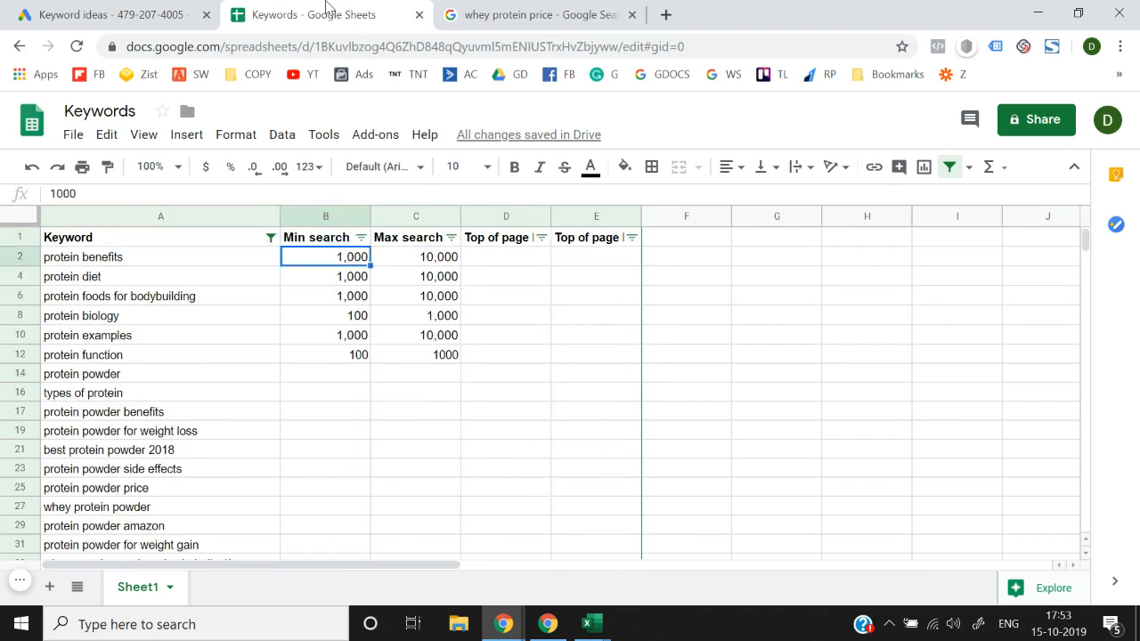
key("Down")
key("Down")
key("Down")
key("Down")
key("Down")
key("ctrl+Down")
key("Down")
key("Down")
key("Down")
key("Down")
key("Down")
key("Down")
key("Down")
key("Down")
key("Down")
key("Down")
key("Down")
key("Down")
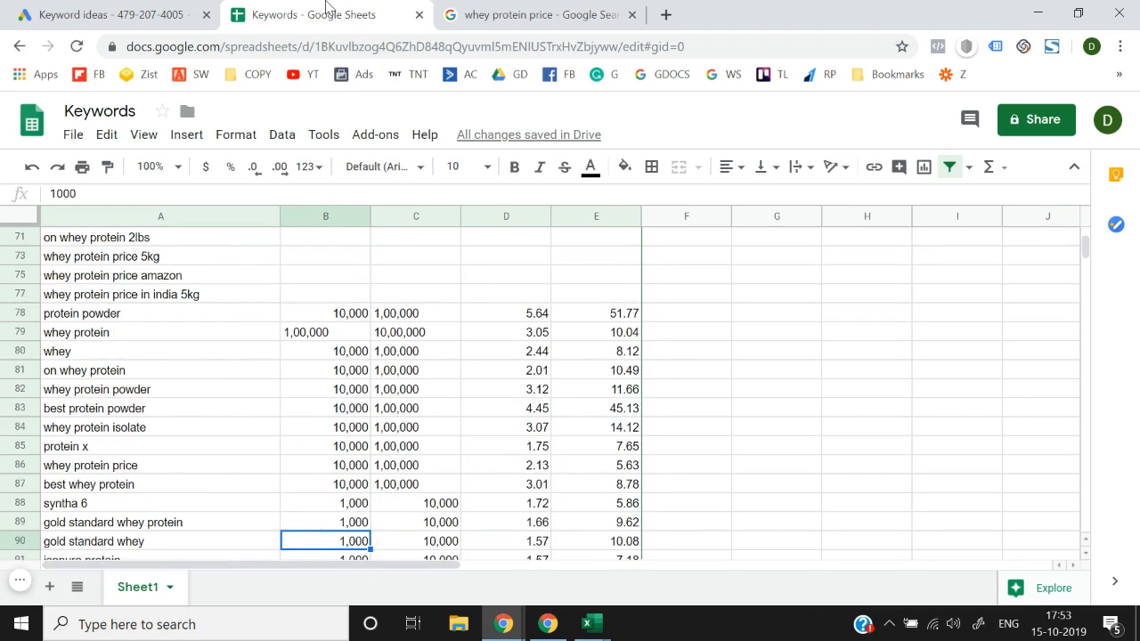
Make the best protein powder row bold, from its keyword through its search volumes and top of page bids
key("Up")
key("Up")
key("Up")
key("Up")
key("Up")
key("Up")
key("Left")
key("Up")
key("Up")
key("Down")
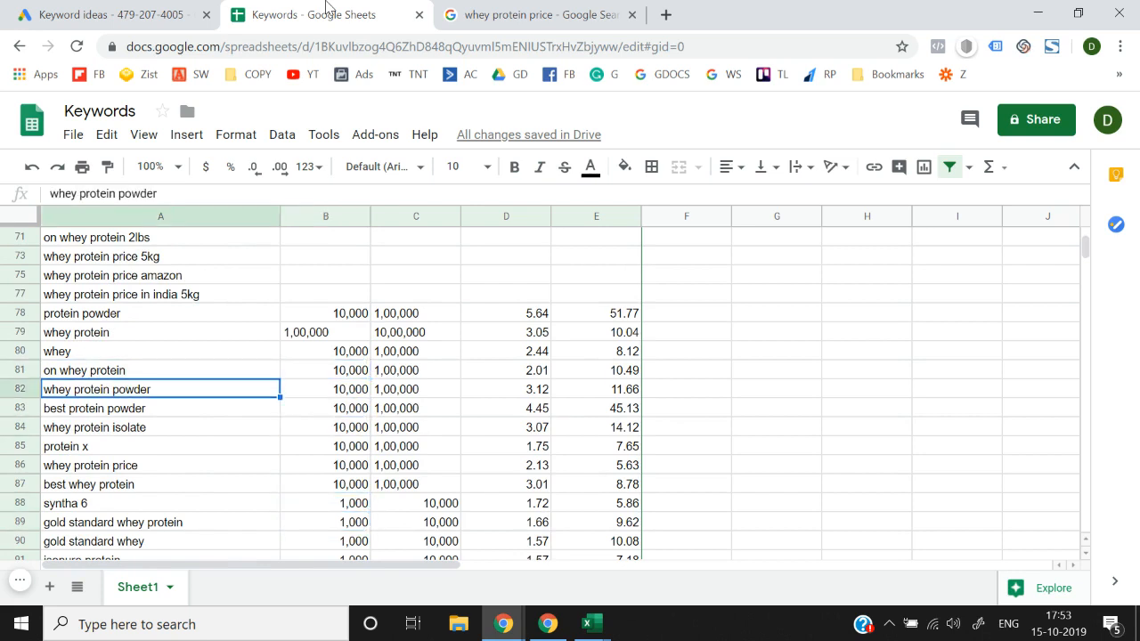
key("Down")
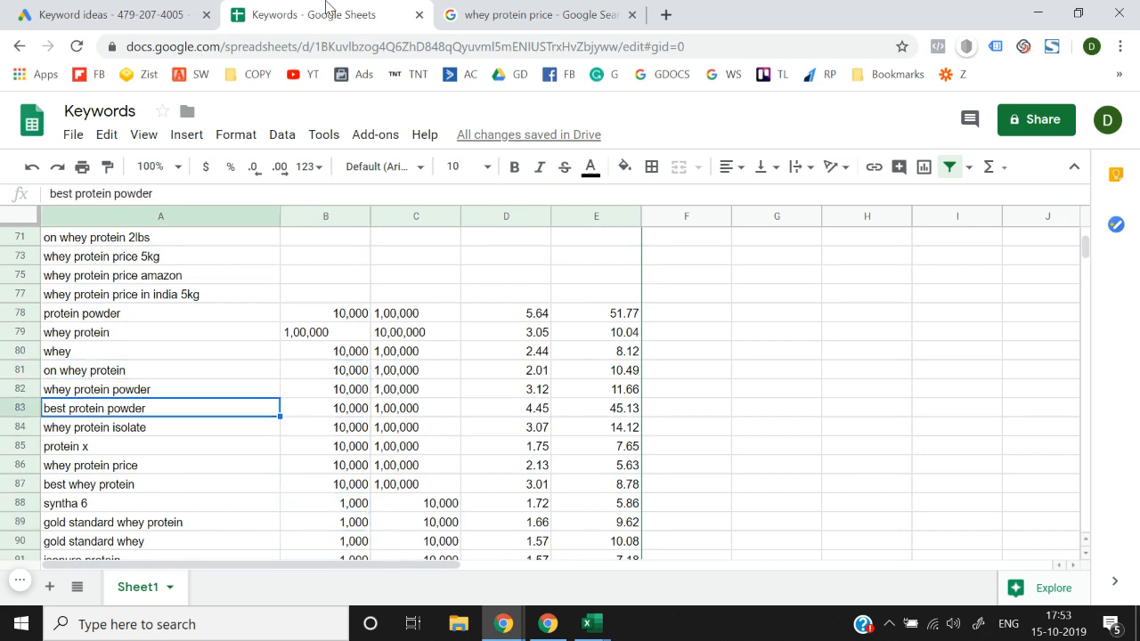
key("shift+Right")
key("shift+Right")
key("shift+Right")
key("shift+Right")
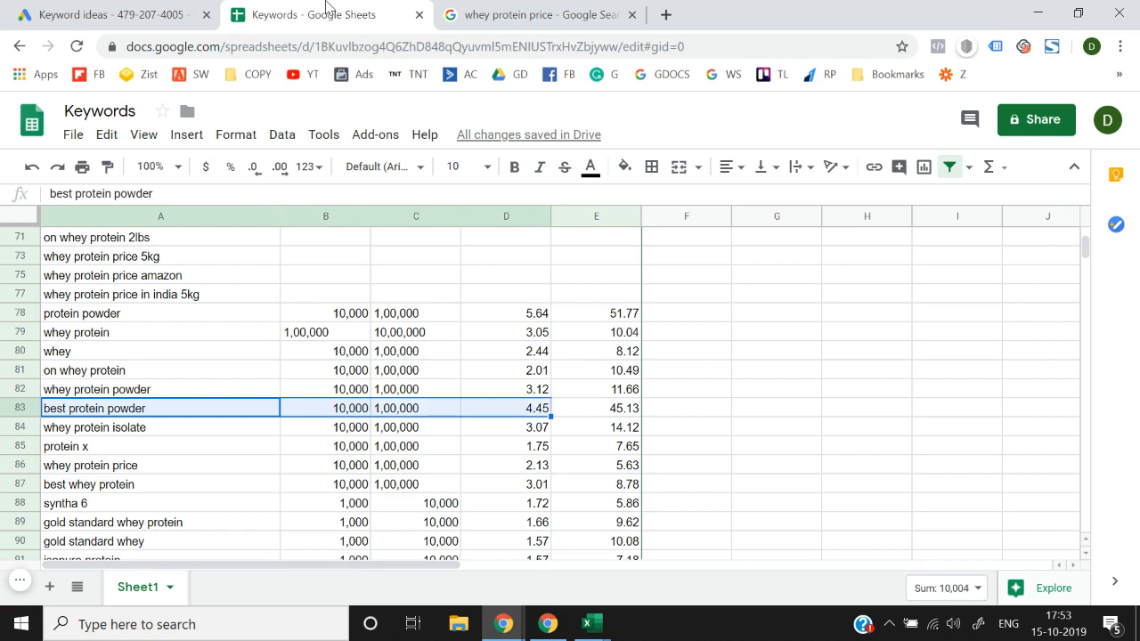
key("ctrl+b")
key("Down")
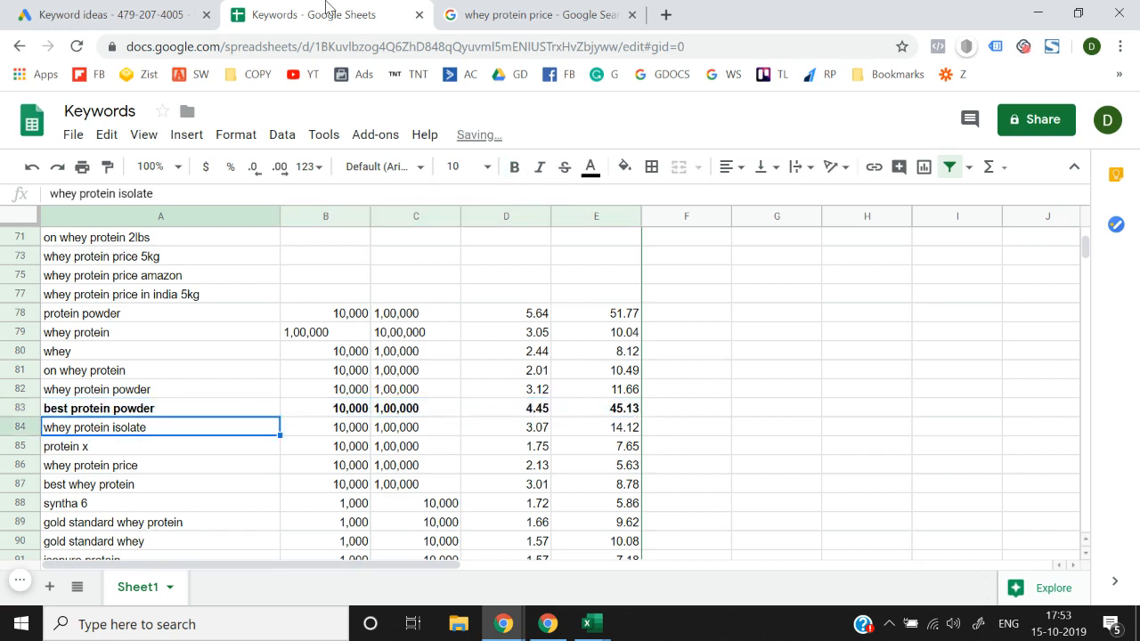
key("Down")
key("Down")
key("Down")
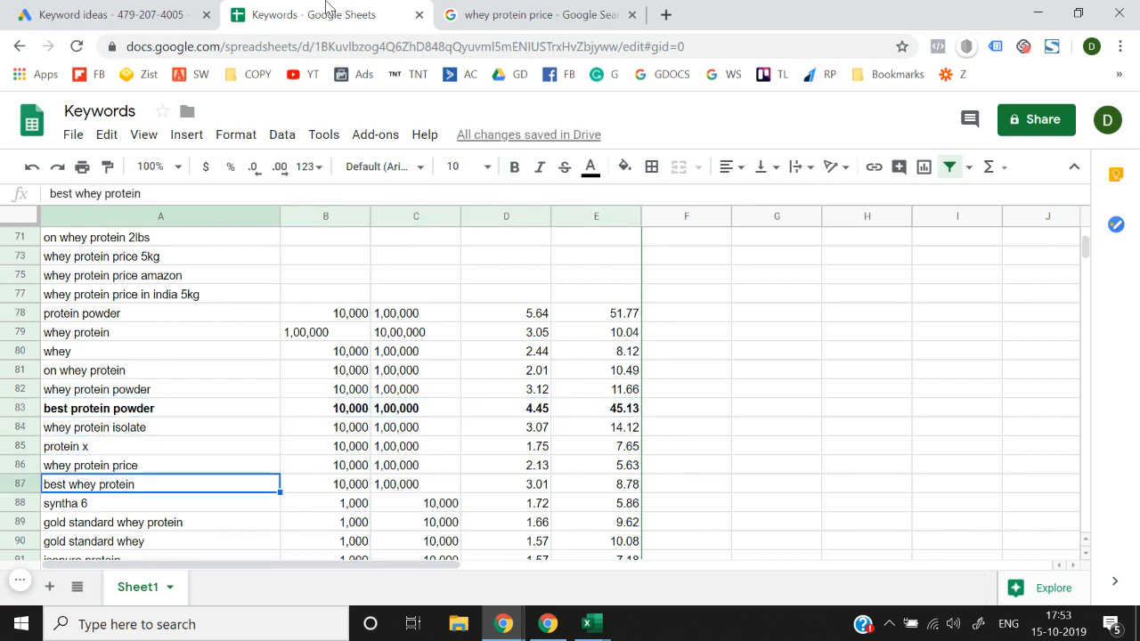
key("shift+Right")
key("shift+Right")
key("shift+Right")
key("shift+Right")
key("ctrl+v")
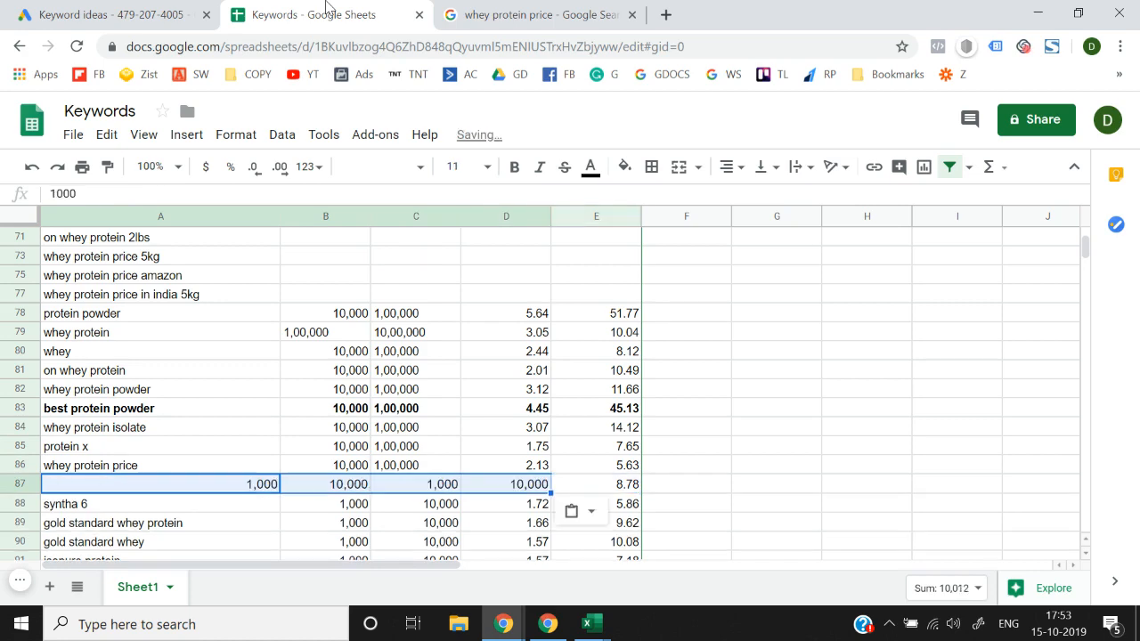
key("ctrl+z")
Go down the keyword list to the weight gainer shakes row, examining each keyword's search volumes and top of page bids
key("Down")
key("Down")
key("Down")
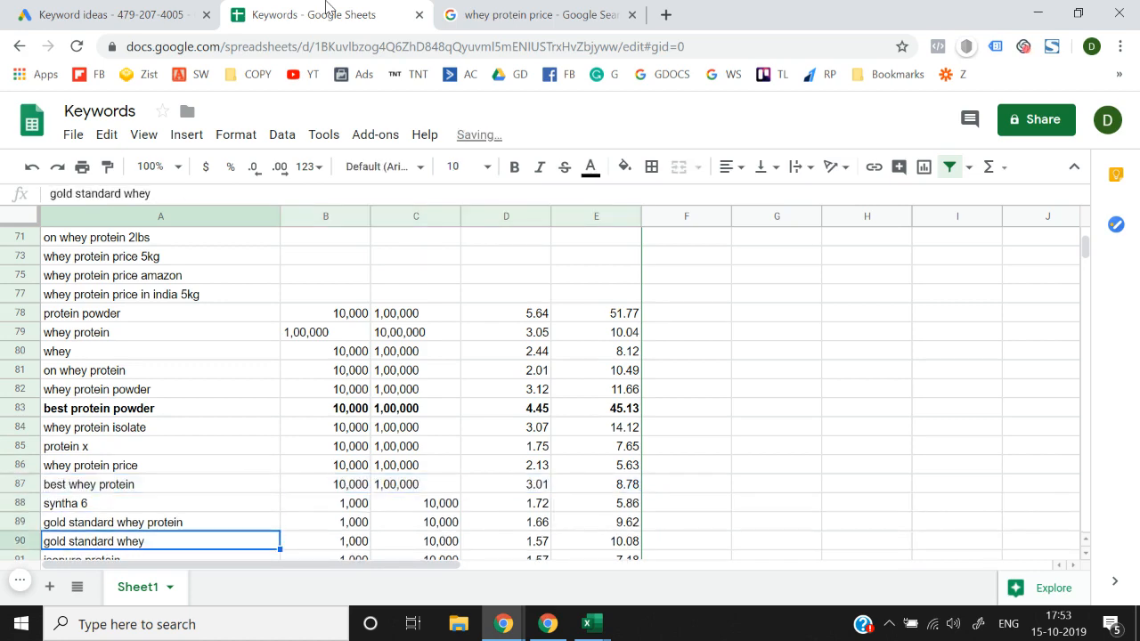
key("Up")
key("Down")
key("Down")
key("Down")
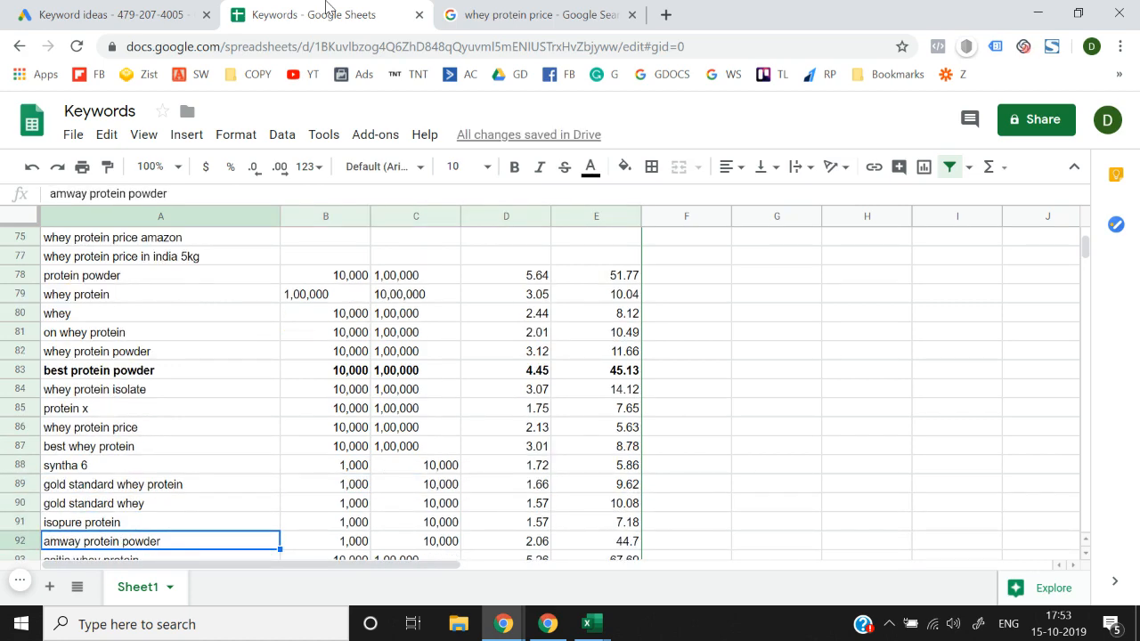
key("Up")
key("Down")
key("Down")
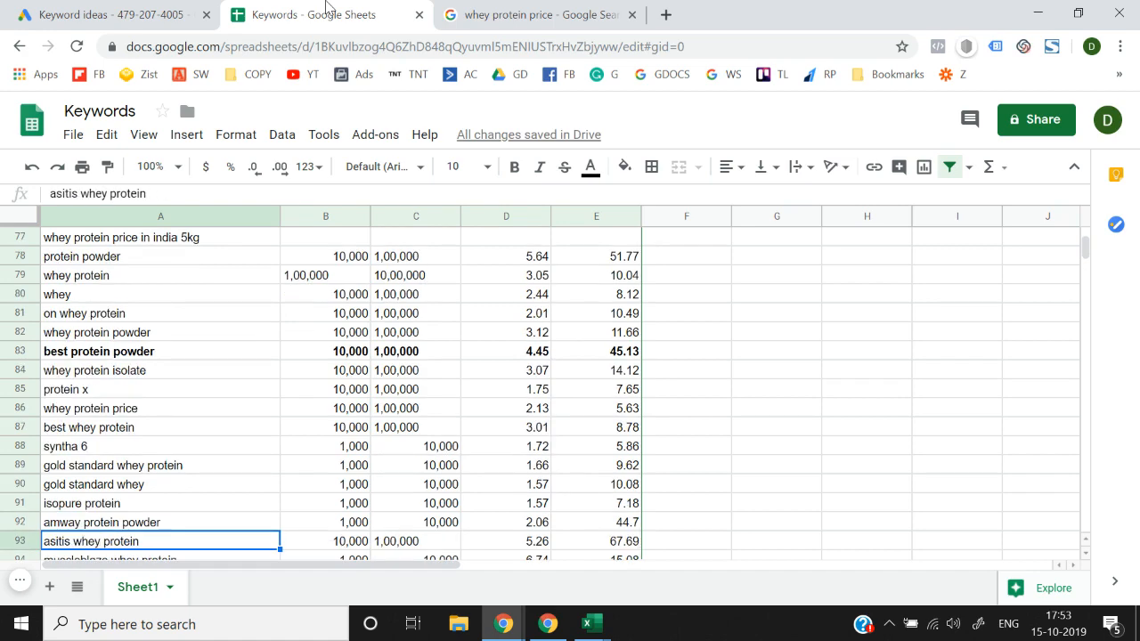
key("Down")
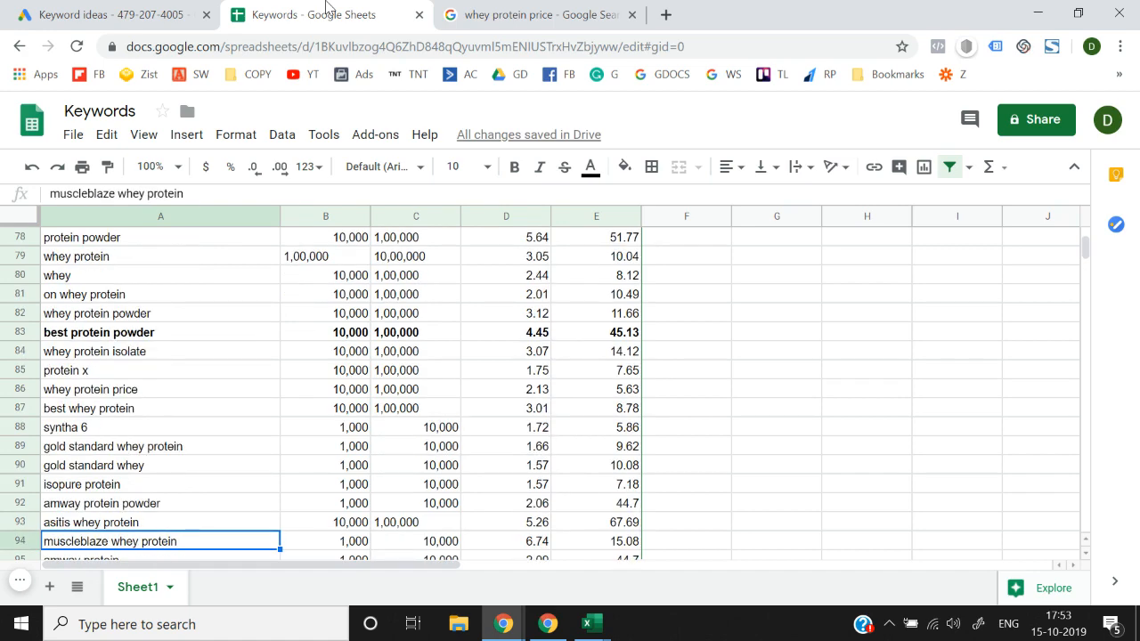
key("Down")
key("Down")
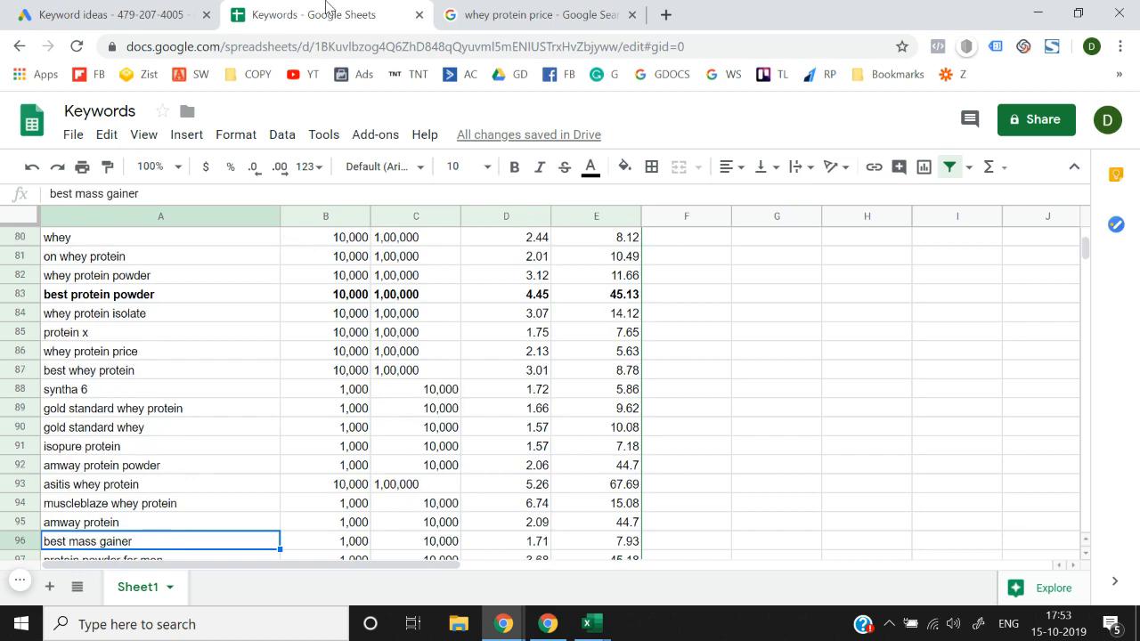
key("Down")
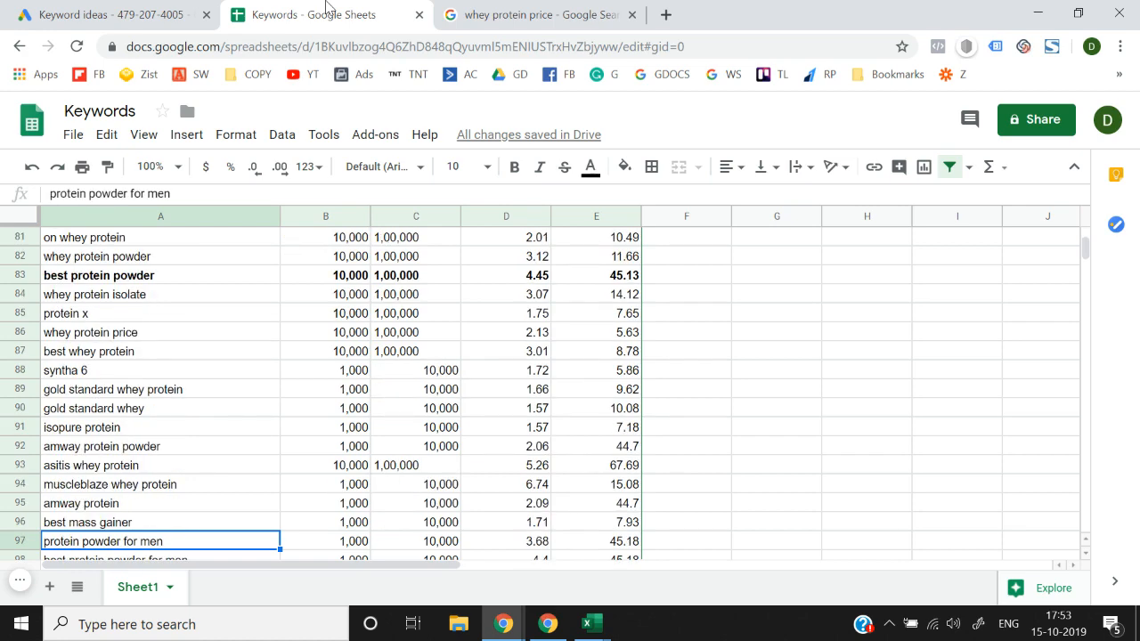
key("Down")
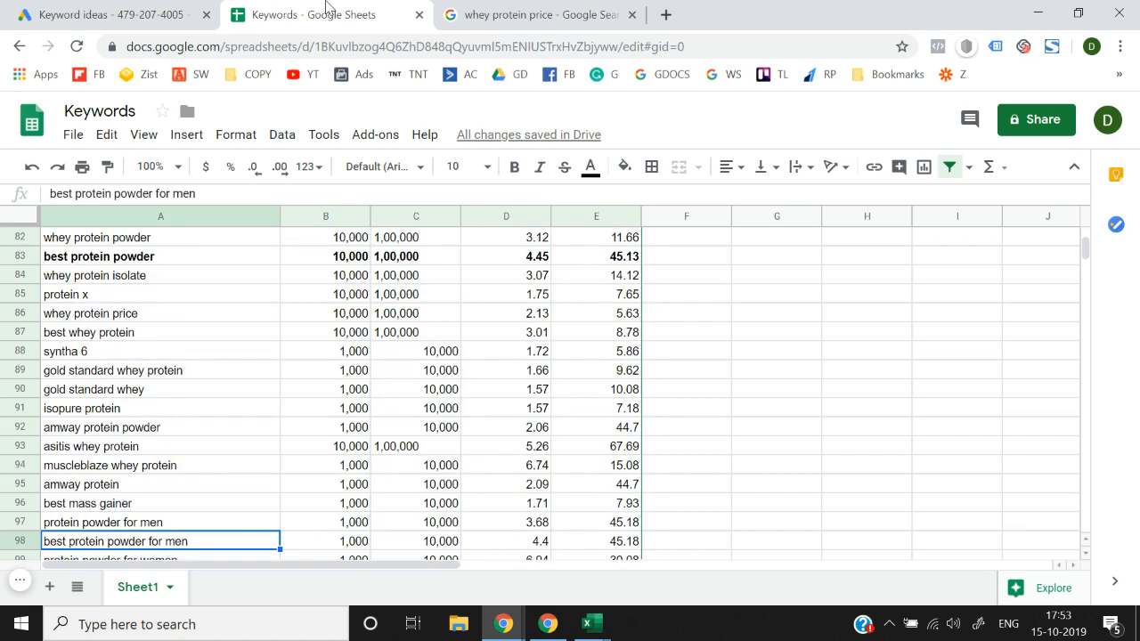
key("Down")
key("Down")
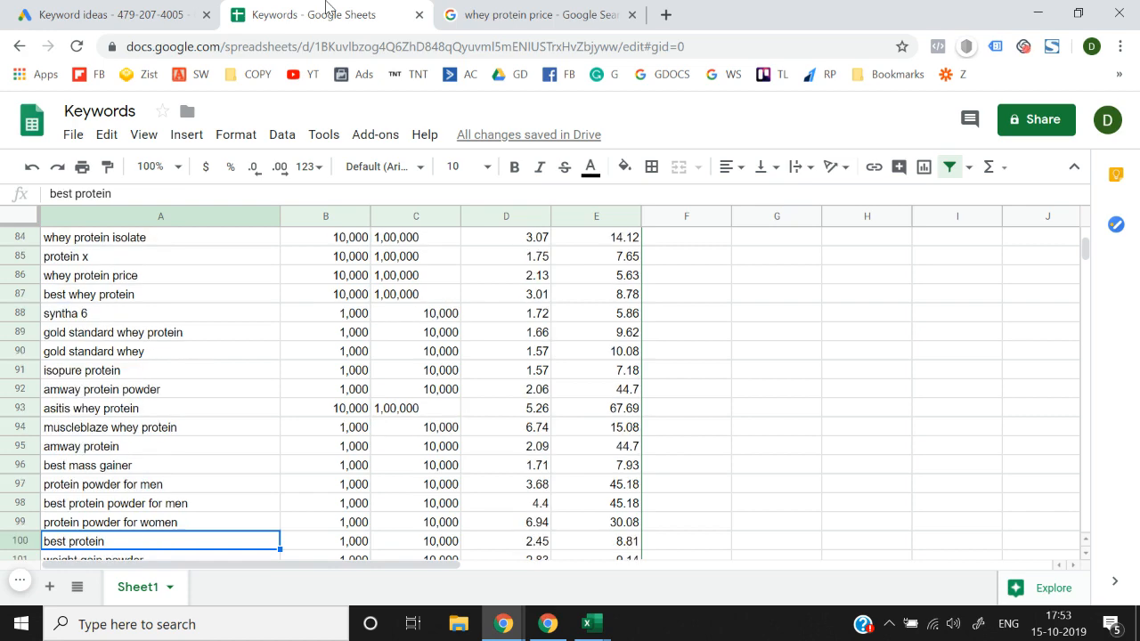
key("Down")
key("Down")
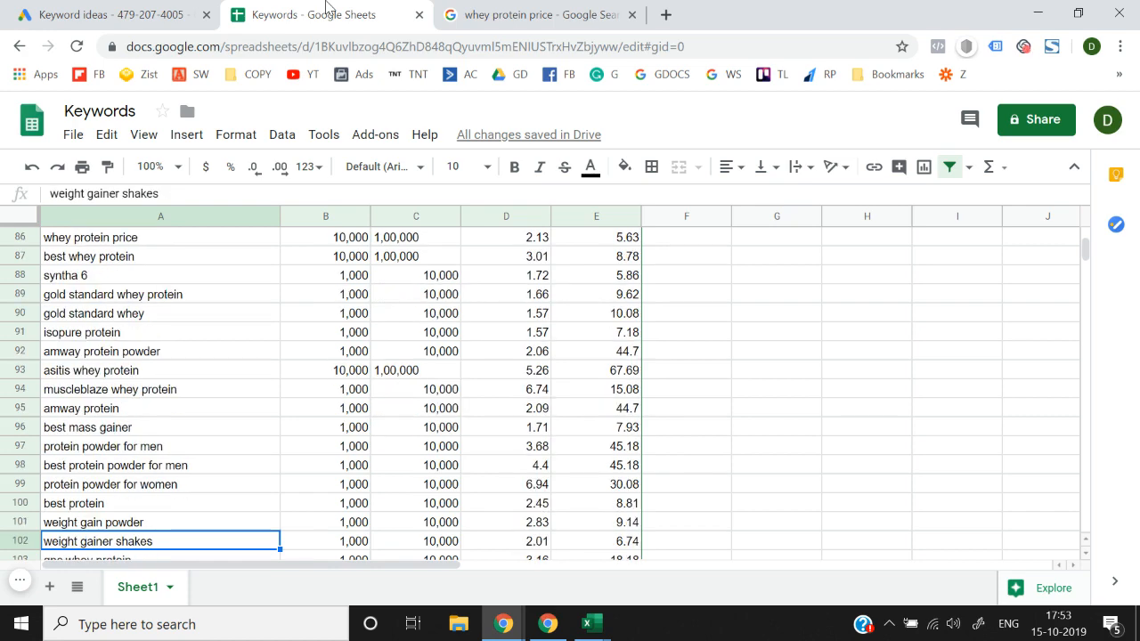
Examine weight gain powder with its search volumes, and review the keywords back up to on whey protein 10lbs price in india
key("Up")
key("shift+Right")
key("shift+Right")
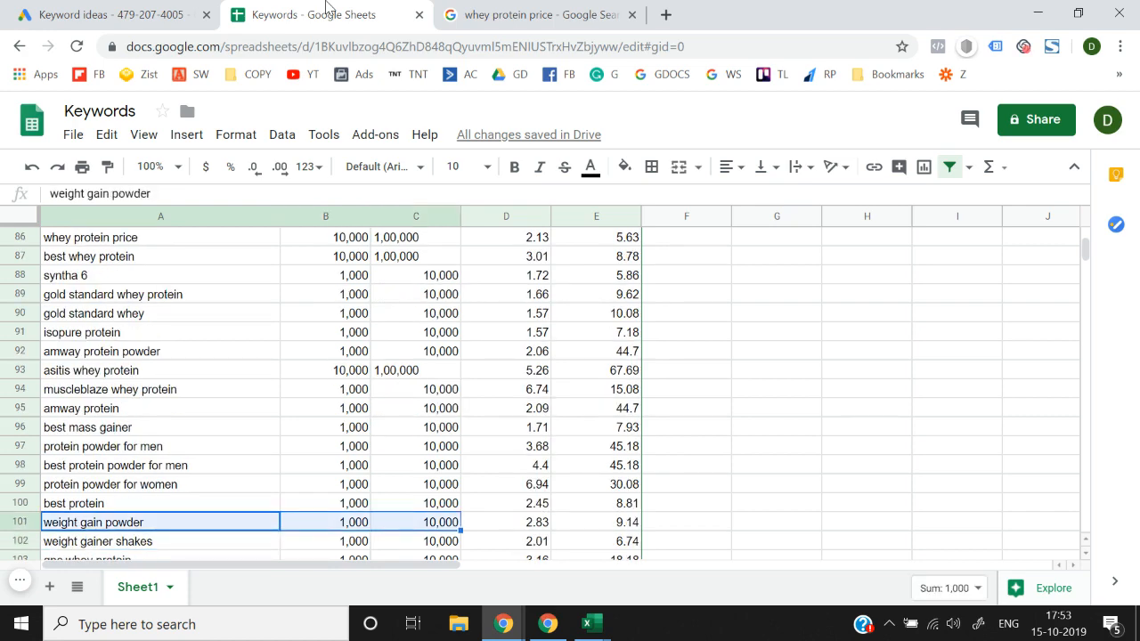
key("Up")
key("Up")
key("Up")
key("Up")
key("Up")
key("Up")
key("Up")
key("Up")
key("Up")
key("Up")
key("Up")
key("Up")
key("Up")
key("Up")
key("Up")
key("Up")
key("Up")
key("Up")
key("Up")
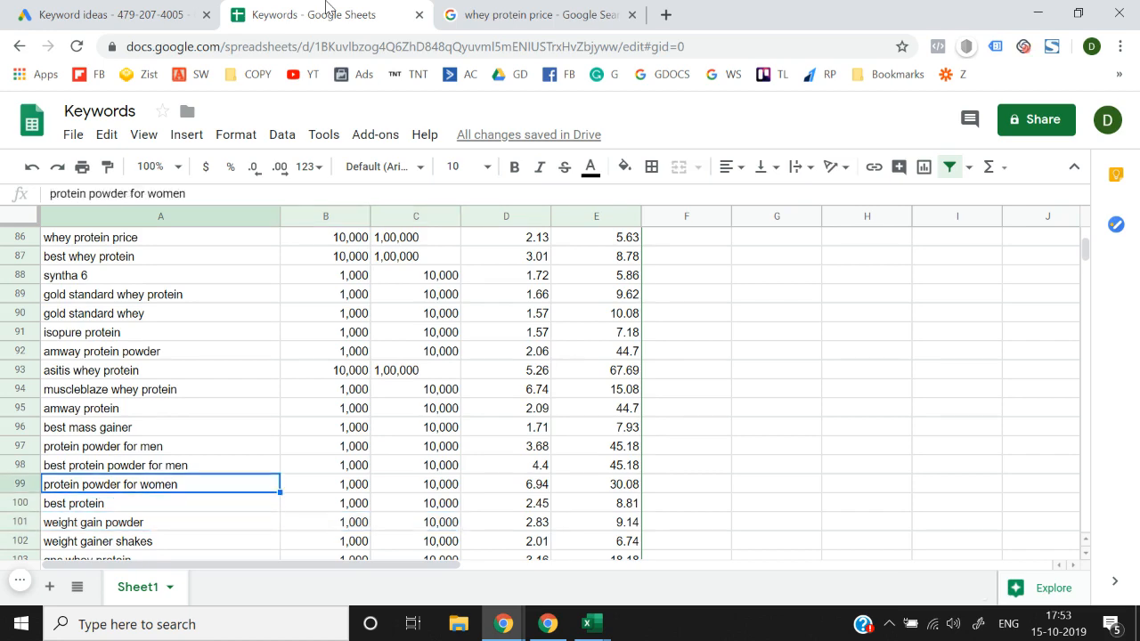
key("Up")
key("Up")
key("Up")
key("Up")
key("Up")
key("Up")
key("Up")
key("Up")
key("Up")
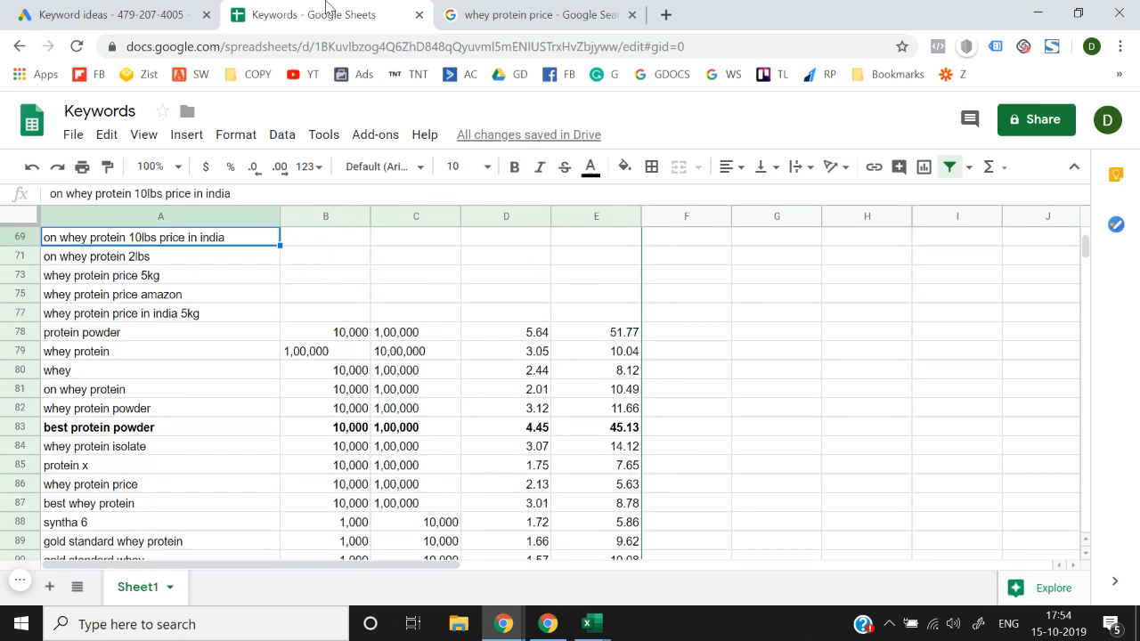
Review the keywords down to protein powder for weight loss, and examine optimum nutrition whey protein with its min search volume
key("Down")
key("Down")
key("Down")
key("Down")
key("Down")
key("Down")
key("Down")
key("Down")
key("Down")
key("Down")
key("Down")
key("Down")
key("Down")
key("Down")
key("Down")
key("Down")
key("Down")
key("Down")
key("Down")
key("Down")
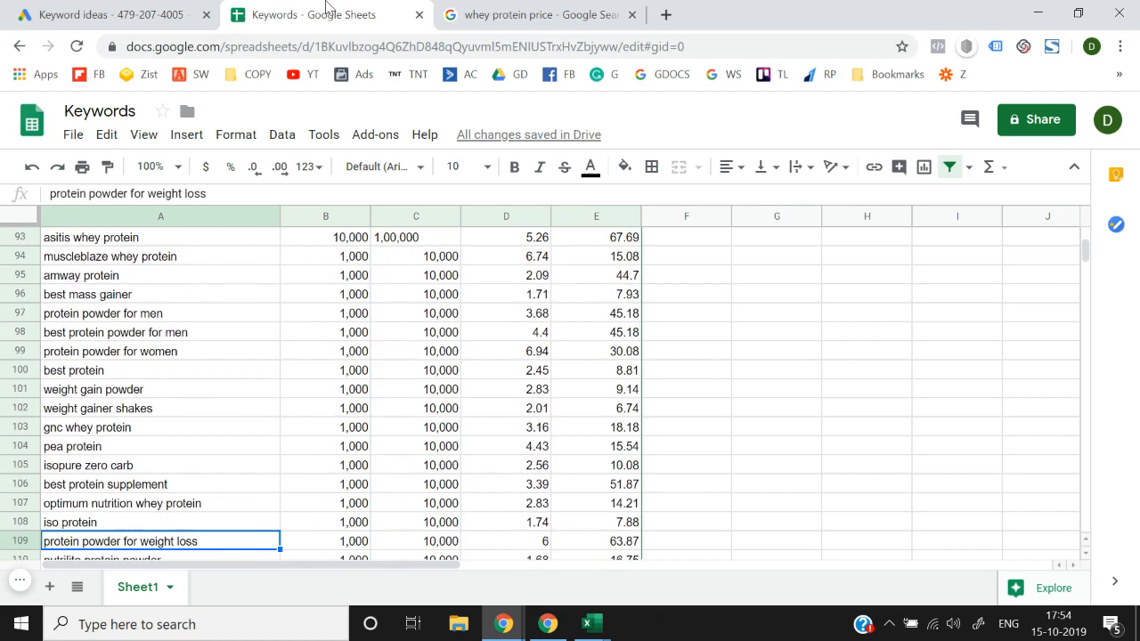
key("Down")
key("Up")
key("Up")
key("Up")
key("shift+Right")
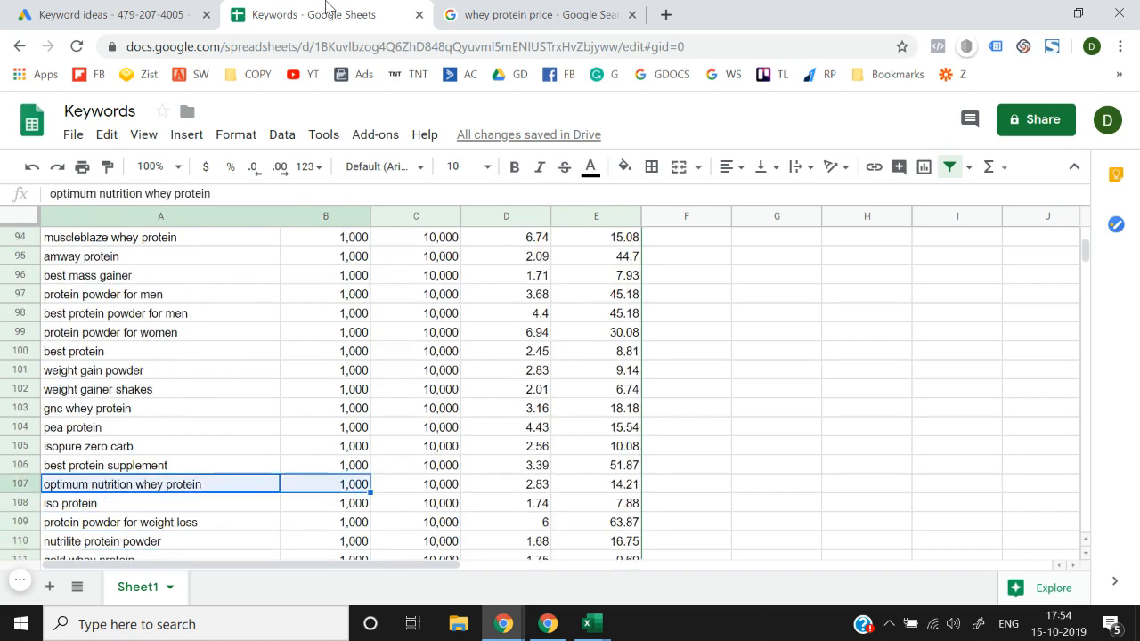
Continue down the keyword list to best protein powder for women, examining the search volumes and bids
key("Down")
key("Down")
key("Down")
key("Down")
key("Down")
key("Down")
key("Down")
key("Down")
key("Down")
key("Down")
key("Down")
key("Down")
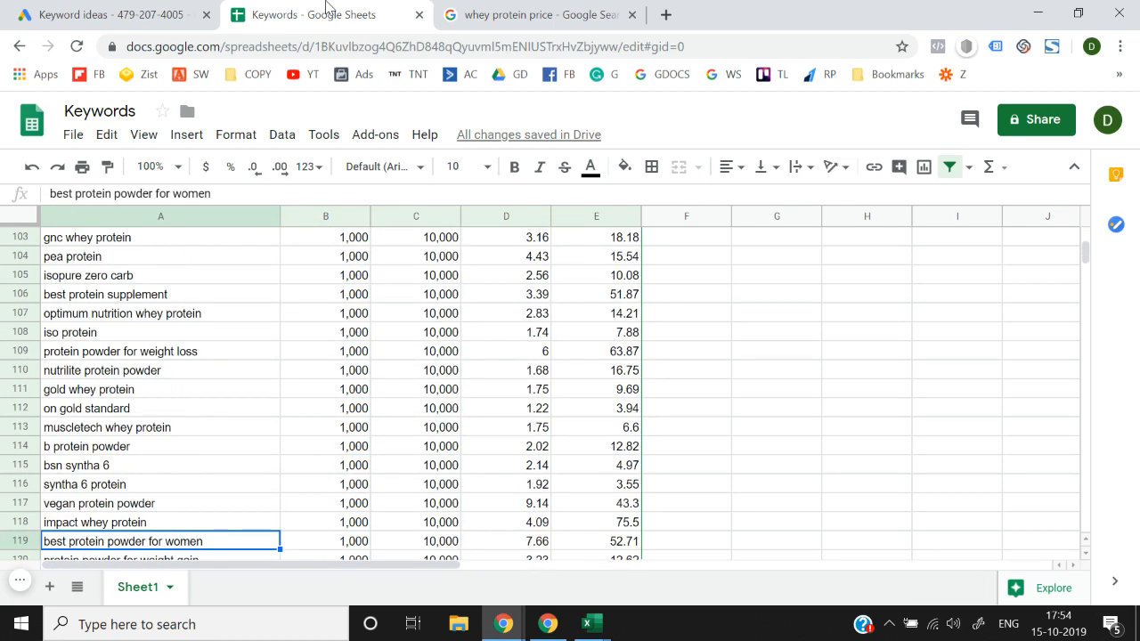
Go back up the keyword list to the protein powder for women row, reviewing the keywords in between
key("Up")
key("Up")
key("Up")
key("Up")
key("Up")
key("Up")
key("Up")
key("Up")
key("Up")
key("Up")
key("Up")
key("Up")
key("Up")
key("Up")
key("Up")
key("Up")
key("Up")
key("Up")
key("Up")
key("Up")
key("Up")
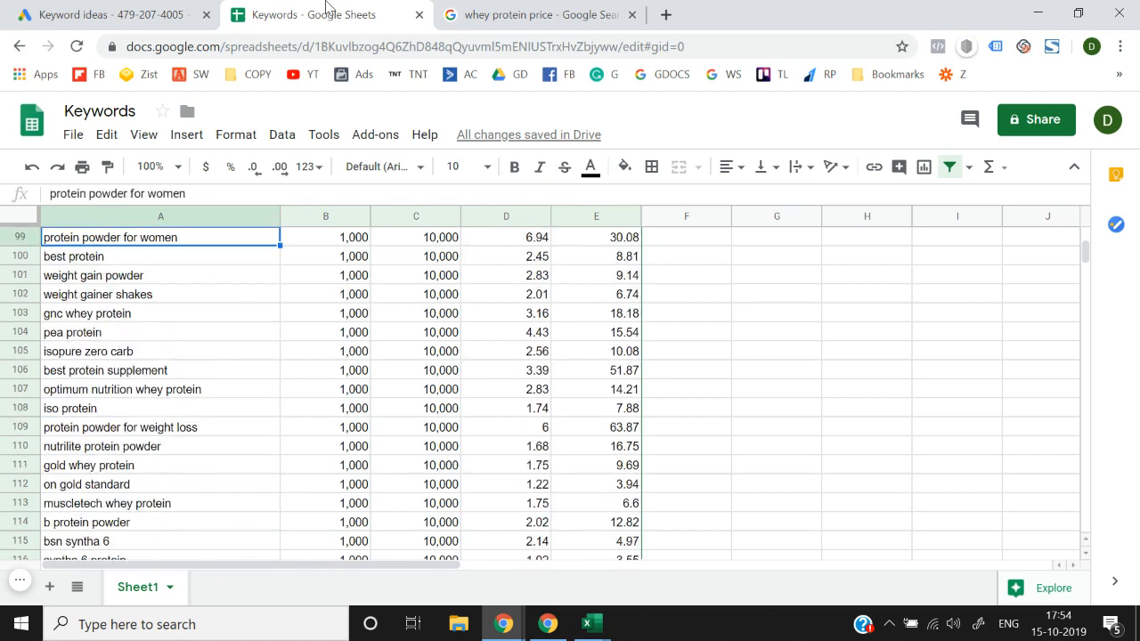
Examine the best protein row with its min and max search volumes
key("Down")
key("Down")
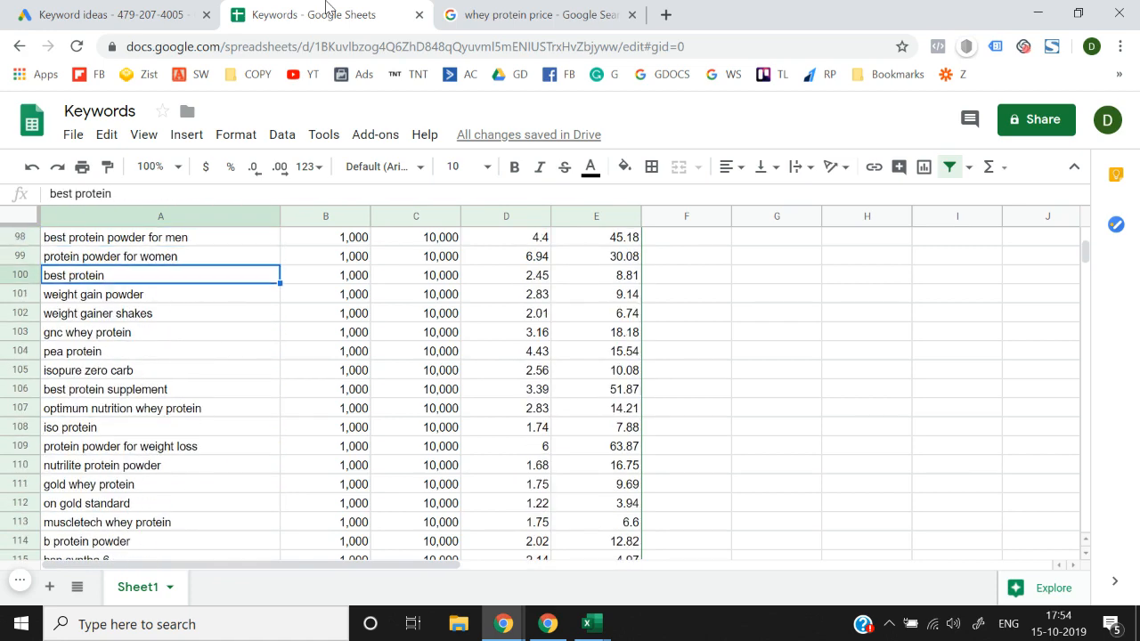
key("shift+Right")
key("shift+Right")
key("shift+Left")
key("shift+Left")
key("shift+Right")
key("shift+Right")
key("shift+Left")
key("shift+Left")
key("shift+Right")
key("shift+Right")
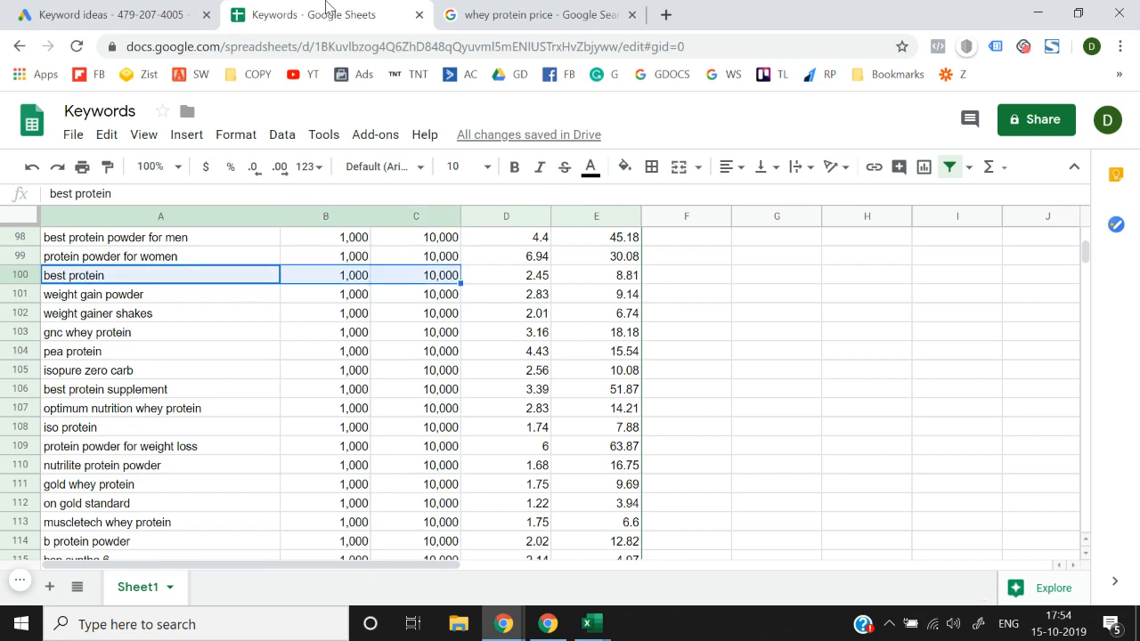
key("shift+Left")
key("shift+Left")
key("shift+Right")
key("shift+Right")
key("shift+Left")
key("shift+Left")
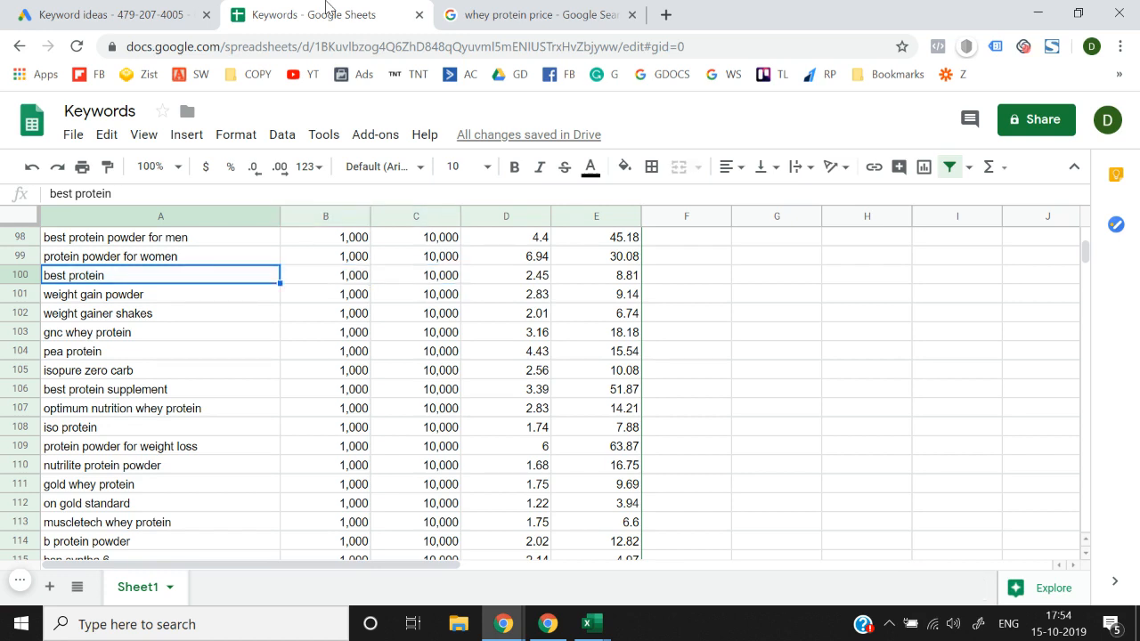
key("shift+Right")
key("shift+Right")
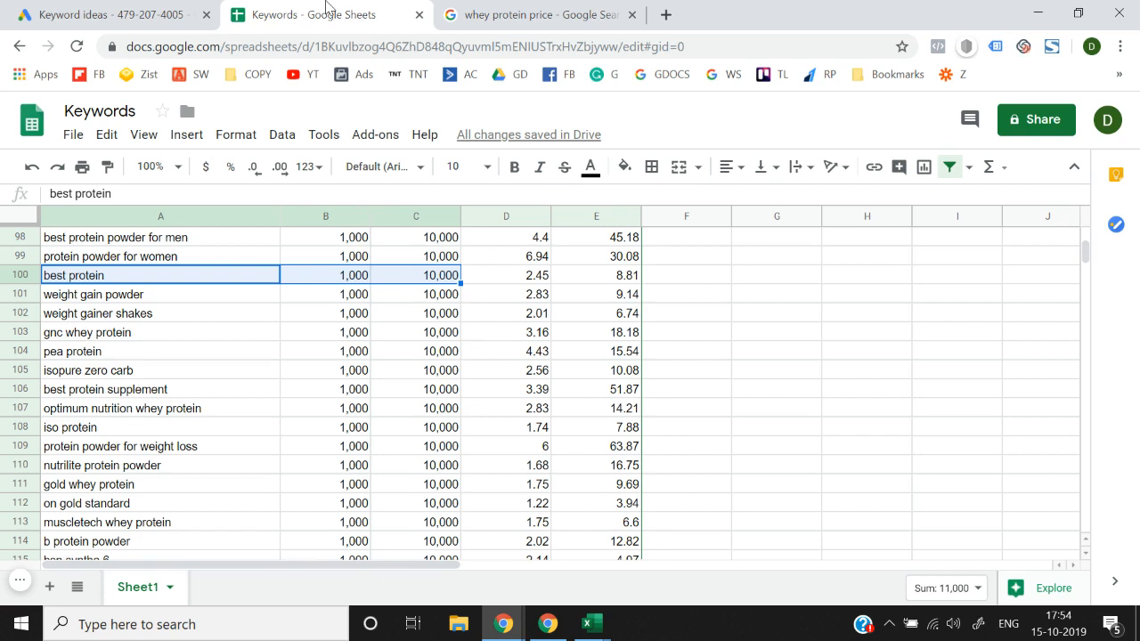
key("Left")
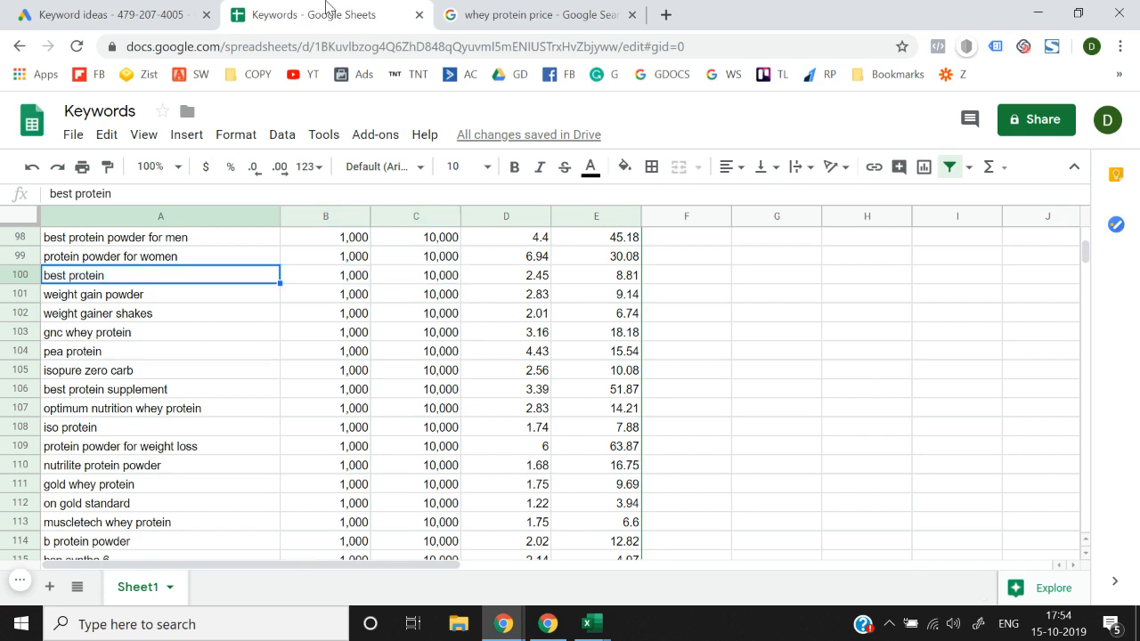
key("shift+Right")
key("shift+Right")
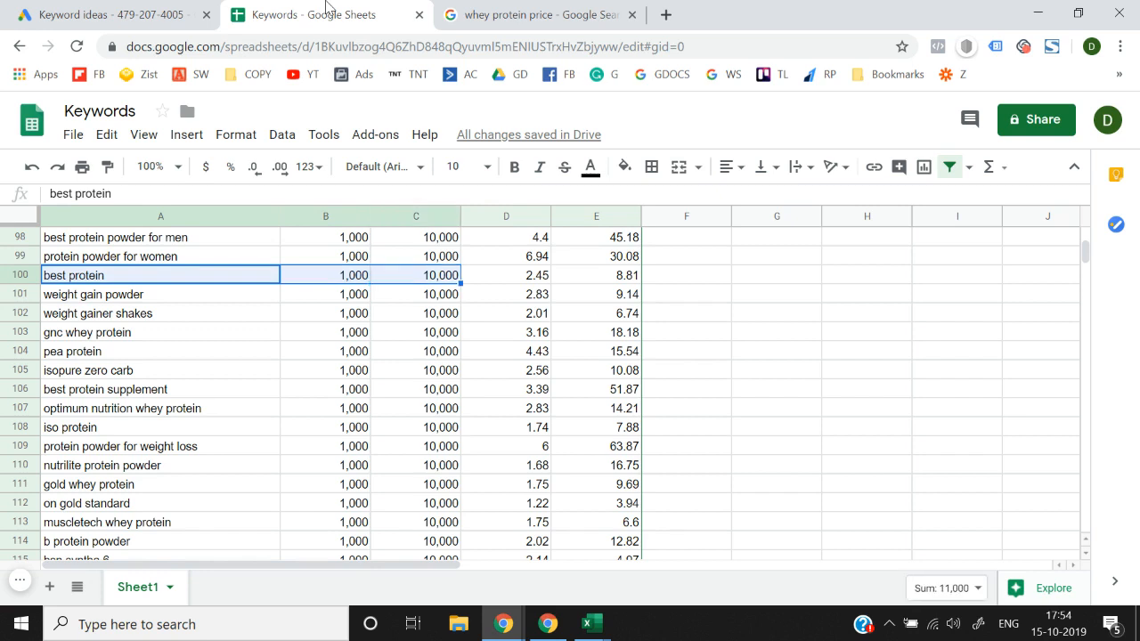
key("Left")
key("shift+Right")
key("shift+Right")
key("Left")
key("shift+Right")
key("shift+Right")
key("Up")
key("Down")
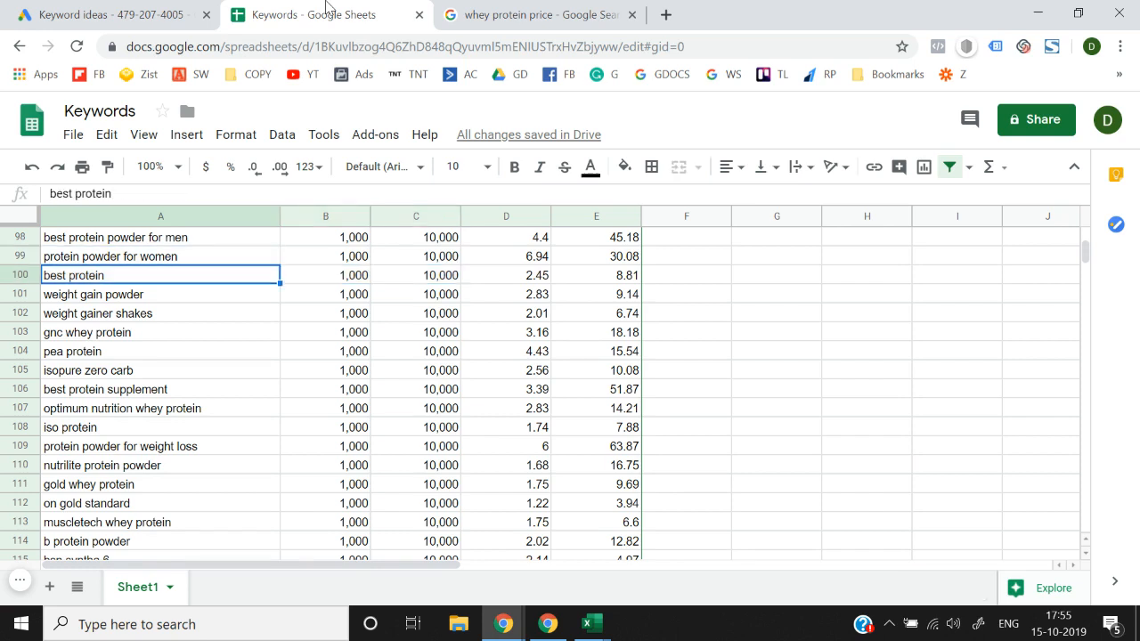
key("shift+Right")
key("shift+Right")
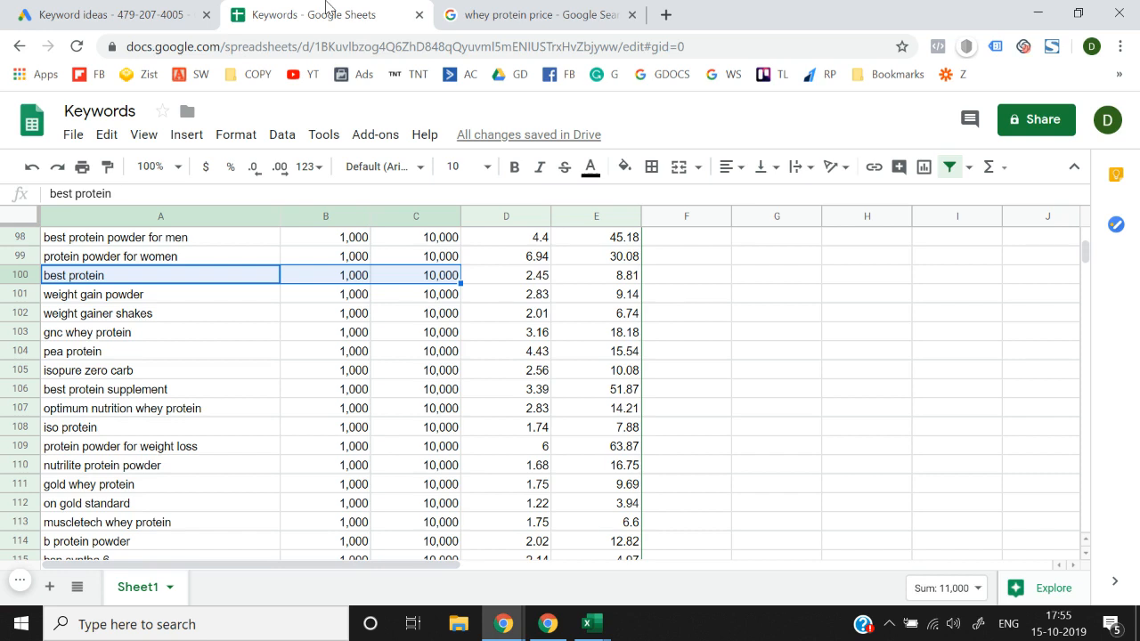
Review the keywords down to on gold standard, and examine its search volumes
key("Down")
key("Down")
key("Down")
key("Down")
key("Down")
key("Down")
key("Down")
key("Down")
key("Down")
key("Down")
key("Down")
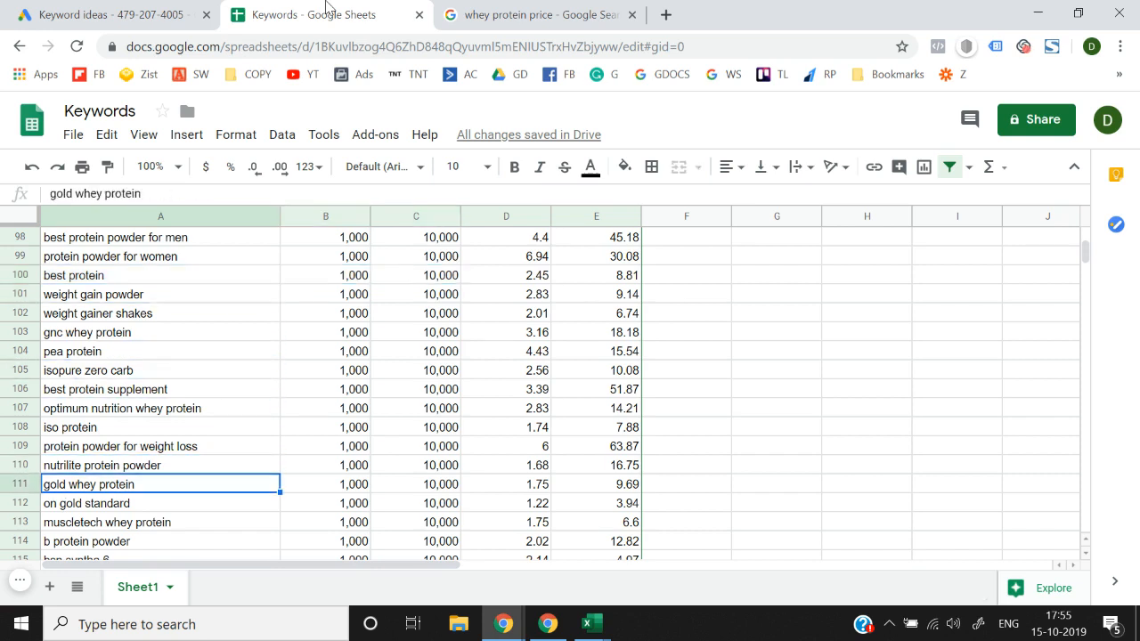
key("Down")
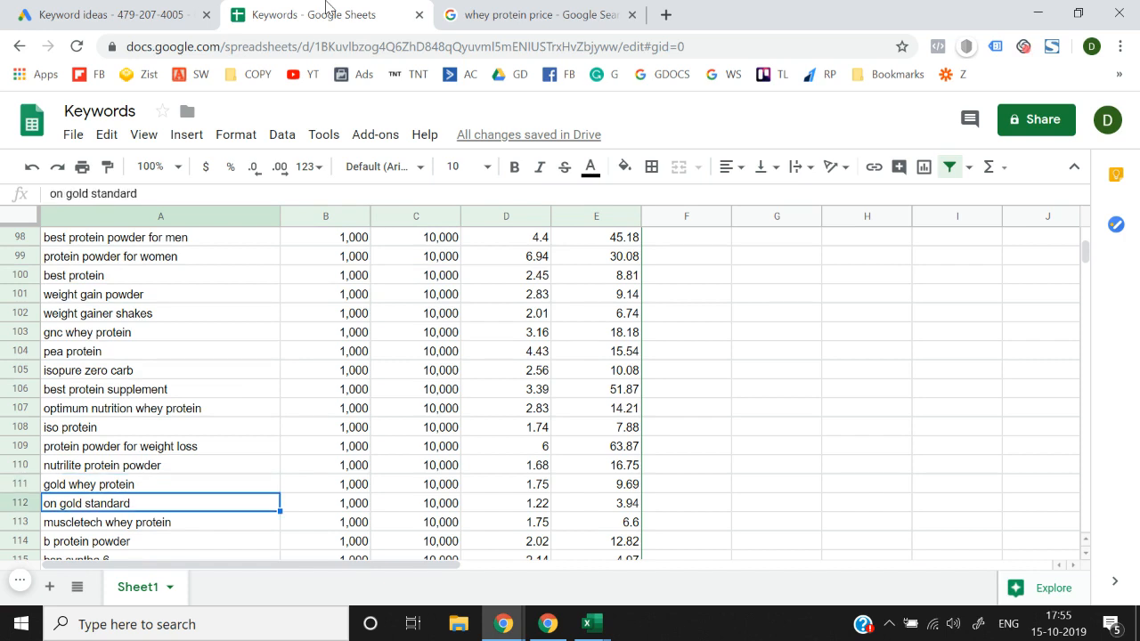
key("shift+Right")
key("shift+Right")
key("shift+Left")
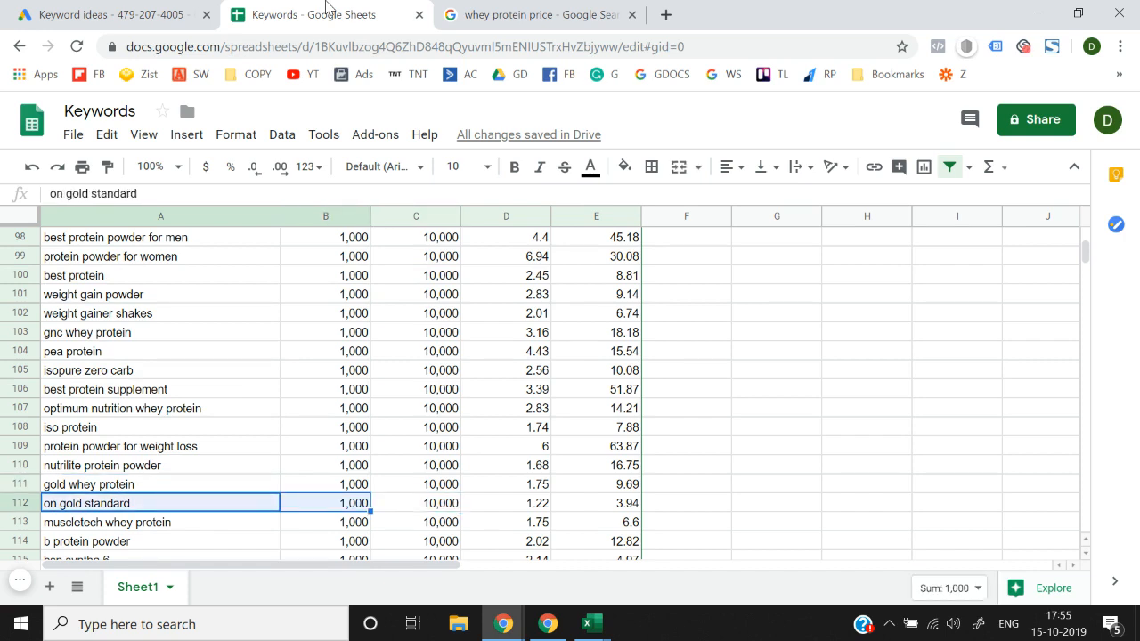
key("shift+Left")
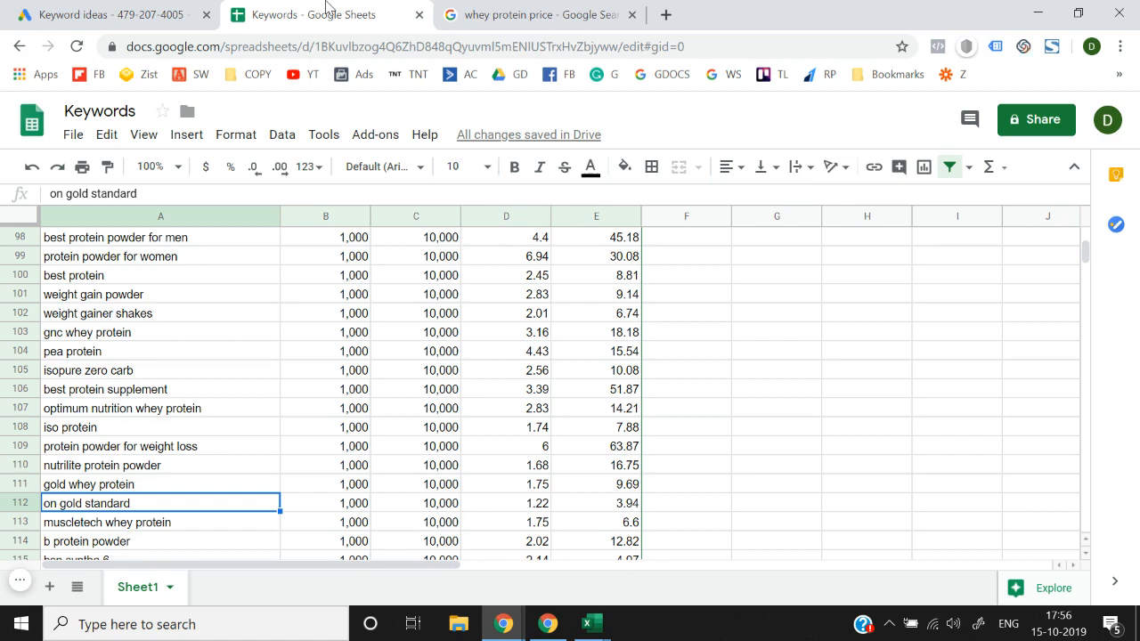
Review the keywords between bsn syntha 6 and gold whey protein
key("Down")
key("Down")
key("Down")
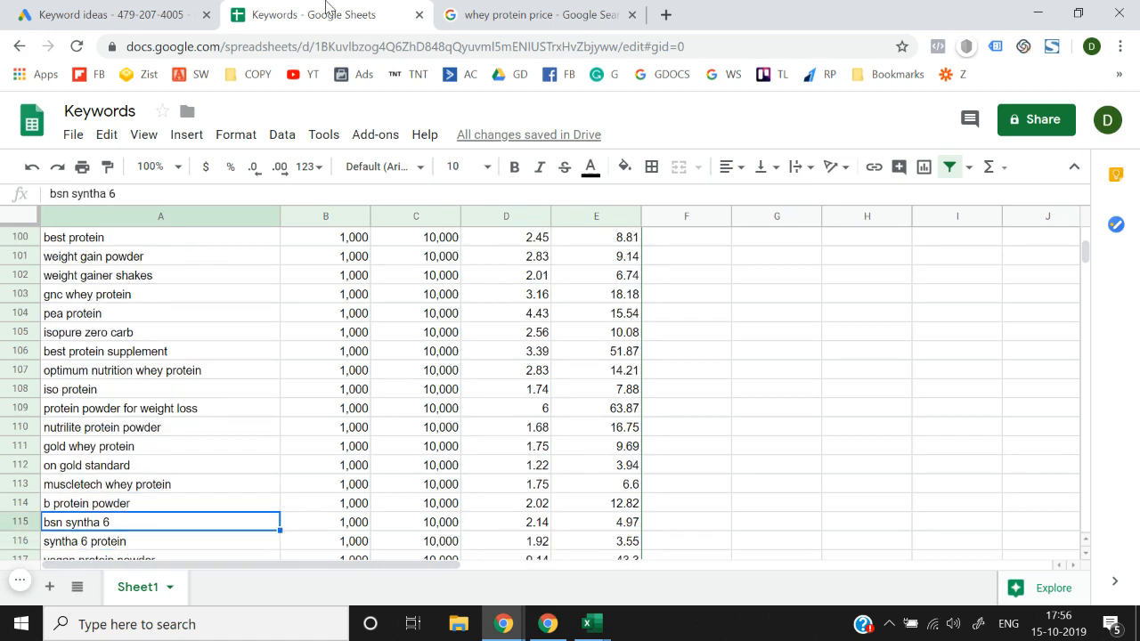
key("Up")
key("Up")
key("Up")
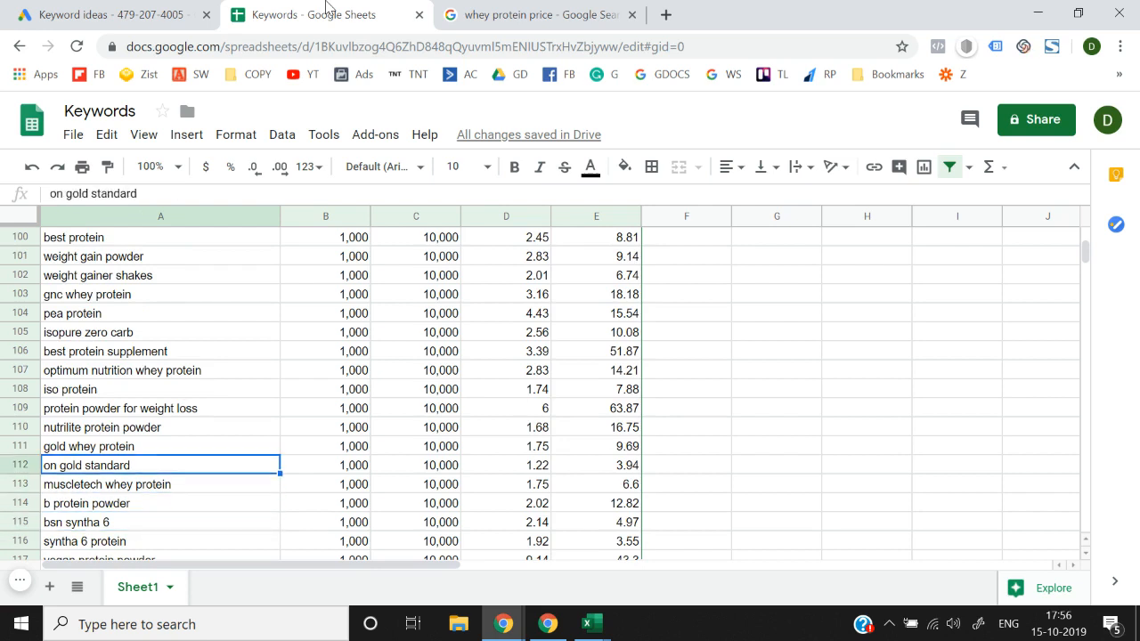
key("Up")
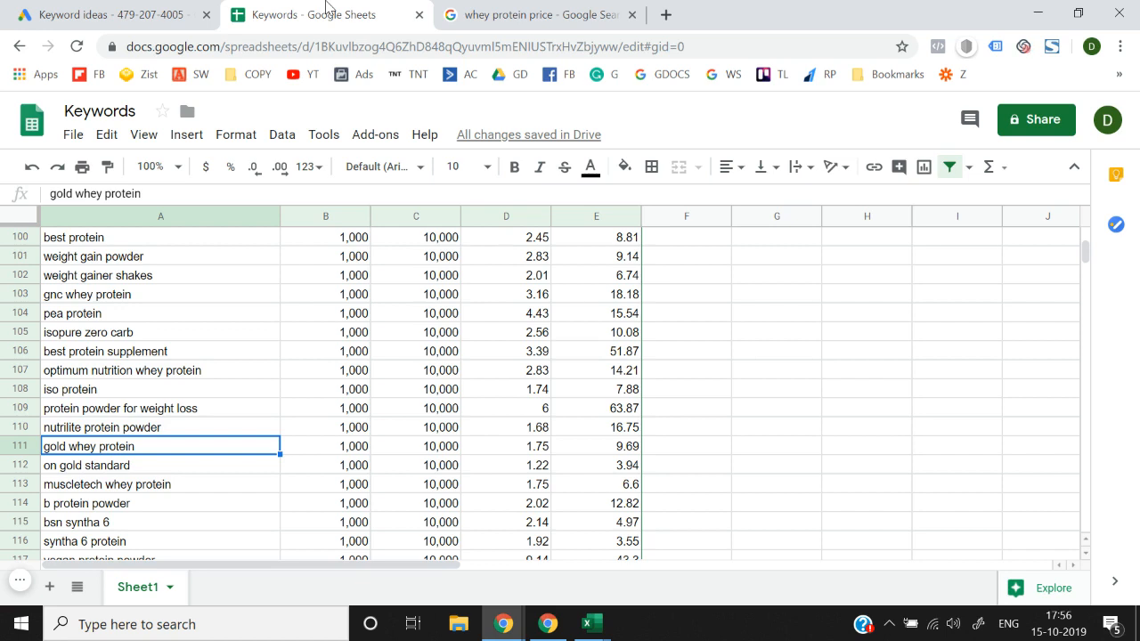
Continue down the keyword list past protein powder for weight gain to the on whey row
key("Down")
key("Down")
key("Down")
key("Down")
key("Down")
key("Down")
key("Down")
key("Down")
key("Down")
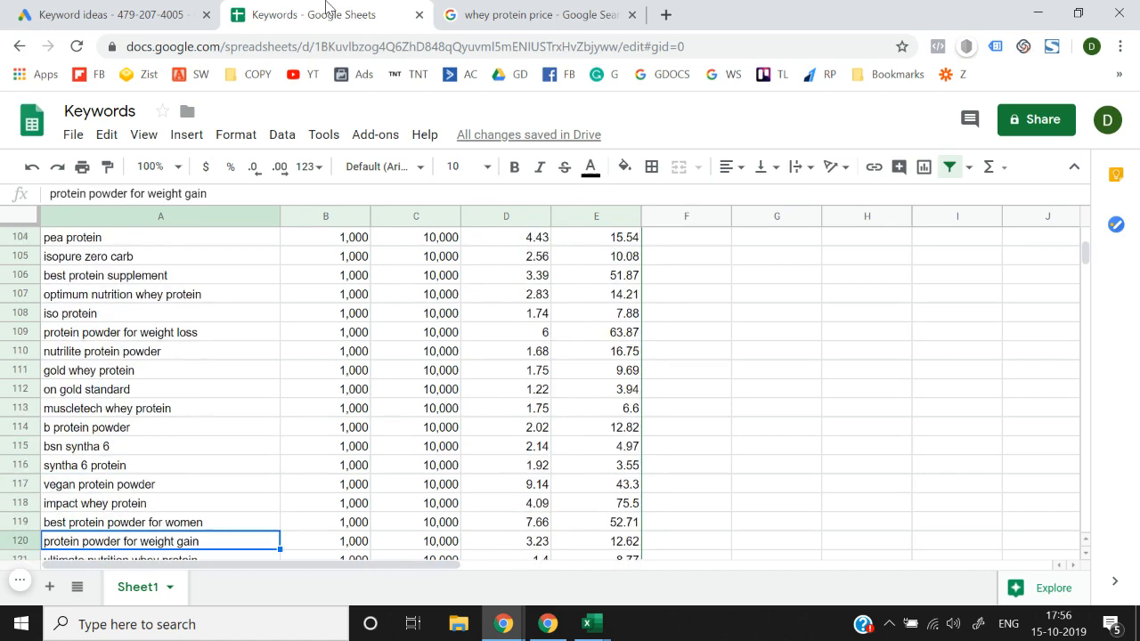
key("Down")
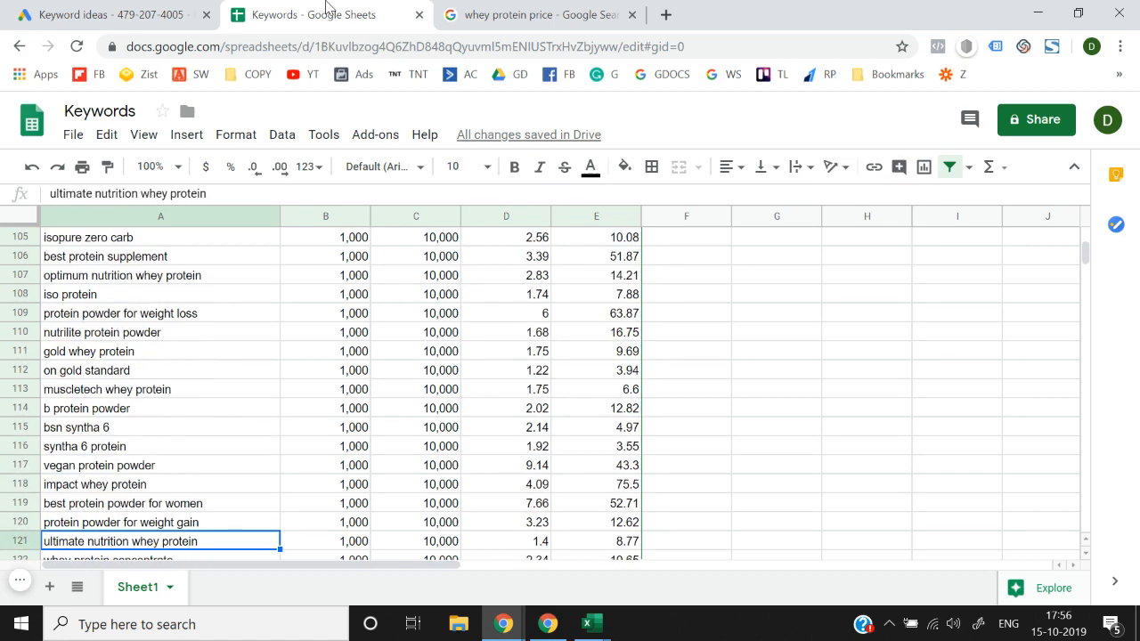
key("Down")
key("Down")
Go back up the keyword list past protein powder to the rows without search volumes, reviewing the keywords in between
key("Up")
key("Up")
key("Up")
key("Up")
key("Up")
key("Up")
key("Up")
key("Up")
key("Up")
key("Up")
key("Up")
key("Up")
key("Up")
key("Up")
key("Up")
key("Up")
key("Up")
key("Up")
key("Up")
key("Up")
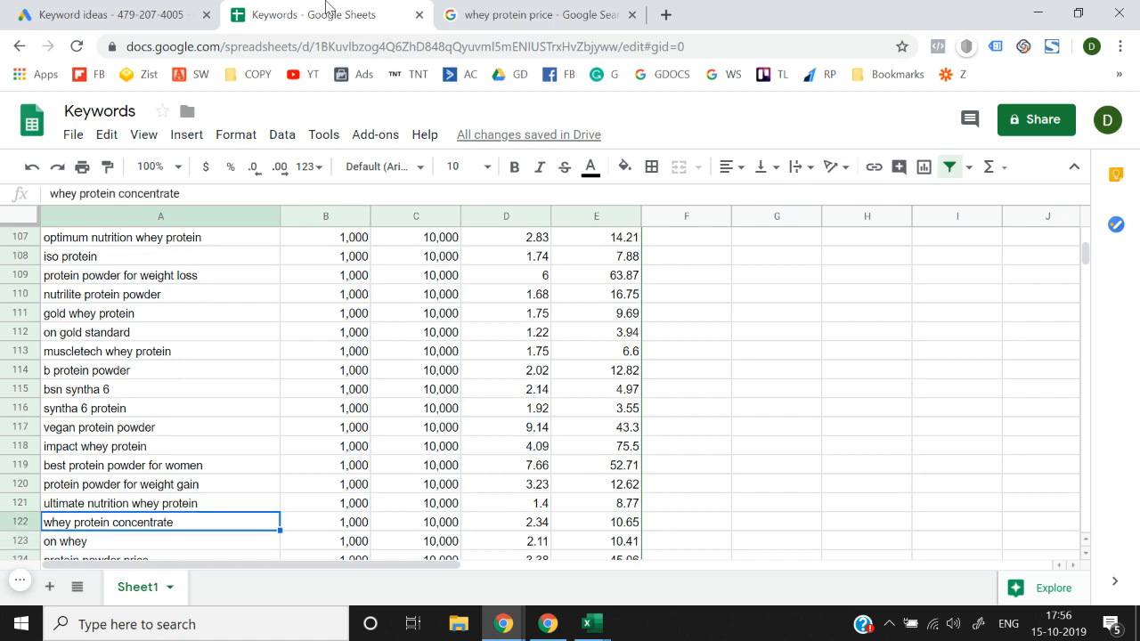
key("Up")
key("Up")
key("Up")
key("Up")
key("Up")
key("Up")
key("Up")
key("Up")
key("Up")
key("Up")
key("Up")
key("Up")
key("Up")
key("Up")
key("Up")
key("Up")
key("Up")
key("Up")
key("Up")
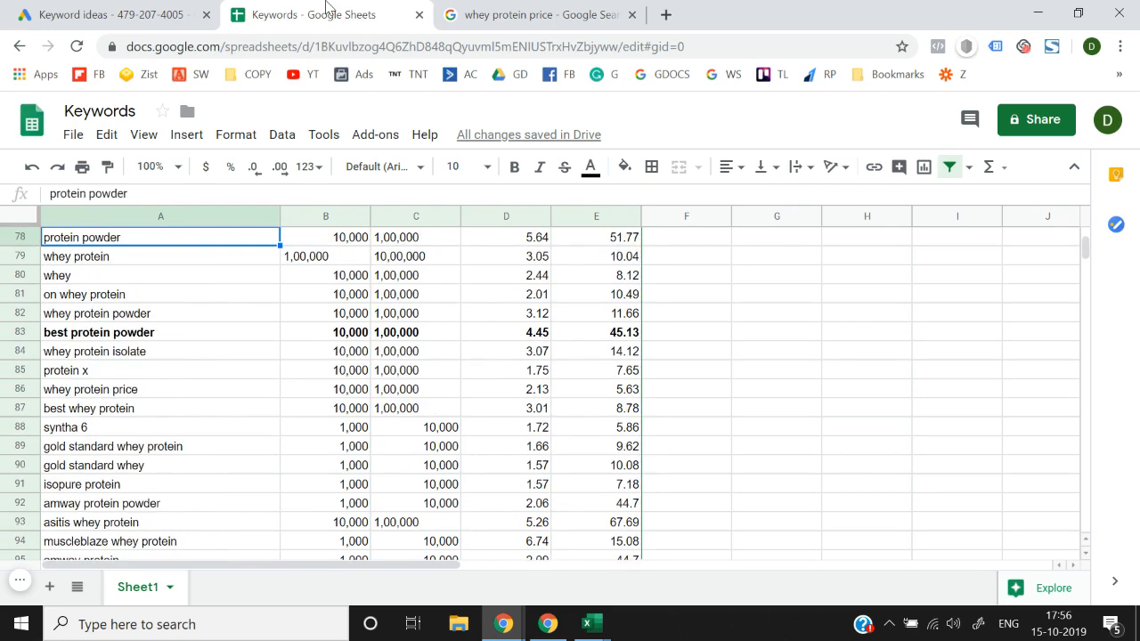
key("Up")
key("Up")
key("Up")
key("Up")
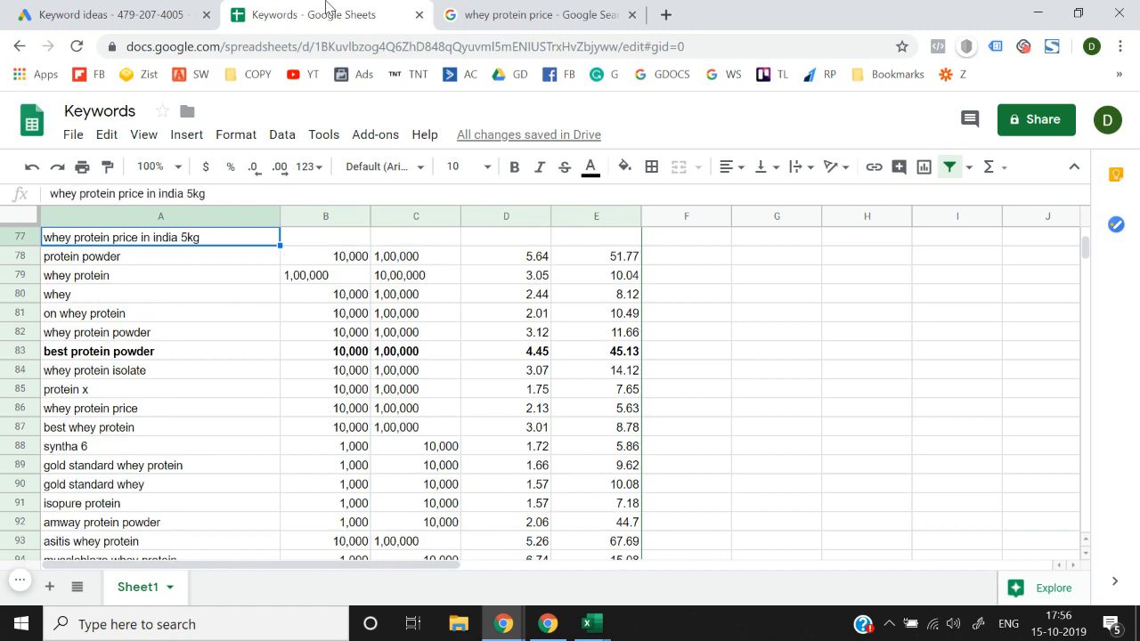
Bold the whey keyword together with its min search volume, and bold the whey protein powder keyword
key("Down")
key("Down")
key("Down")
key("Down")
key("Down")
key("Down")
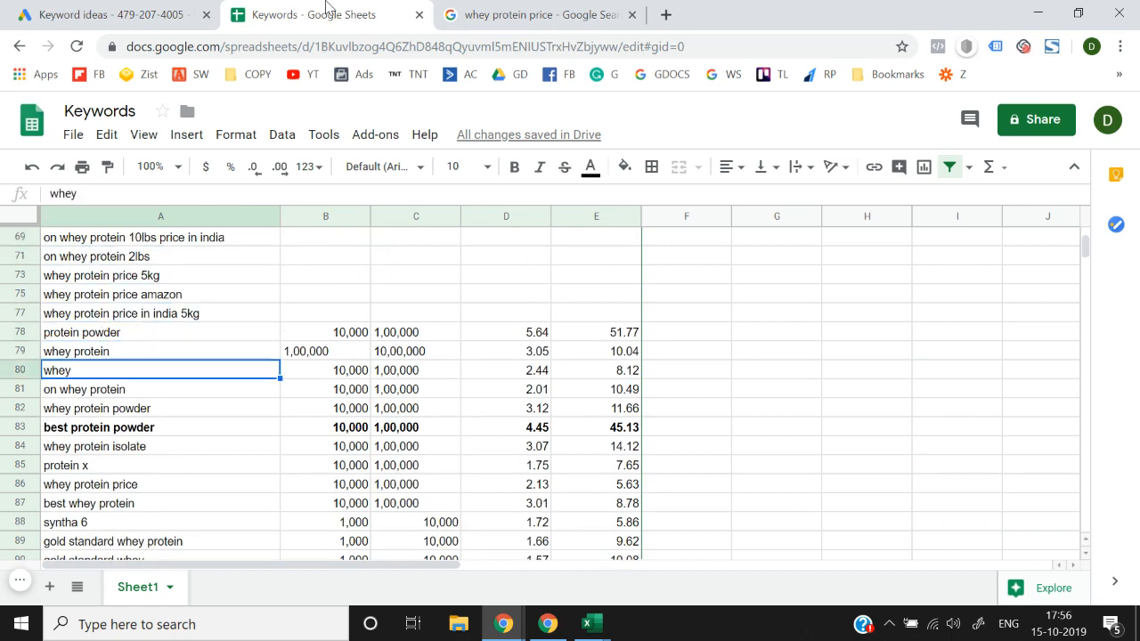
key("shift+Right")
key("ctrl+b")
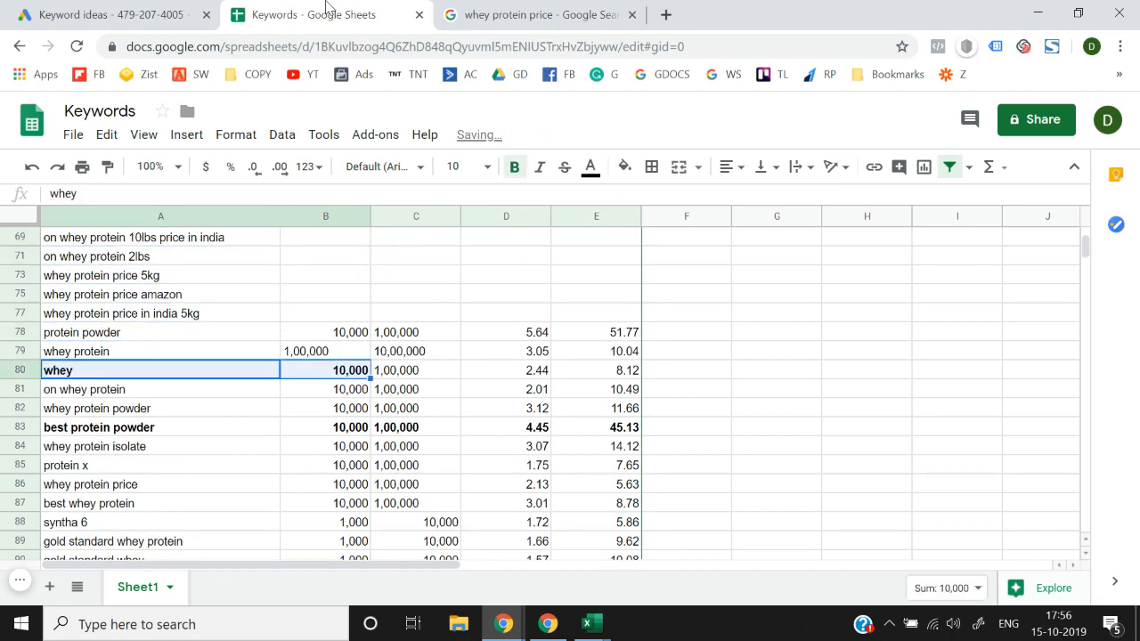
key("Down")
key("Down")
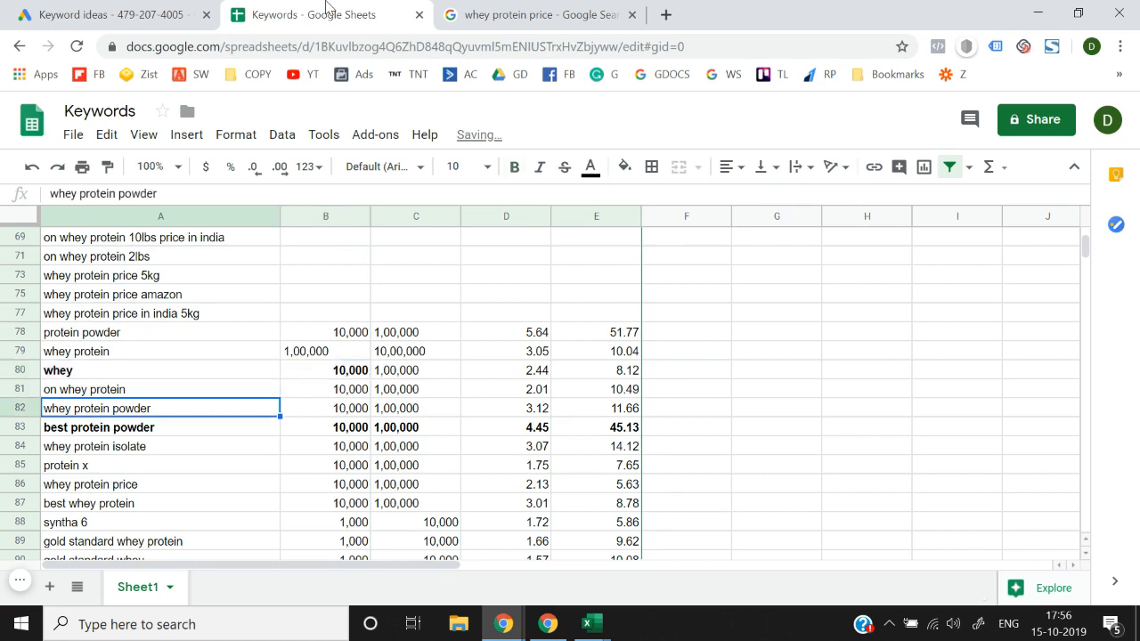
key("ctrl+b")
Fill the whey keyword and its min search volume with magenta
key("Up")
key("Up")
key("shift+Right")
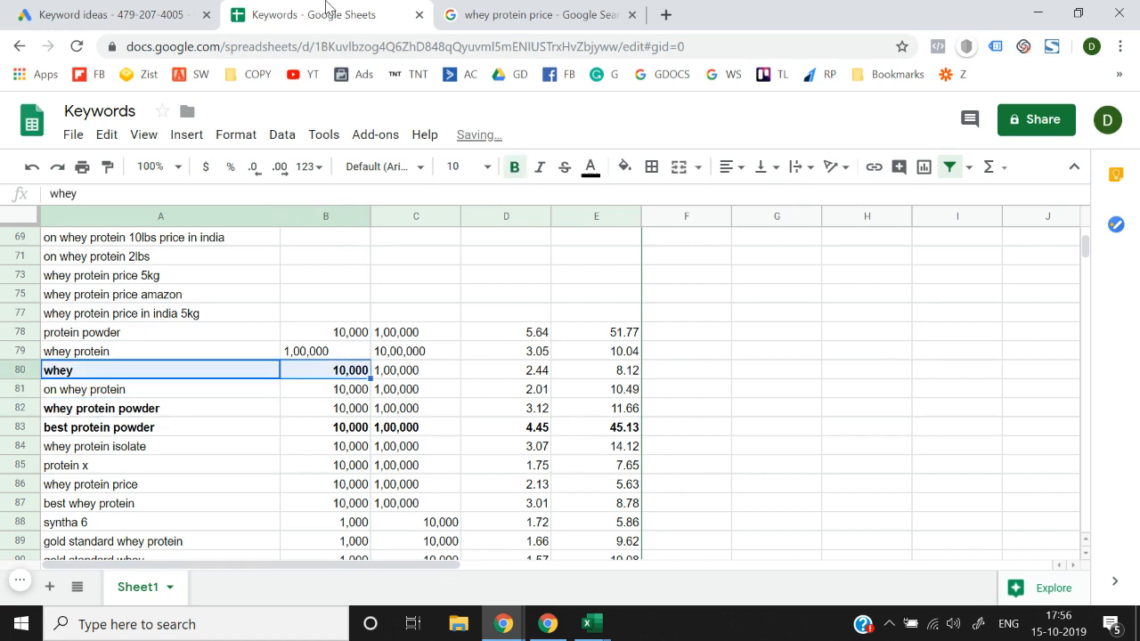
left_click(626, 167)
left_click(808, 249)
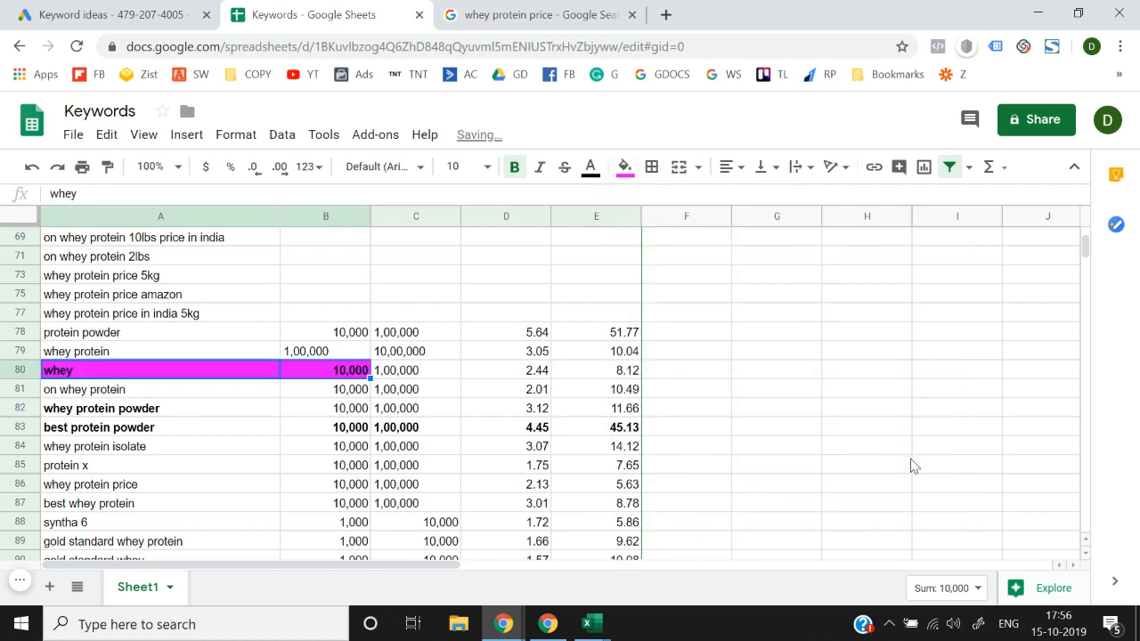
Fill the whey protein powder keyword and its min search volume with magenta
key("Down")
key("Down")
key("shift+Right")
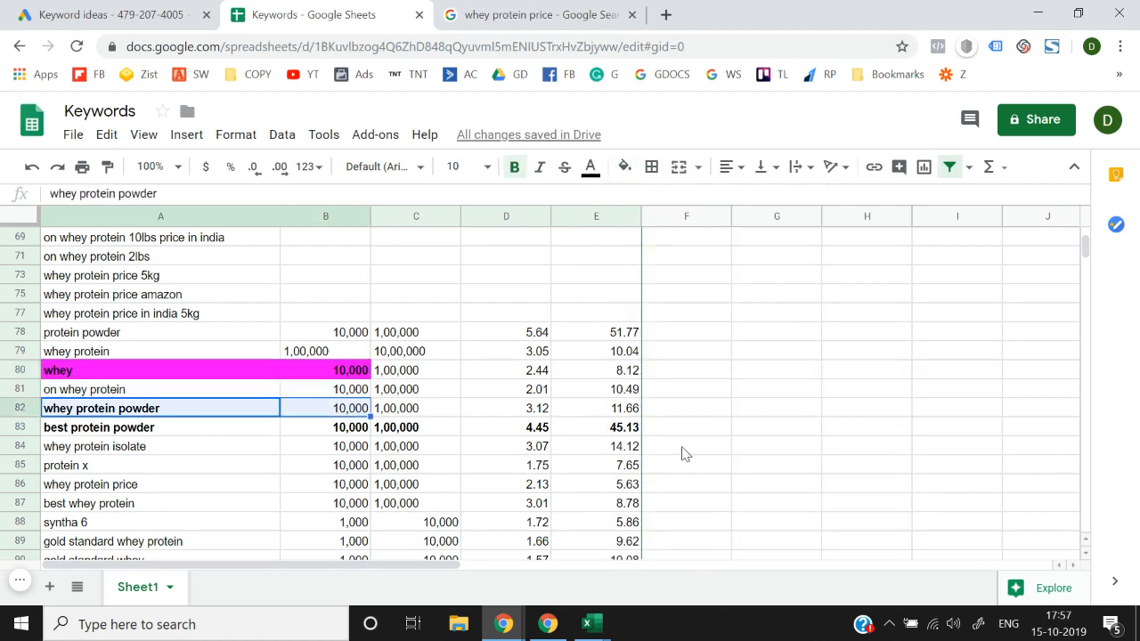
left_click(626, 168)
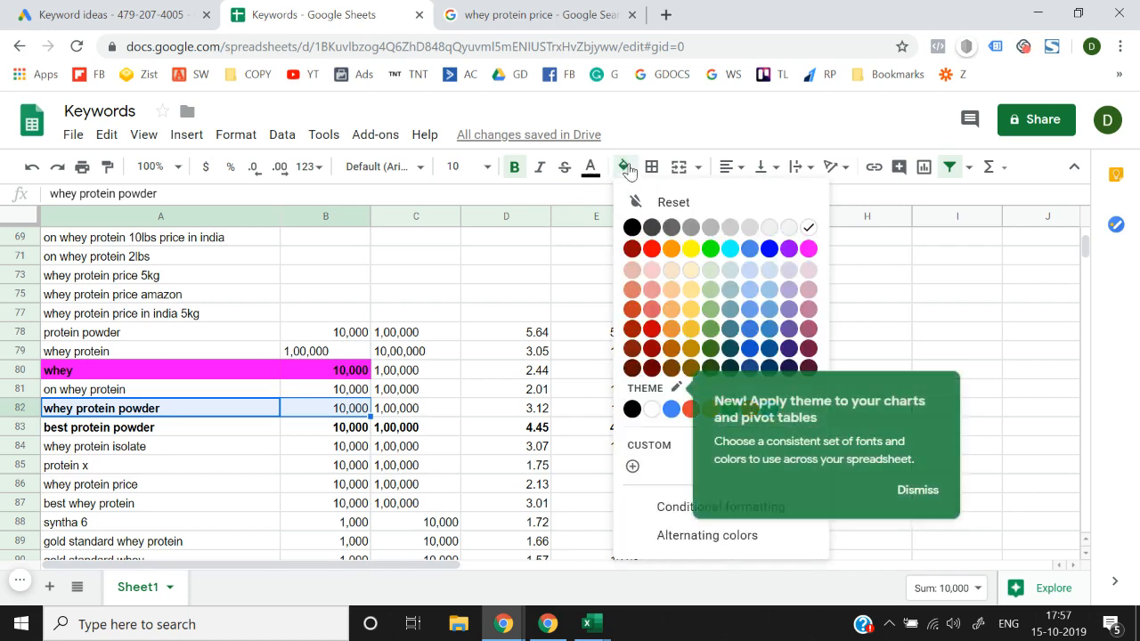
left_click(808, 249)
left_click(612, 481)
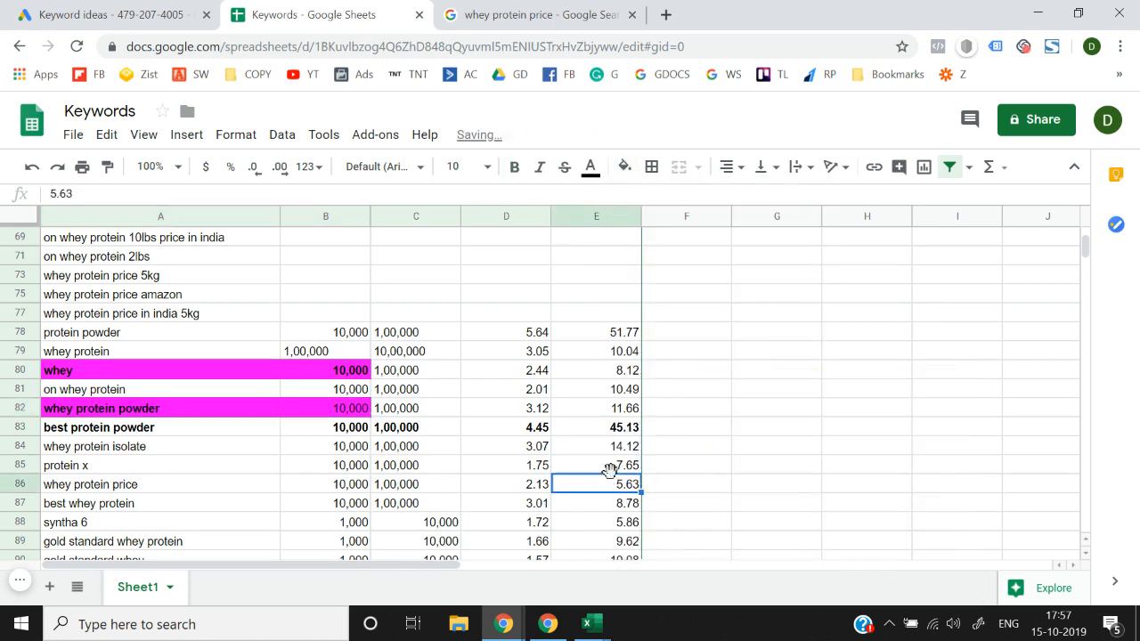
Fill the whey protein isolate keyword and its min search volume with magenta
key("Left")
key("Left")
key("Left")
key("Left")
key("Up")
key("Up")
key("shift+Right")
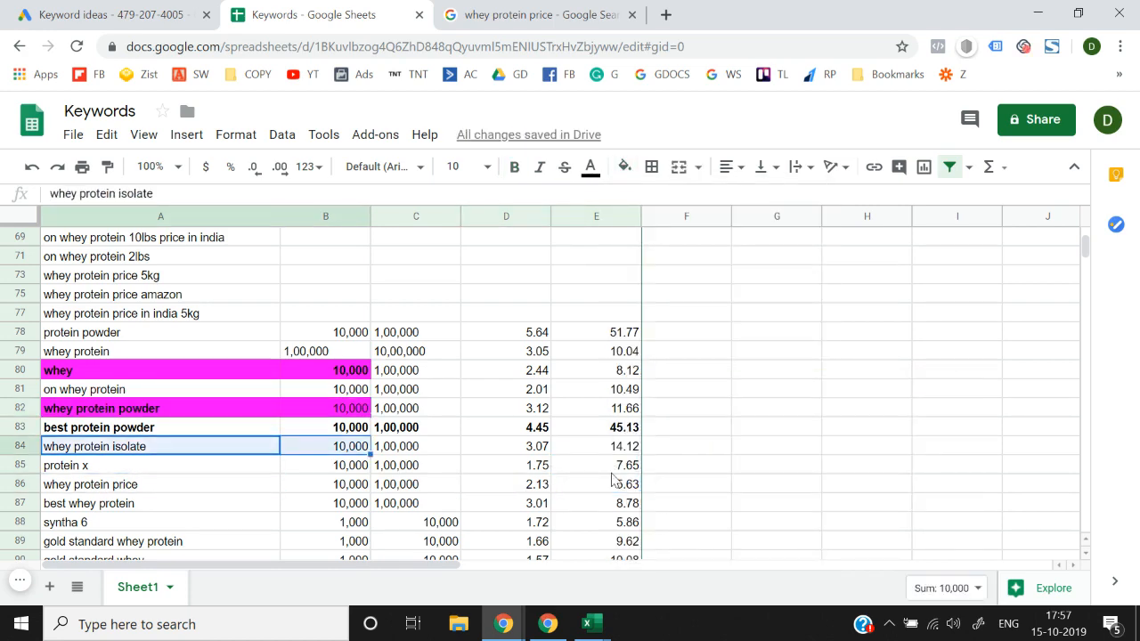
left_click(625, 167)
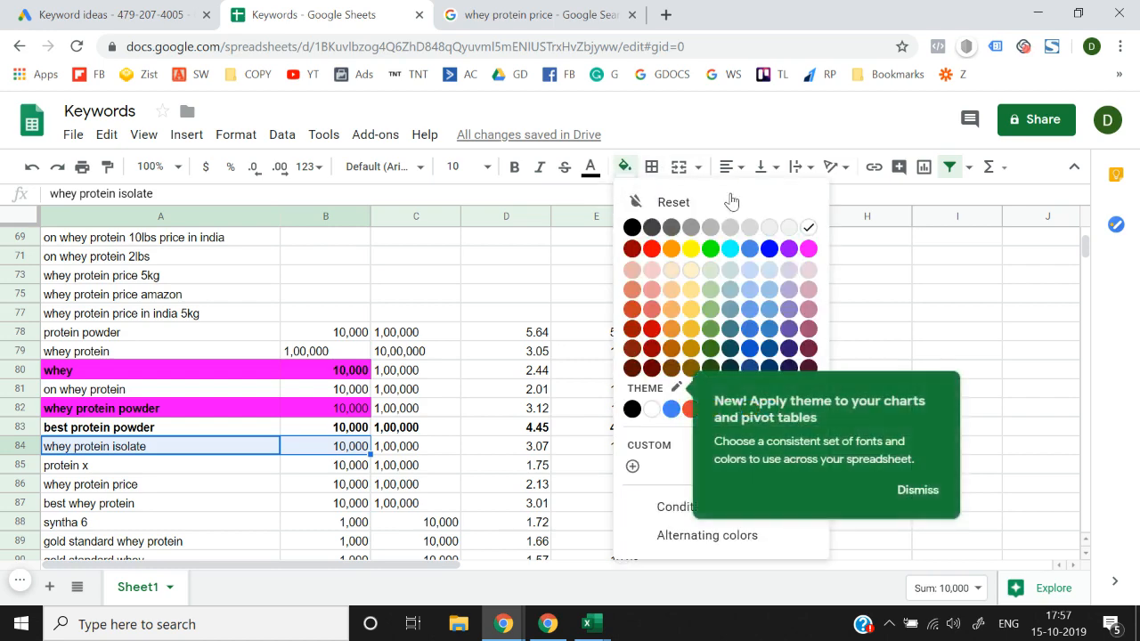
left_click(808, 249)
Fill the whey protein price keyword and its min search volume with magenta
key("Down")
key("Down")
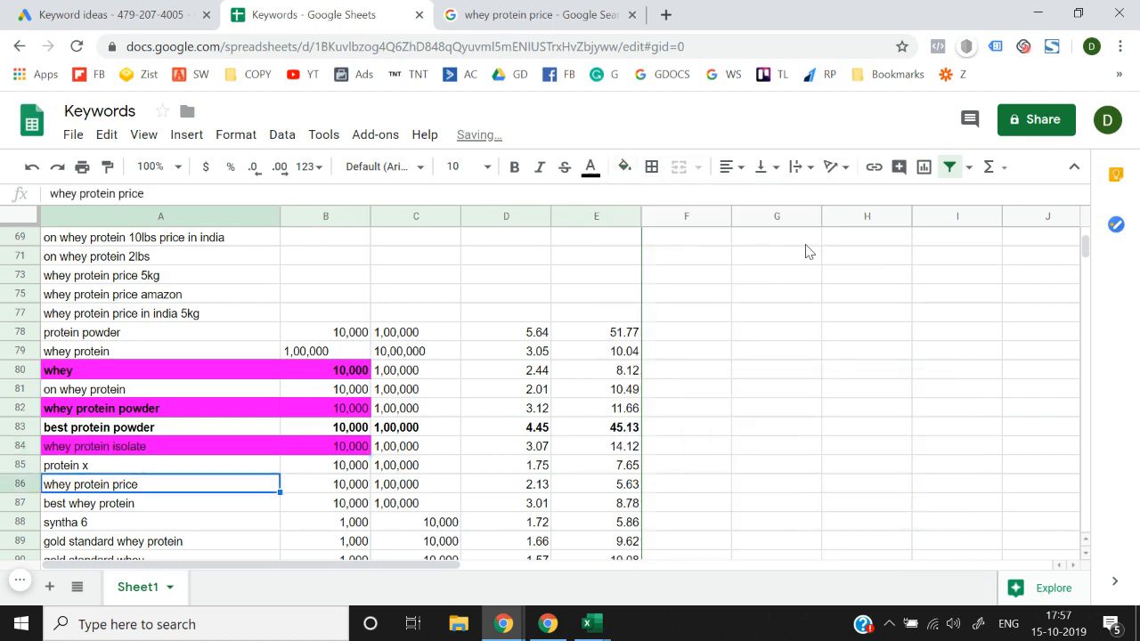
left_click(621, 166)
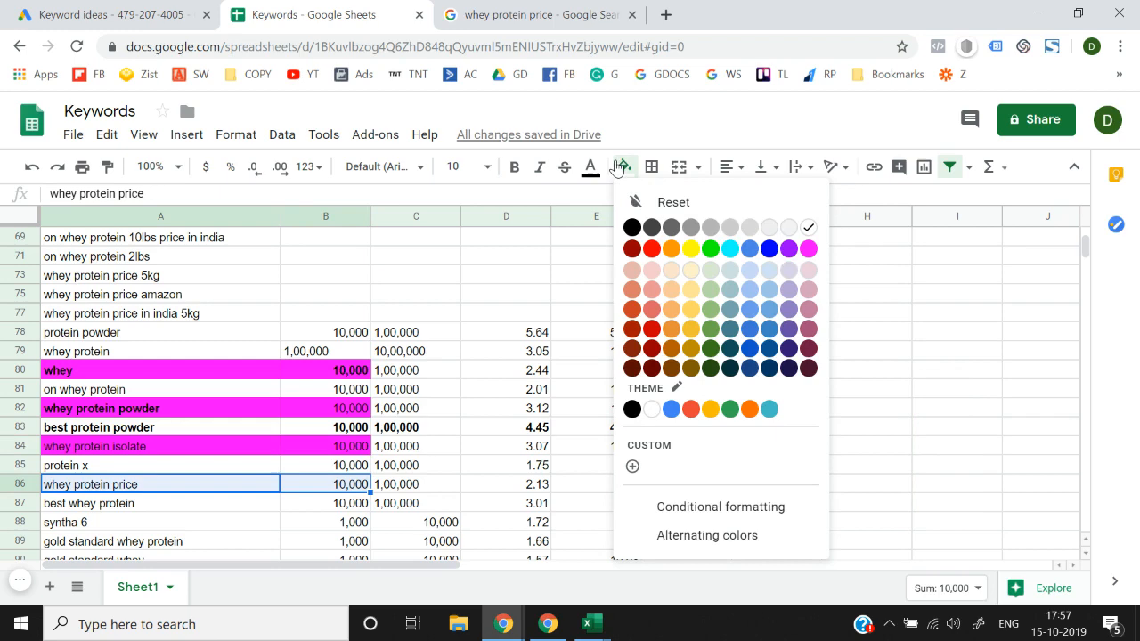
left_click(810, 248)
Fill the best whey protein keyword and its min search volume with magenta, and go to the gold standard whey protein row
key("Down")
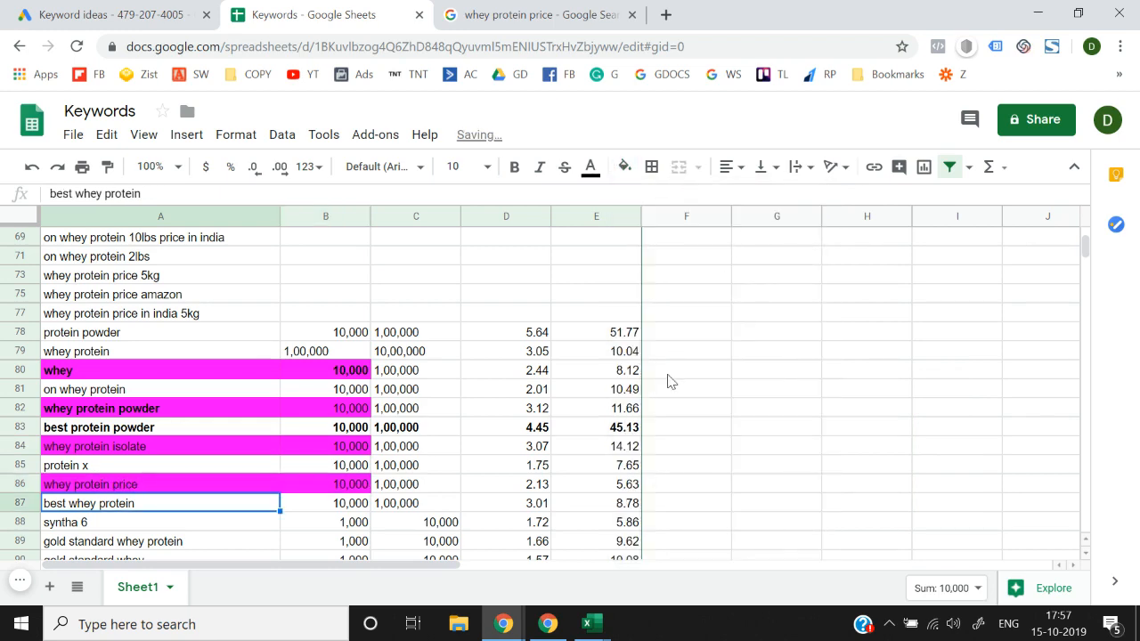
key("shift+Right")
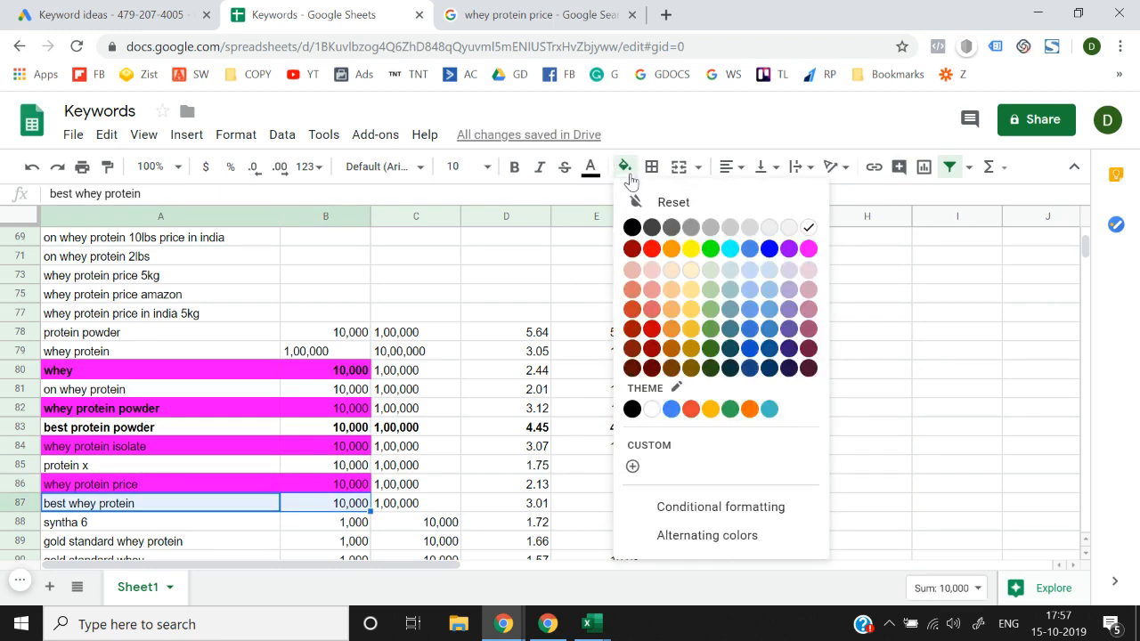
left_click(625, 167)
left_click(809, 247)
key("Down")
key("Down")
key("Down")
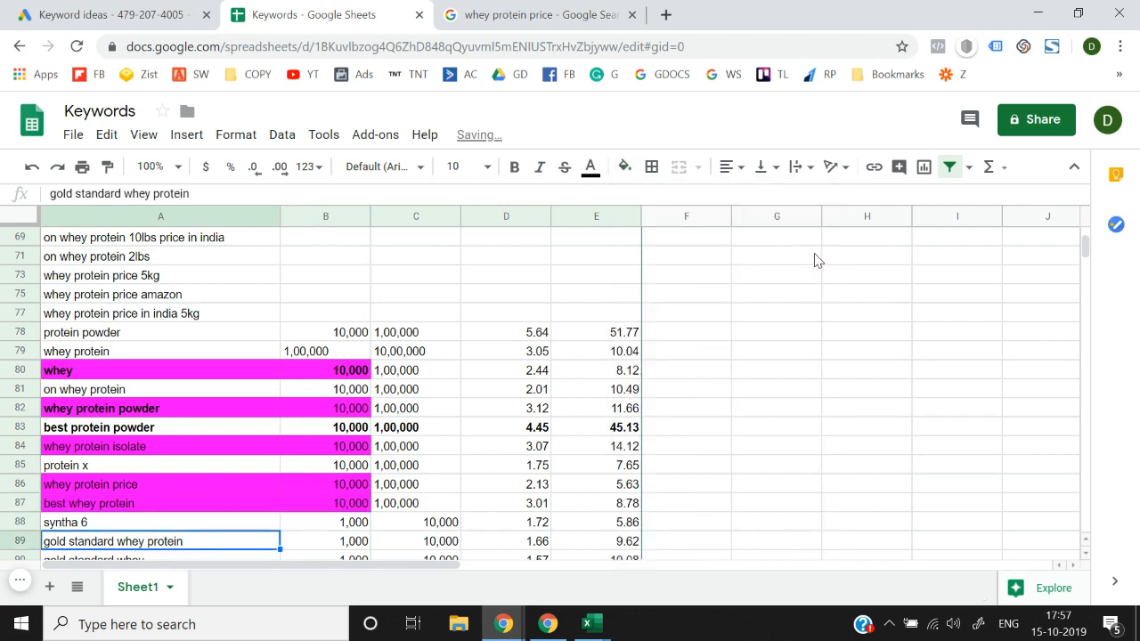
Review the magenta-filled whey keywords and their min search volumes in rows 80 to 87
key("Up")
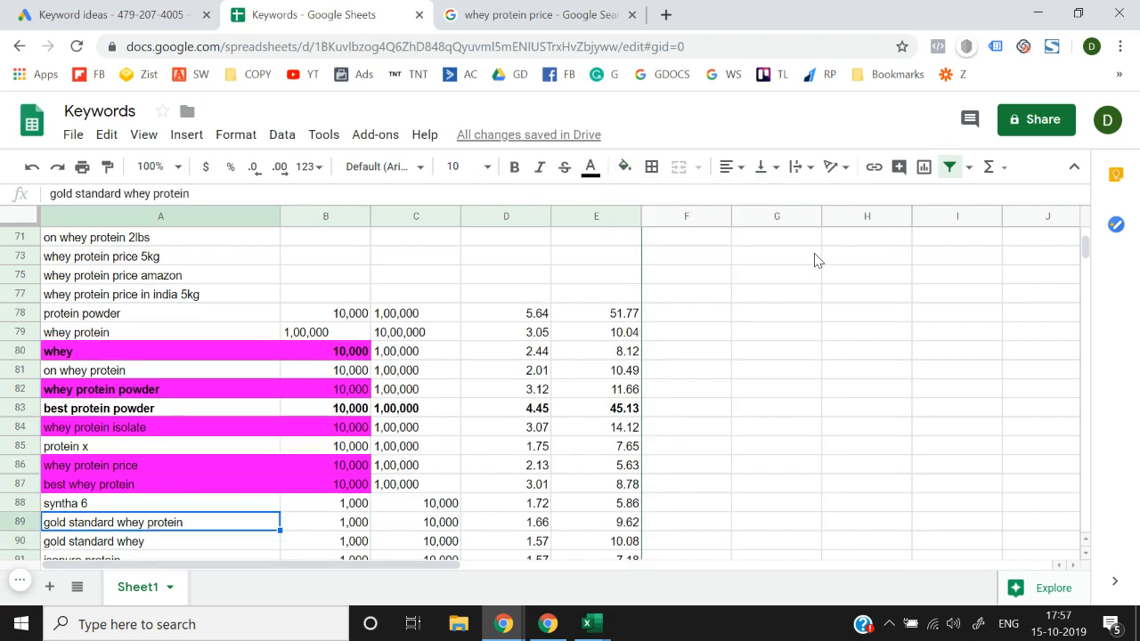
key("Up")
key("Up")
key("Up")
key("Up")
key("Up")
key("Up")
key("Up")
key("Up")
key("Up")
key("Down")
key("Down")
key("Down")
key("Down")
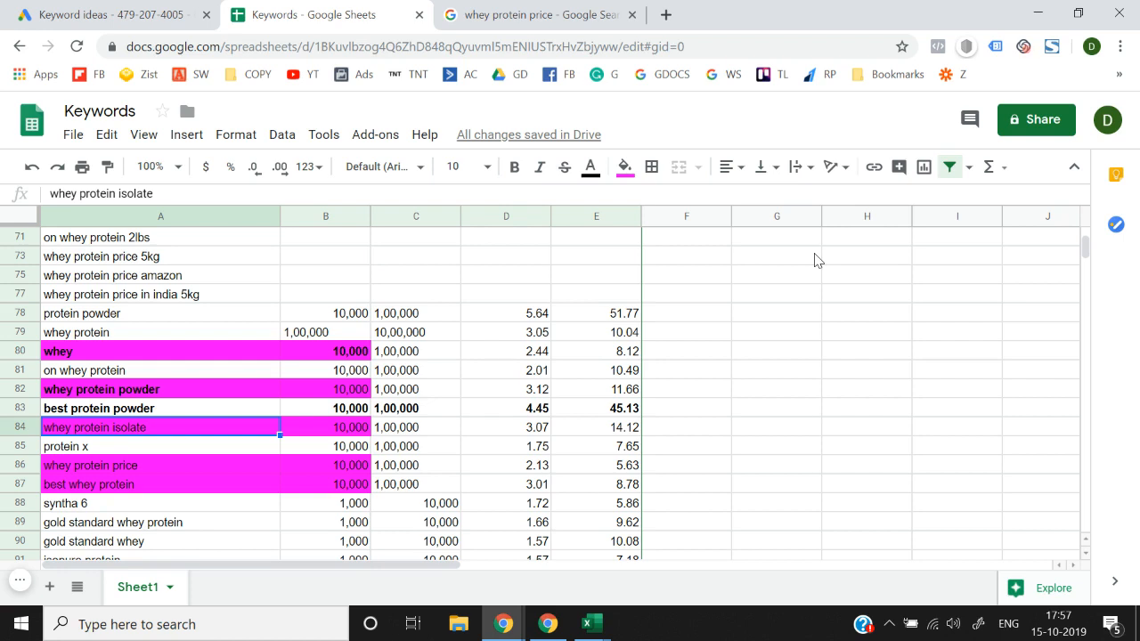
key("Up")
key("Up")
key("Up")
key("Up")
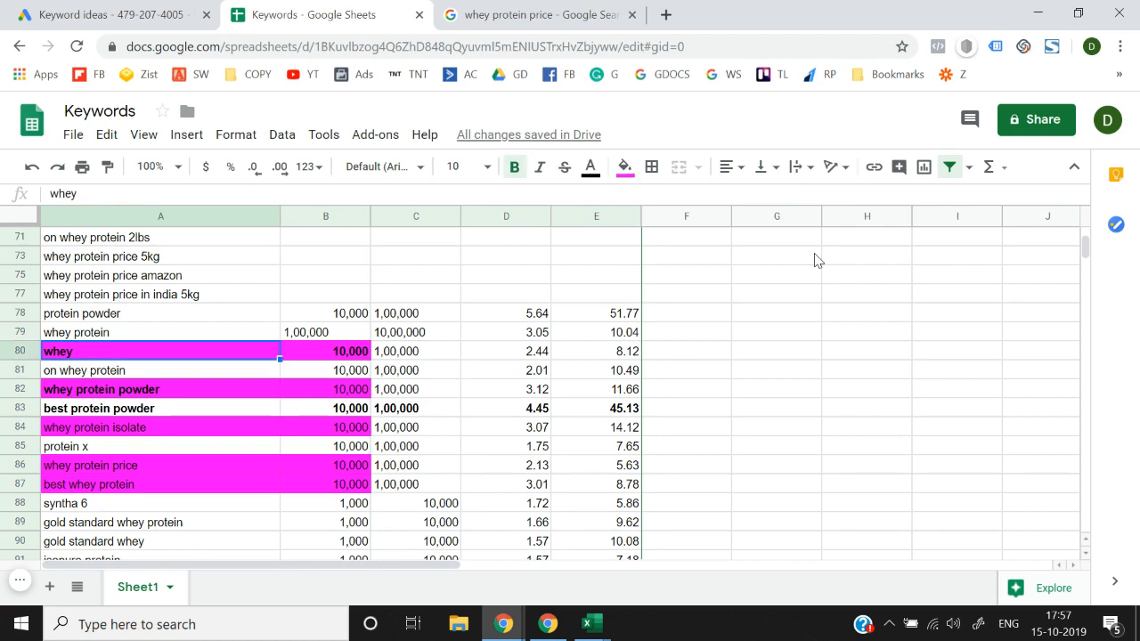
key("Right")
key("Left")
key("shift+Right")
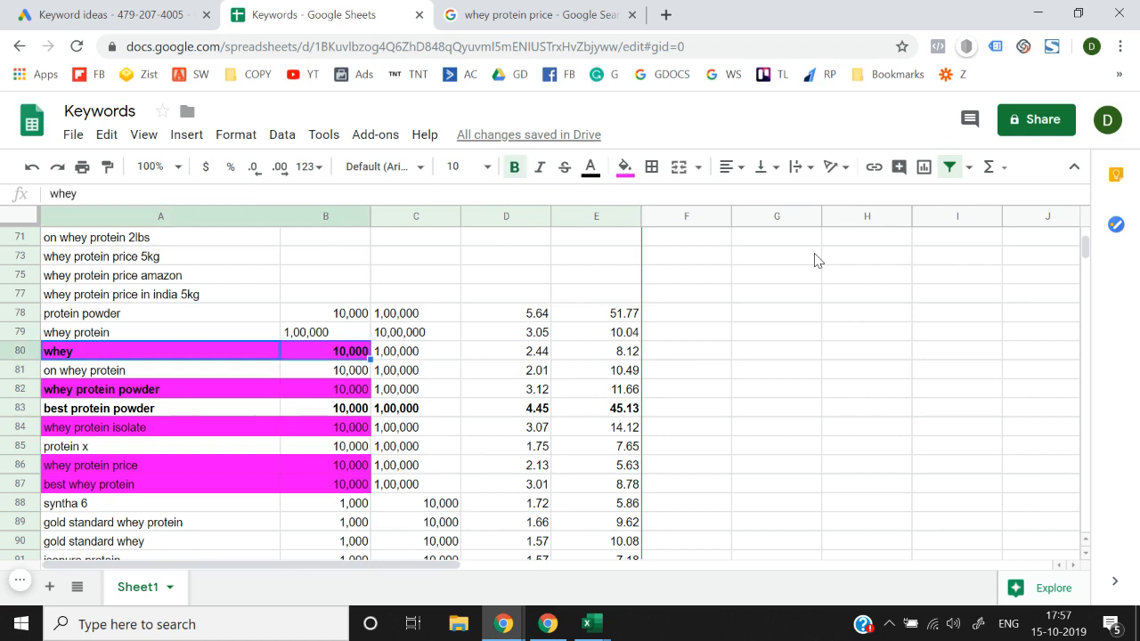
key("Down")
key("Down")
key("shift+Right")
key("Down")
key("Down")
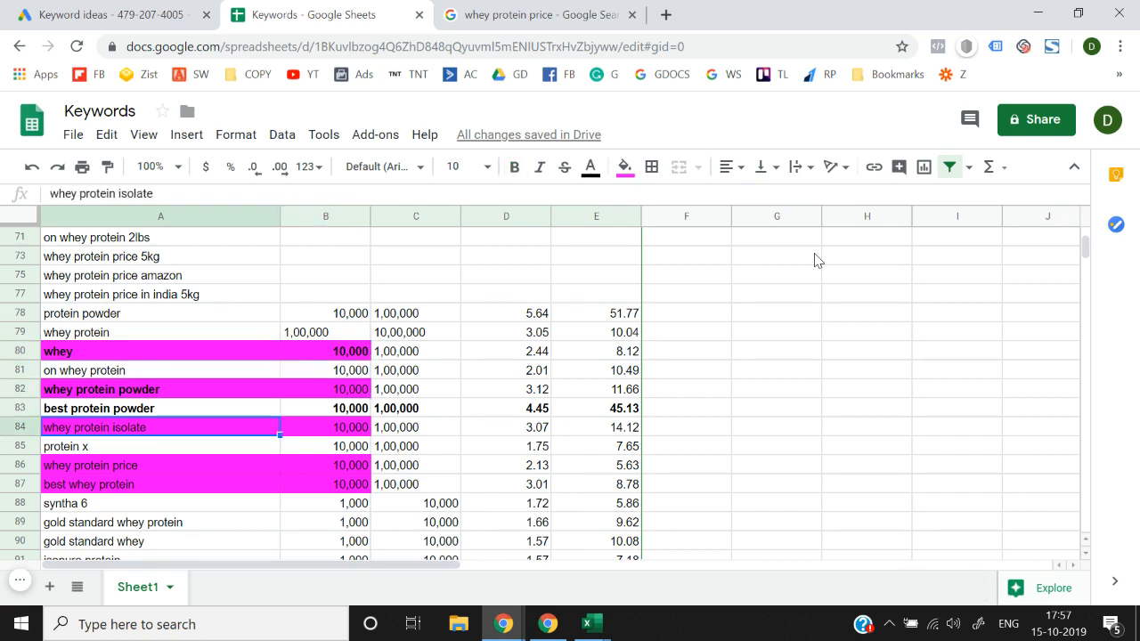
key("shift+Right")
key("Right")
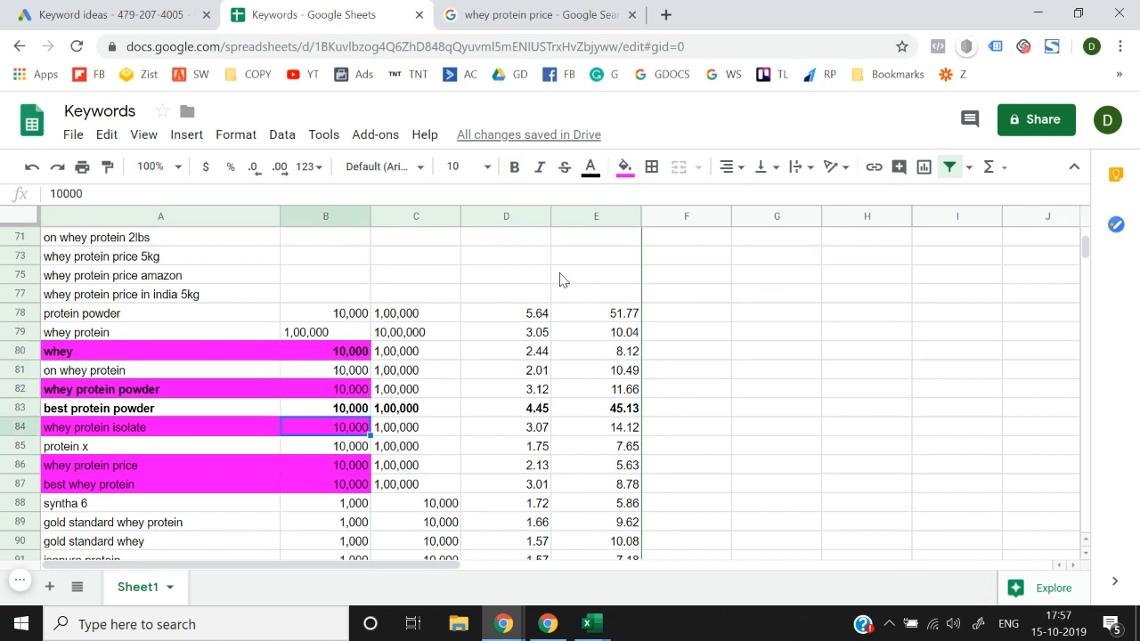
Insert a blank column between the min and max search volume columns
left_click(408, 220)
right_click(408, 220)
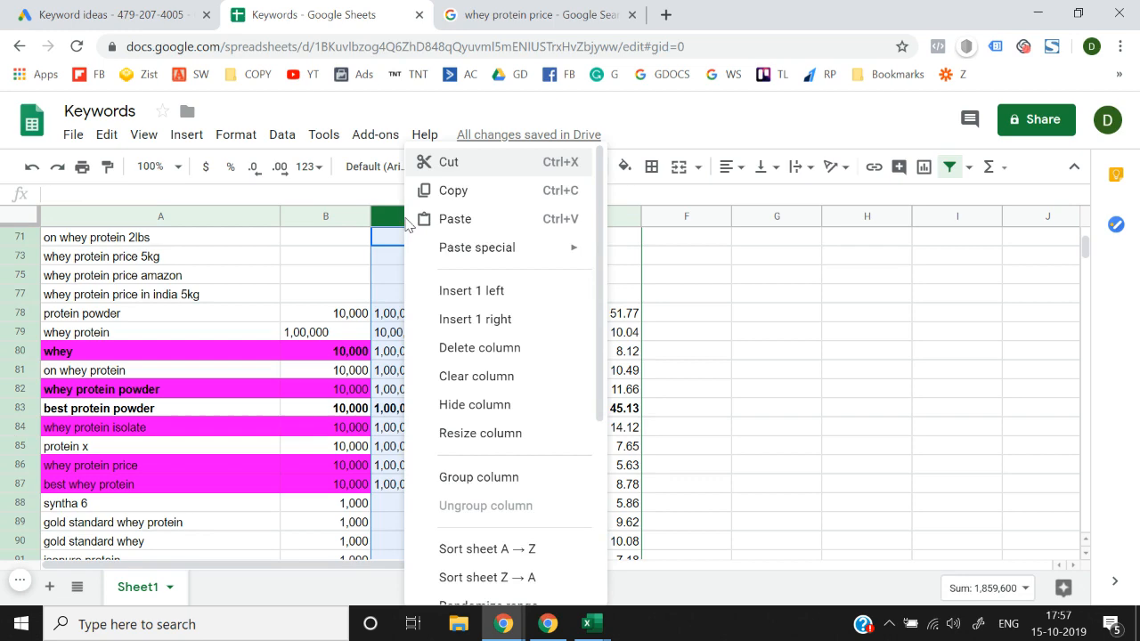
left_click(478, 304)
scroll(478, 309, "down", 5)
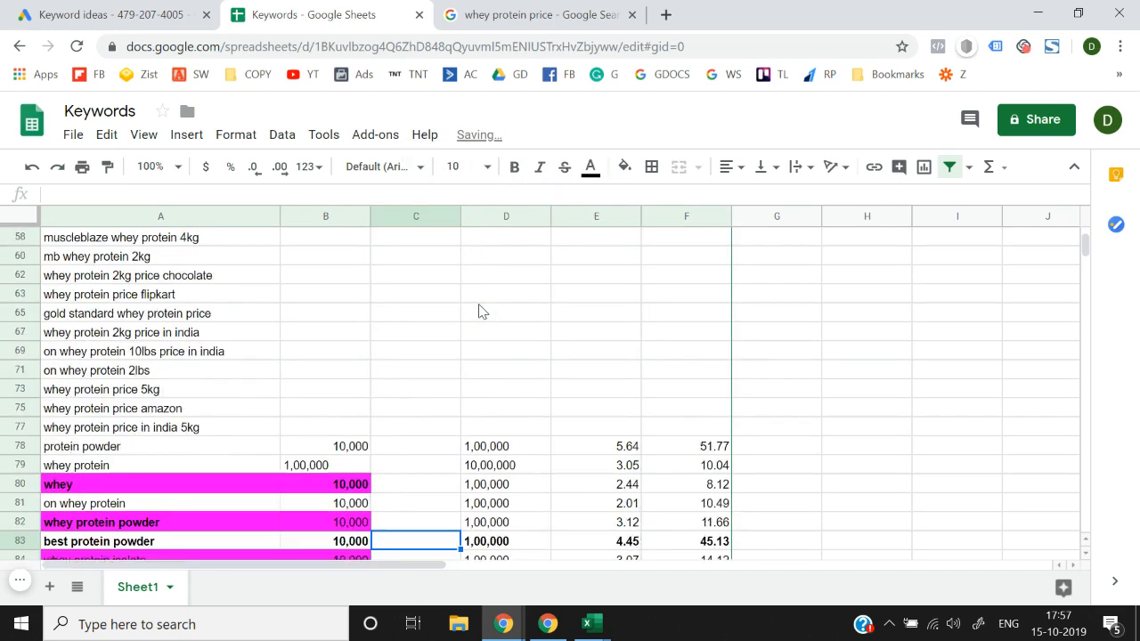
Enter the label Whey in the new column C for the whey keyword in row 80
key("Up")
key("Up")
key("Up")
key("Up")
key("Up")
key("Up")
key("Up")
key("Up")
key("Up")
key("Up")
key("Up")
key("Left")
key("Left")
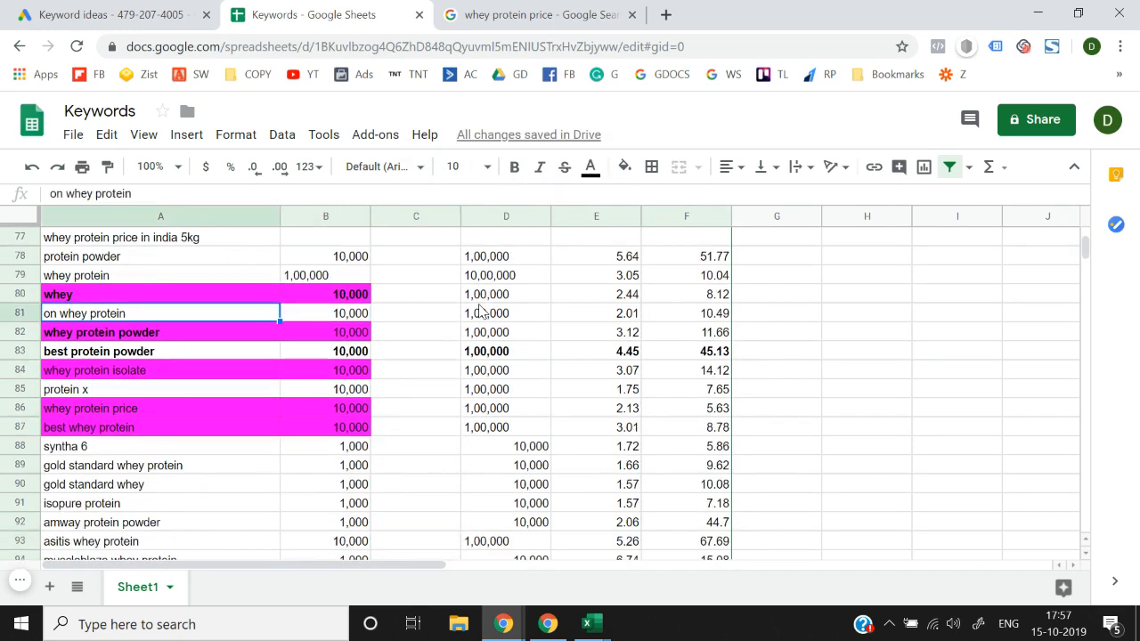
key("Up")
key("Right")
key("Right")
type("Whey")
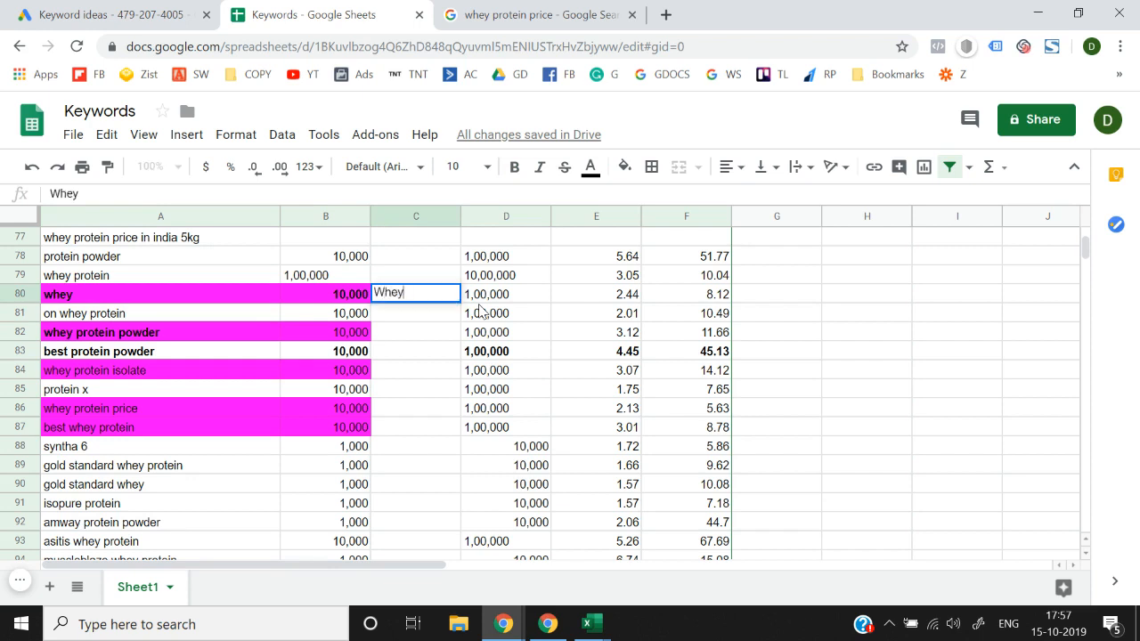
key("Return")
Copy the Whey label to the whey protein powder, whey protein isolate, whey protein price and best whey protein rows
key("Up")
key("ctrl+c")
key("Down")
key("Down")
key("ctrl+v")
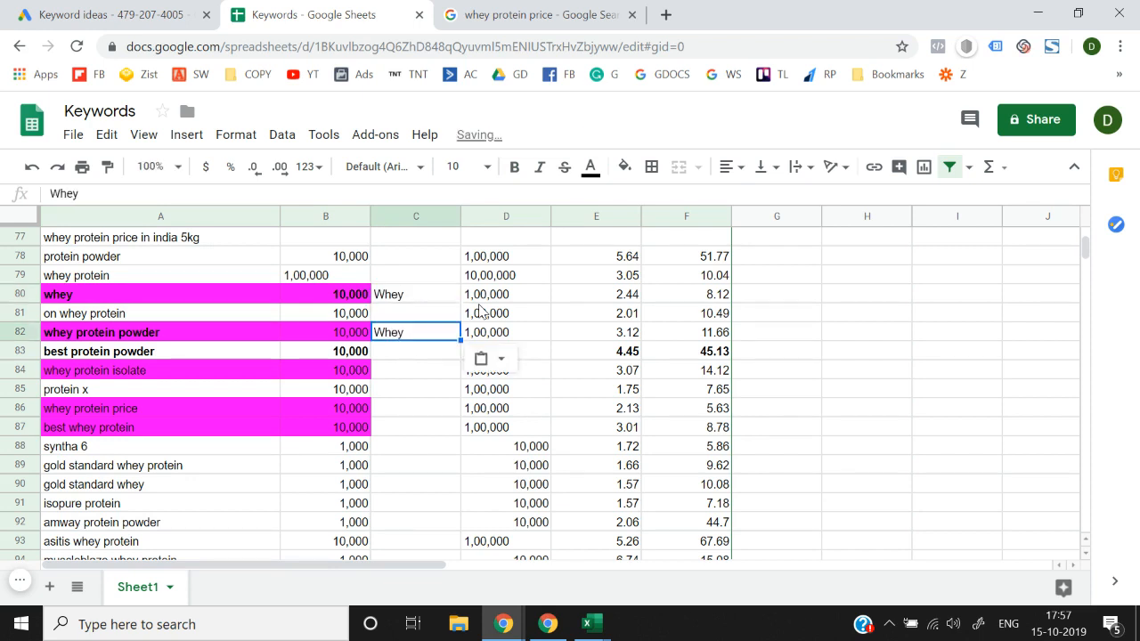
key("Down")
key("Down")
key("ctrl+v")
key("Down")
key("Down")
key("ctrl+v")
key("Down")
key("ctrl+v")
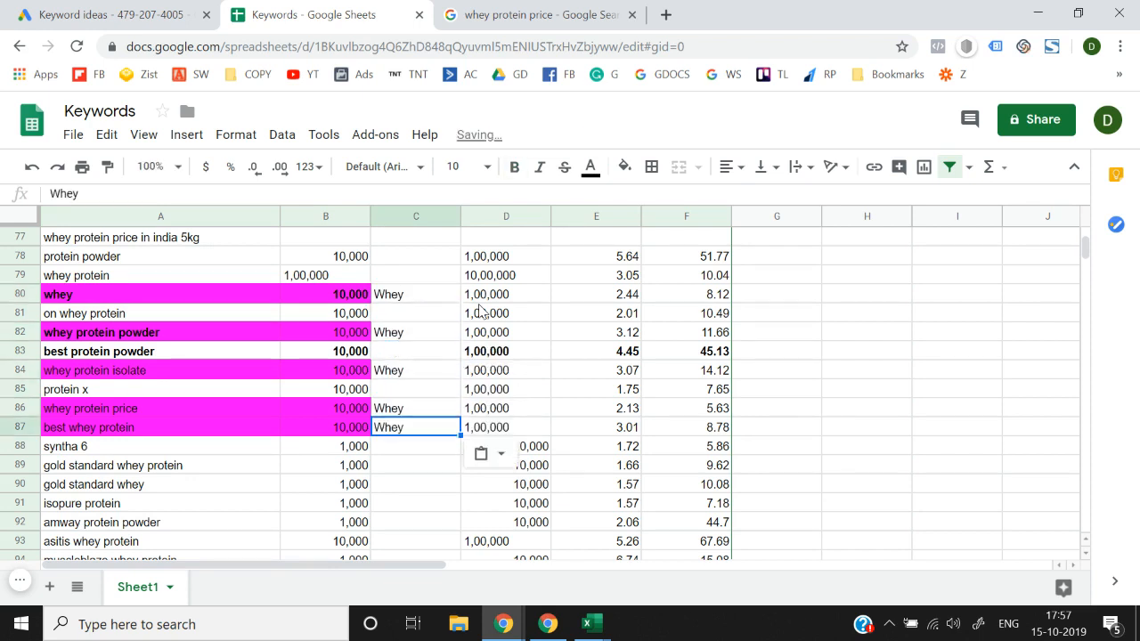
Fill the gold standard whey protein keyword and its min search volume with magenta
key("Left")
key("Left")
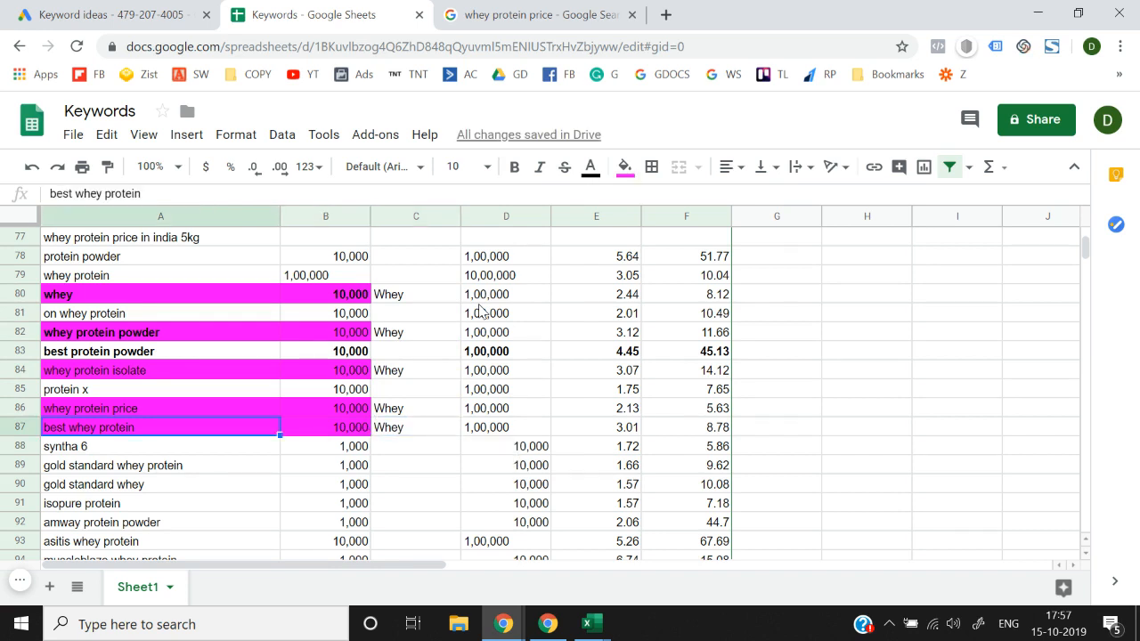
key("Down")
key("Down")
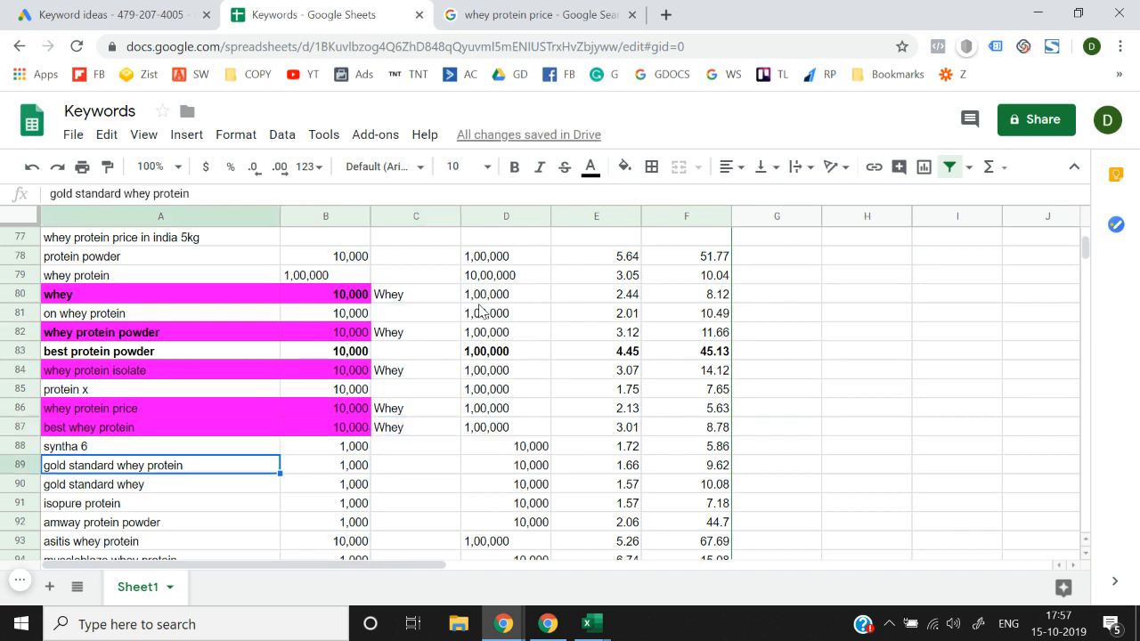
key("shift+Right")
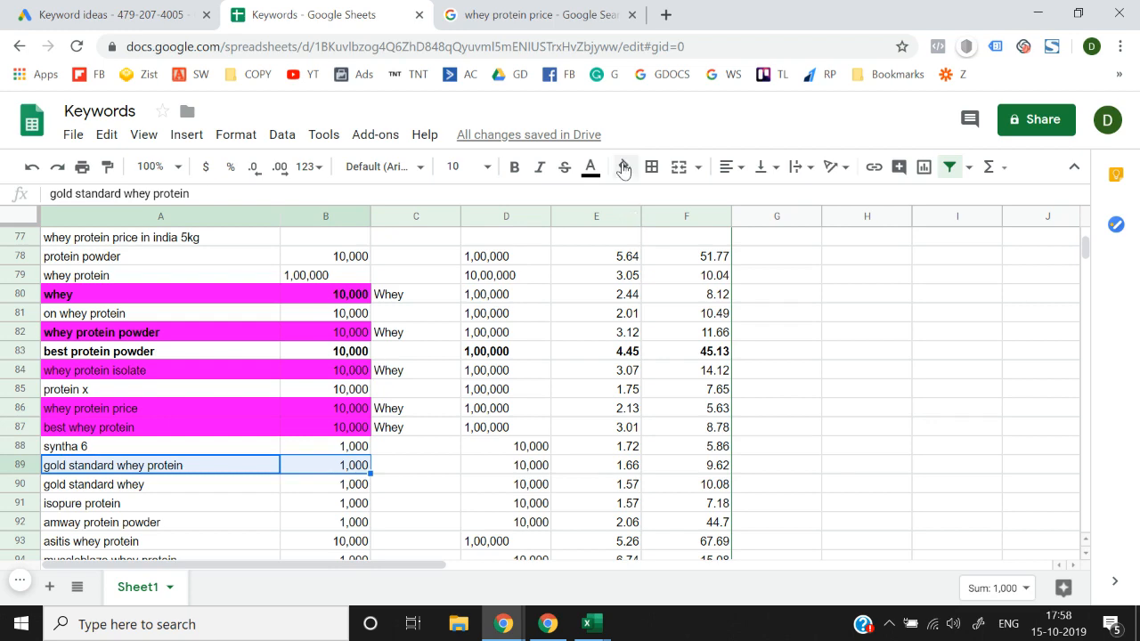
left_click(623, 169)
left_click(808, 250)
Copy the Whey label from the best whey protein row to the gold standard whey protein row
key("Right")
key("Up")
key("Up")
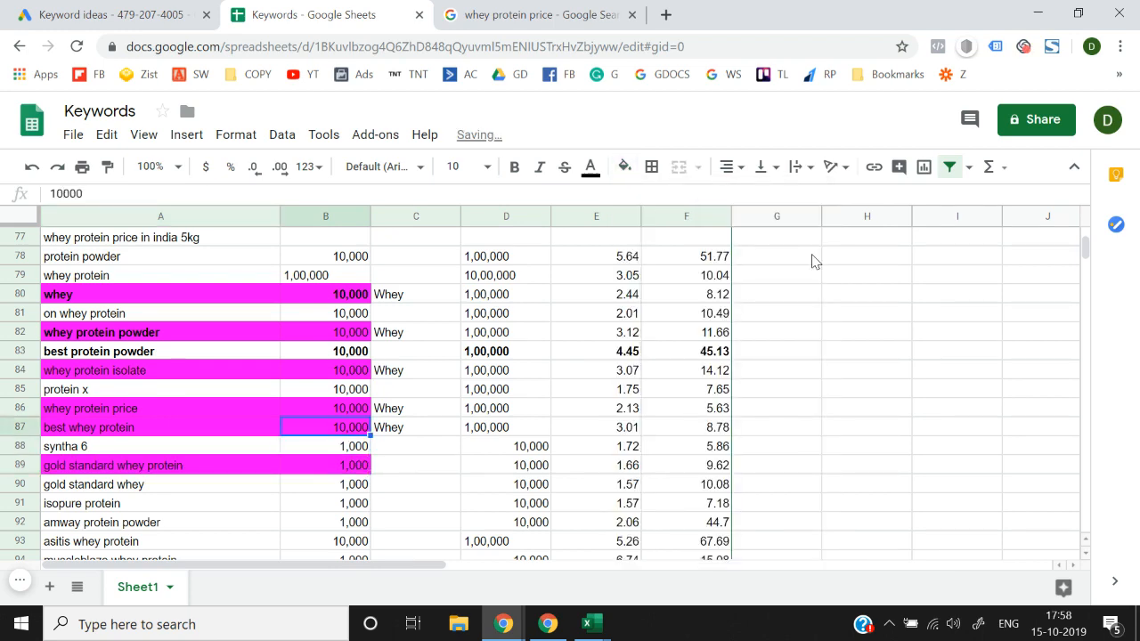
key("Right")
key("ctrl+c")
key("Down")
key("Down")
key("ctrl+v")
Fill the muscleblaze whey protein keyword and its min search volume with magenta
key("Down")
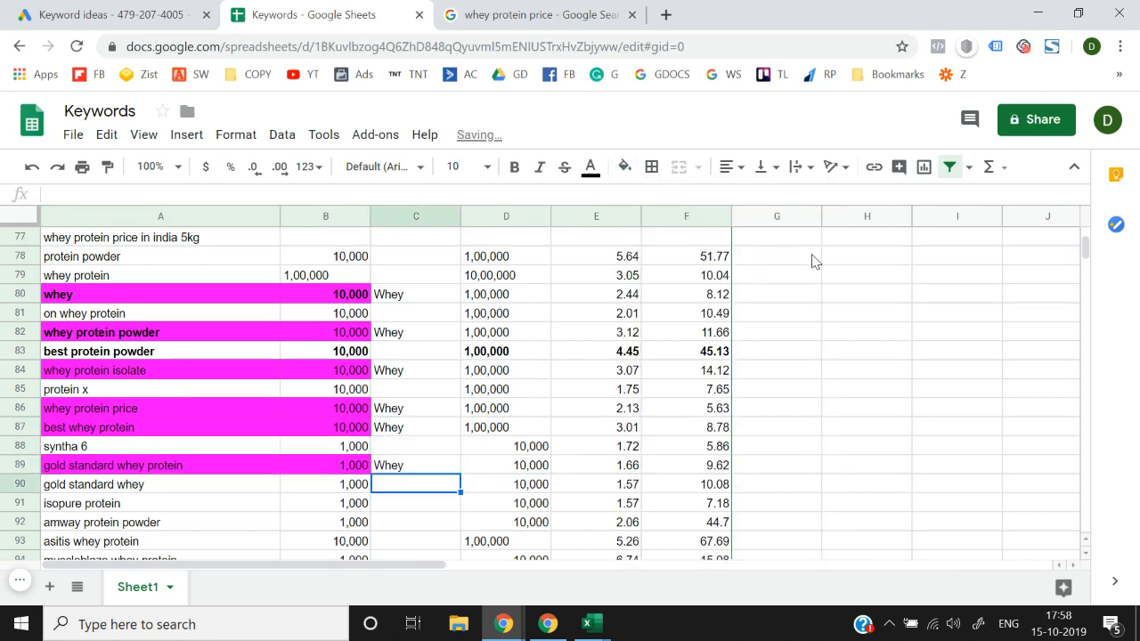
key("Down")
key("Down")
key("Down")
key("Left")
key("Left")
key("Down")
key("Down")
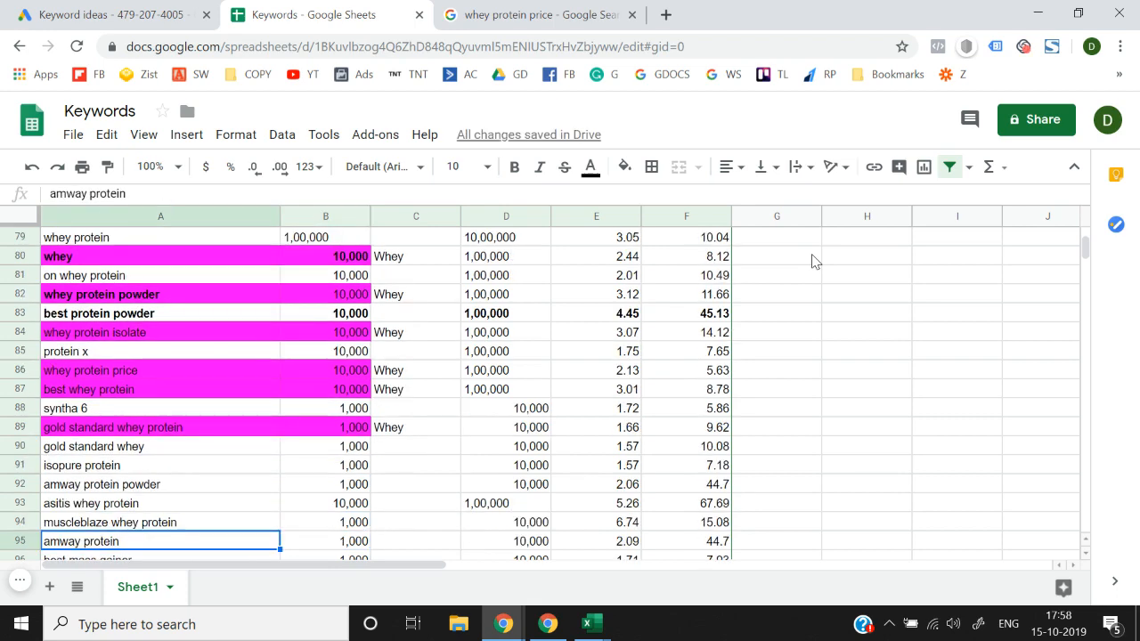
key("Down")
key("Up")
key("Up")
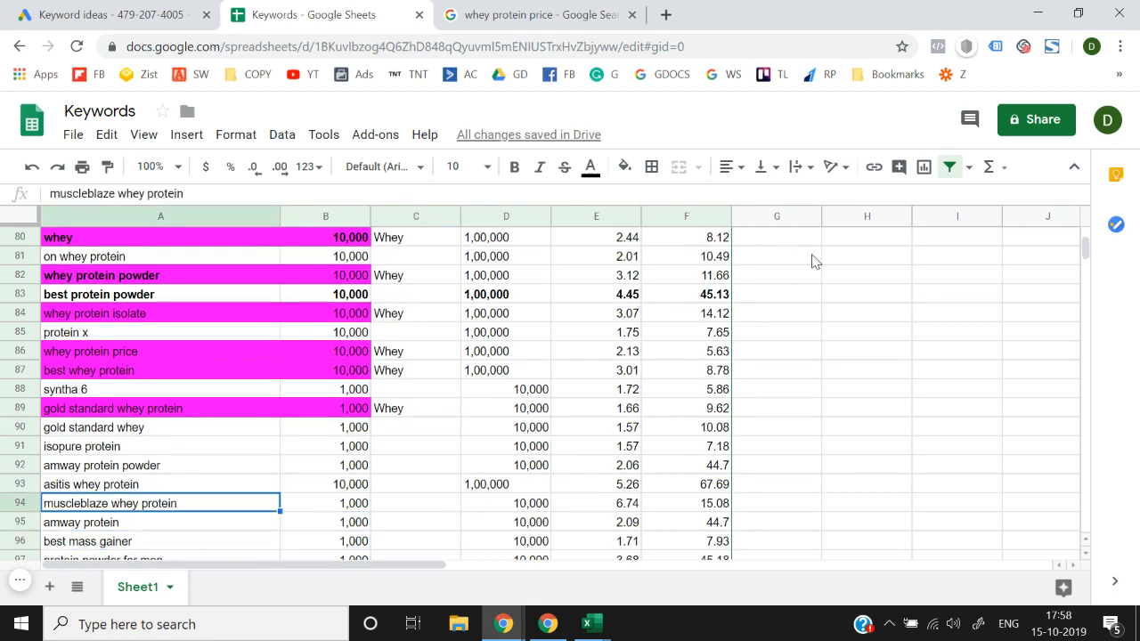
key("shift+Right")
left_click(624, 166)
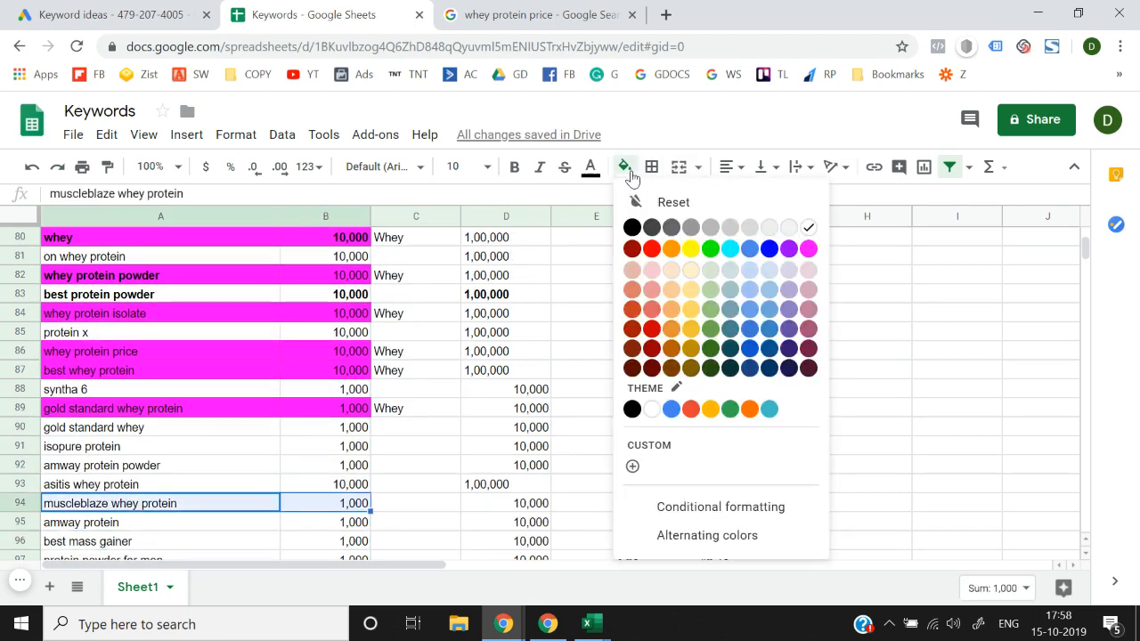
left_click(810, 247)
left_click(812, 258)
Copy the Whey label from the gold standard whey protein row to the muscleblaze whey protein row
key("Right")
key("Right")
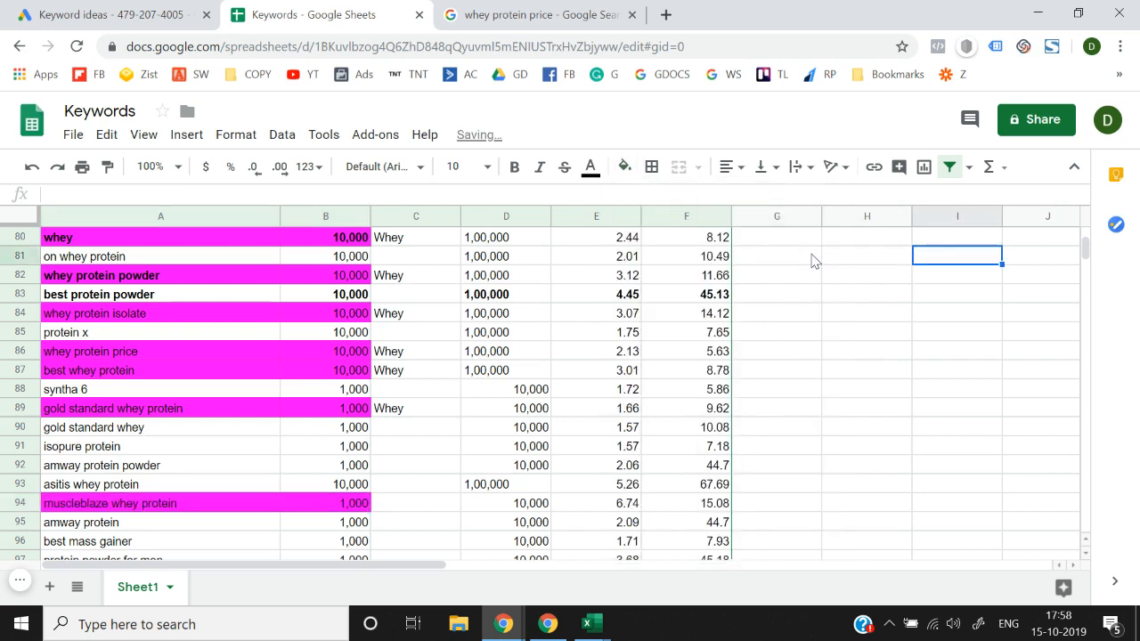
left_click(399, 408)
key("ctrl+c")
key("Down")
key("Down")
key("Down")
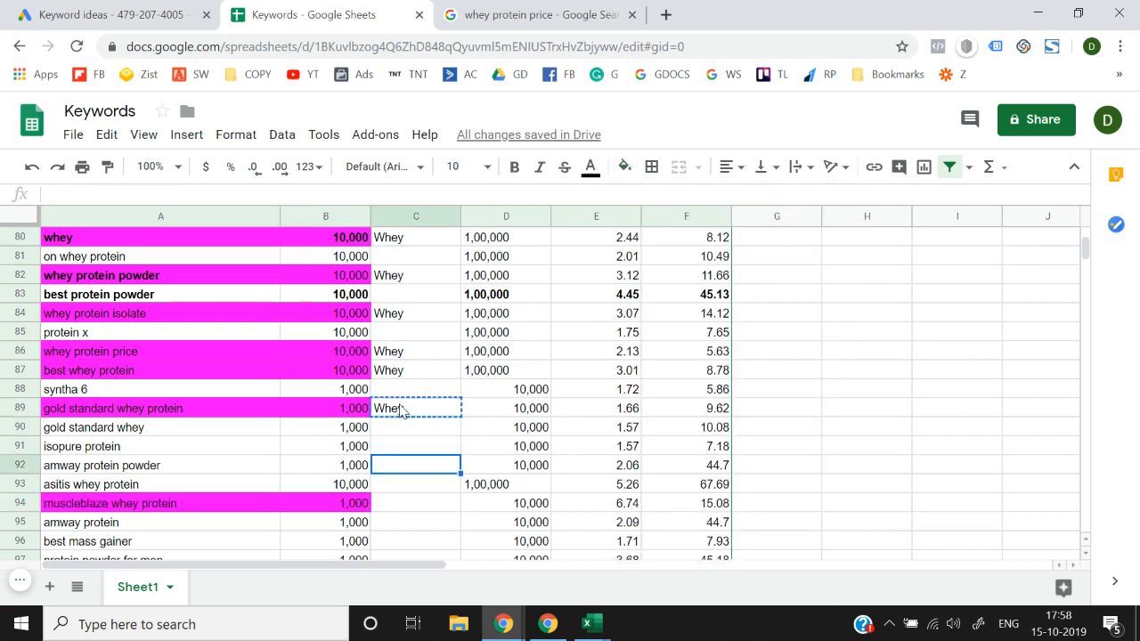
key("Down")
key("Down")
key("ctrl+v")
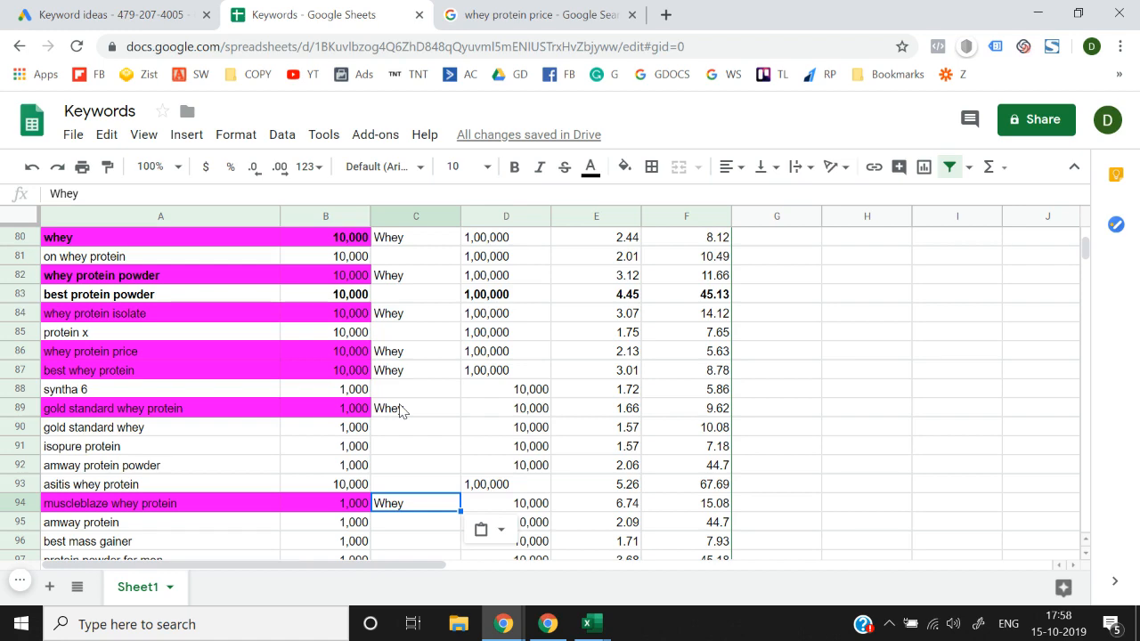
Look through the keywords listed above the labelled rows, and return to the gold standard whey protein row
key("Up")
key("Up")
key("Up")
key("Up")
key("Up")
key("Up")
key("Up")
key("Up")
key("Up")
key("Up")
key("Up")
key("Up")
key("Up")
key("Up")
key("Up")
key("Up")
key("Up")
key("Up")
key("Up")
key("Up")
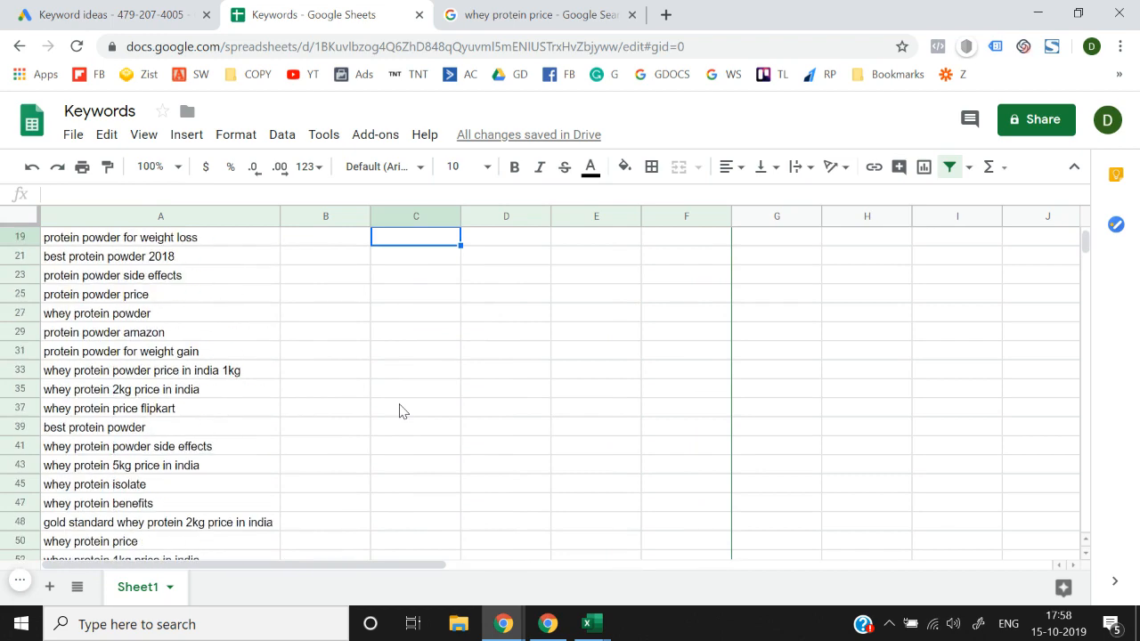
key("Down")
key("Down")
key("Down")
key("Down")
key("Down")
key("Down")
key("Down")
key("Down")
key("Down")
key("Down")
key("Down")
key("Down")
key("Down")
key("Down")
key("Down")
key("Down")
key("Down")
key("Down")
key("Down")
key("Down")
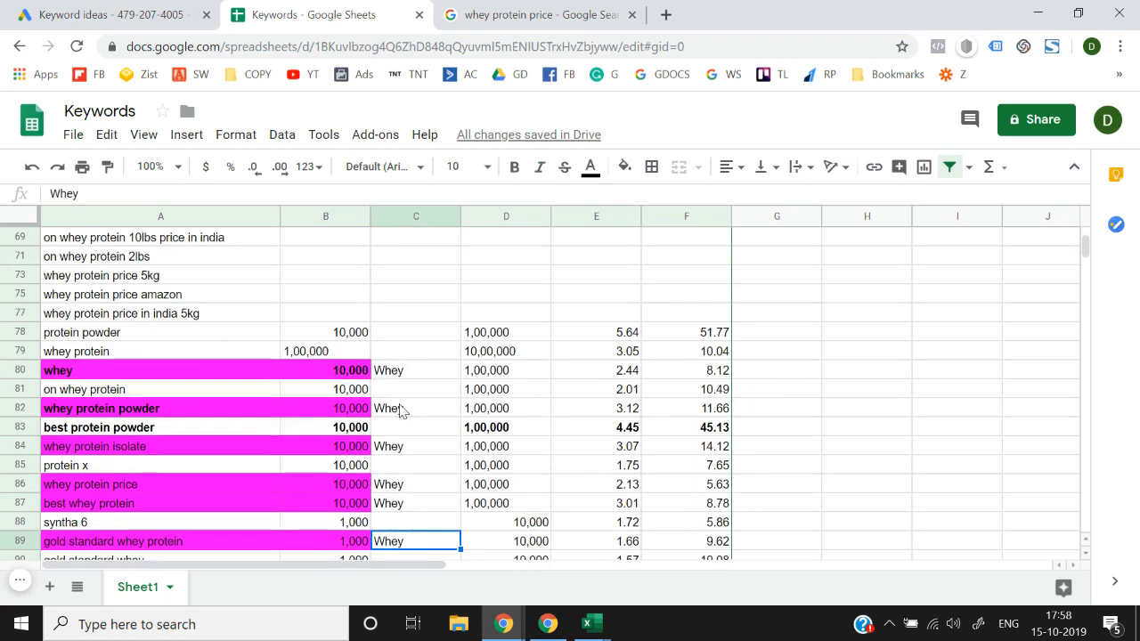
Look over the keyword ideas in Google Ads, and return to the gold standard whey protein keyword in the Keywords sheet
left_click(44, 16)
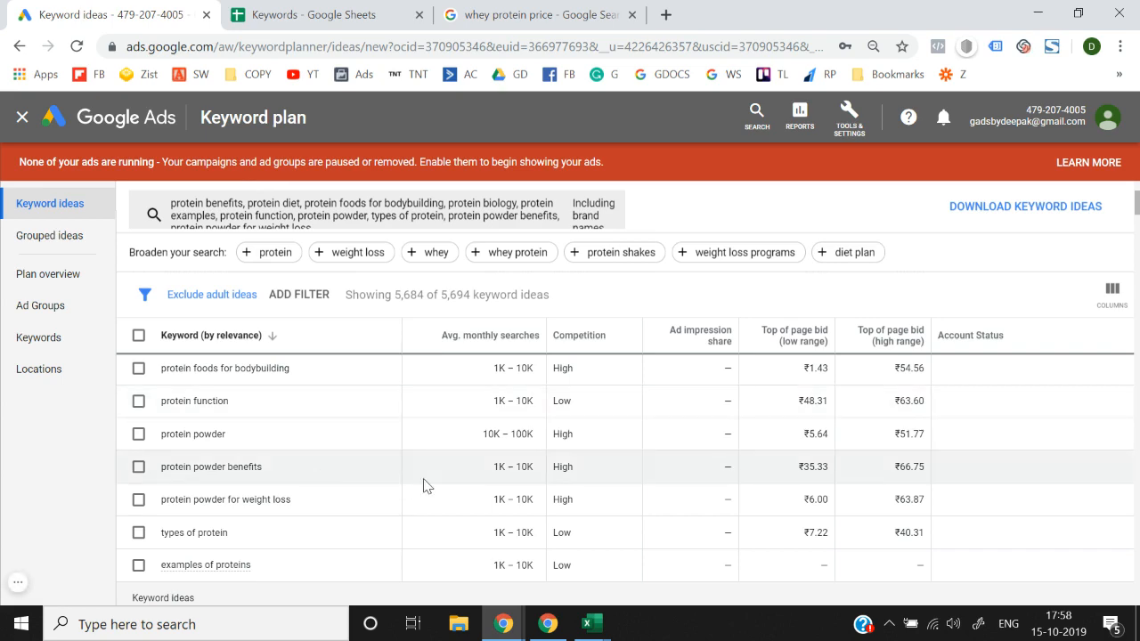
scroll(425, 483, "up", 3)
scroll(425, 484, "down", 2)
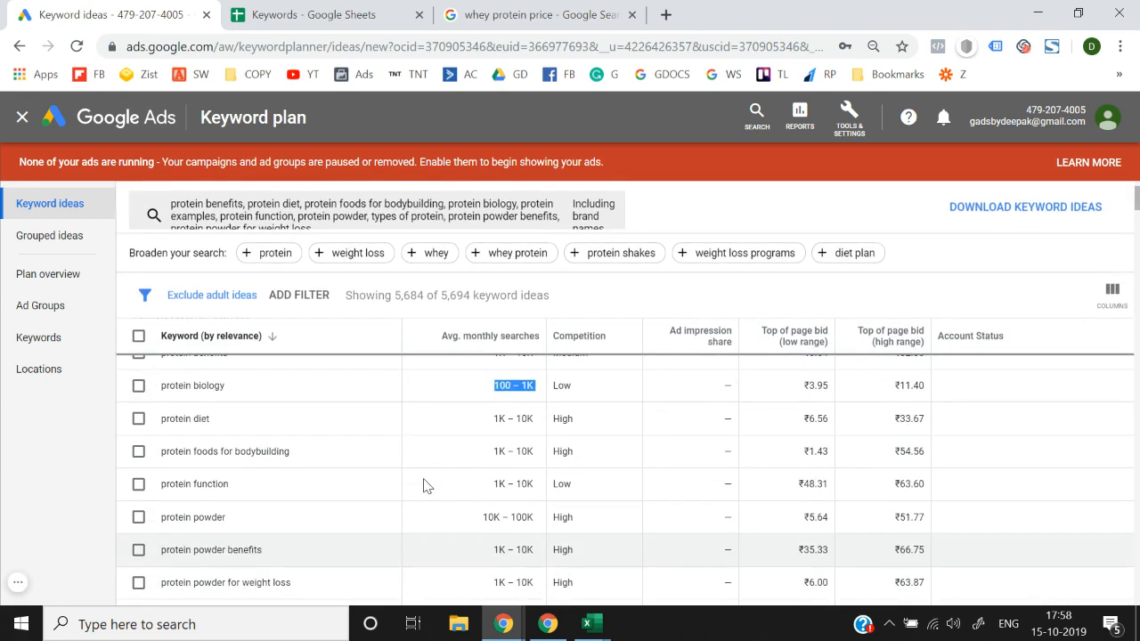
scroll(425, 484, "up", 2)
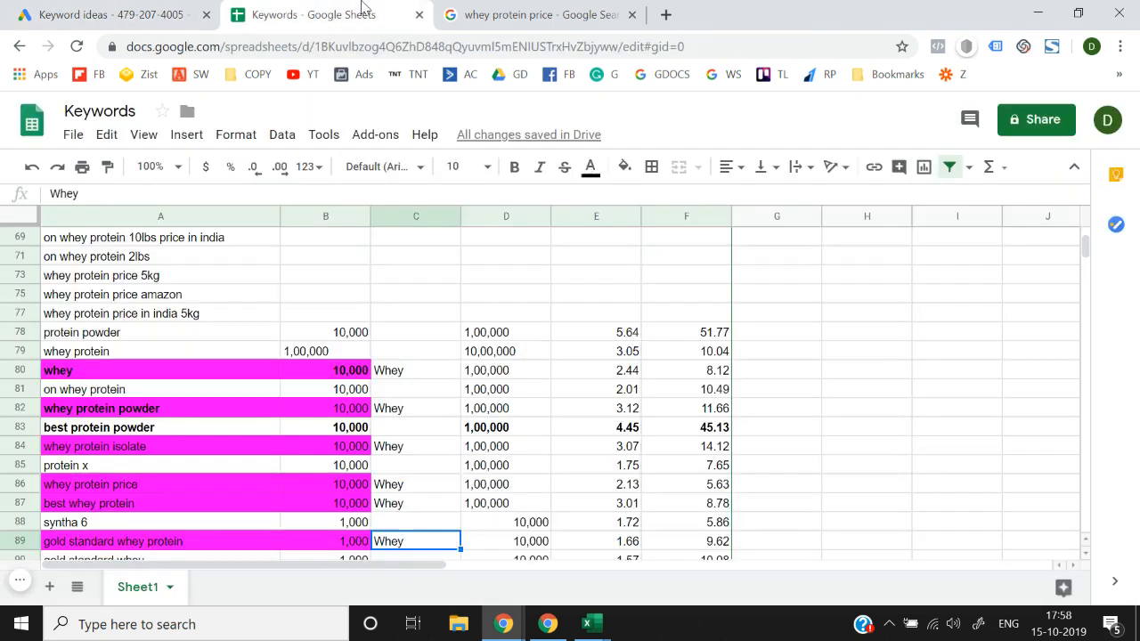
left_click(312, 14)
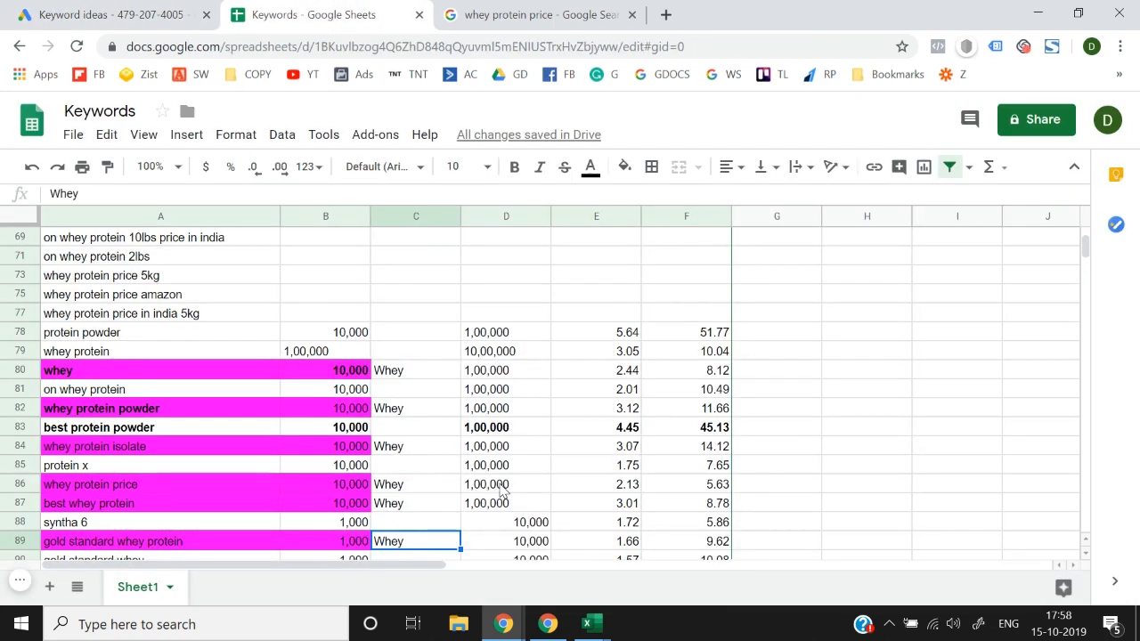
scroll(502, 490, "down", 2)
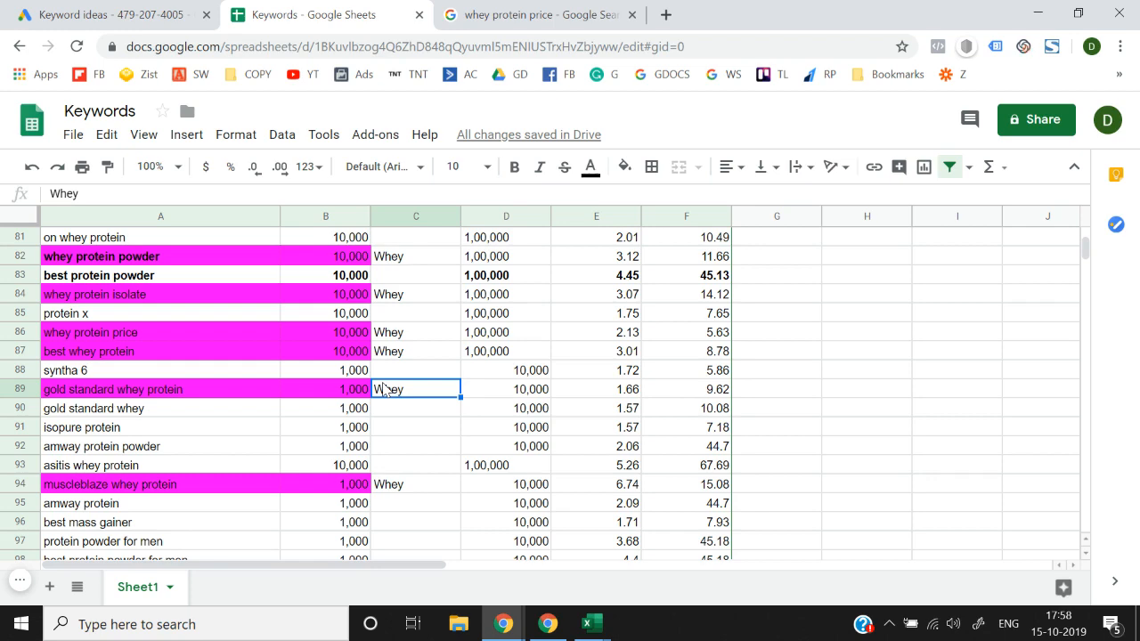
key("Left")
key("Left")
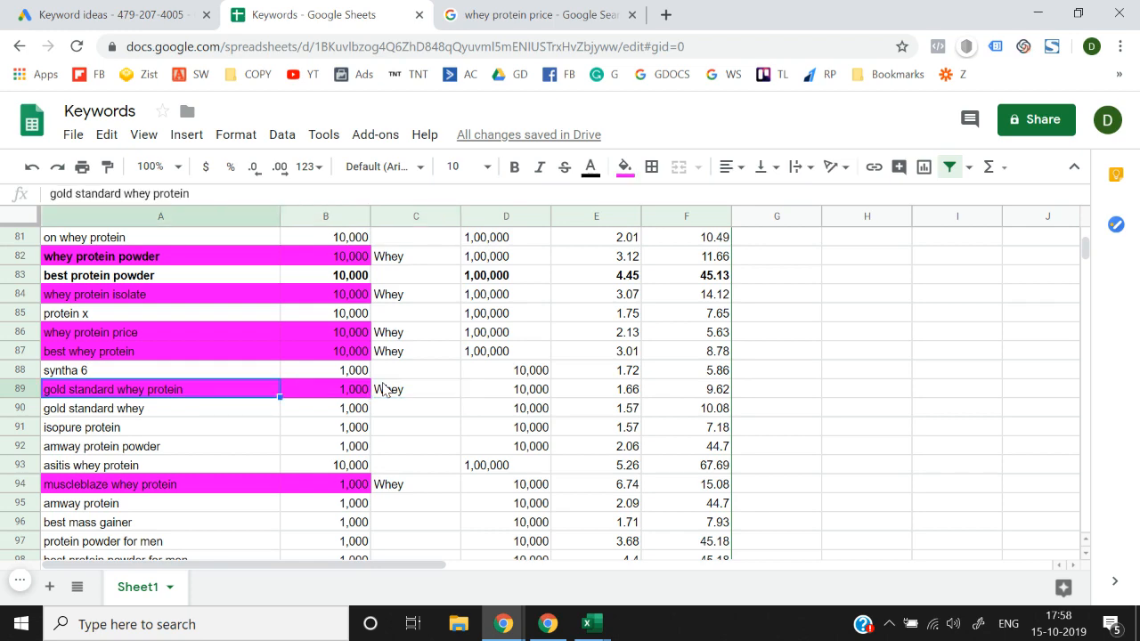
Switch to the Google Ads keyword ideas and remove all the seed keywords from the search
left_click(98, 14)
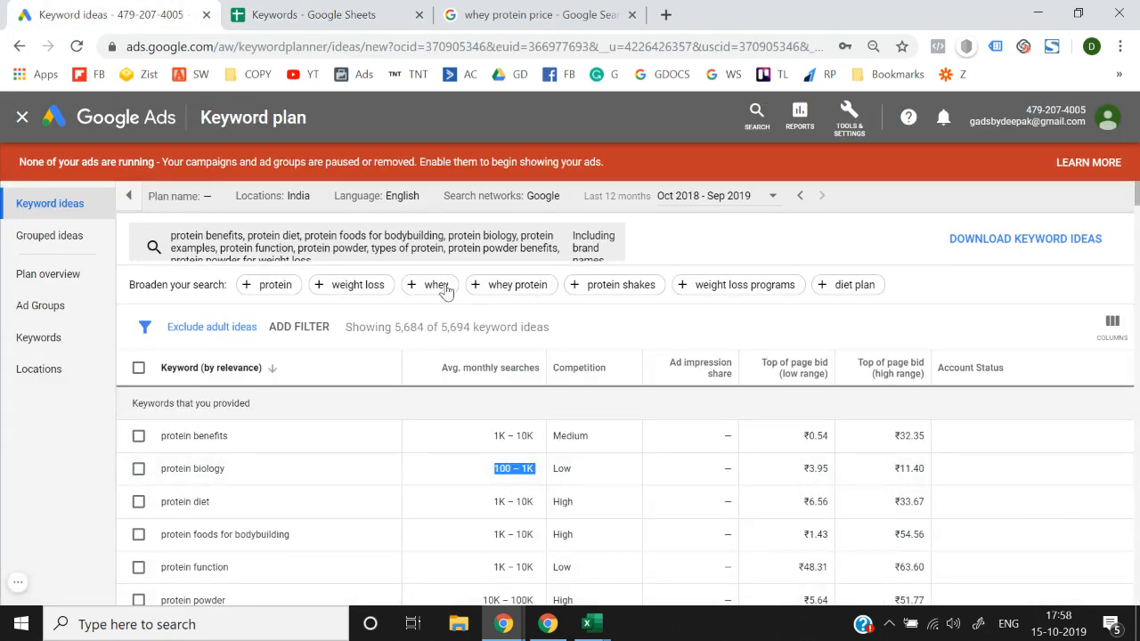
left_click(450, 254)
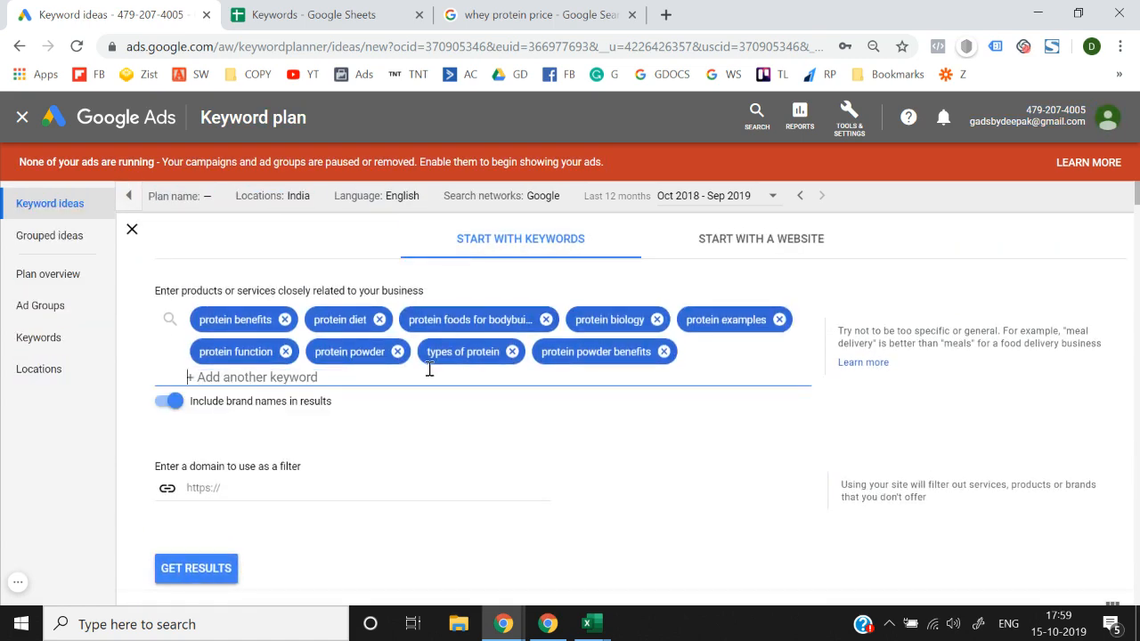
key("BackSpace")
key("BackSpace")
key("BackSpace")
key("BackSpace")
key("BackSpace")
key("BackSpace")
key("BackSpace")
key("BackSpace")
key("BackSpace")
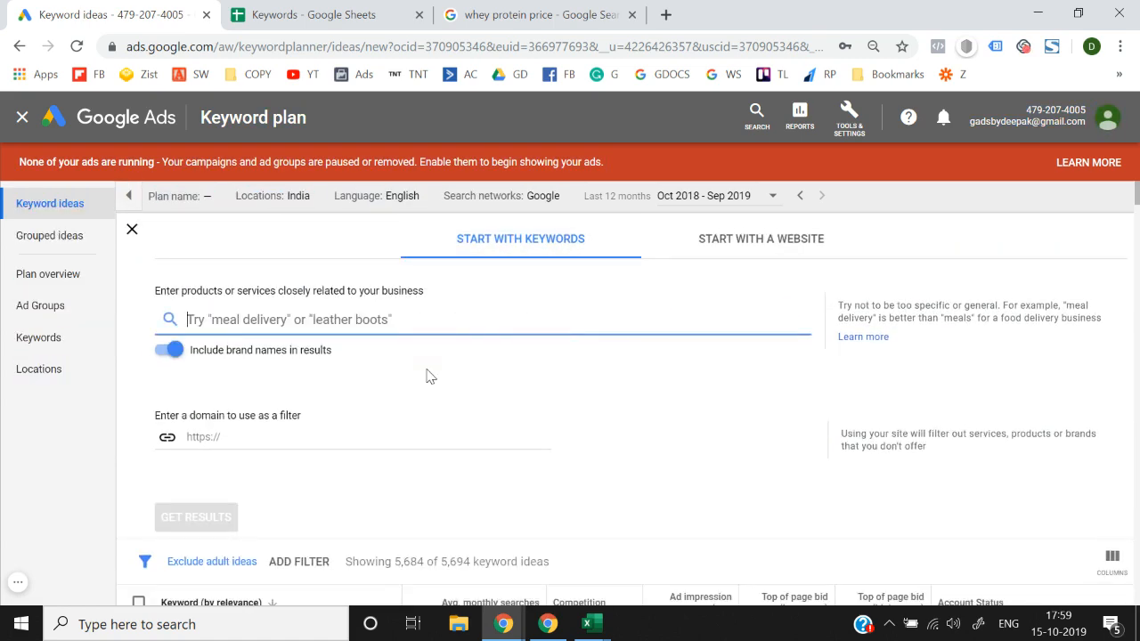
Return to the Keywords sheet and look through the keywords around the Whey-labelled rows for a new search term
left_click(278, 11)
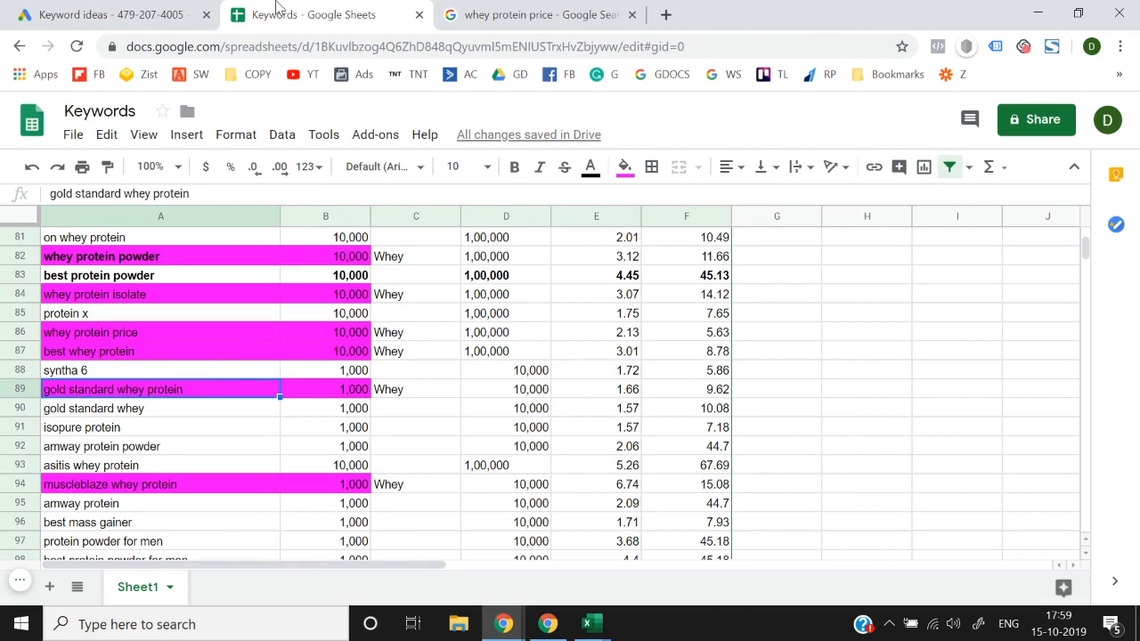
key("Up")
key("Up")
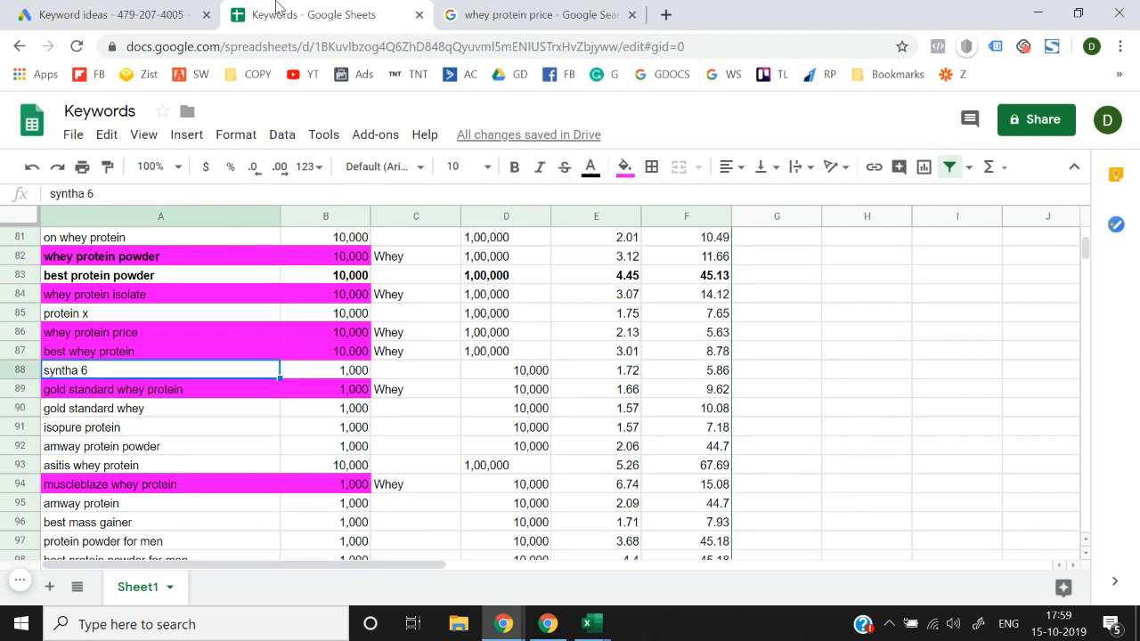
key("Down")
key("Down")
key("Down")
key("Down")
key("Down")
key("Down")
key("Down")
key("Down")
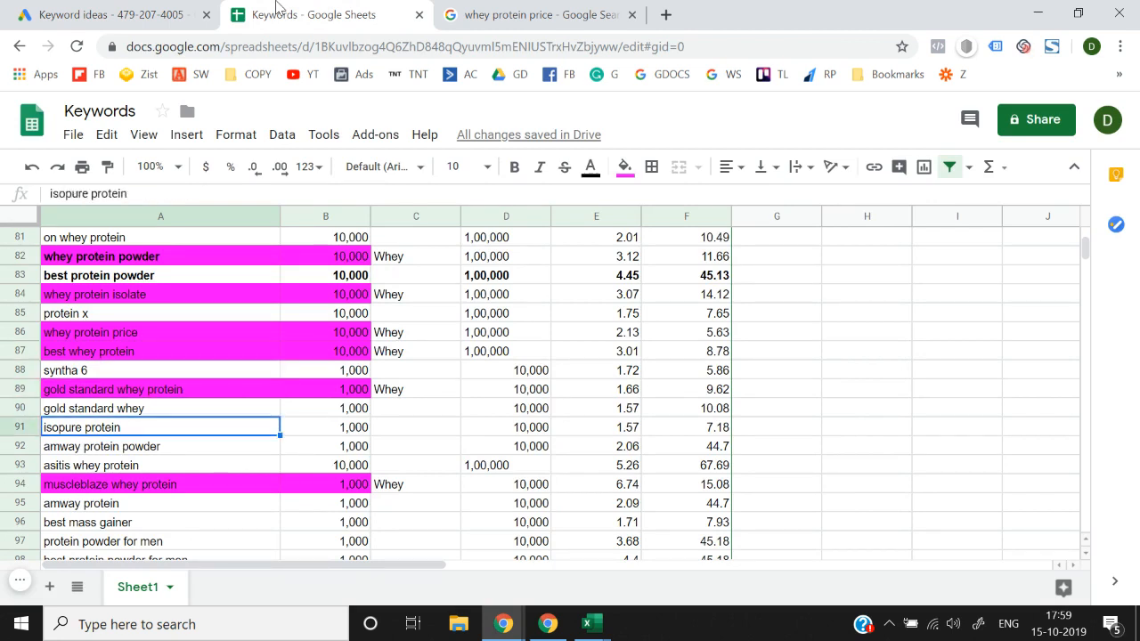
key("Up")
key("Up")
key("Up")
key("Up")
key("Up")
key("Up")
key("Up")
key("Up")
key("Up")
key("Up")
key("Up")
key("Up")
key("Up")
key("Up")
key("Up")
key("Up")
key("Up")
key("Up")
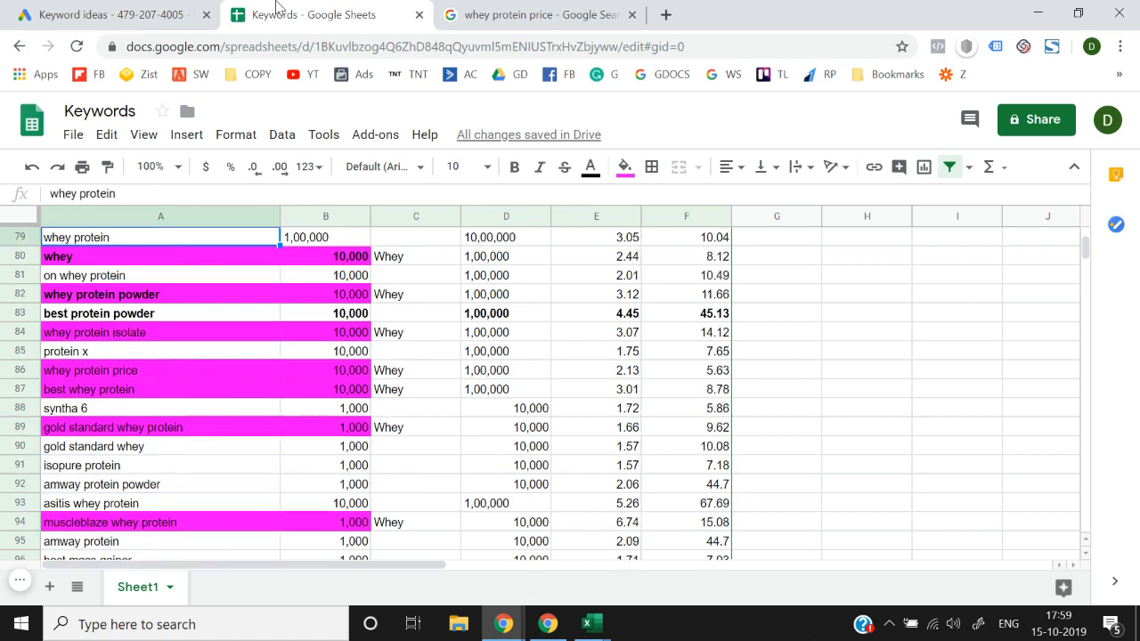
key("Down")
key("Down")
key("Down")
key("Down")
key("Down")
key("Down")
key("Down")
key("Down")
key("Up")
key("Up")
key("Up")
key("Up")
key("Up")
key("Up")
key("Up")
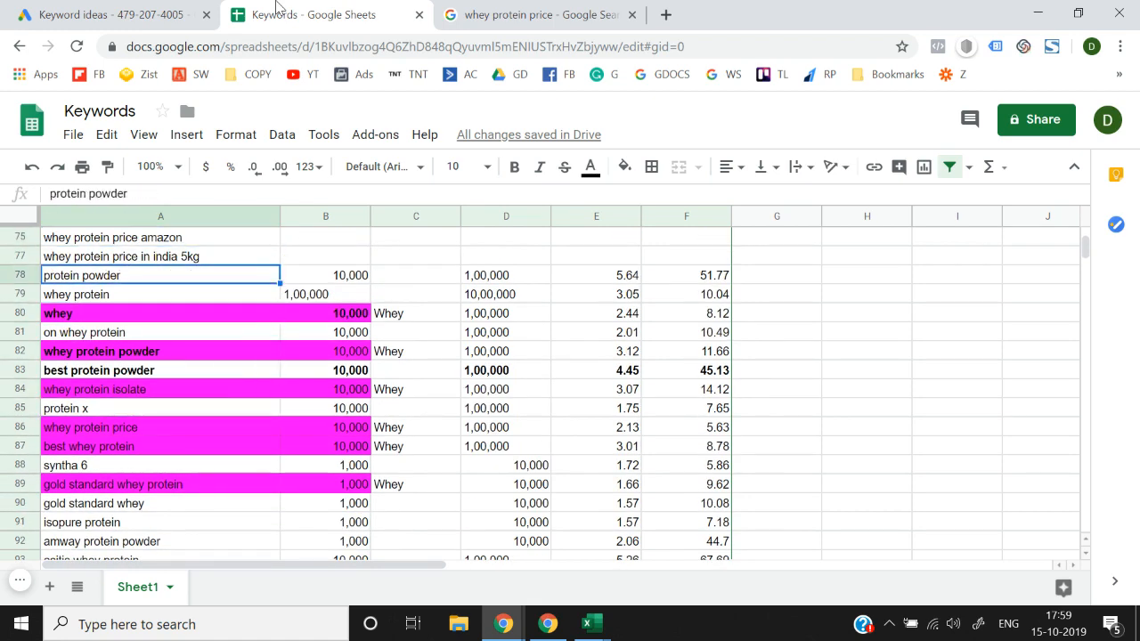
key("Down")
key("Up")
key("Down")
key("Up")
key("Down")
key("Down")
key("Down")
key("Down")
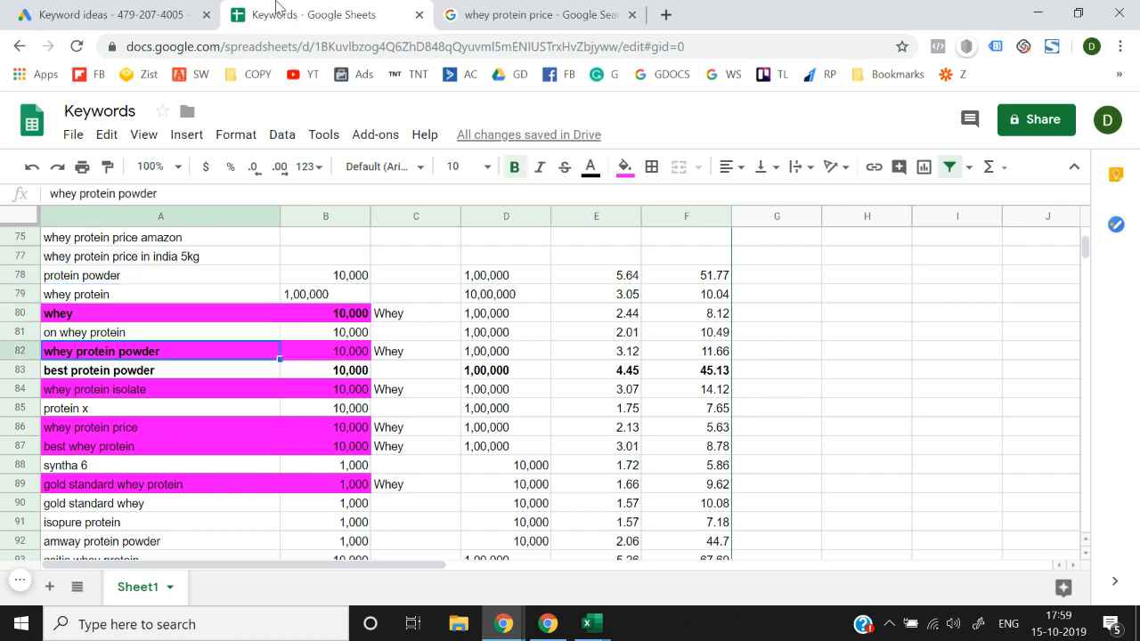
Pick the whey protein price keyword in the sheet and get Google Ads keyword ideas for it
key("Down")
key("Down")
key("Down")
key("Down")
key("Down")
key("Up")
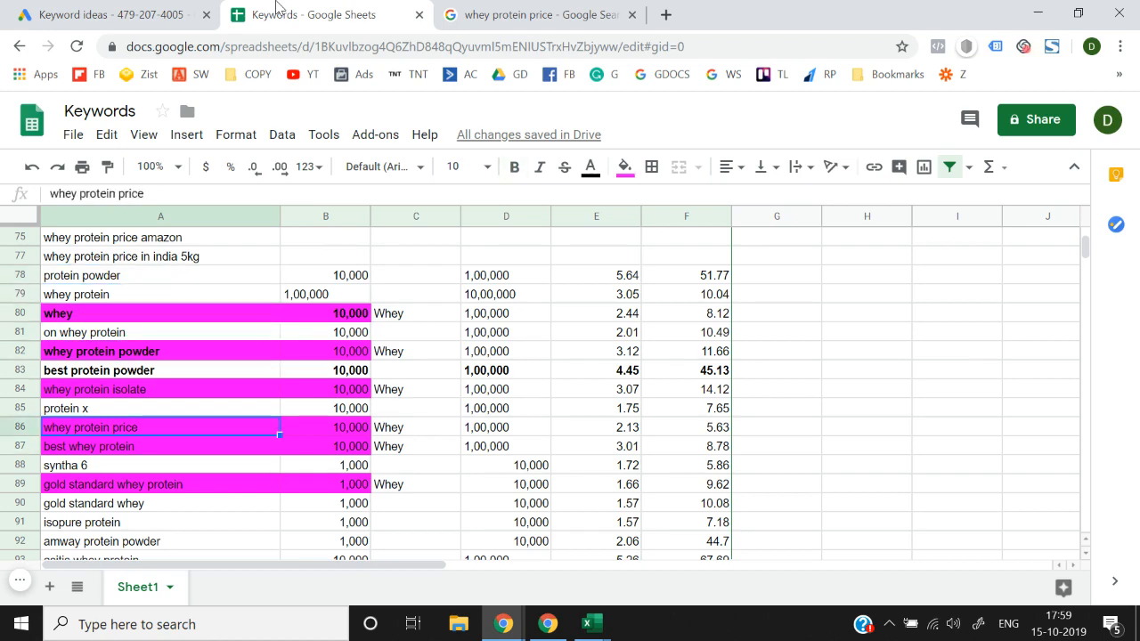
left_click(44, 7)
type("whey protein price")
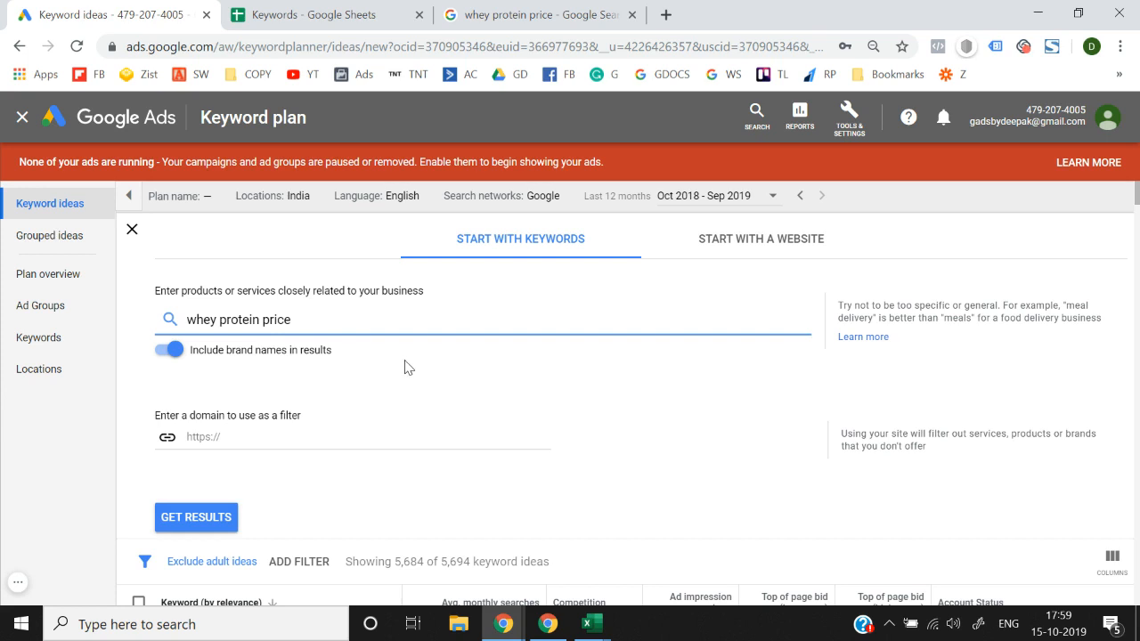
left_click(200, 520)
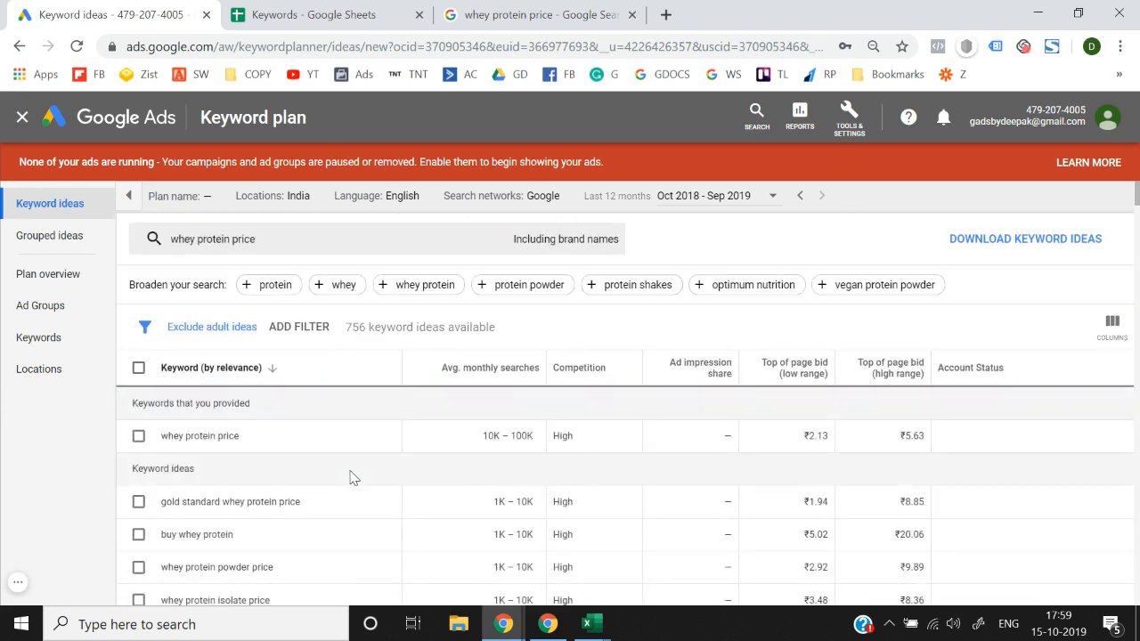
Look over the keyword ideas, highlighting buy whey protein and whey protein 1kg price
scroll(350, 479, "down", 1)
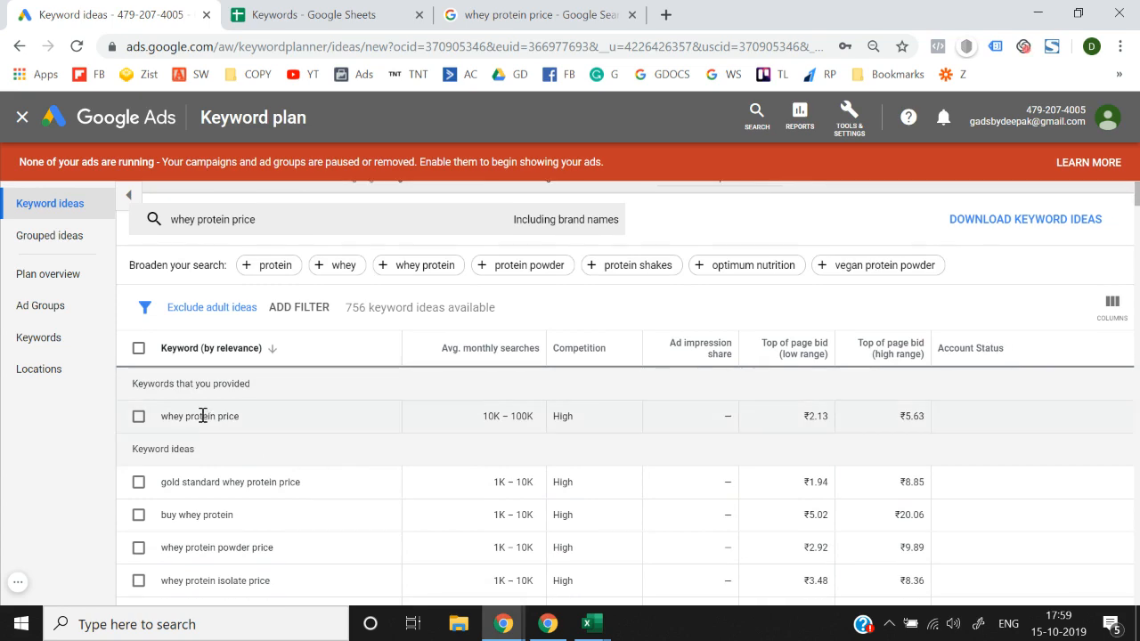
scroll(253, 505, "down", 1)
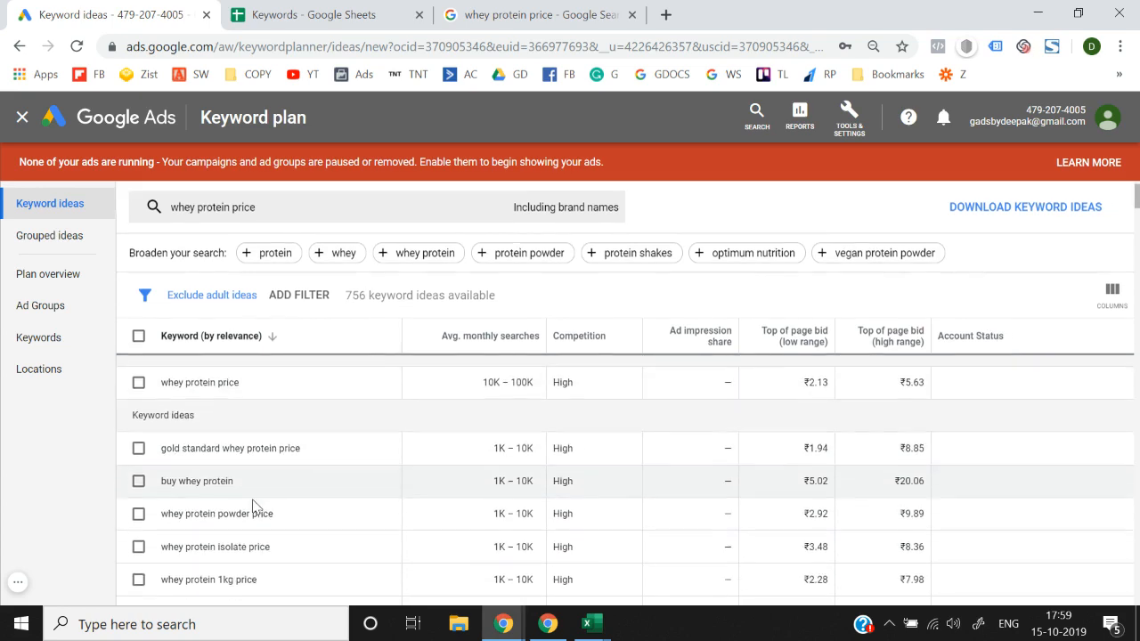
triple_click(216, 478)
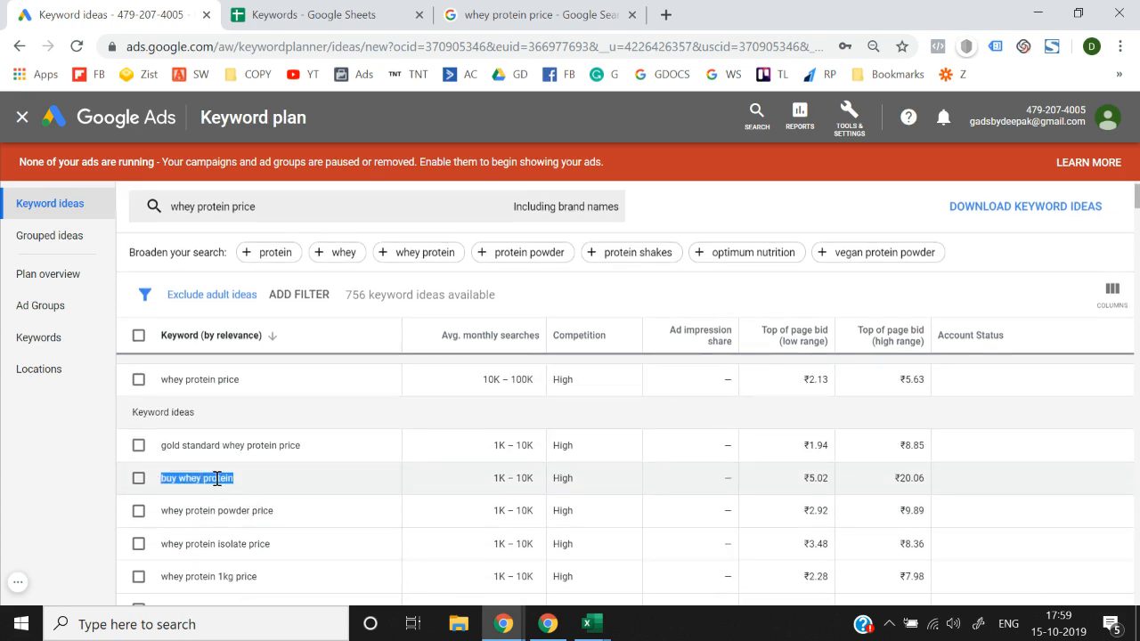
triple_click(216, 478)
scroll(217, 479, "down", 2)
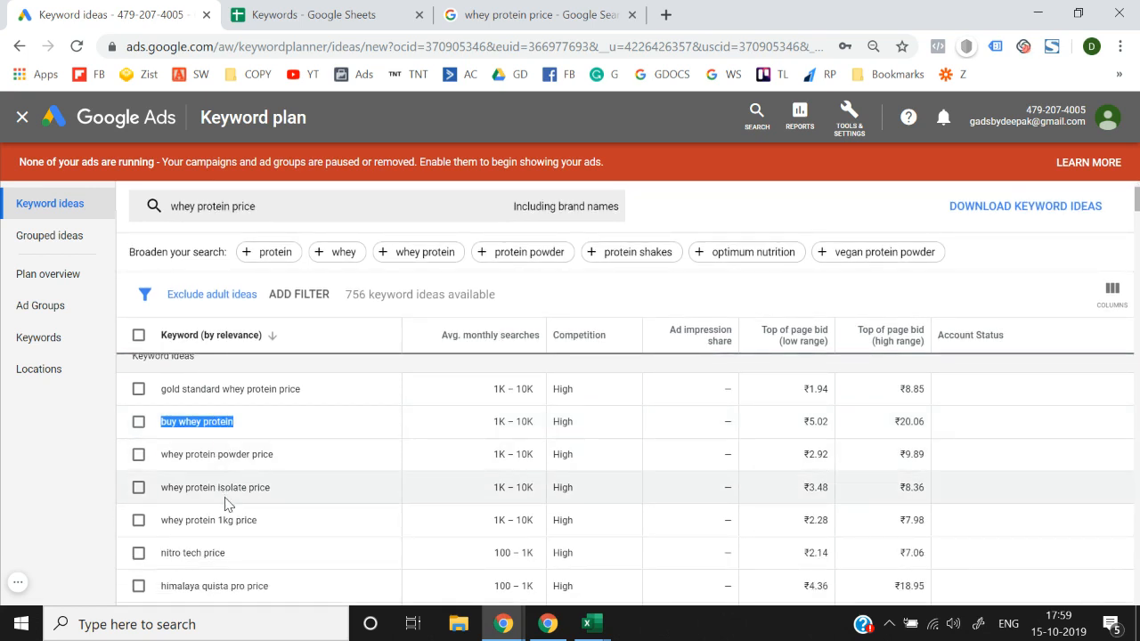
scroll(228, 489, "down", 1)
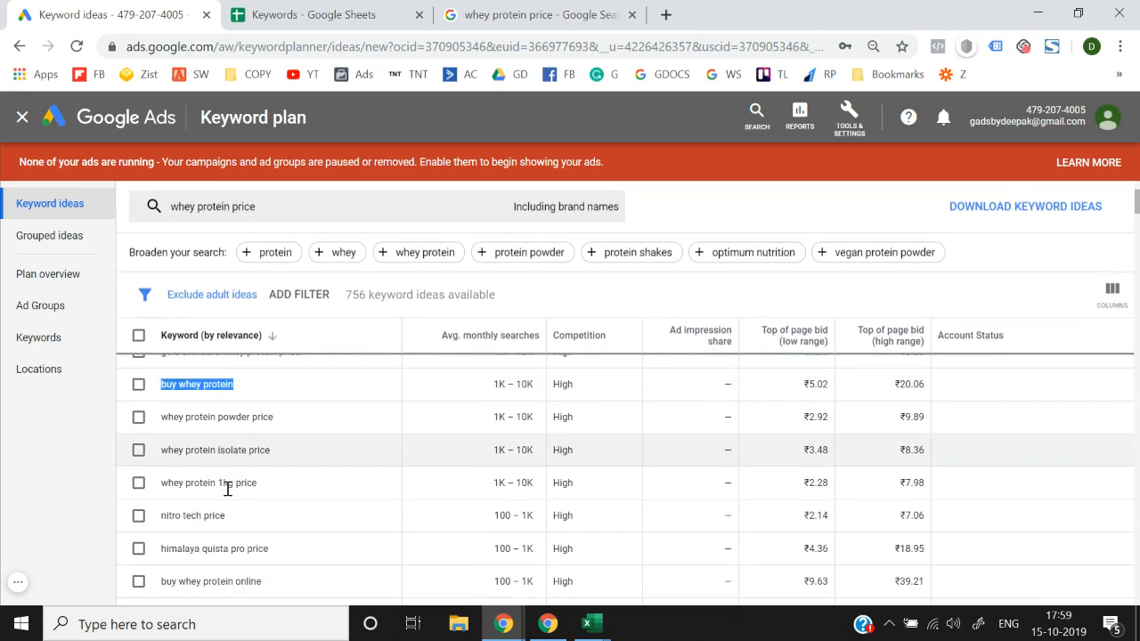
triple_click(227, 489)
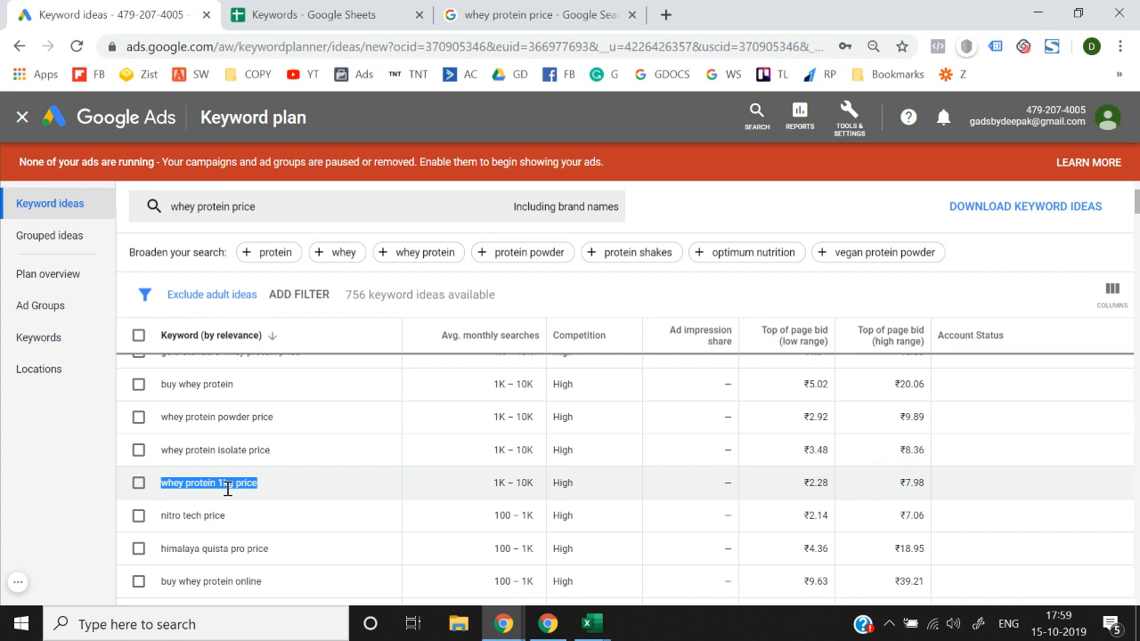
Go back to the Keywords sheet and review the keywords among and below the Whey-labelled rows, glancing again at the Google Ads ideas
left_click(303, 11)
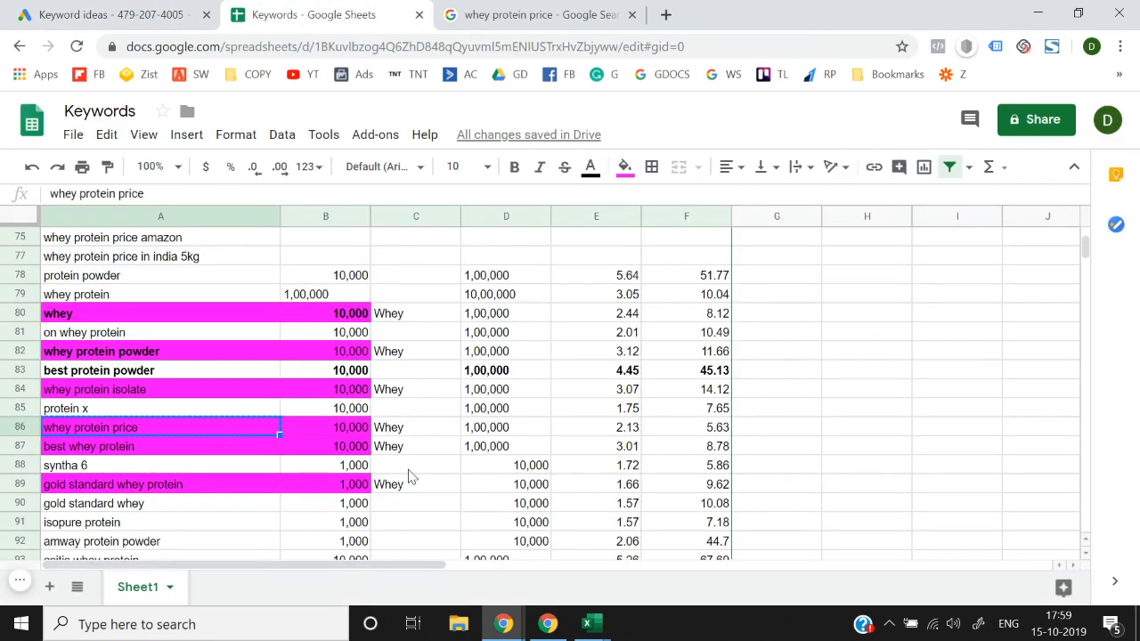
key("Down")
key("Down")
key("Down")
key("Down")
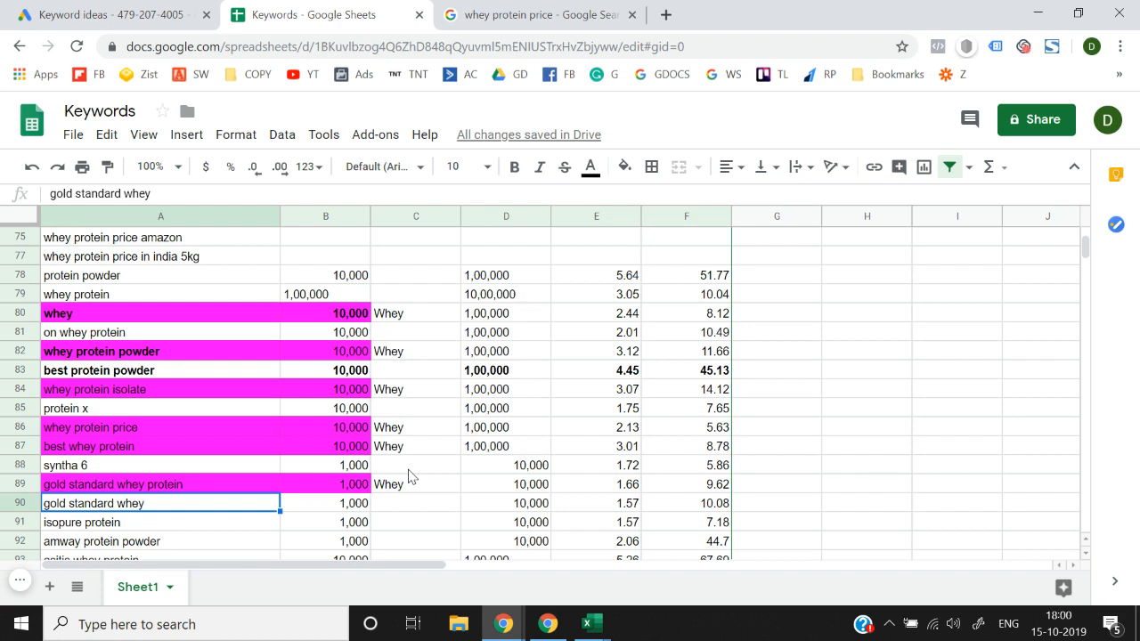
key("Up")
key("Up")
key("Up")
key("Up")
key("Up")
key("Up")
key("Up")
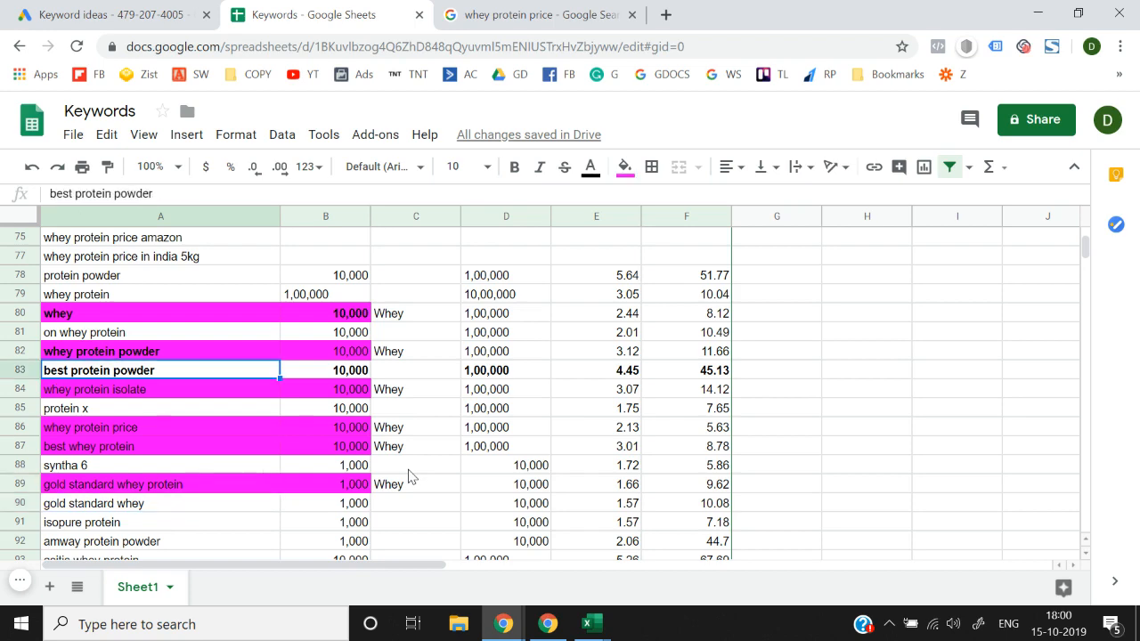
key("Down")
key("Down")
key("Down")
key("Down")
key("Down")
key("Down")
key("Down")
key("Down")
key("Down")
key("Down")
key("Down")
key("Down")
key("Down")
key("Down")
key("Down")
key("Up")
key("Up")
key("Up")
key("Up")
key("Up")
key("Up")
key("Up")
key("Up")
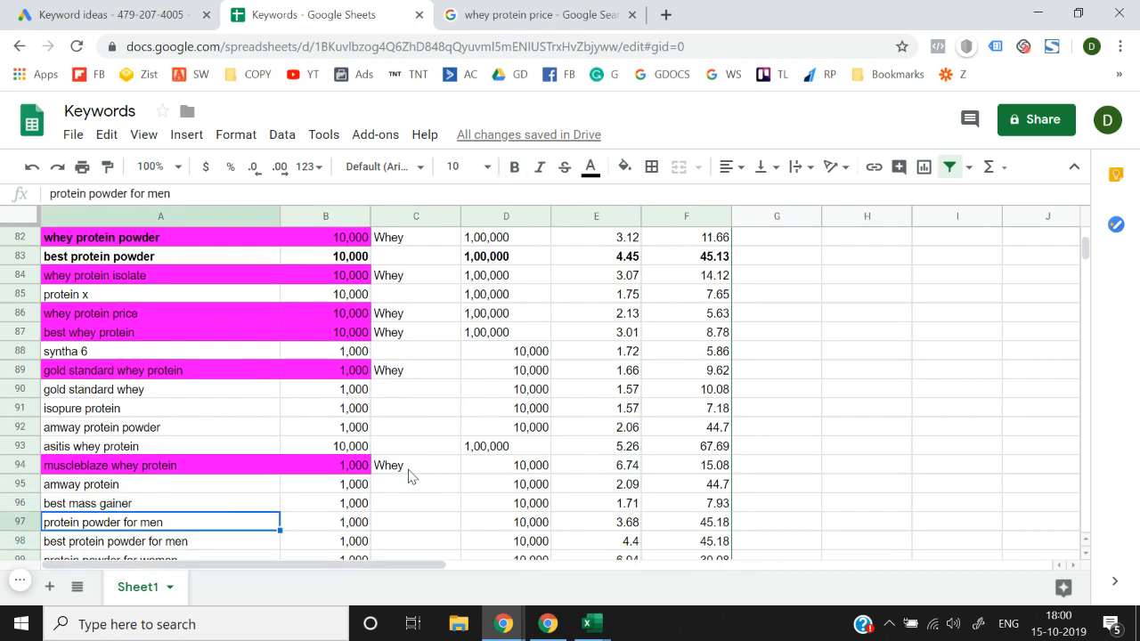
key("Up")
key("Up")
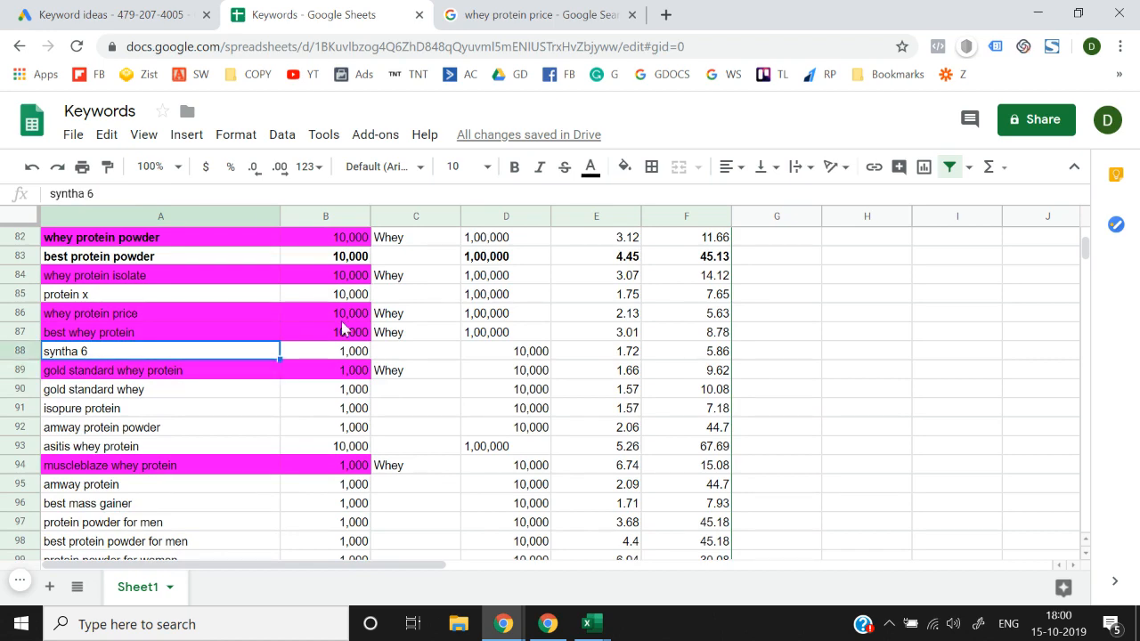
key("ctrl+shift+Tab")
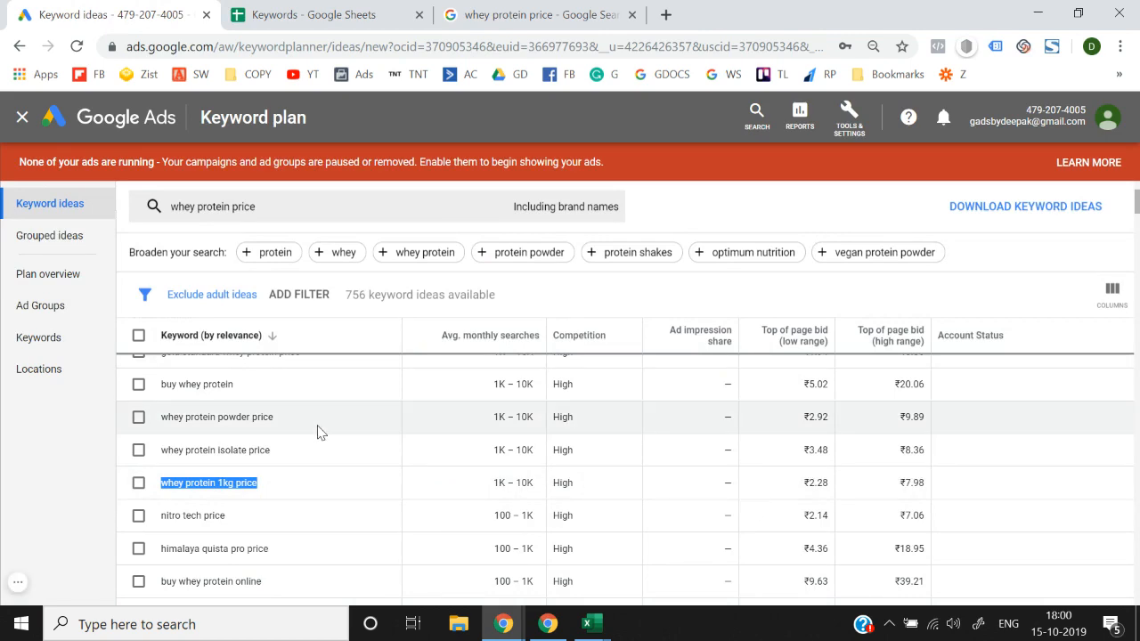
key("ctrl+Tab")
scroll(237, 446, "down", 5)
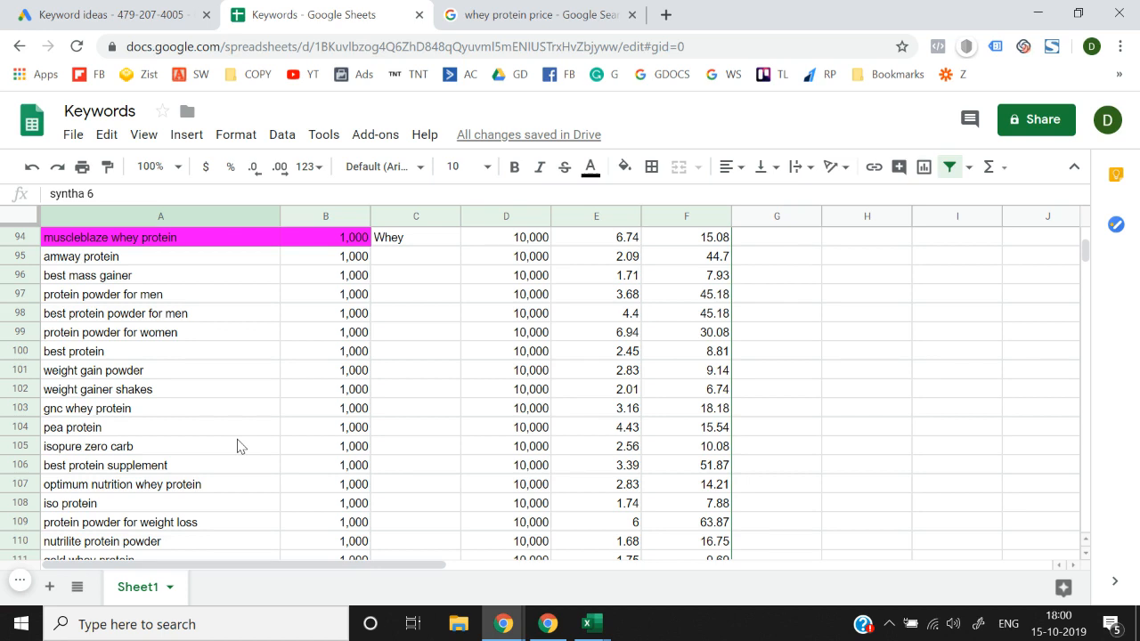
Open the Google Ads Keyword Planner and start discovering new keywords
left_click(115, 15)
scroll(326, 351, "up", 2)
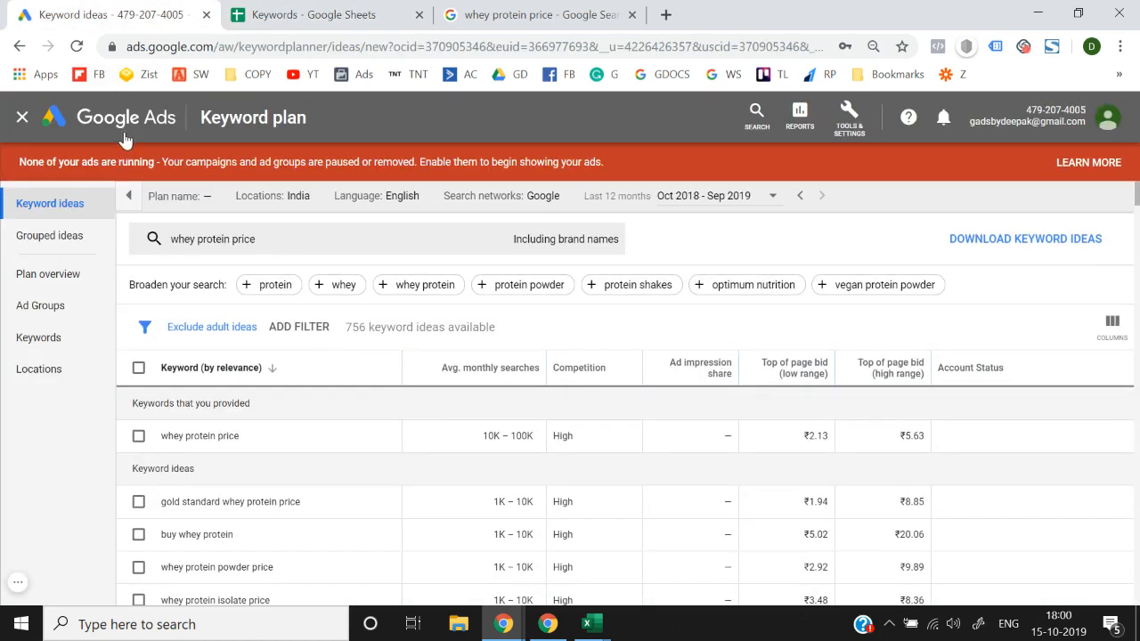
left_click(856, 127)
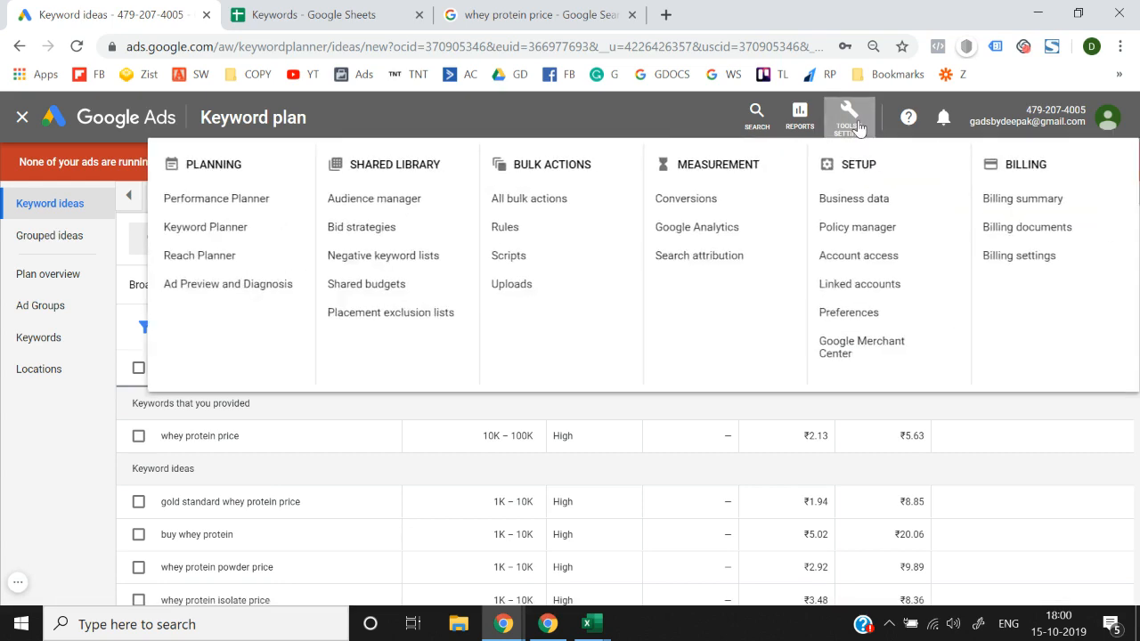
left_click(232, 233)
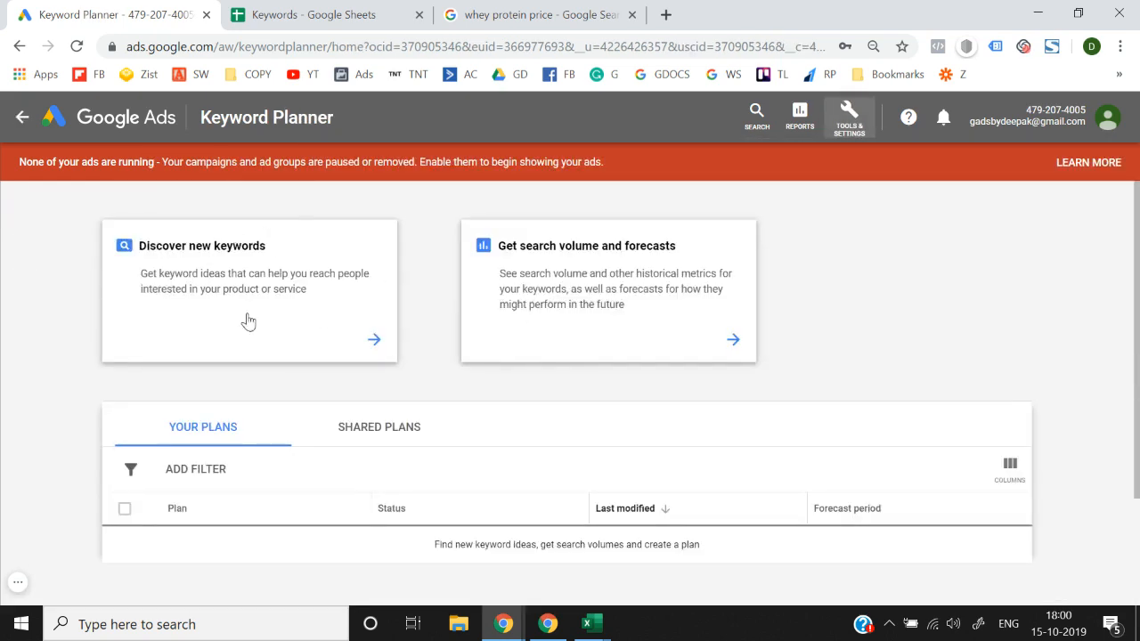
left_click(249, 321)
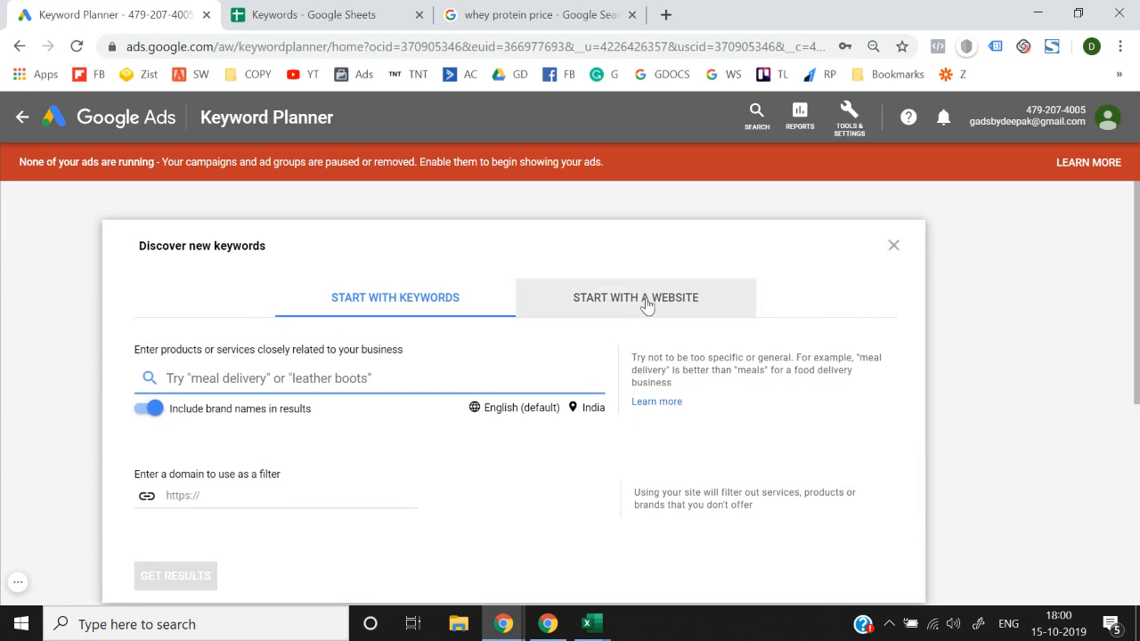
Choose to start with a website and enter muscleblaze.com as the domain to find keywords from
left_click(647, 305)
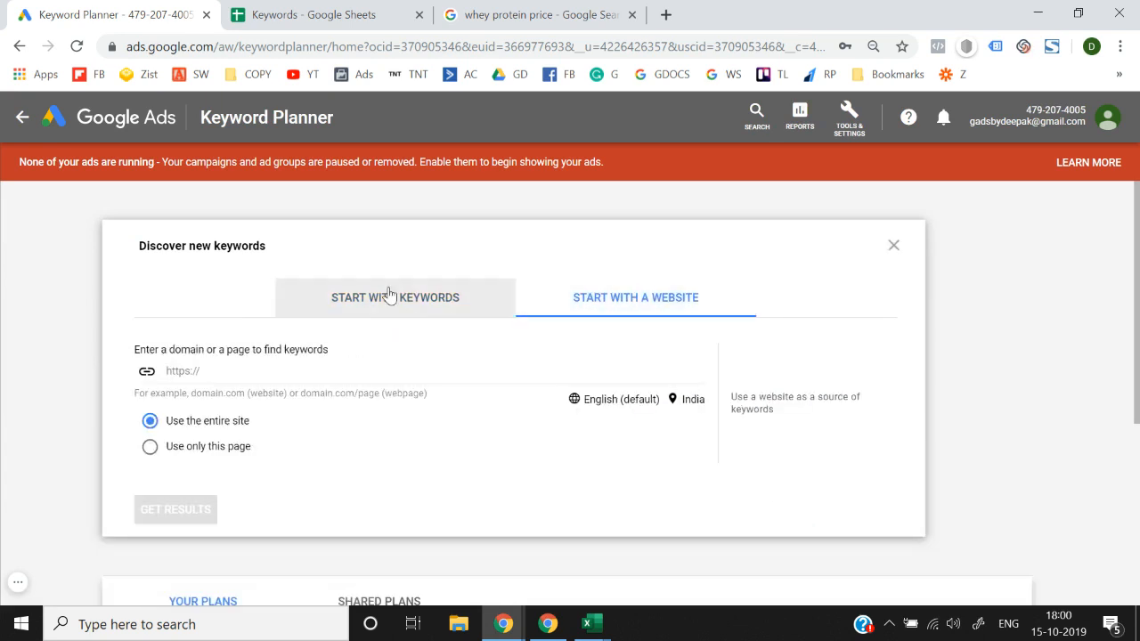
left_click(390, 294)
left_click(644, 301)
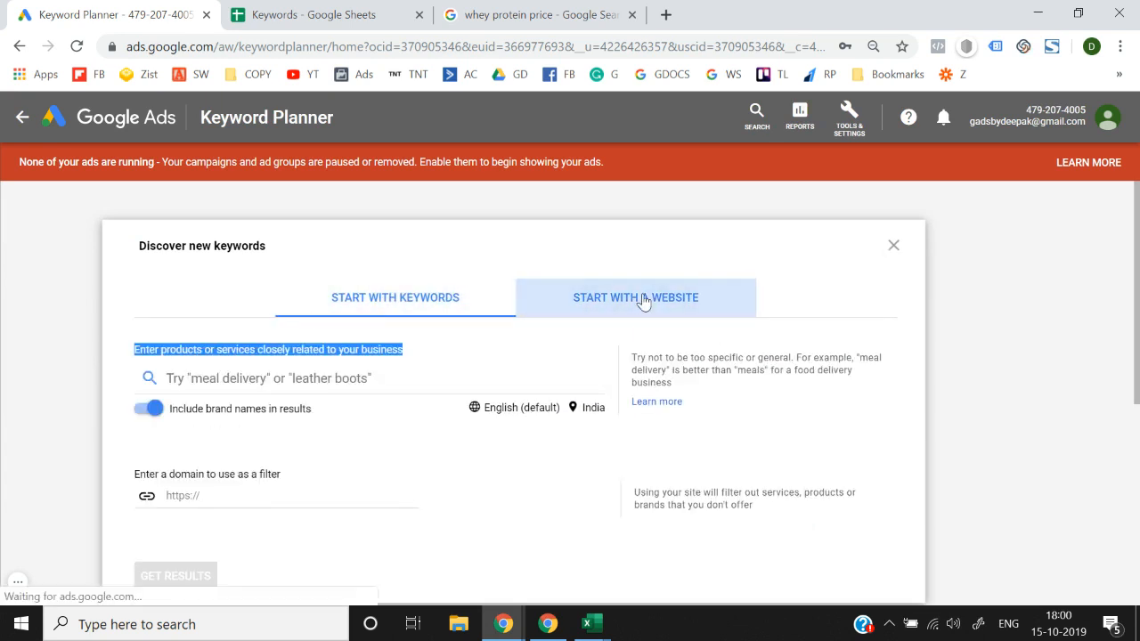
left_click(291, 375)
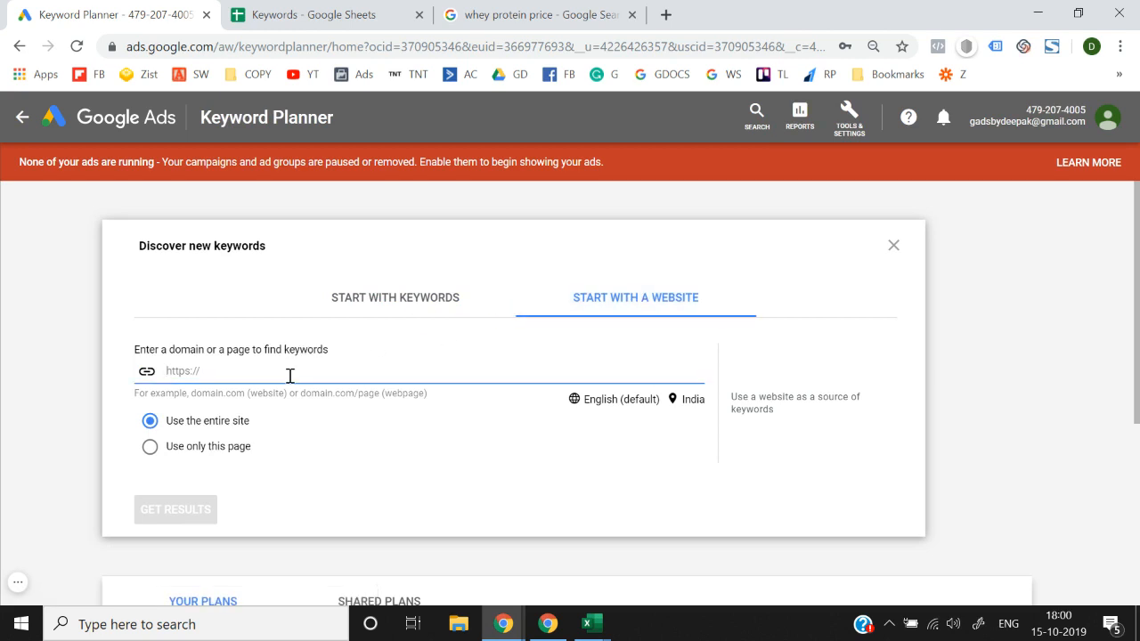
type("muscl")
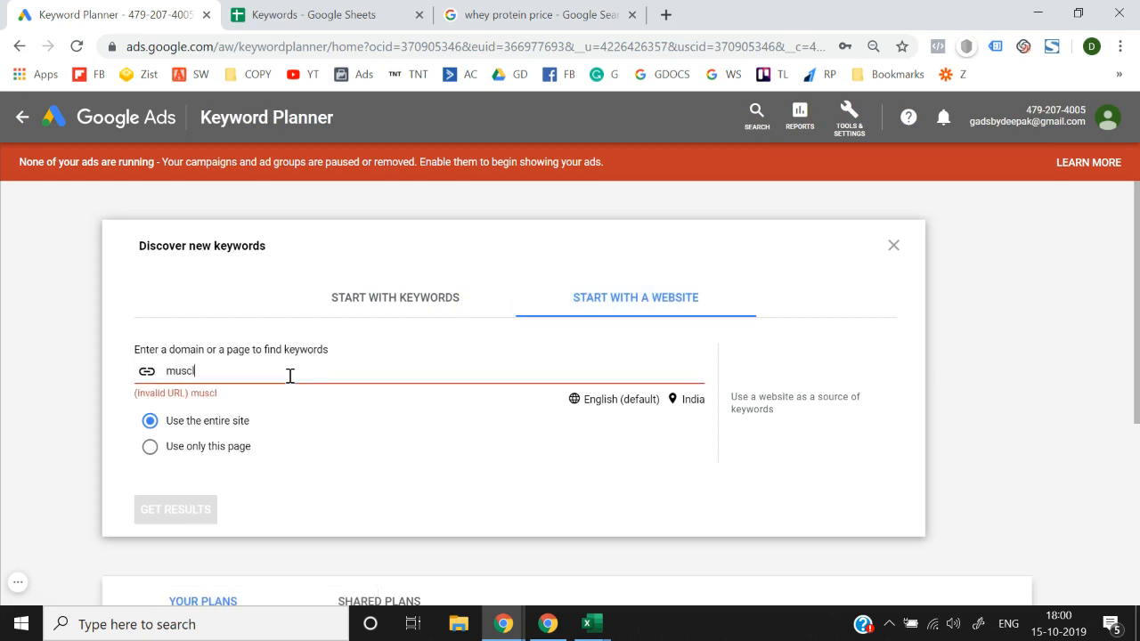
type("eblaze.com")
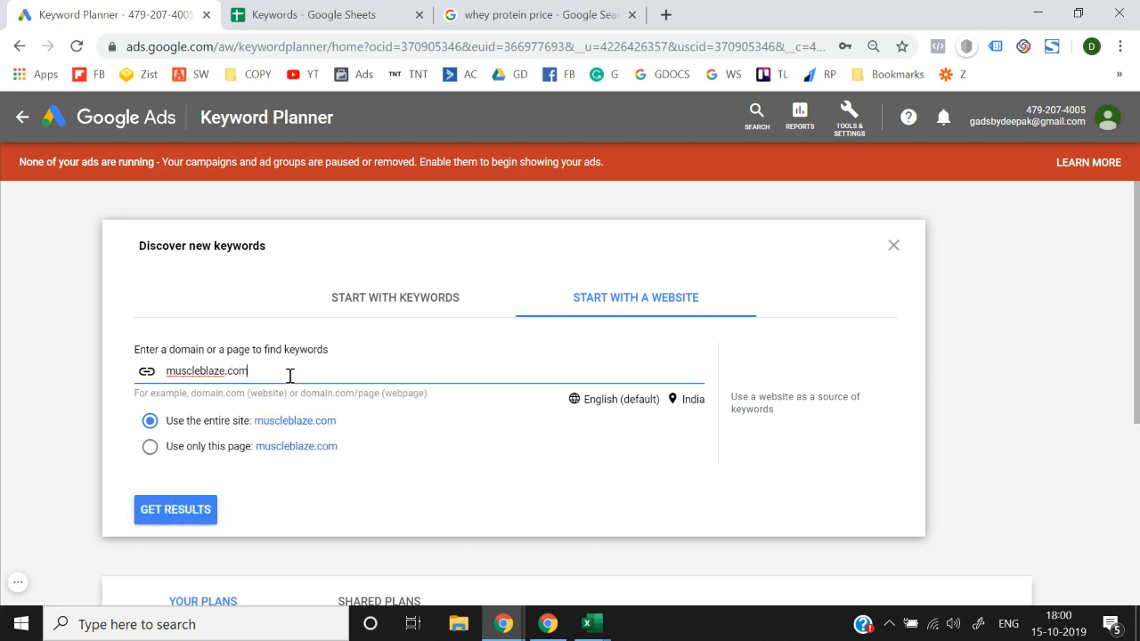
left_click(286, 436)
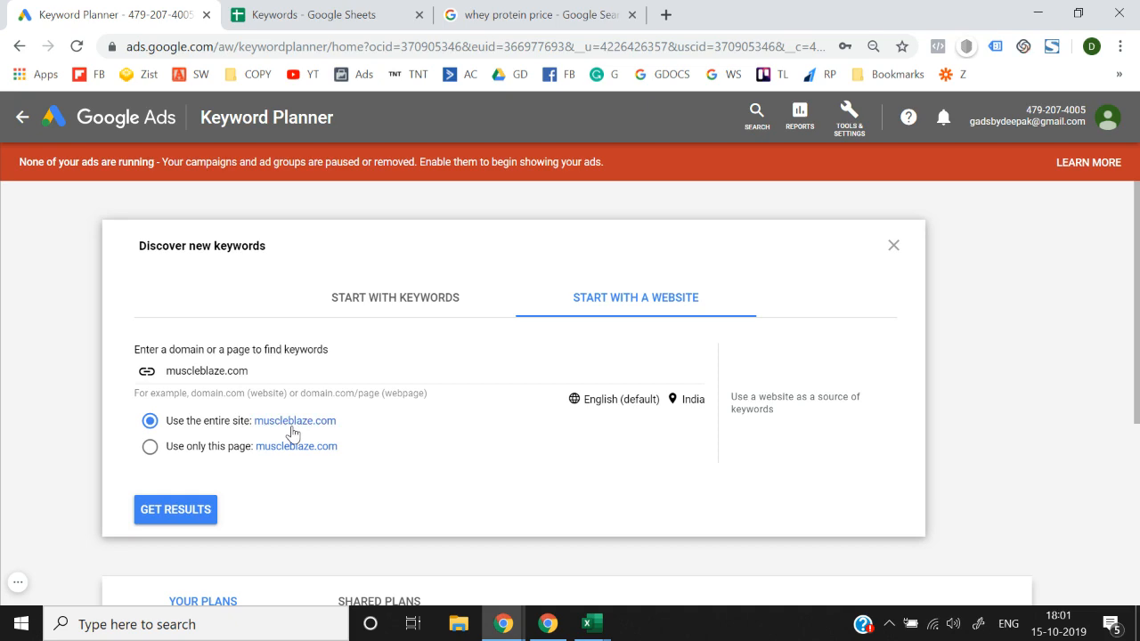
Get keyword ideas based on the entire muscleblaze.com site and skim the first part of the list
left_click(178, 507)
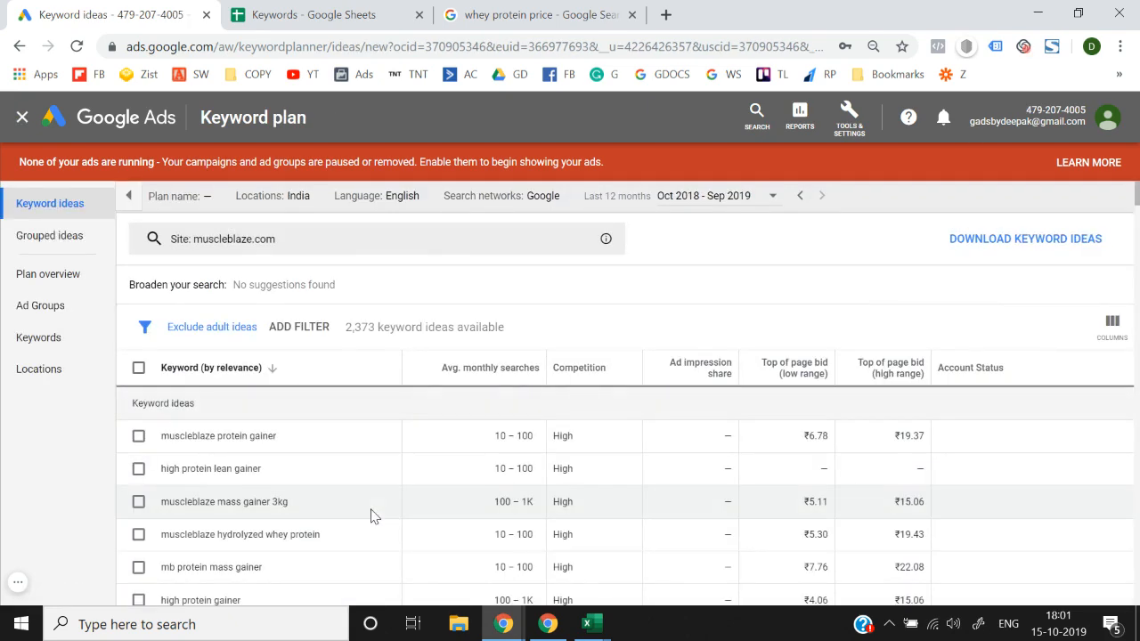
scroll(377, 521, "down", 3)
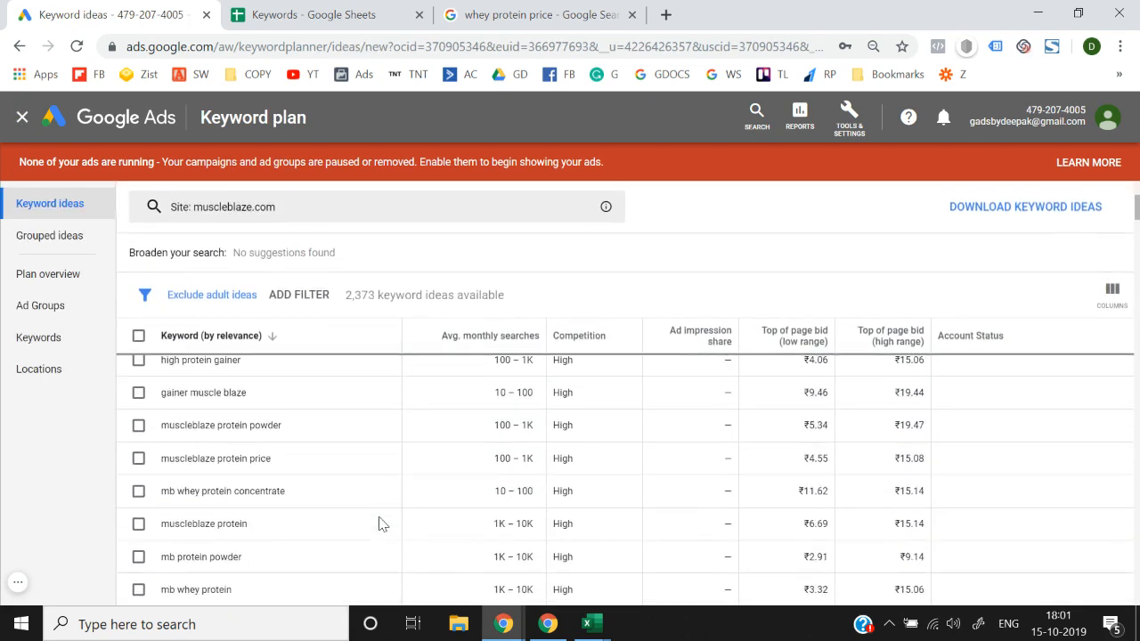
scroll(379, 523, "down", 1)
scroll(378, 523, "down", 6)
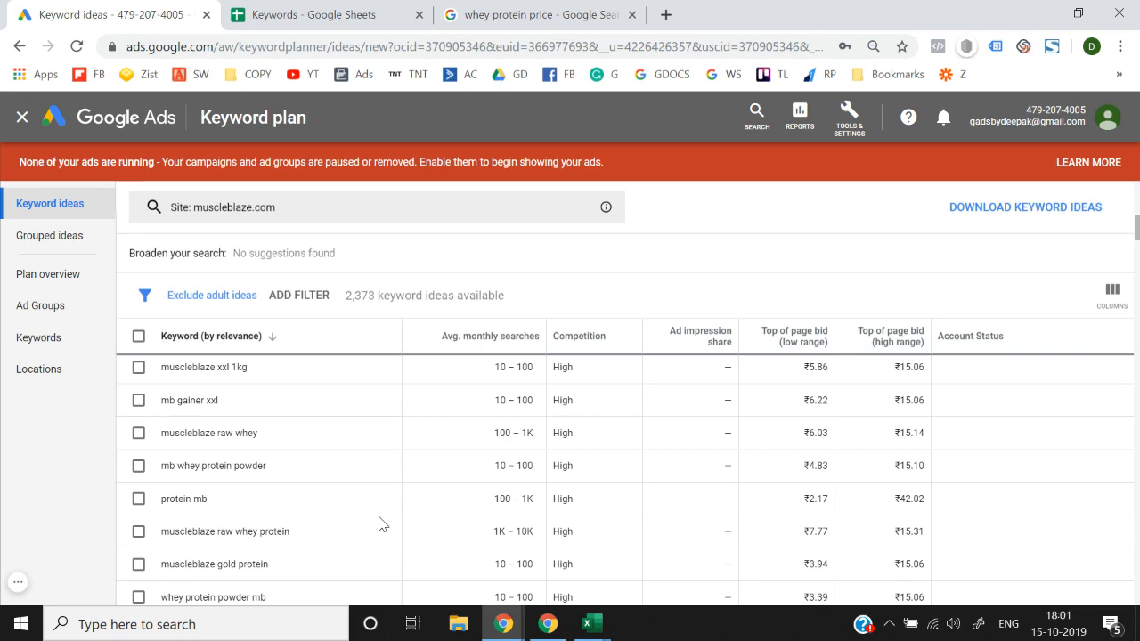
scroll(379, 524, "down", 2)
scroll(379, 524, "down", 6)
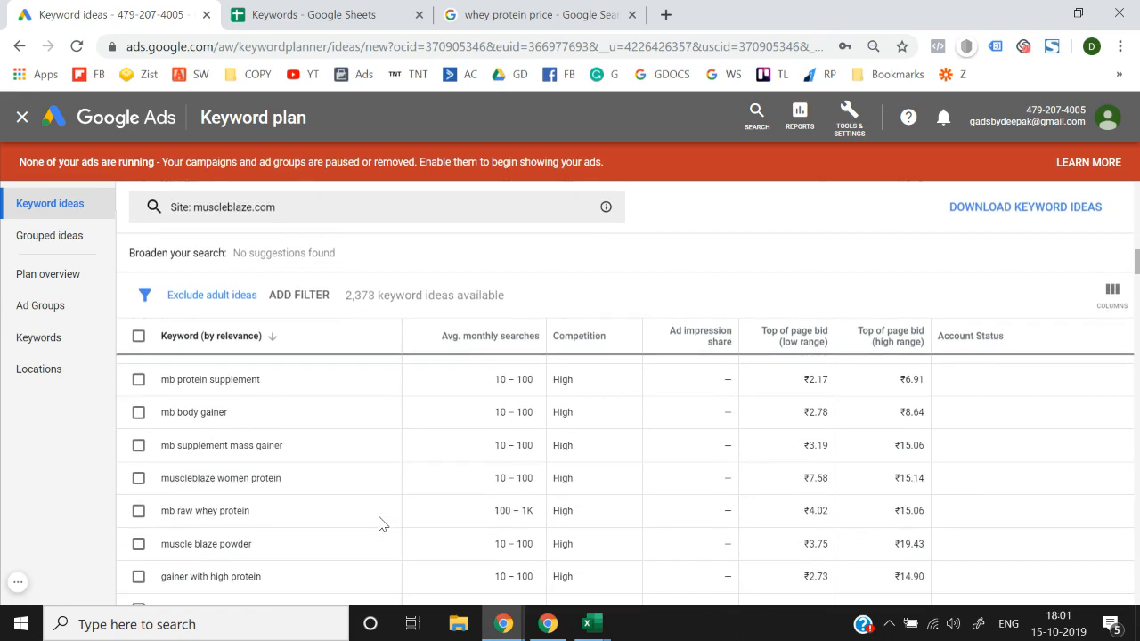
scroll(379, 524, "up", 10)
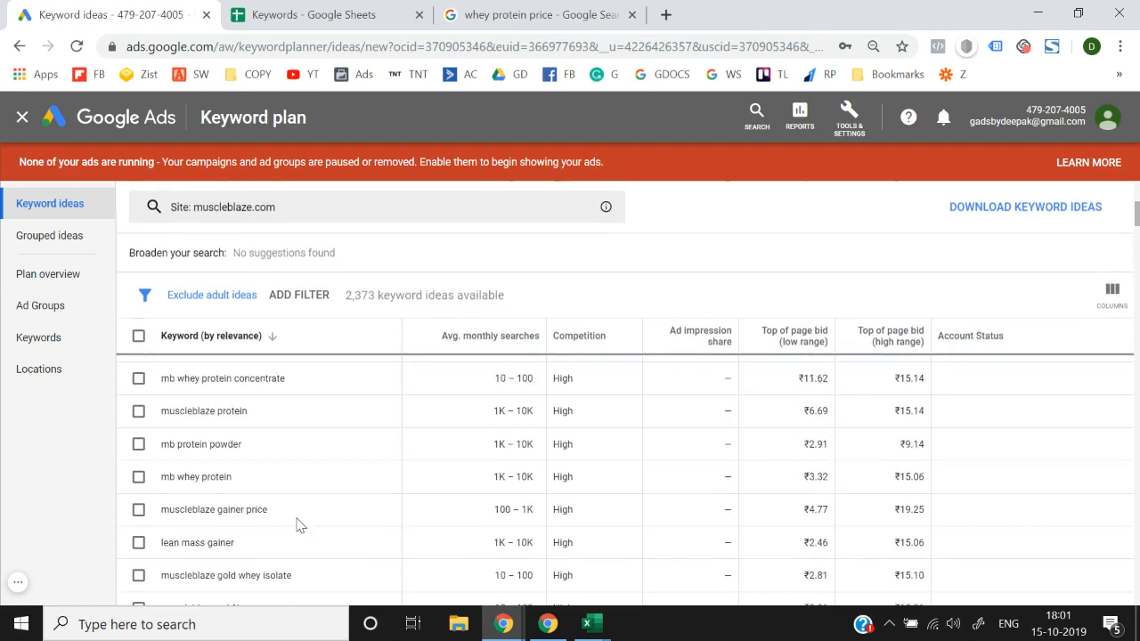
scroll(222, 466, "up", 5)
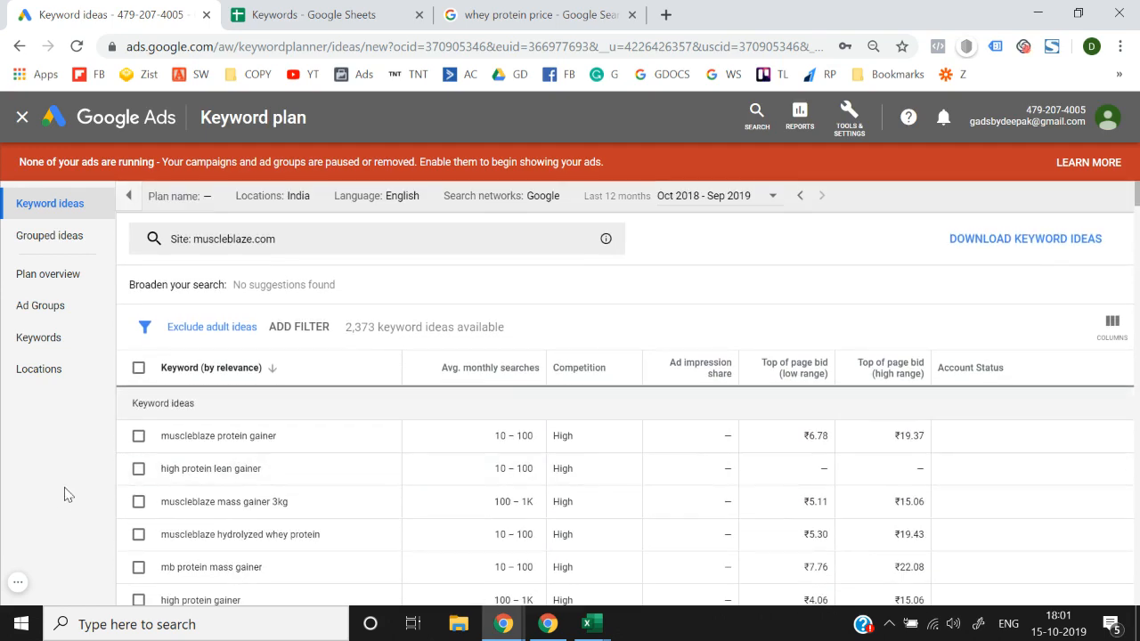
Read further down the muscleblaze.com keyword ideas, comparing their monthly searches and bid ranges
scroll(402, 506, "down", 6)
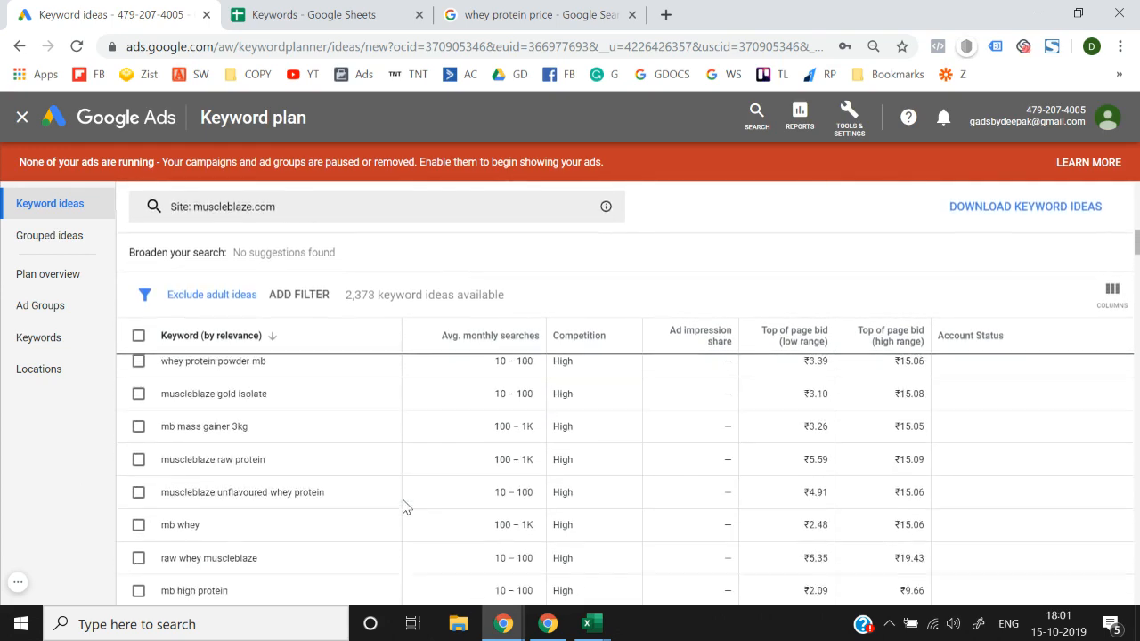
scroll(403, 506, "up", 2)
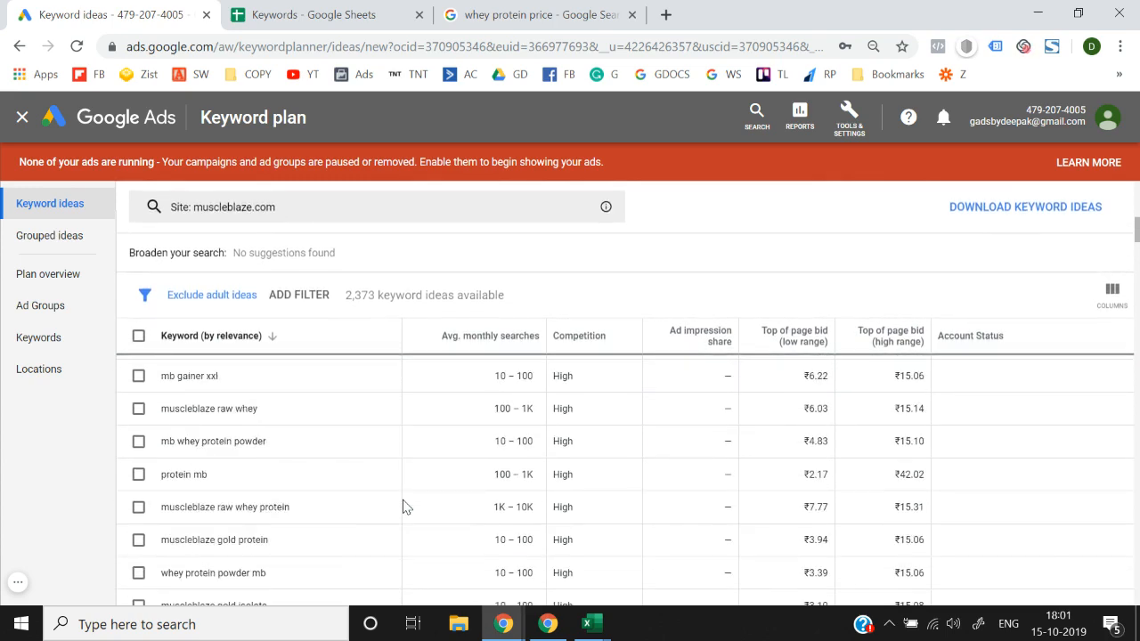
scroll(403, 506, "down", 2)
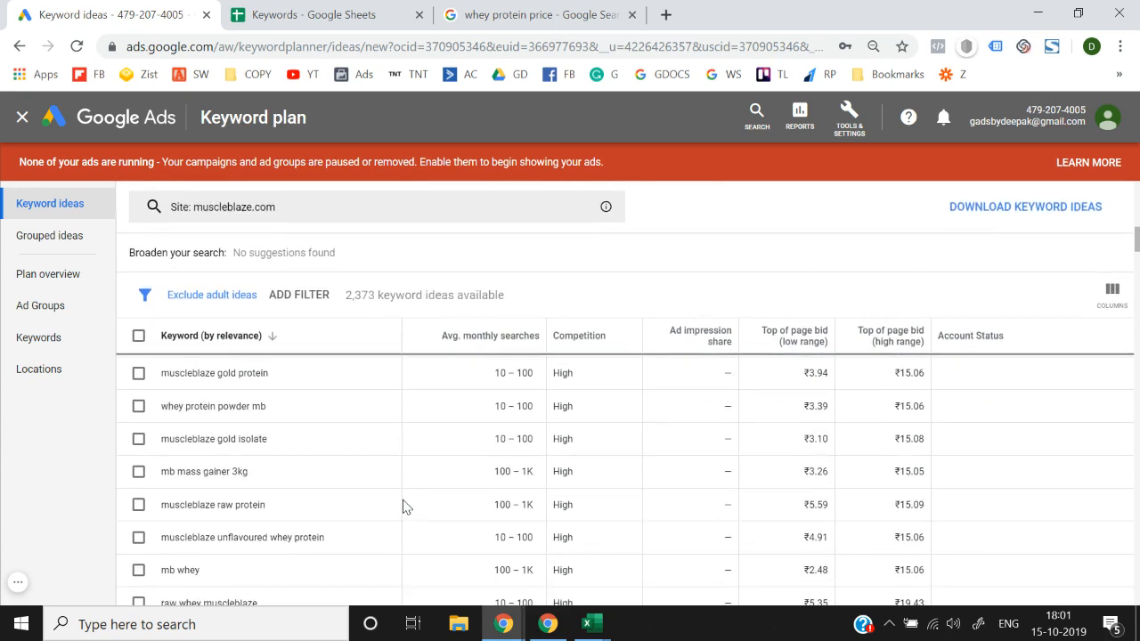
scroll(403, 506, "down", 5)
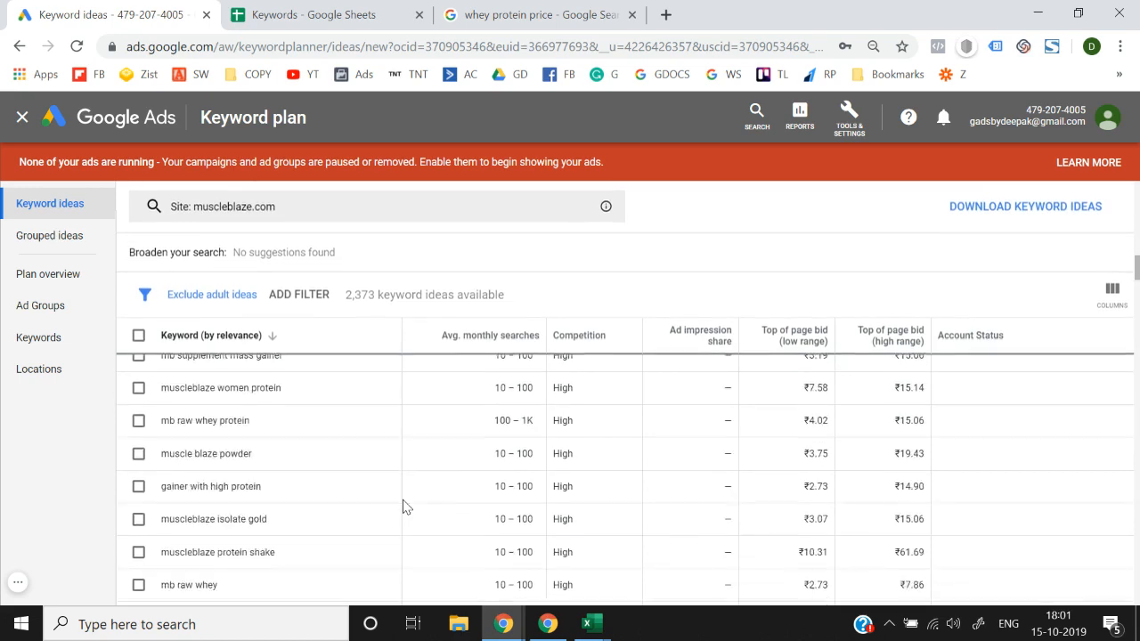
scroll(403, 506, "down", 3)
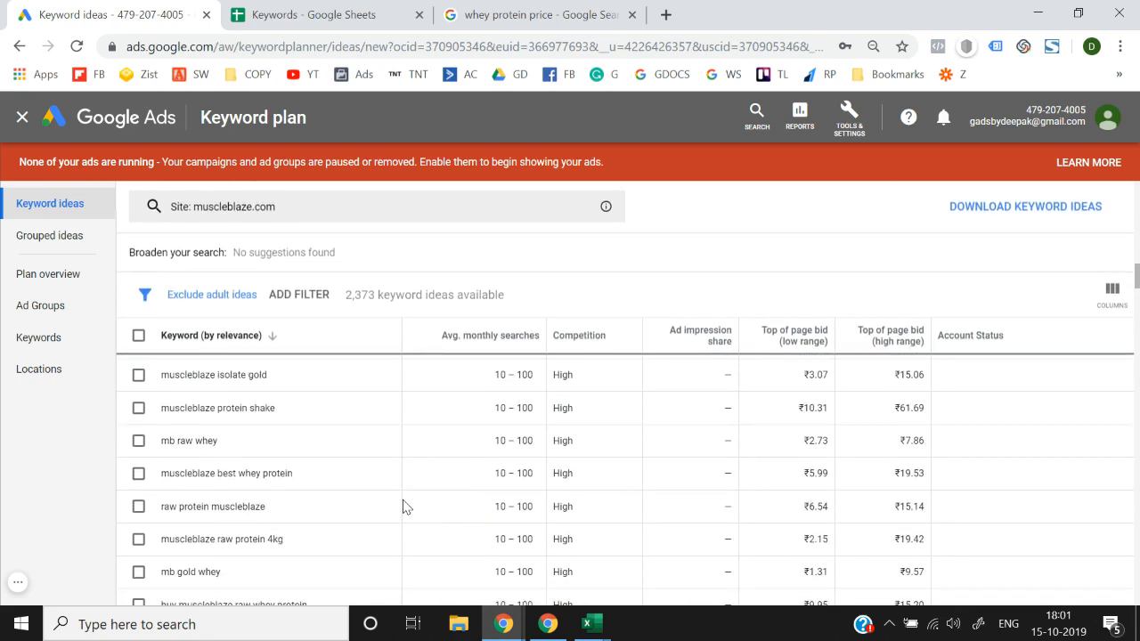
scroll(403, 506, "down", 2)
scroll(403, 506, "down", 3)
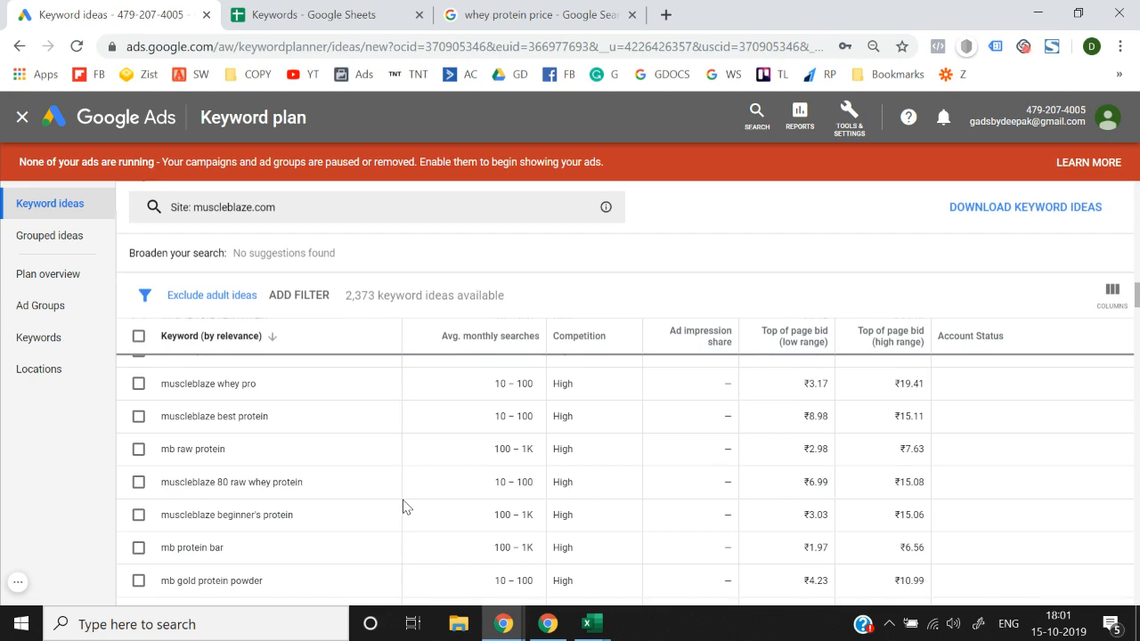
scroll(402, 506, "down", 1)
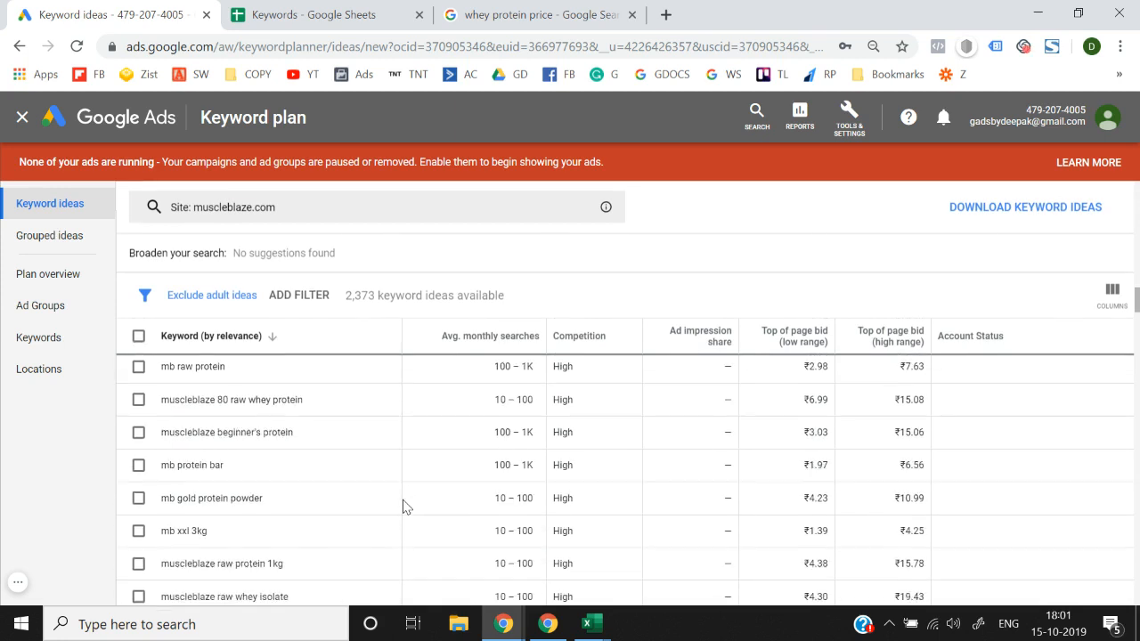
Switch to the Keywords sheet and read through the unlabelled keywords from protein powder for women down to about row 190
key("ctrl+Tab")
scroll(331, 440, "down", 2)
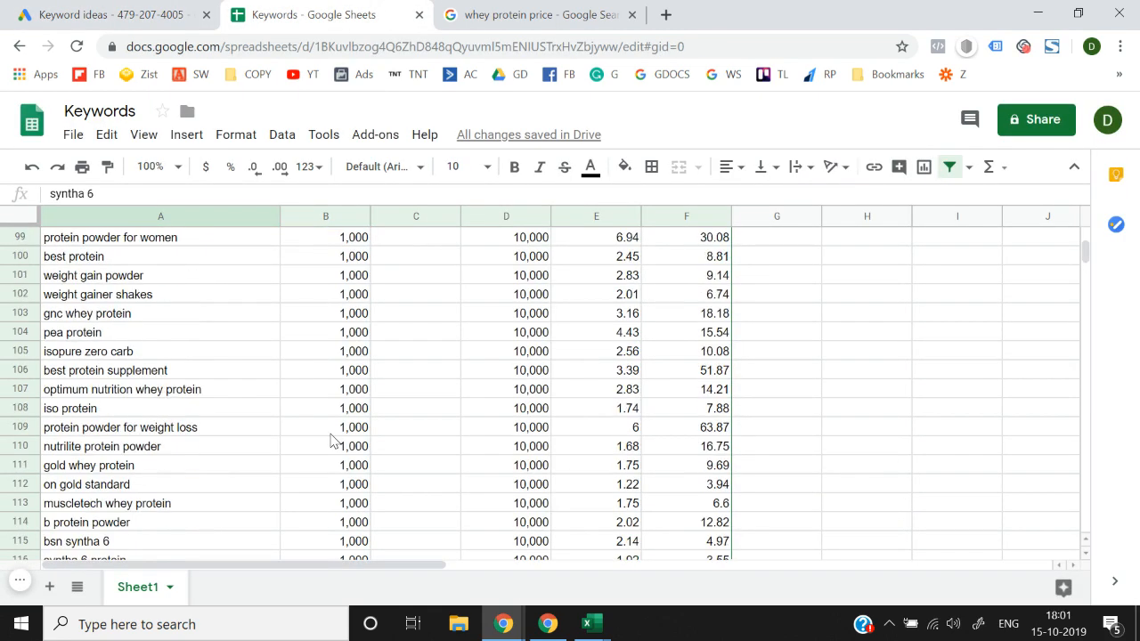
scroll(205, 480, "down", 2)
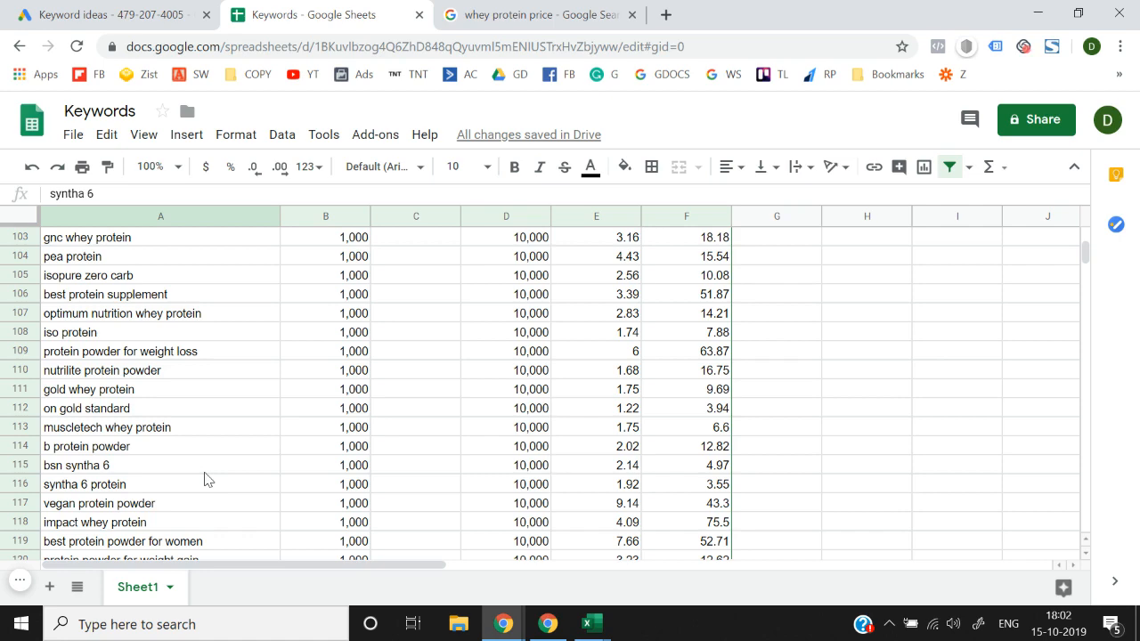
scroll(205, 480, "down", 2)
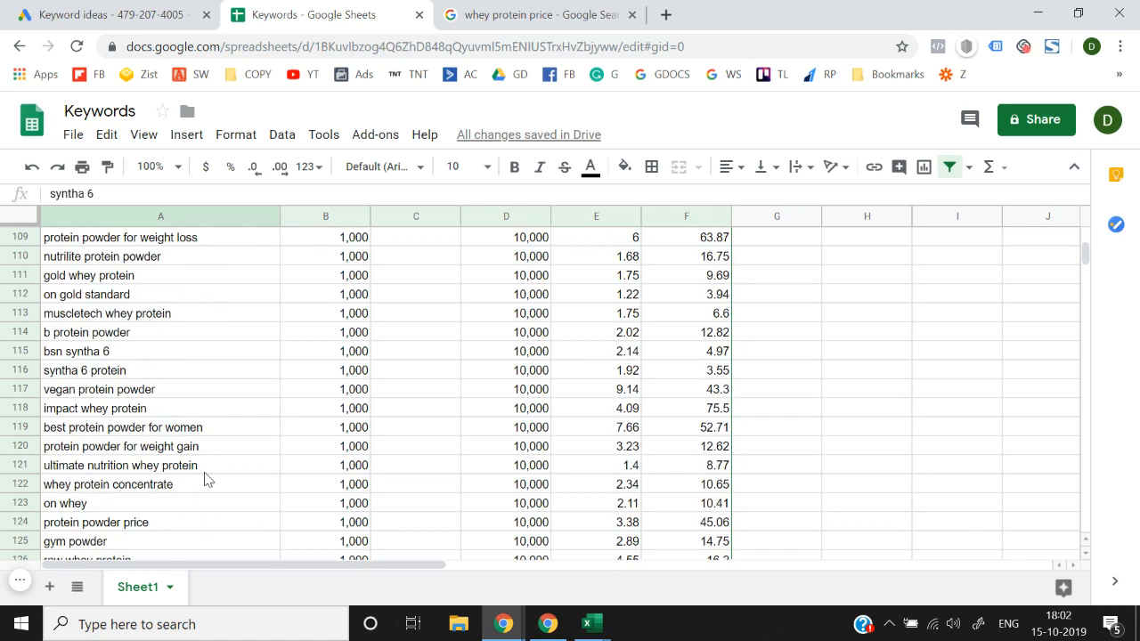
scroll(205, 480, "down", 3)
scroll(205, 480, "down", 2)
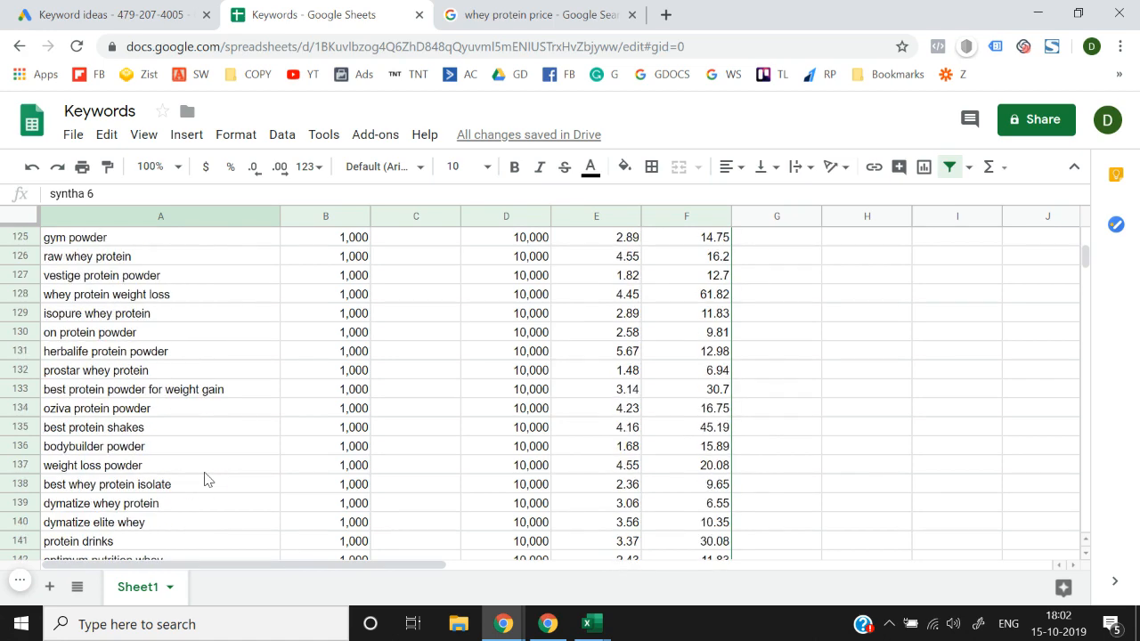
scroll(205, 480, "down", 4)
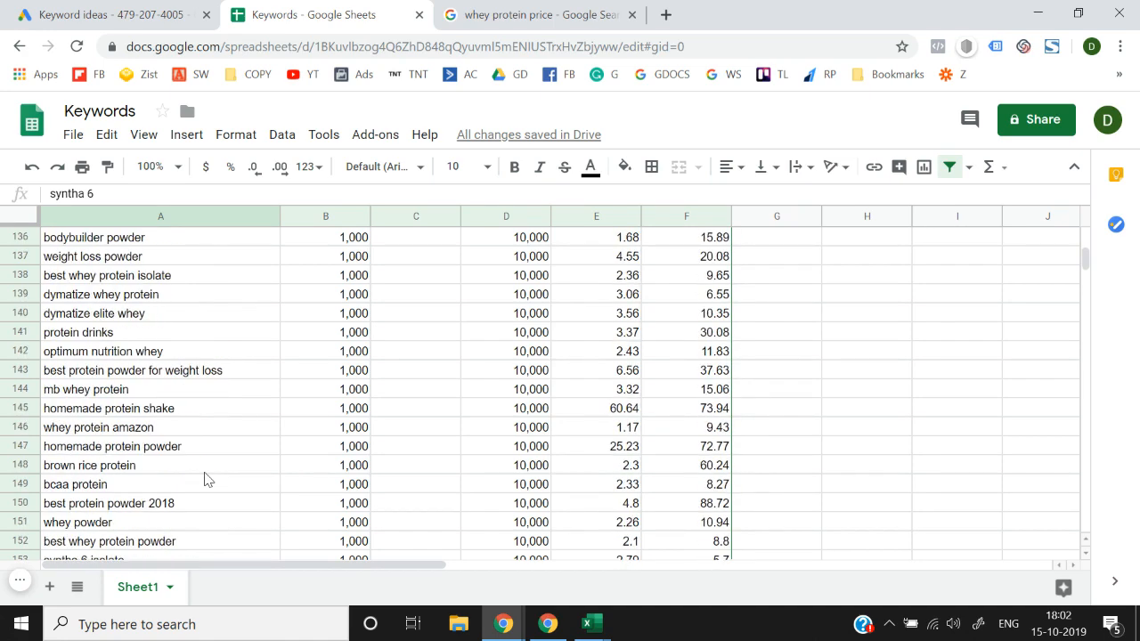
scroll(205, 480, "down", 2)
scroll(205, 480, "down", 3)
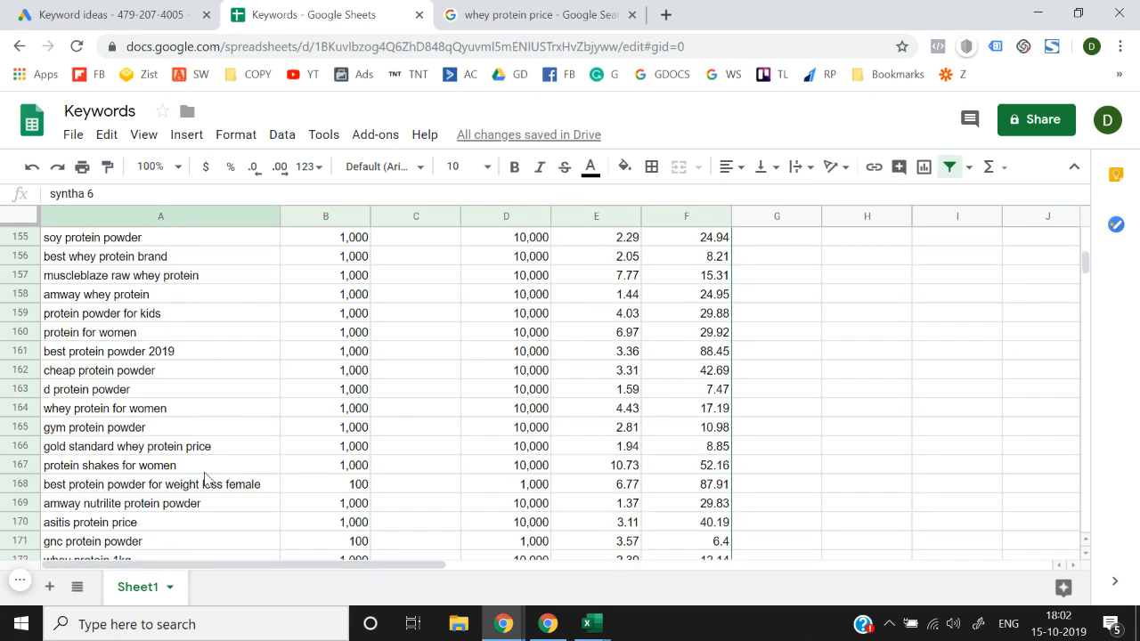
scroll(205, 480, "down", 7)
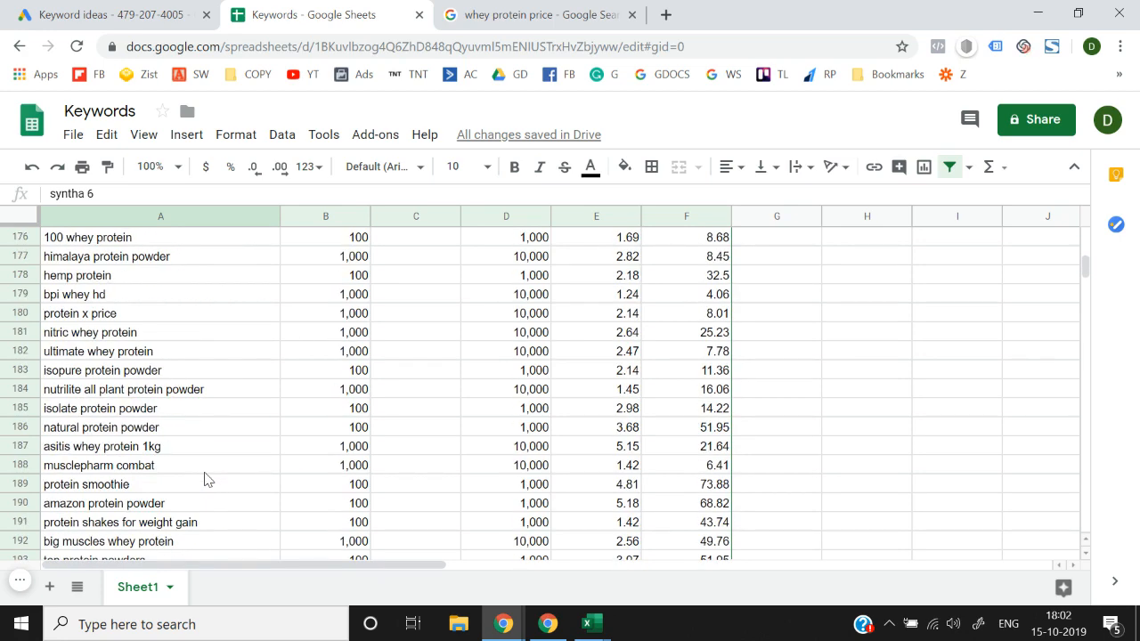
Recheck the Whey-labelled rows in the Keywords sheet, then the first keywords at the start of the list
scroll(204, 481, "up", 20)
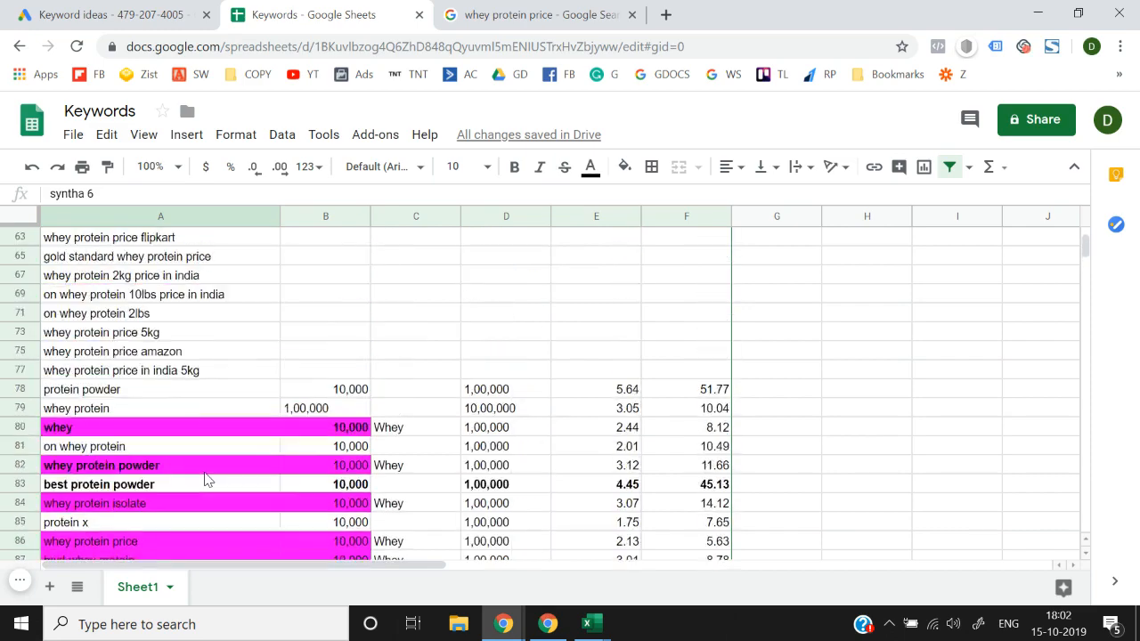
scroll(205, 480, "down", 20)
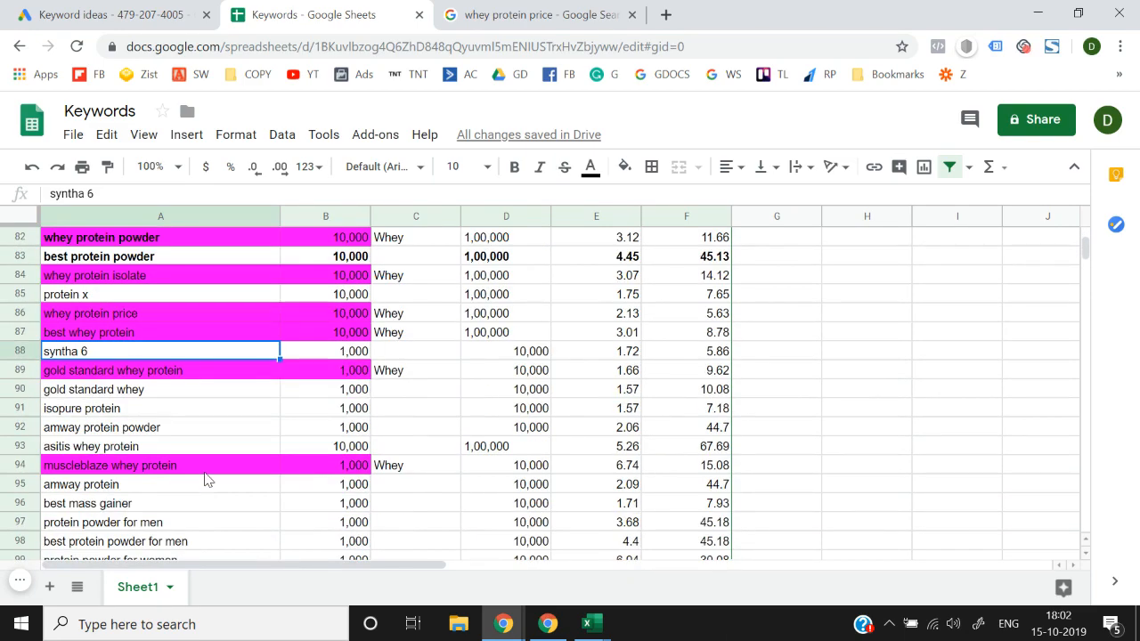
scroll(205, 480, "down", 2)
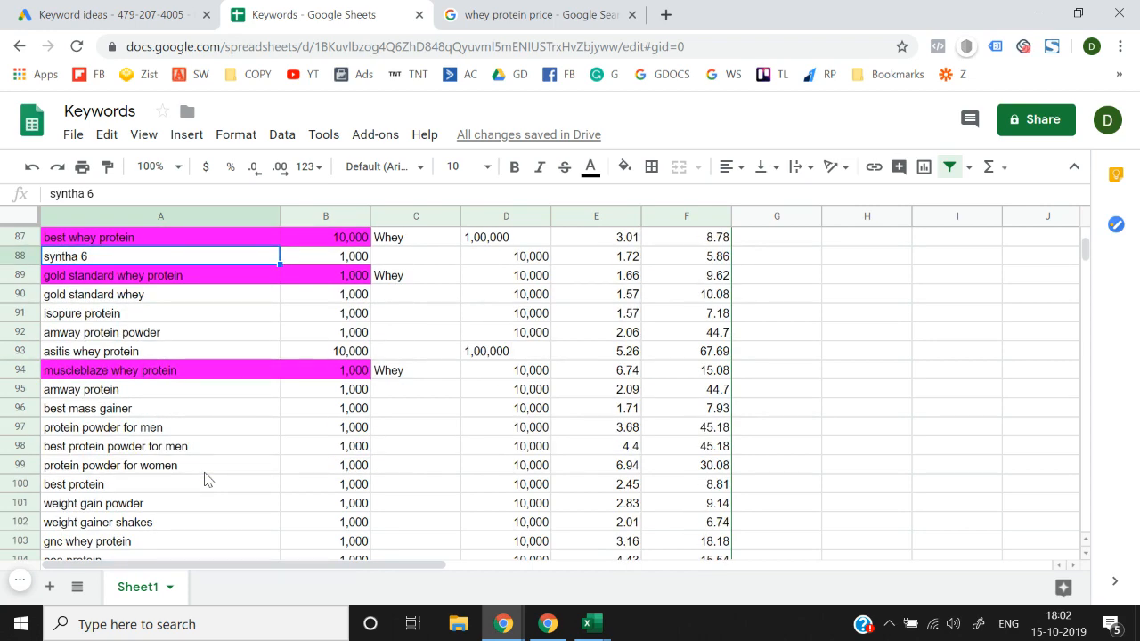
scroll(205, 480, "up", 20)
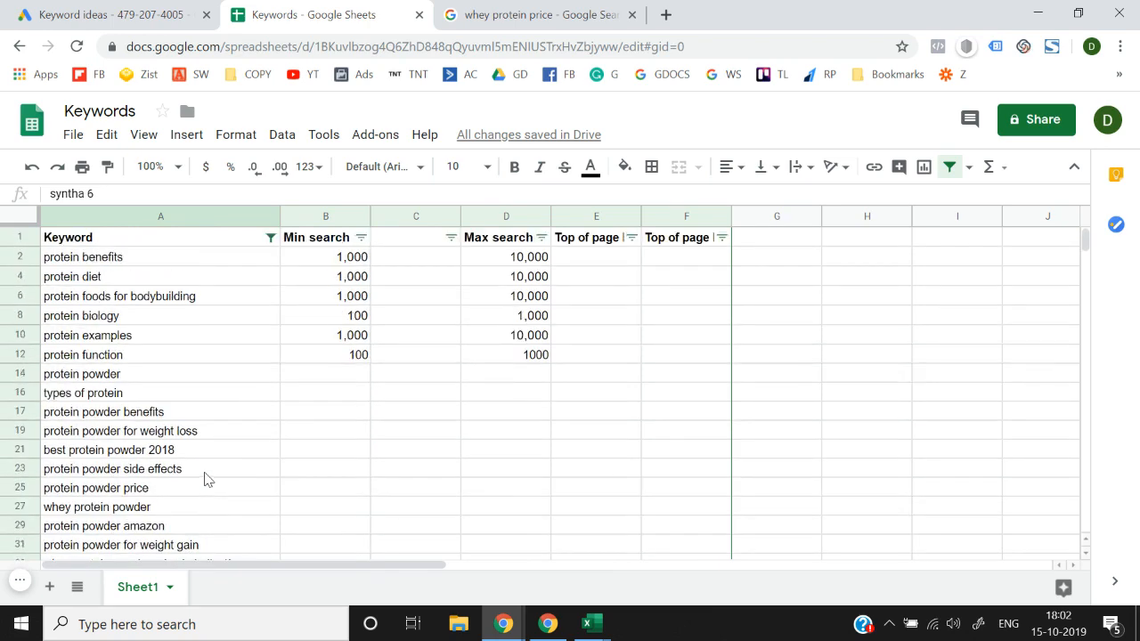
scroll(204, 480, "down", 2)
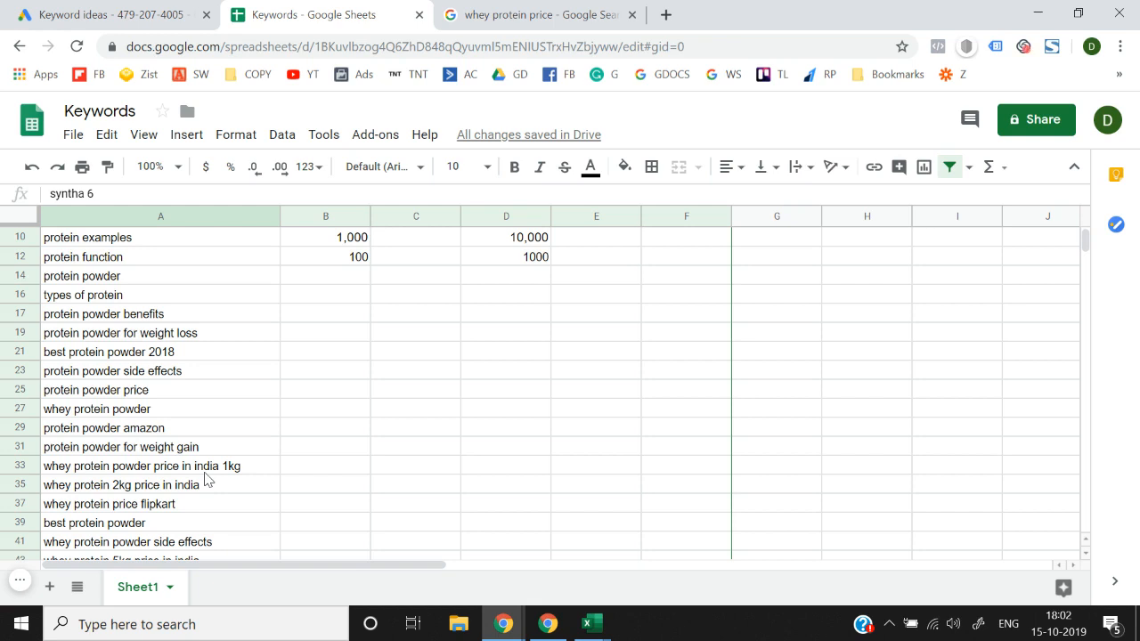
Glance at the muscleblaze.com keyword ideas in Google Ads and return to the Whey-labelled rows in the Keywords sheet
left_click(84, 12)
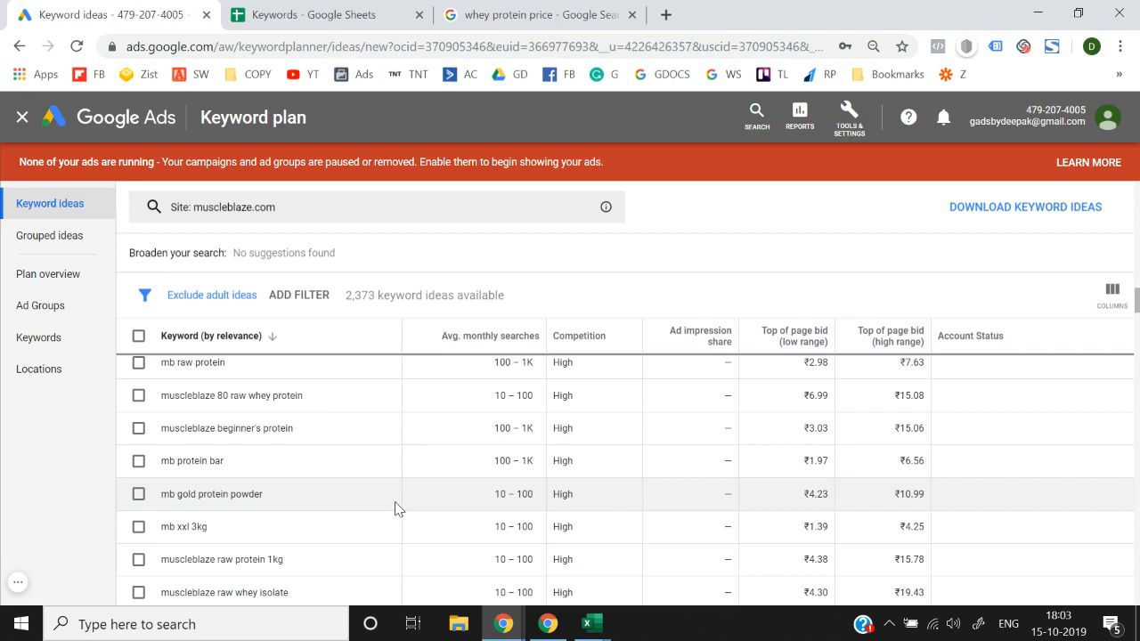
left_click(312, 14)
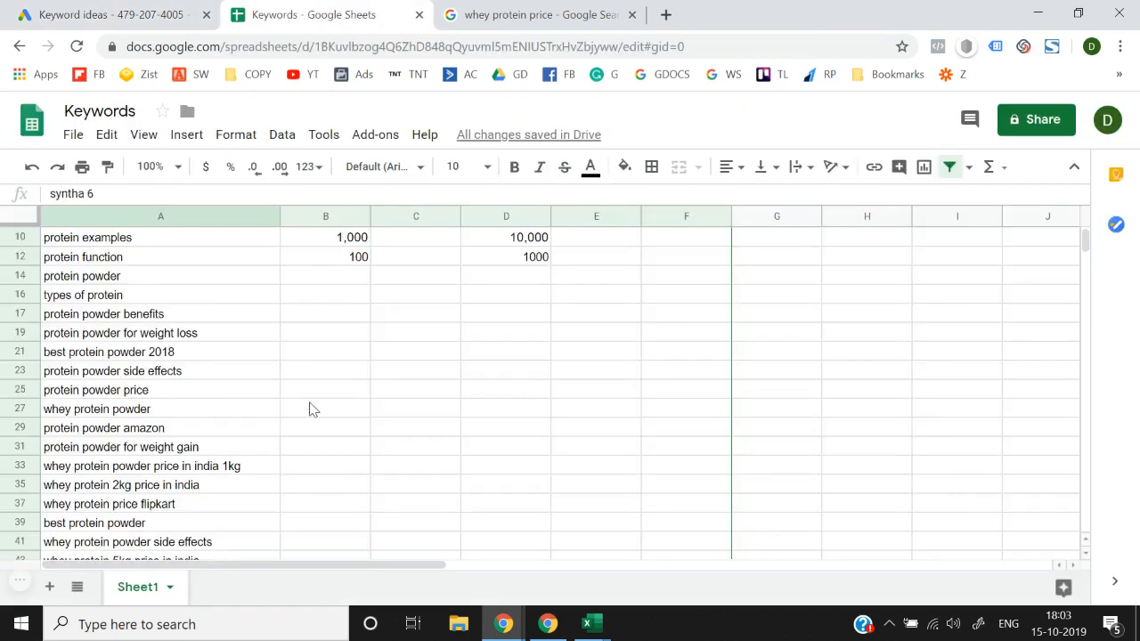
scroll(310, 409, "down", 5)
scroll(310, 409, "down", 5)
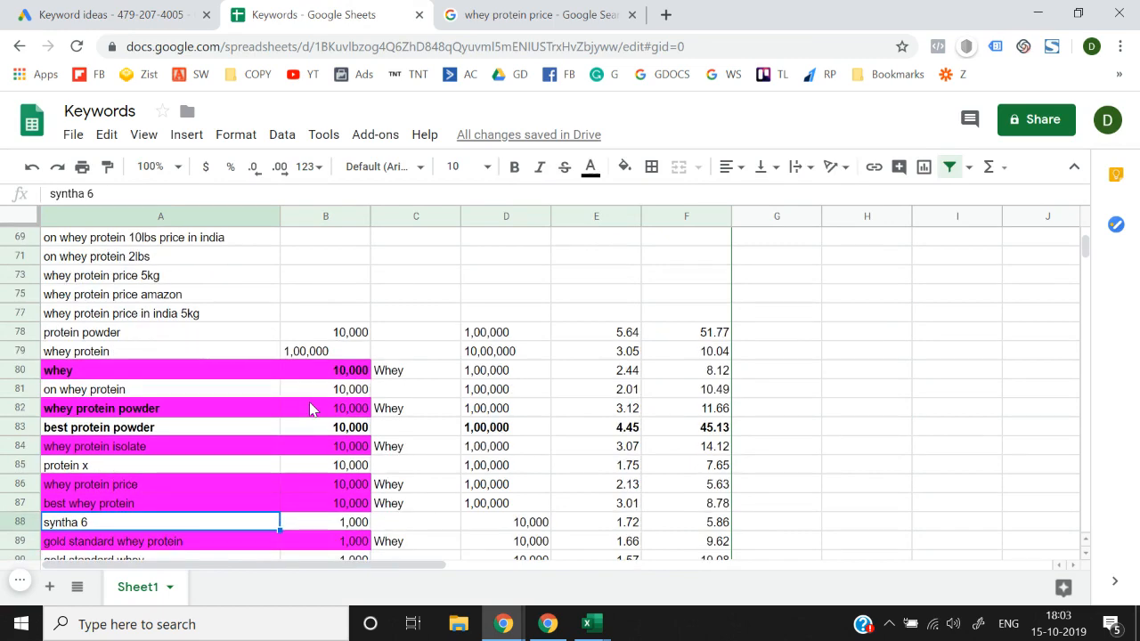
scroll(310, 409, "down", 3)
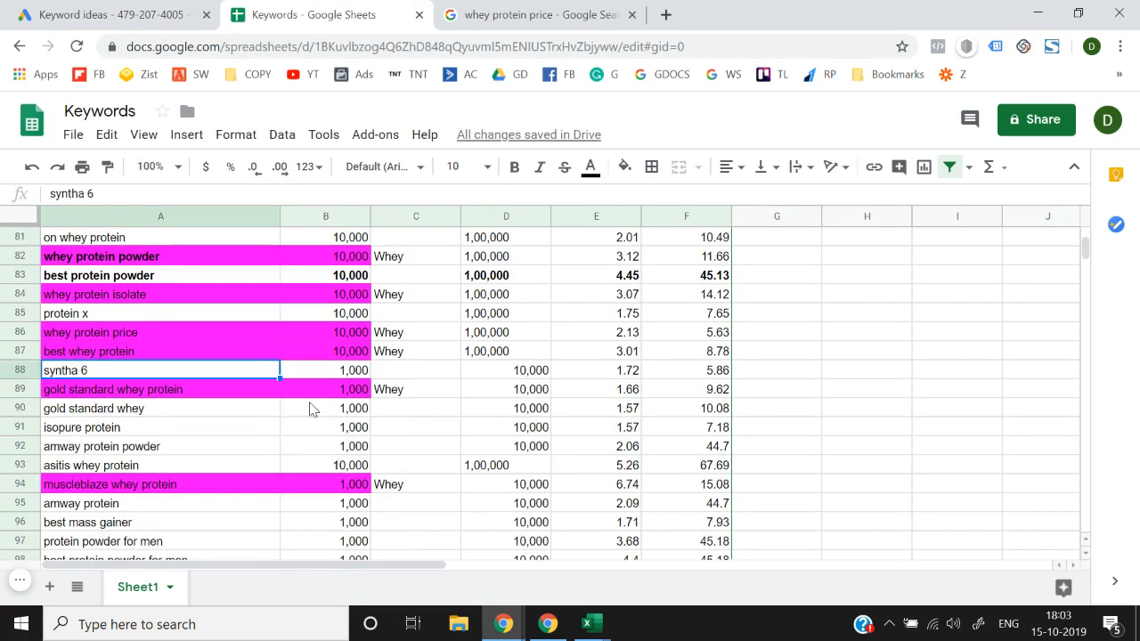
scroll(310, 409, "down", 1)
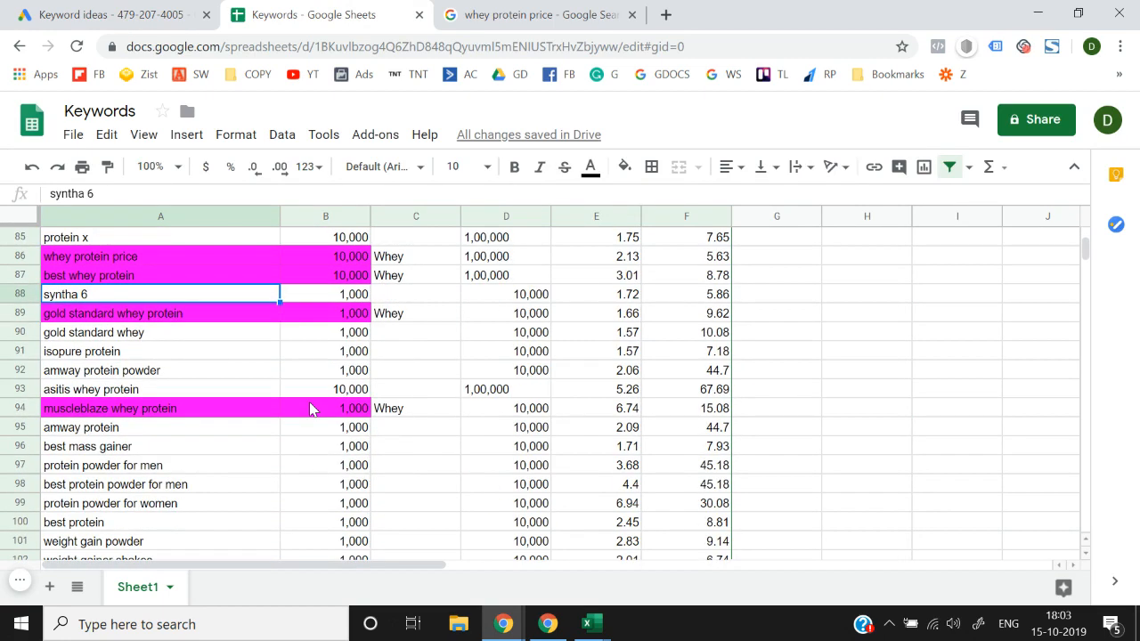
Select the amway protein keyword, review the unlabelled keywords below it, and return to the start of the sheet
left_click(191, 434)
scroll(193, 441, "down", 6)
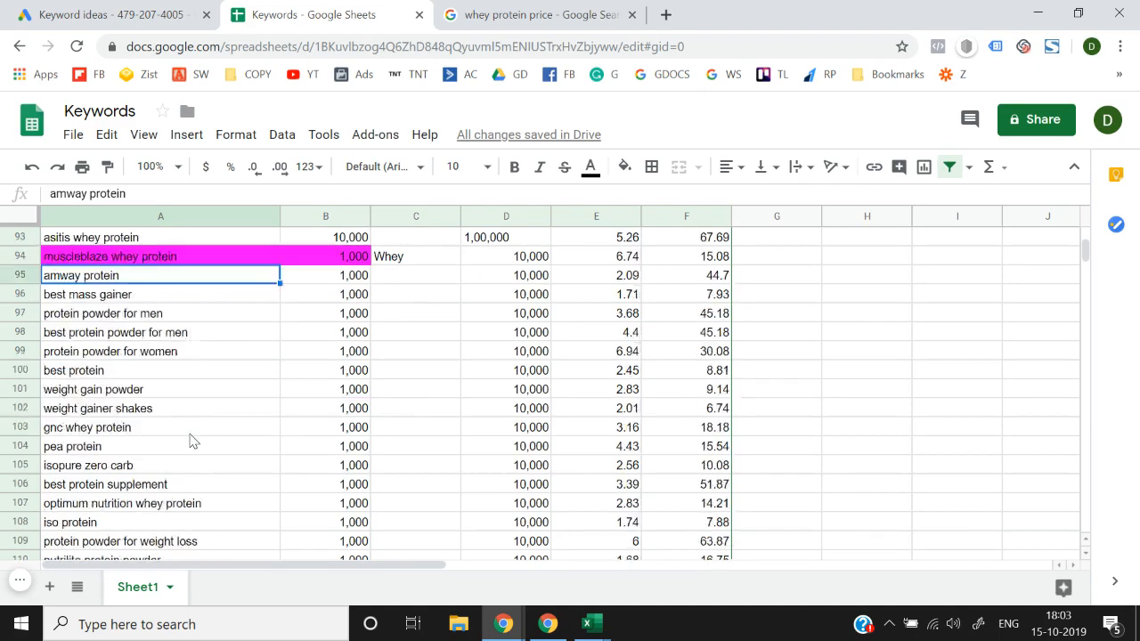
scroll(190, 439, "down", 8)
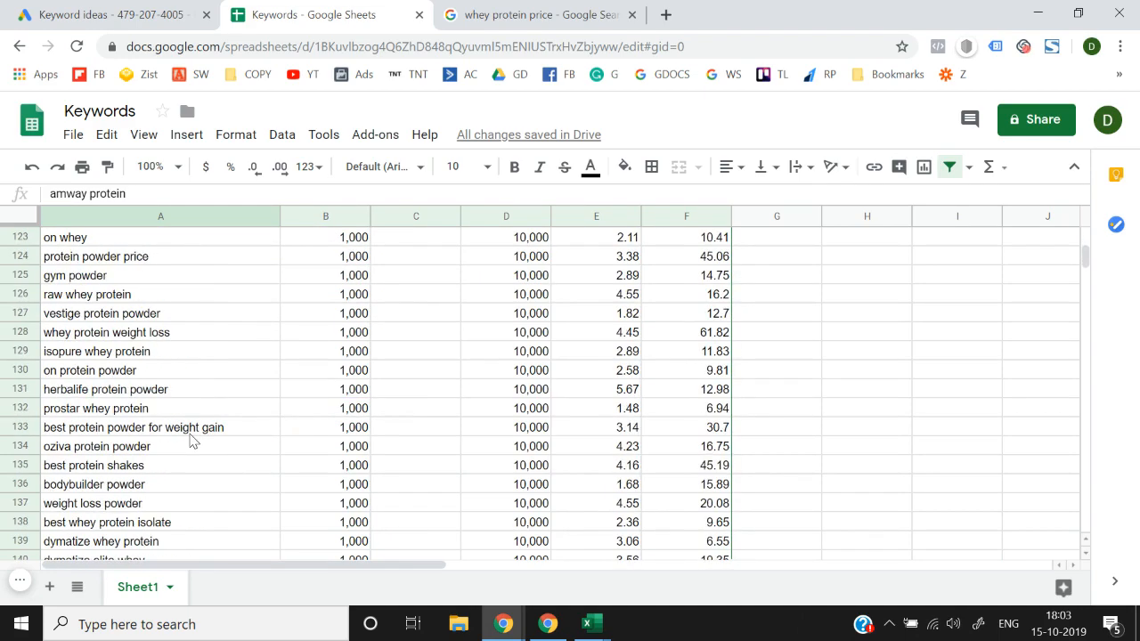
scroll(191, 439, "up", 20)
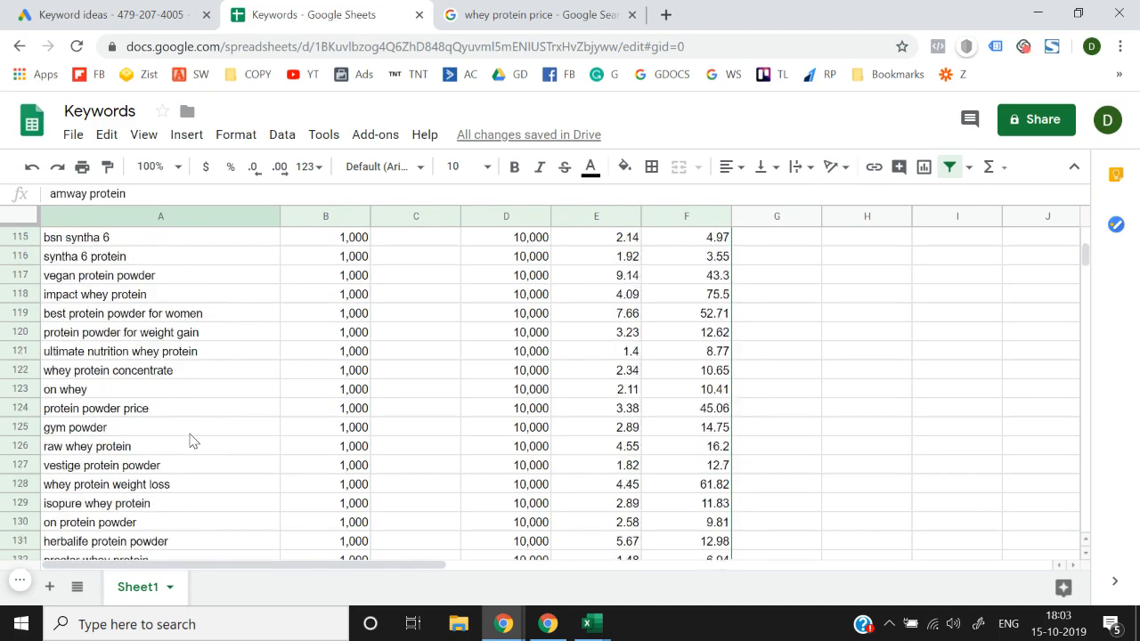
scroll(191, 439, "down", 5)
scroll(190, 439, "down", 10)
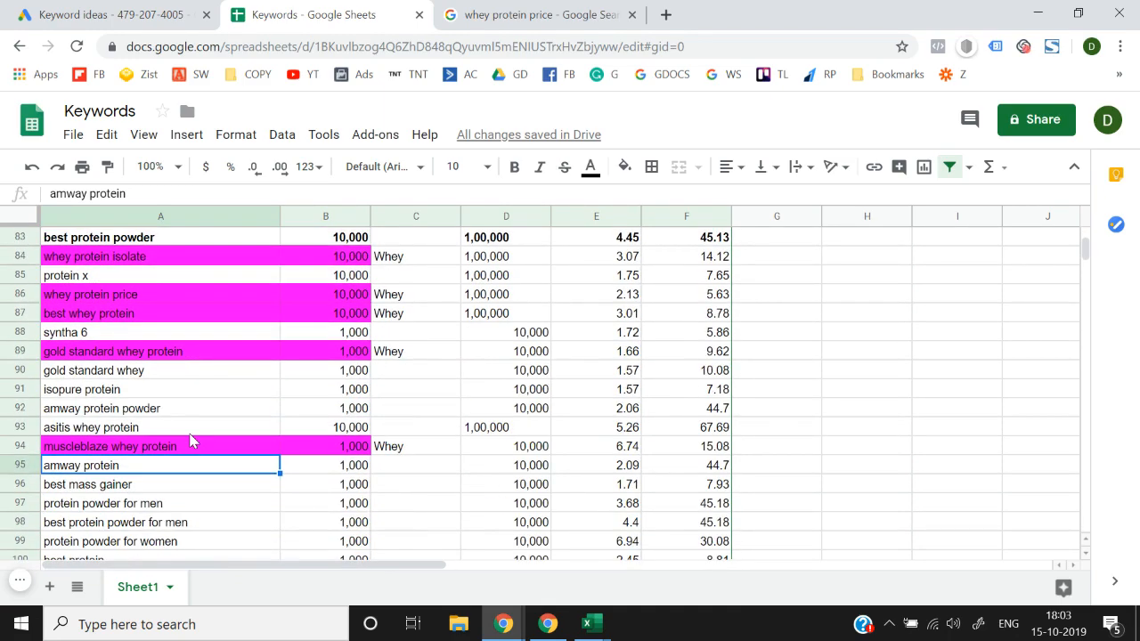
scroll(191, 442, "up", 20)
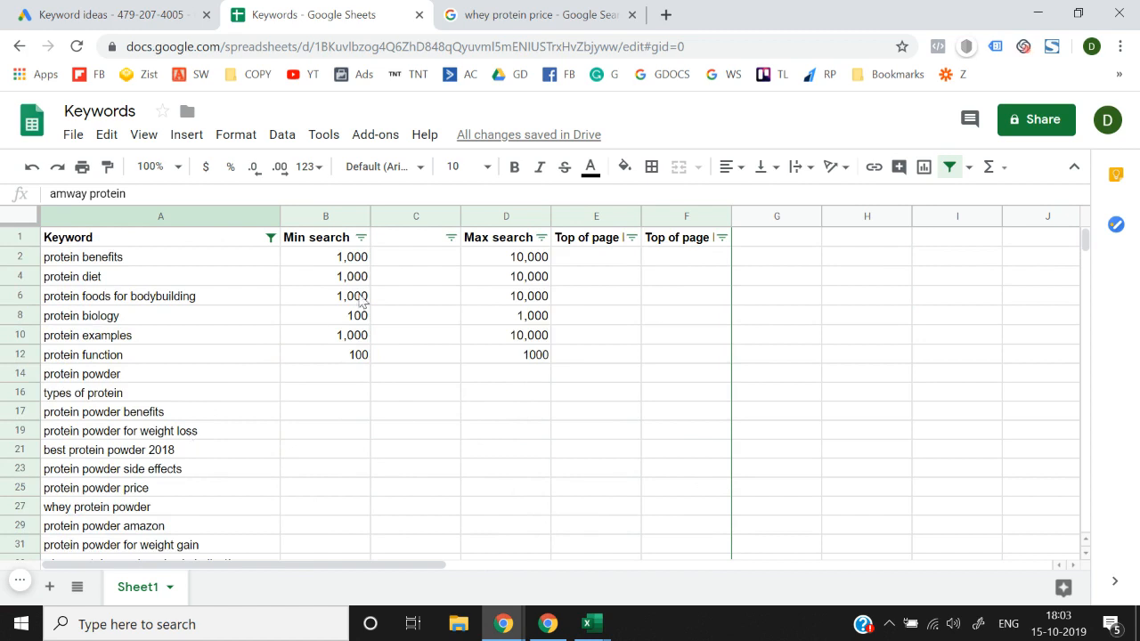
Switch to the Google Ads keyword ideas for muscleblaze.com and review the keywords and their monthly searches back towards the start of the list
left_click(165, 9)
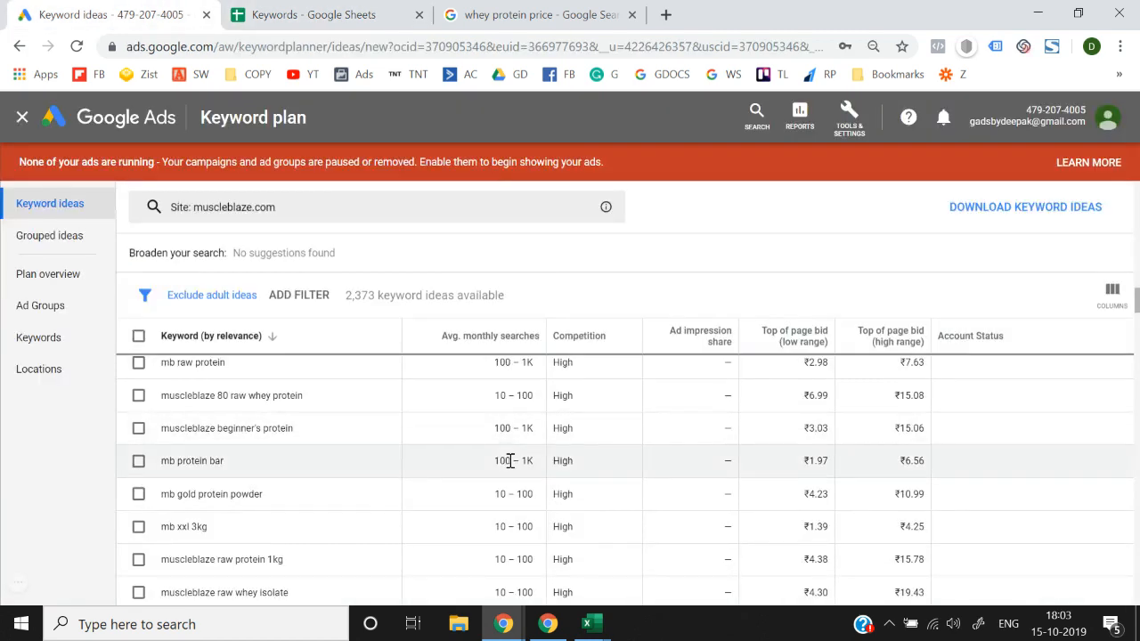
scroll(499, 446, "down", 1)
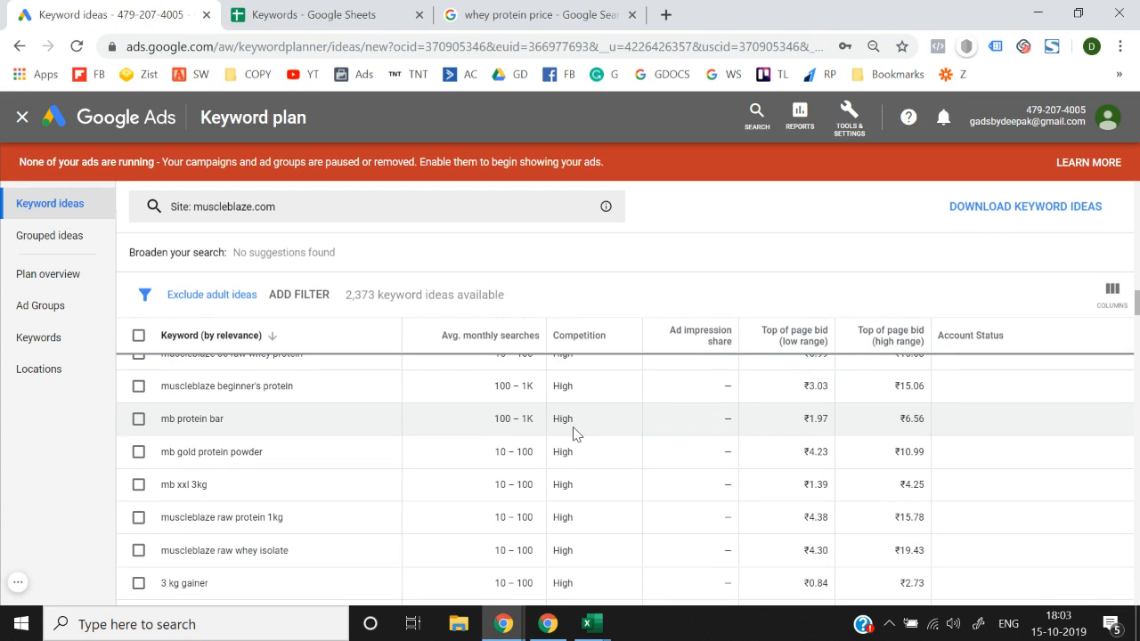
scroll(574, 434, "up", 4)
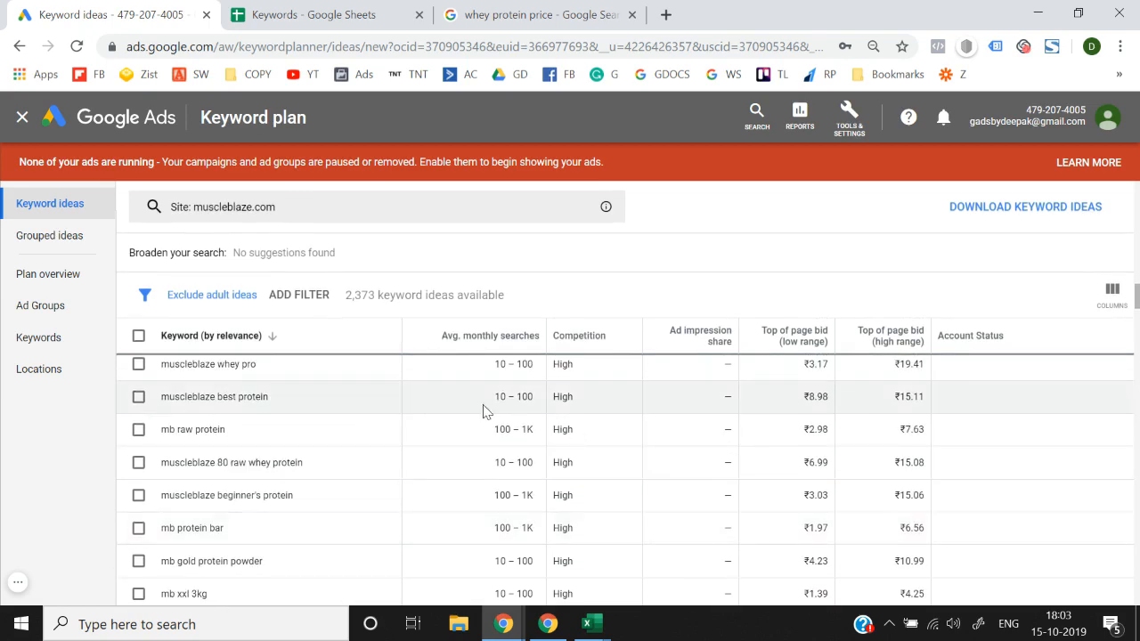
scroll(519, 417, "up", 4)
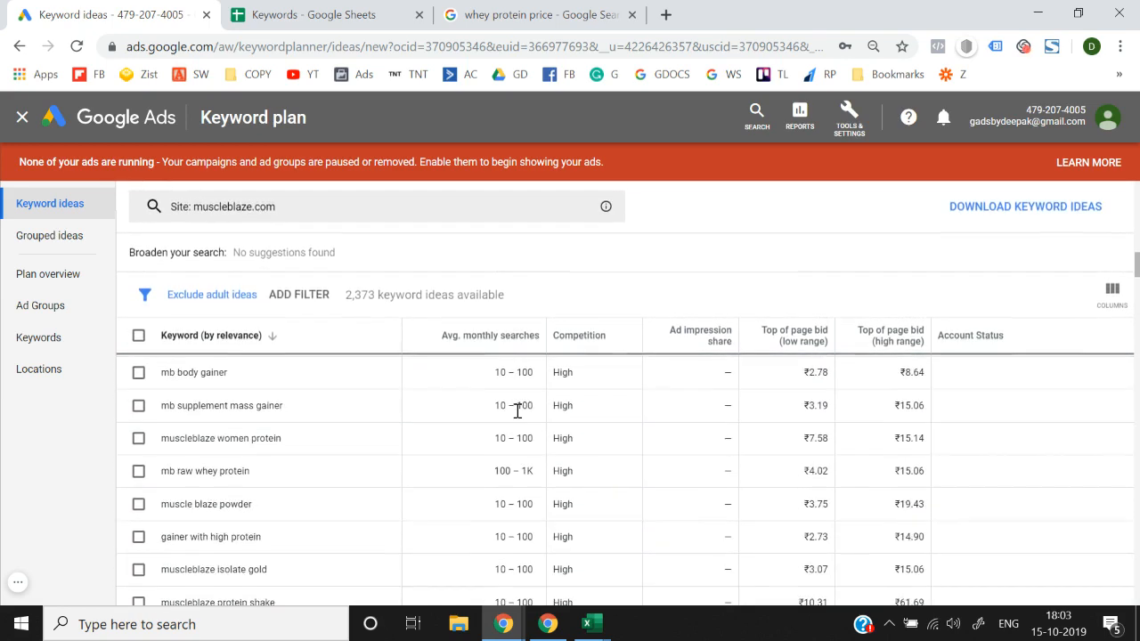
scroll(518, 410, "up", 4)
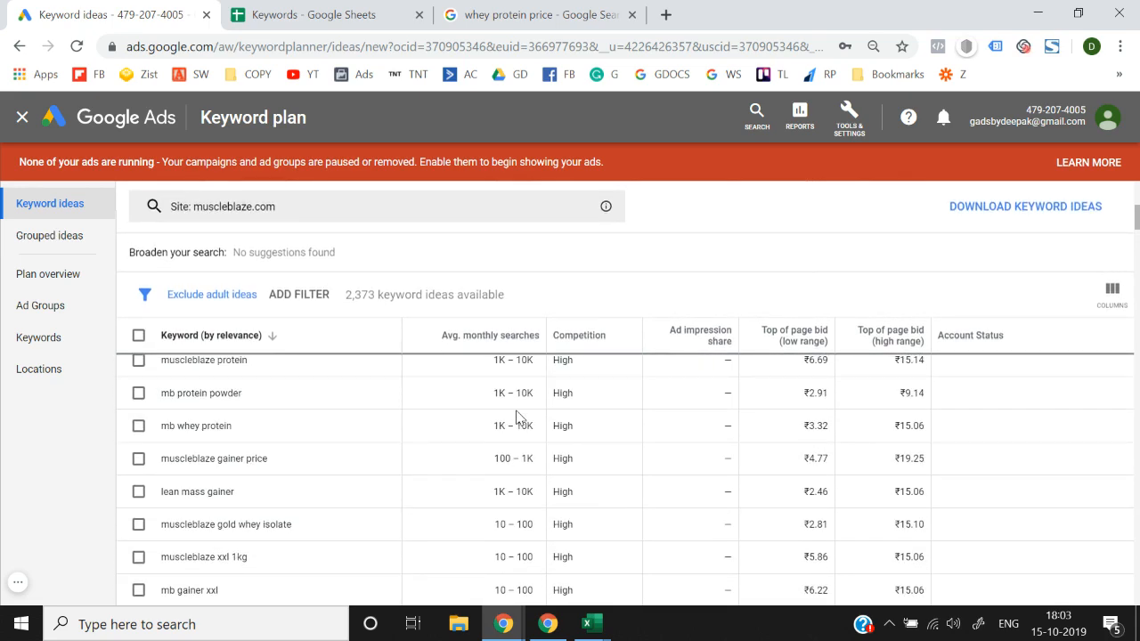
Return to the Keywords sheet and review the protein and whey protein keywords down to the whey row labelled Whey
left_click(312, 15)
scroll(303, 426, "down", 3)
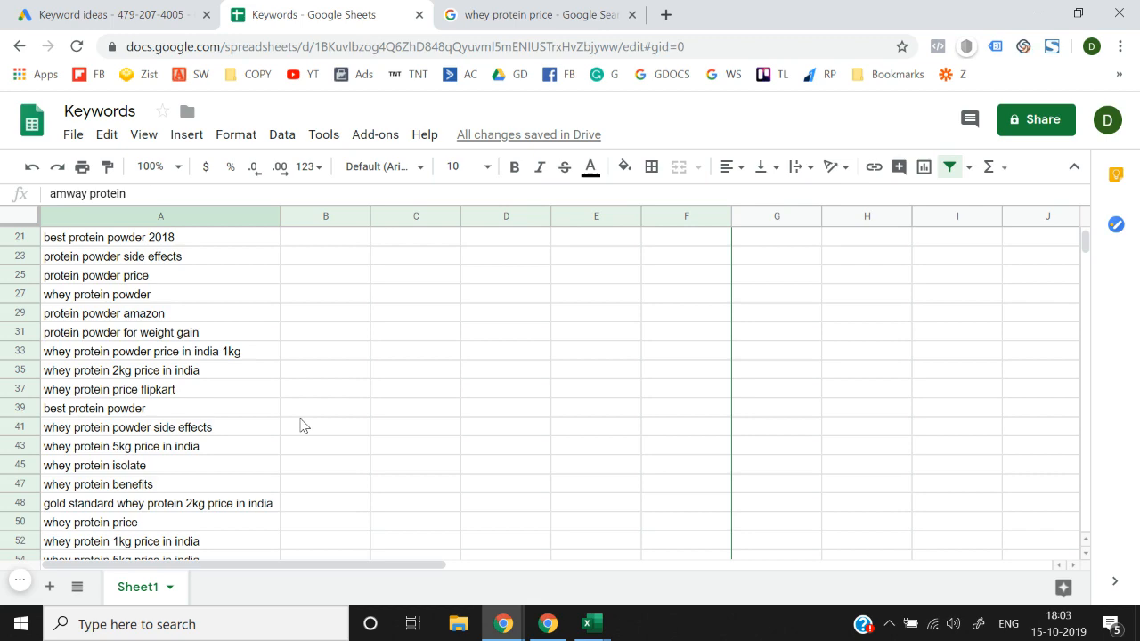
scroll(303, 426, "down", 3)
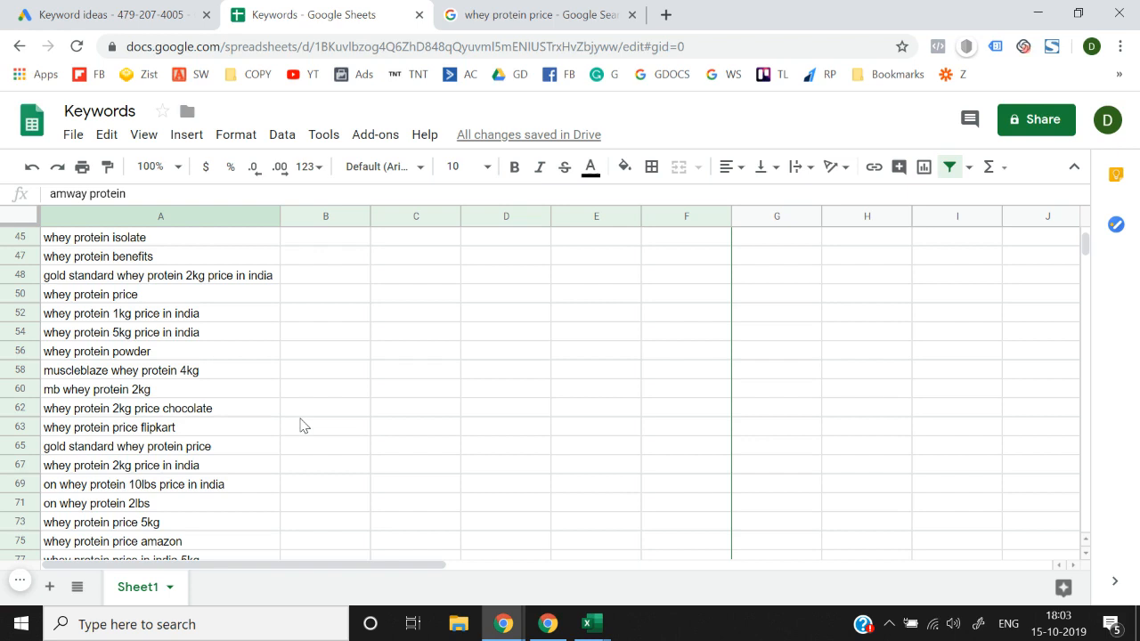
scroll(303, 419, "down", 1)
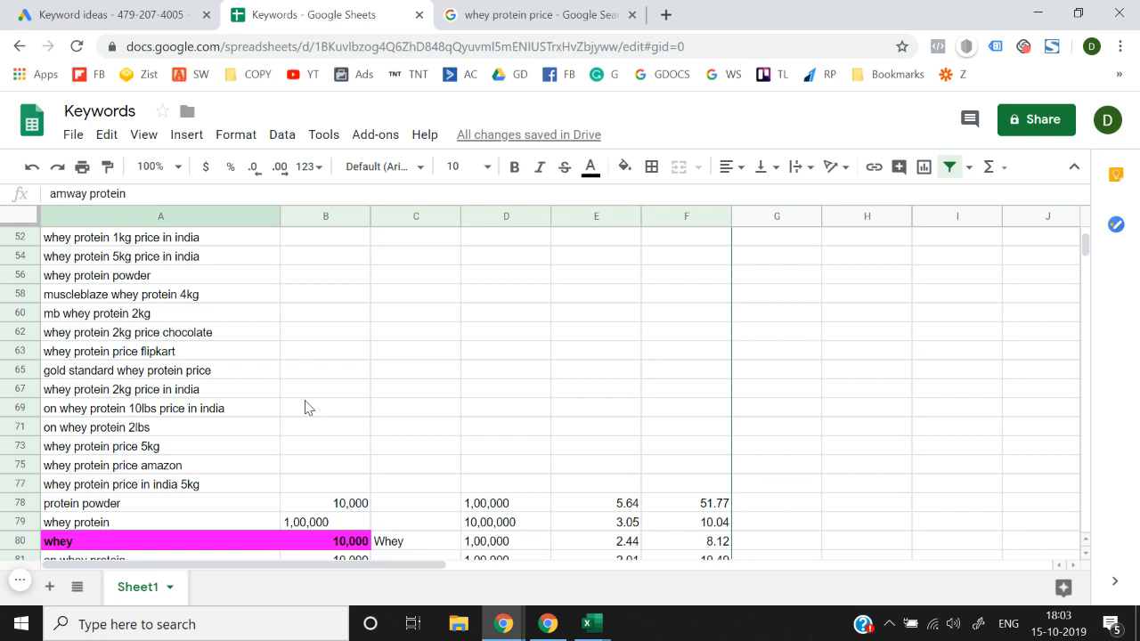
left_click(20, 580)
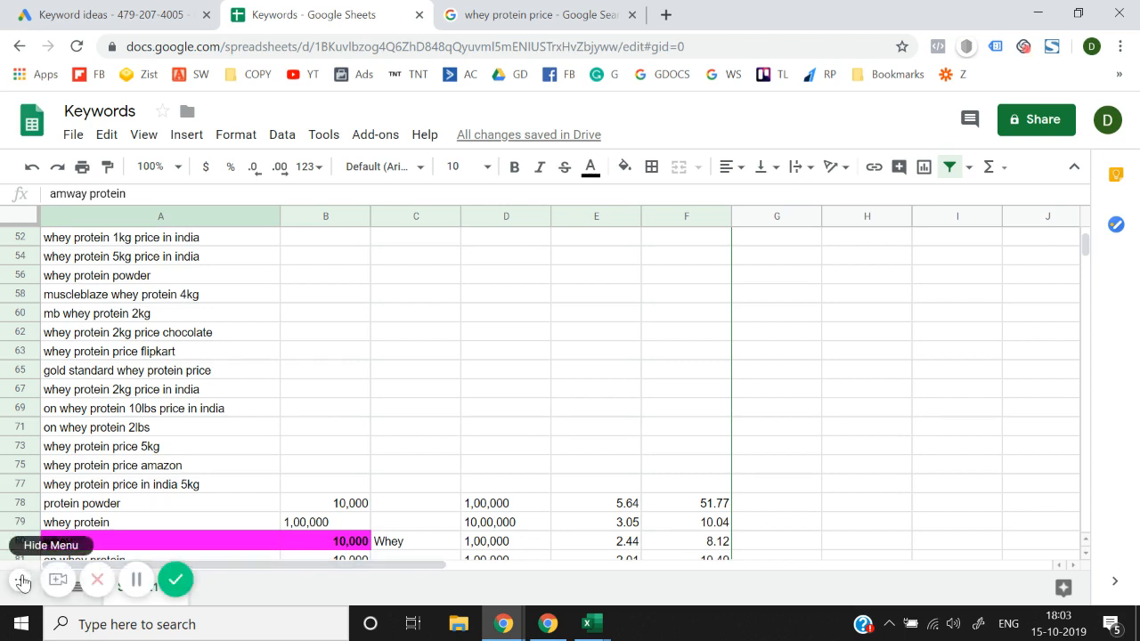